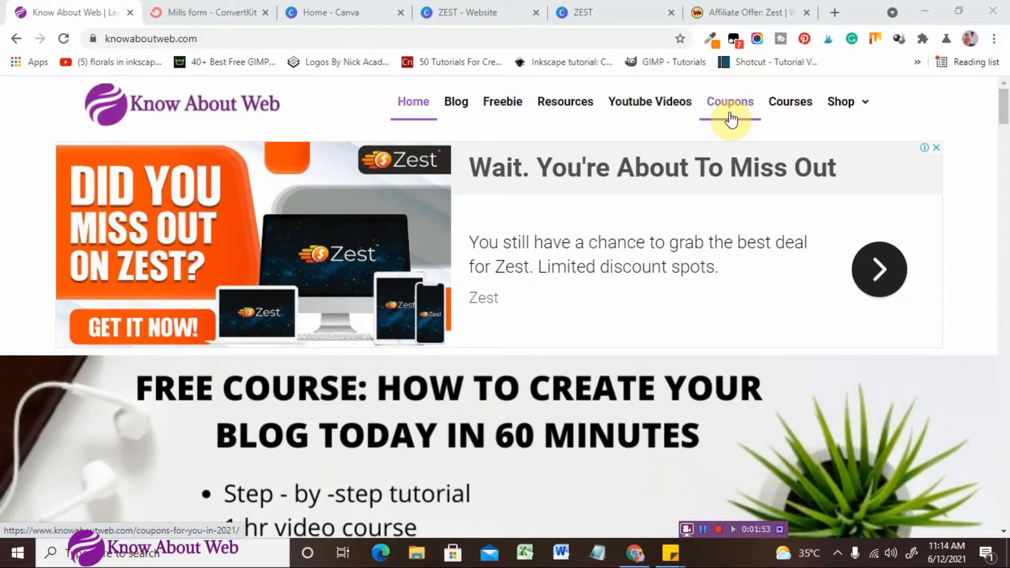
Look through the Know About Web homepage down to the Featured Coupons section and return to its beginning
scroll(447, 322, down, 15)
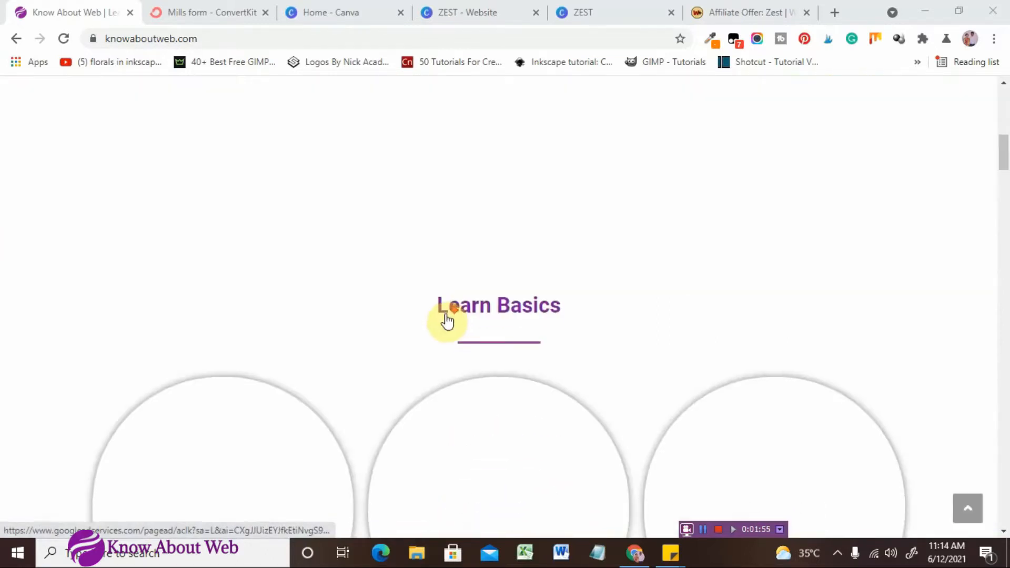
scroll(447, 319, down, 12)
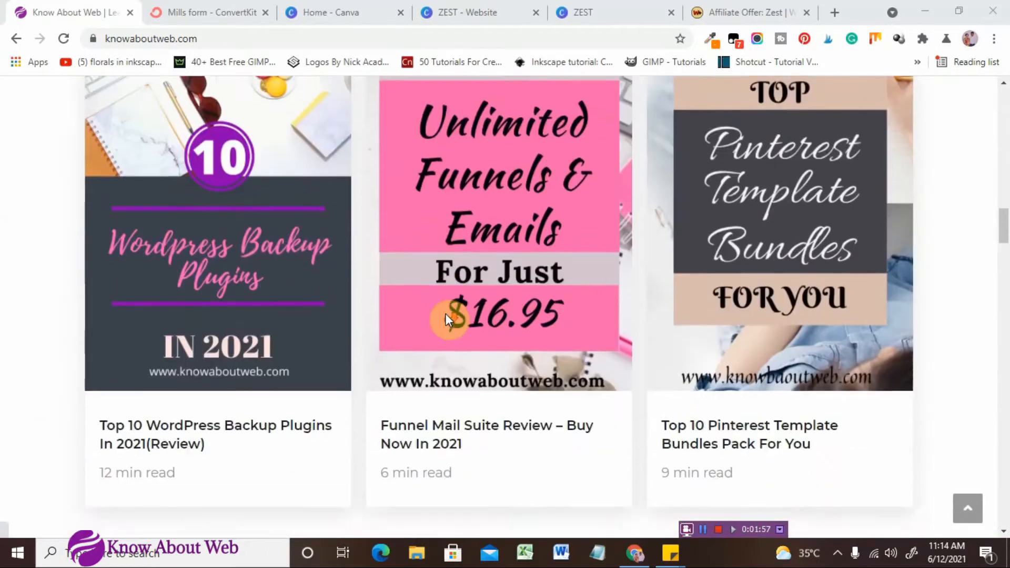
scroll(446, 316, down, 15)
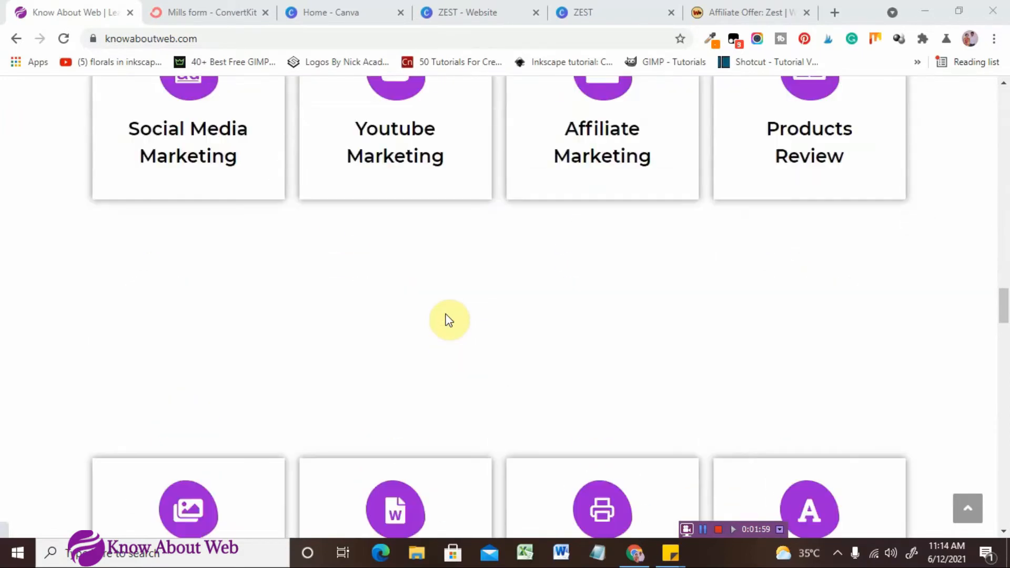
scroll(449, 320, down, 10)
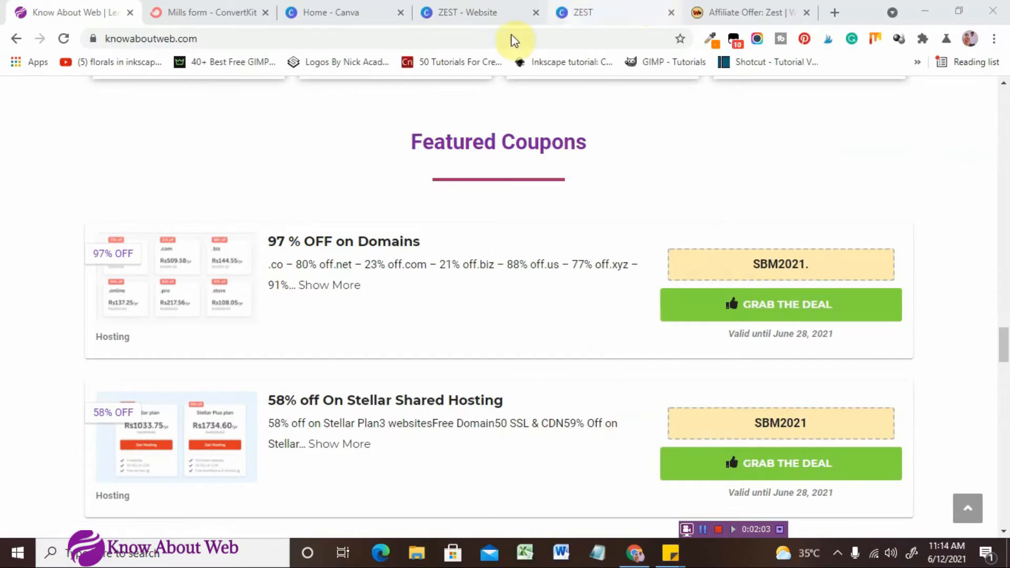
scroll(589, 231, up, 10)
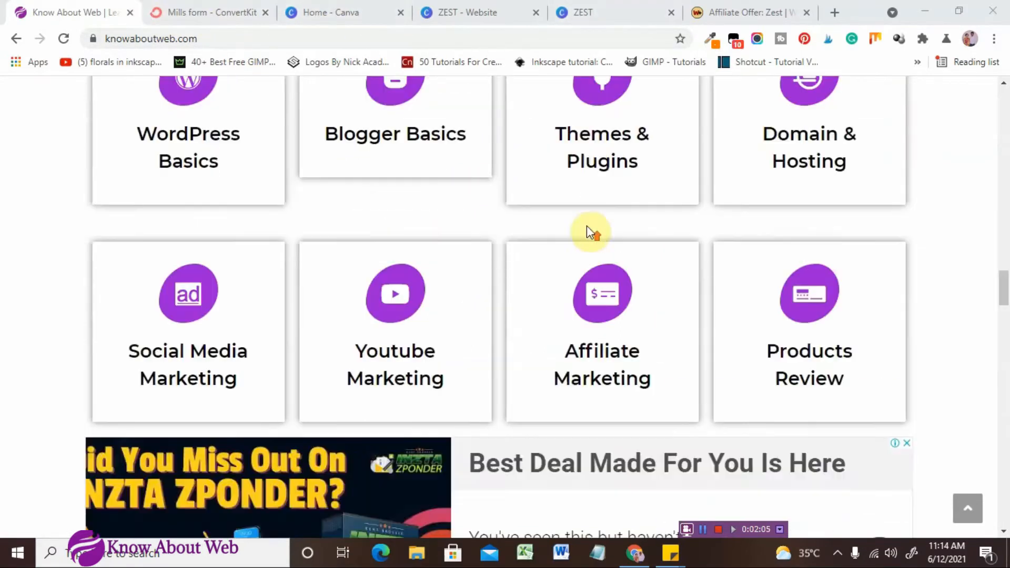
scroll(589, 232, up, 5)
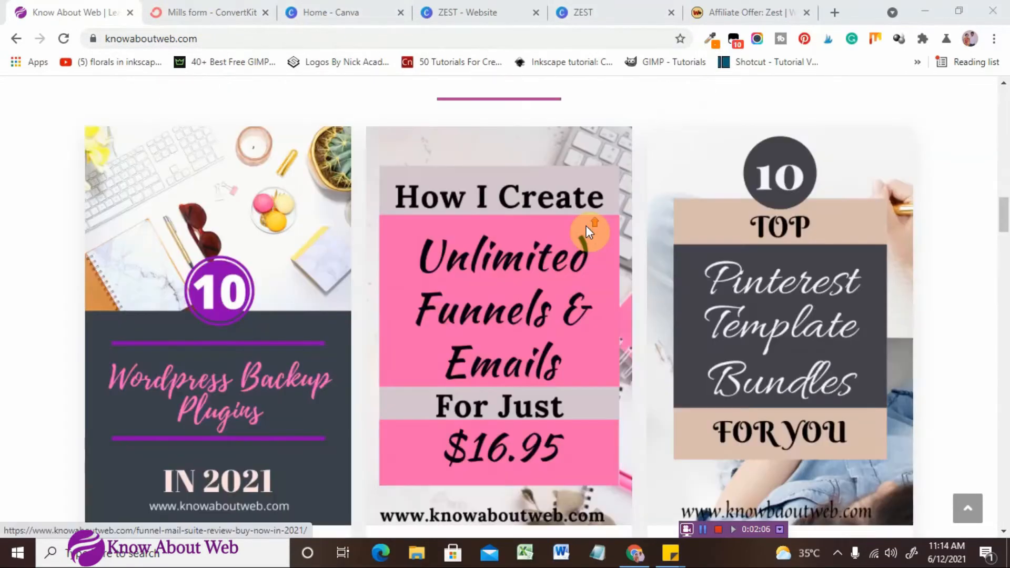
scroll(589, 231, up, 5)
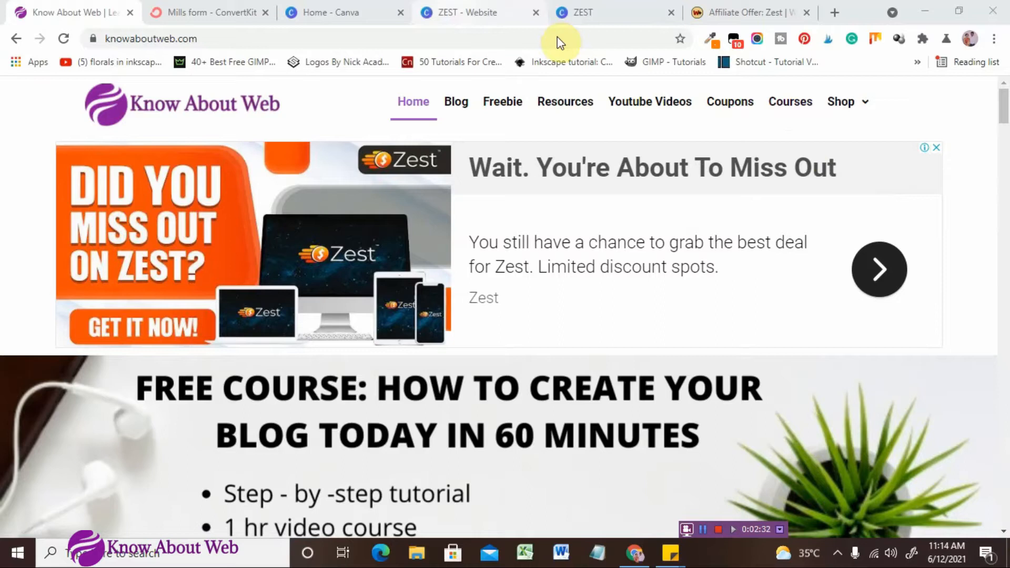
Switch to the published ZEST website made in Canva, go to its opening banner and reload the page
mouse_move(613, 10)
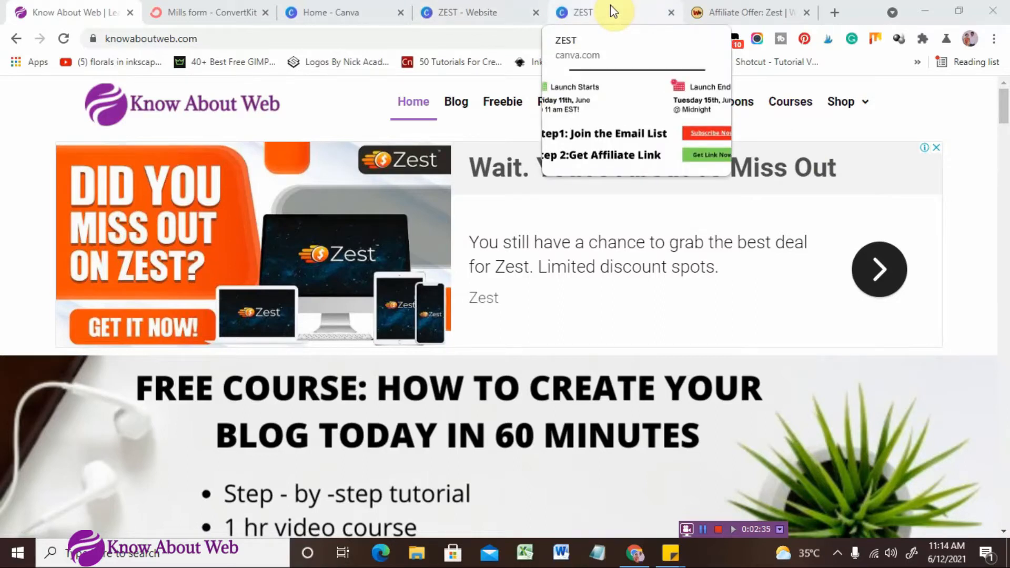
click(610, 6)
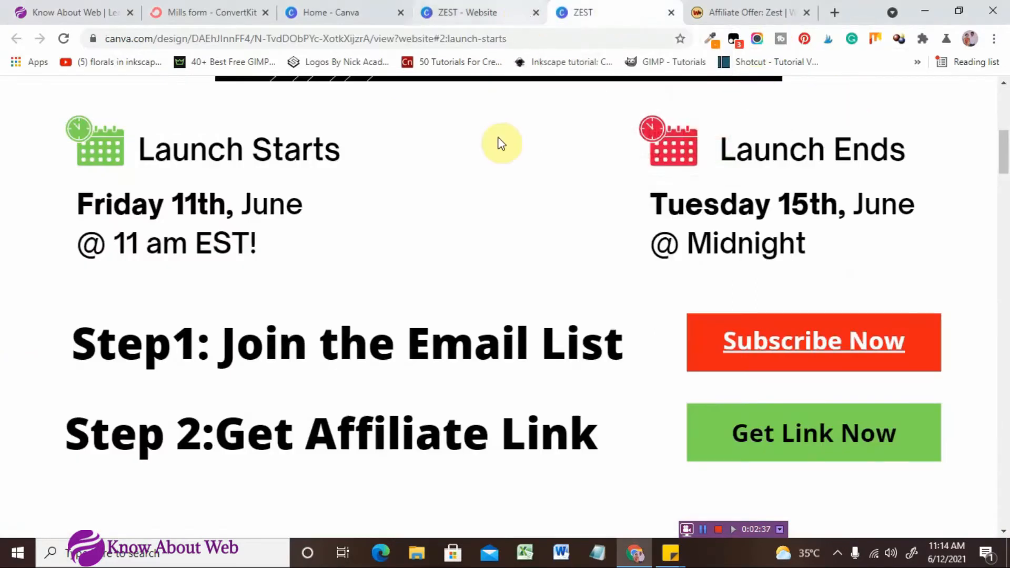
scroll(500, 153, up, 7)
scroll(500, 153, up, 2)
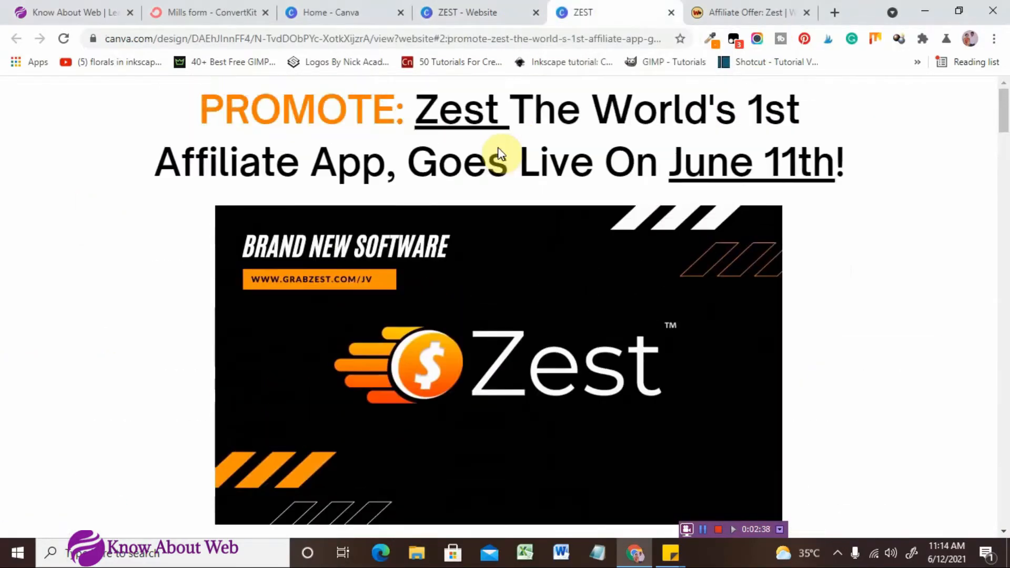
click(64, 39)
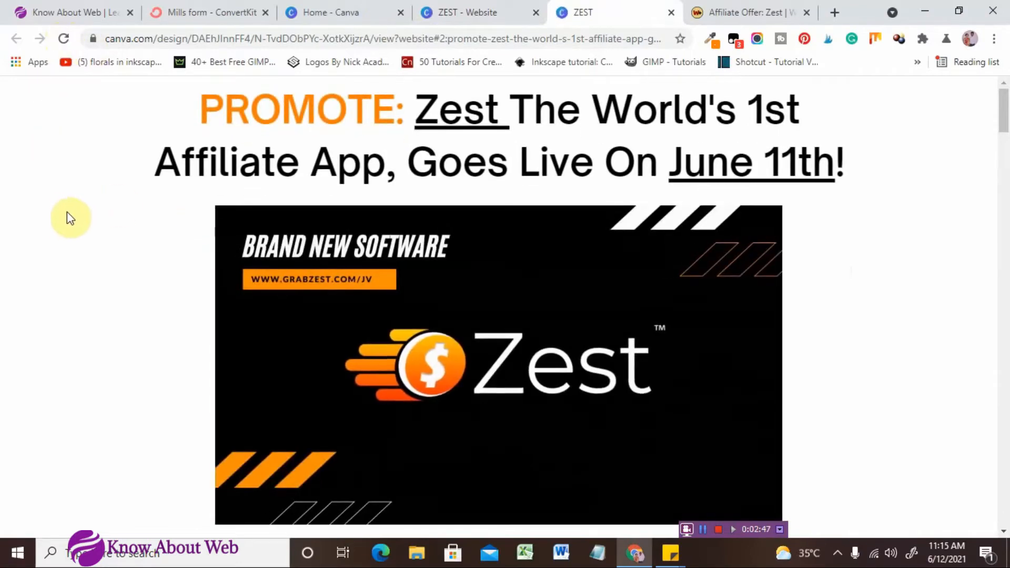
Examine the ZEST page's launch dates, product description, customer benefits and sales funnel sections
scroll(70, 219, down, 3)
scroll(70, 218, down, 5)
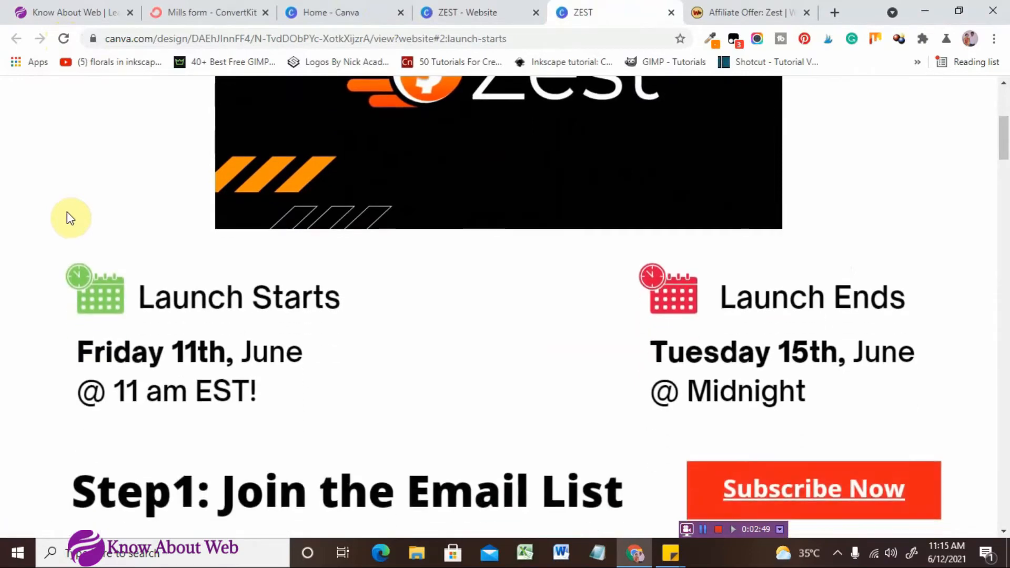
scroll(68, 216, down, 6)
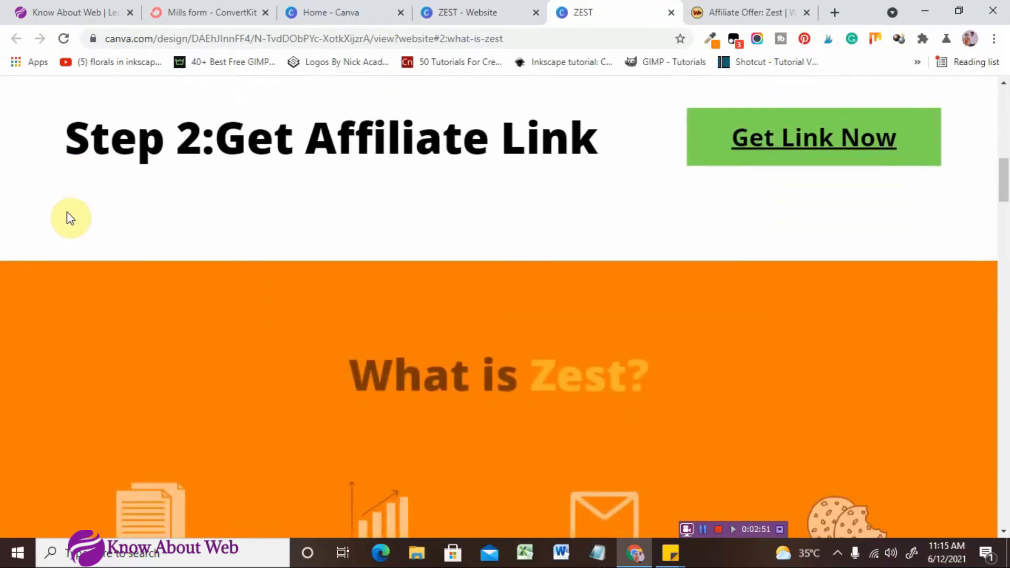
scroll(68, 217, down, 12)
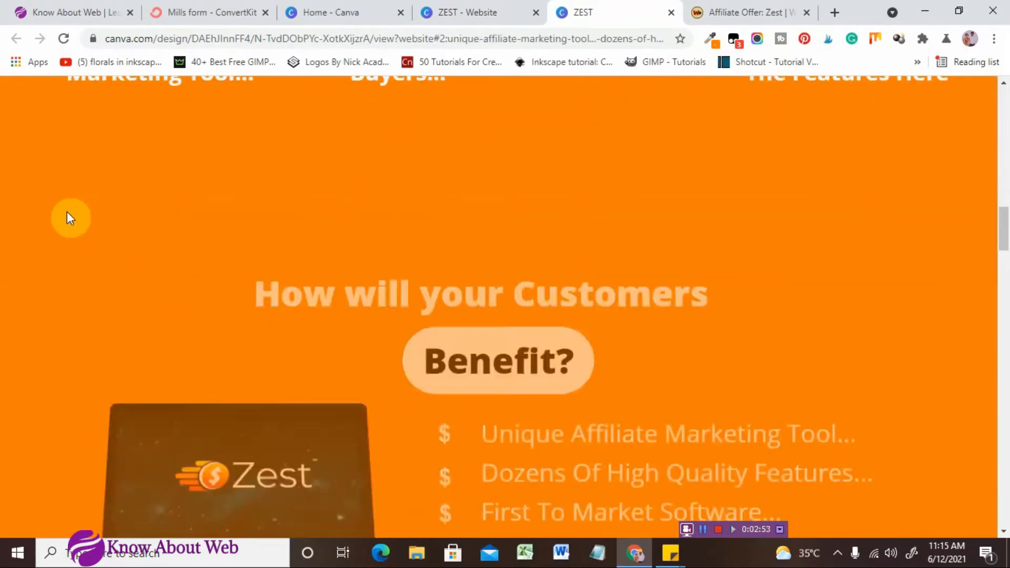
scroll(68, 218, down, 7)
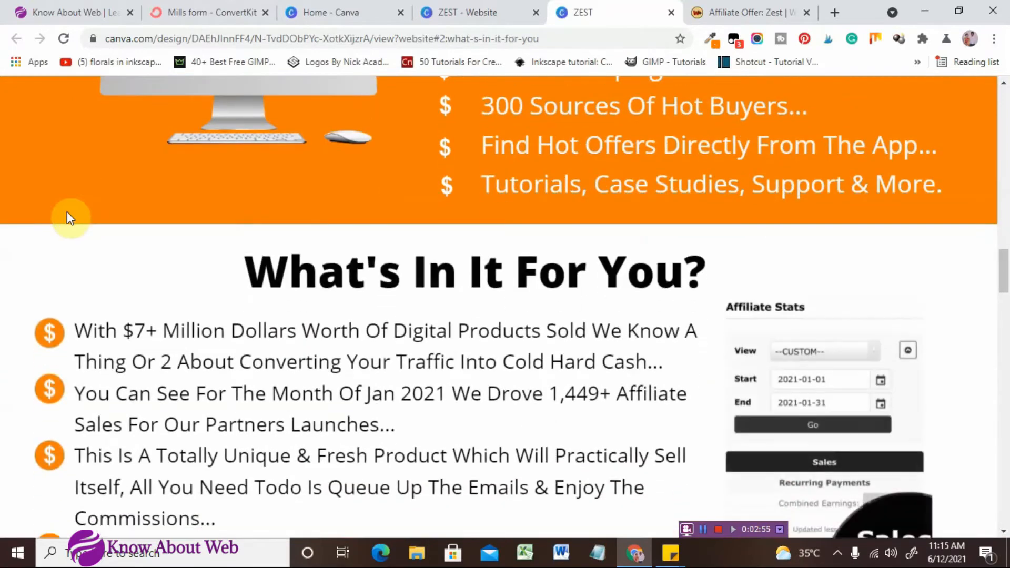
scroll(67, 218, down, 4)
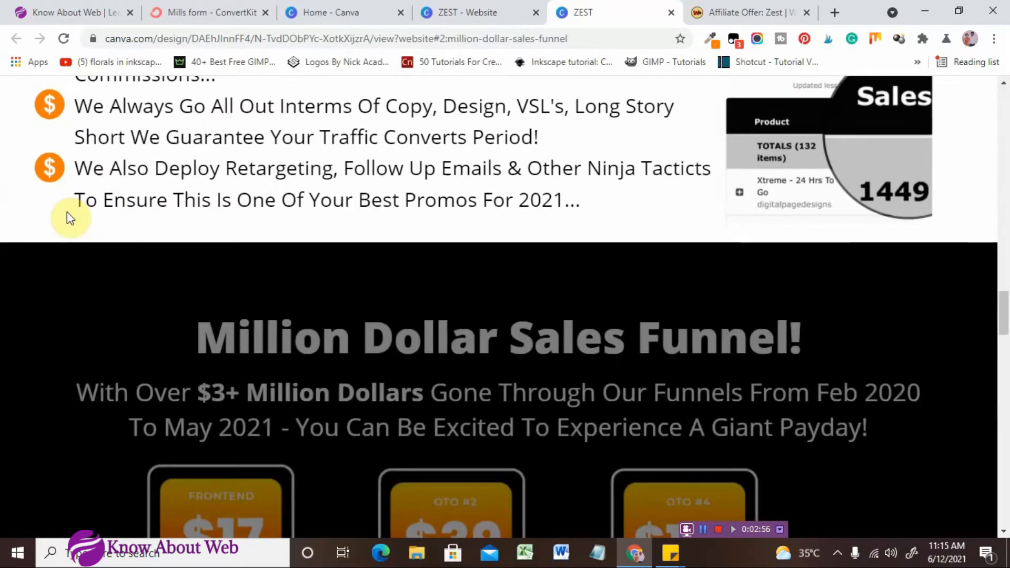
scroll(68, 217, down, 4)
scroll(67, 217, down, 6)
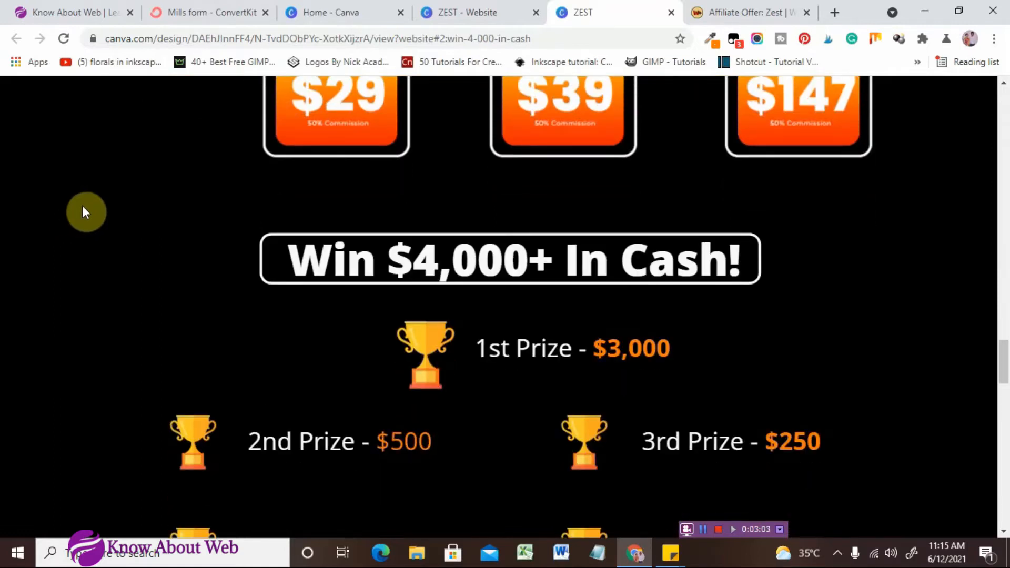
Examine the ZEST page's cash prizes, demo video, promo tools and contact sections, and return to the page's opening banner
scroll(83, 209, down, 4)
scroll(83, 209, down, 2)
scroll(82, 208, down, 4)
scroll(83, 208, down, 4)
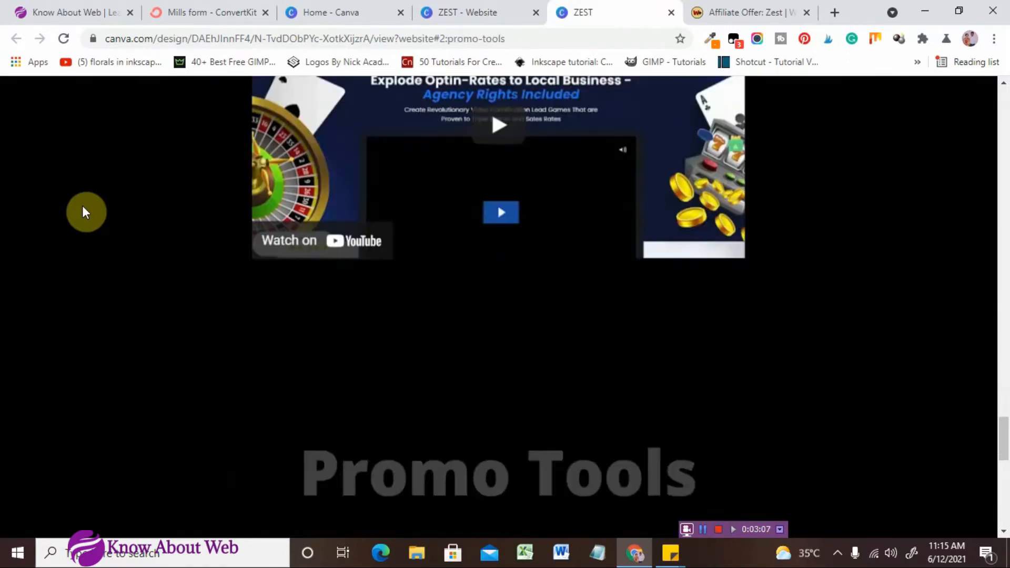
scroll(82, 206, down, 2)
scroll(82, 205, down, 6)
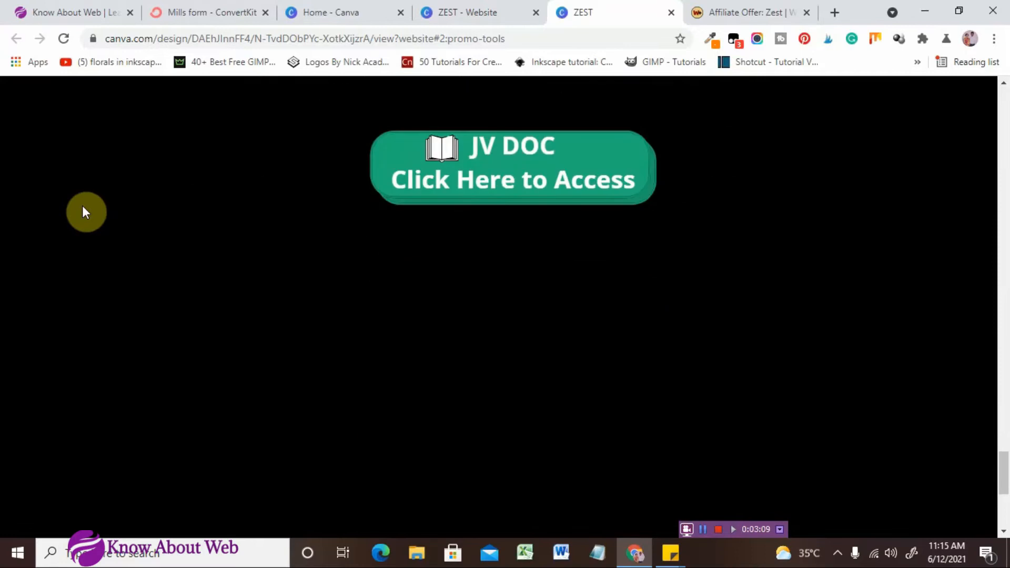
scroll(82, 205, down, 4)
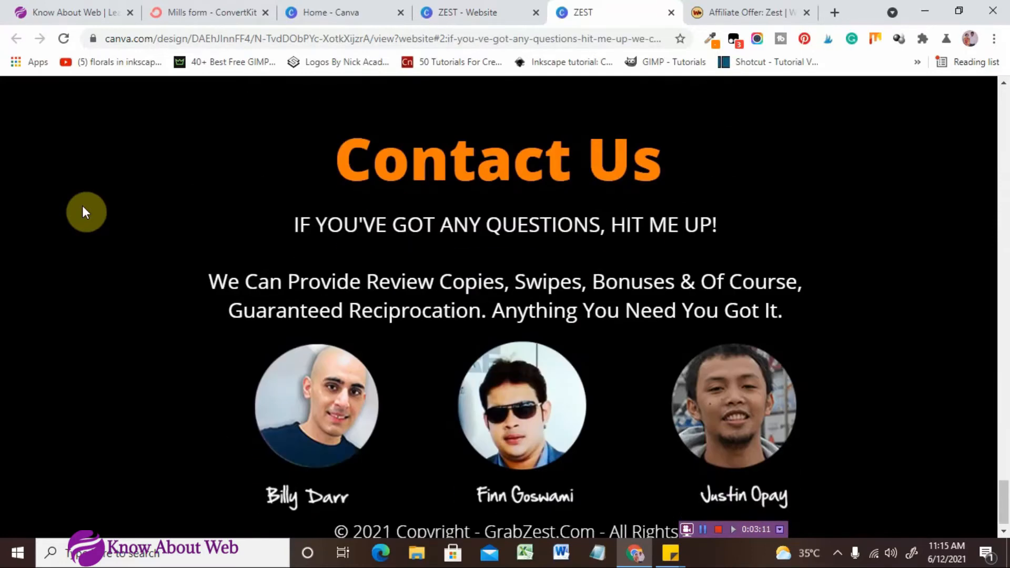
scroll(82, 205, down, 1)
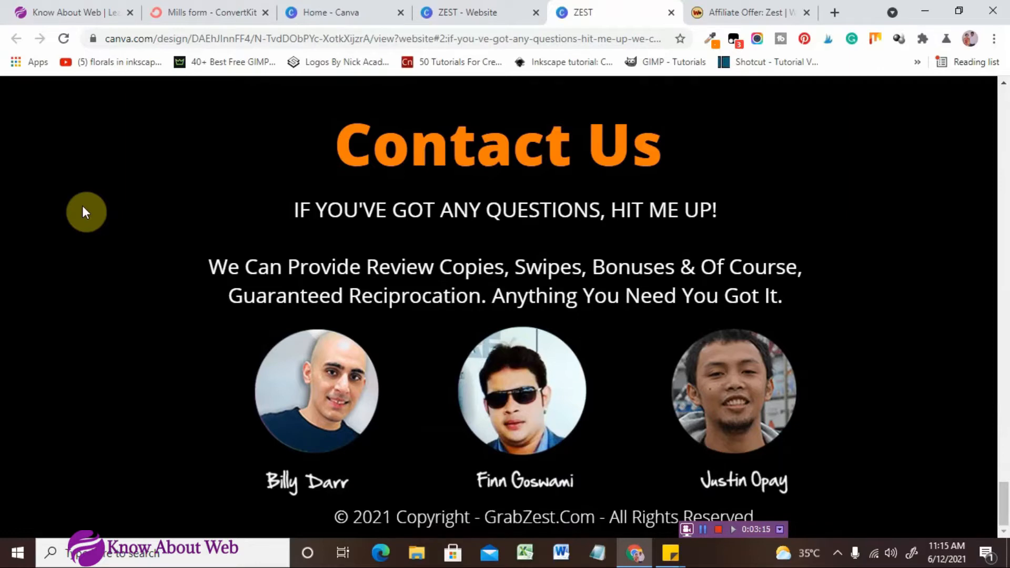
scroll(83, 206, up, 10)
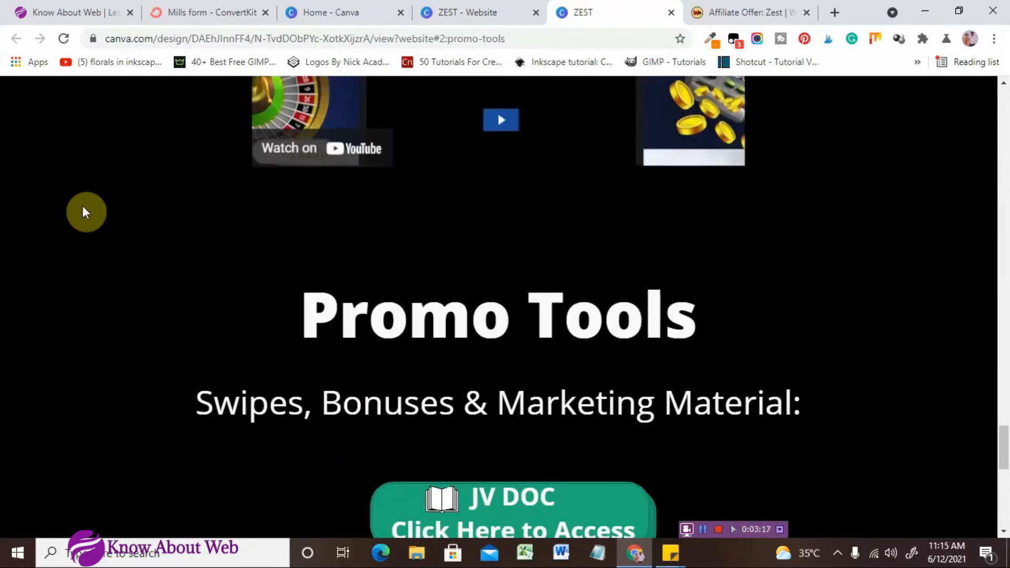
scroll(82, 212, up, 1)
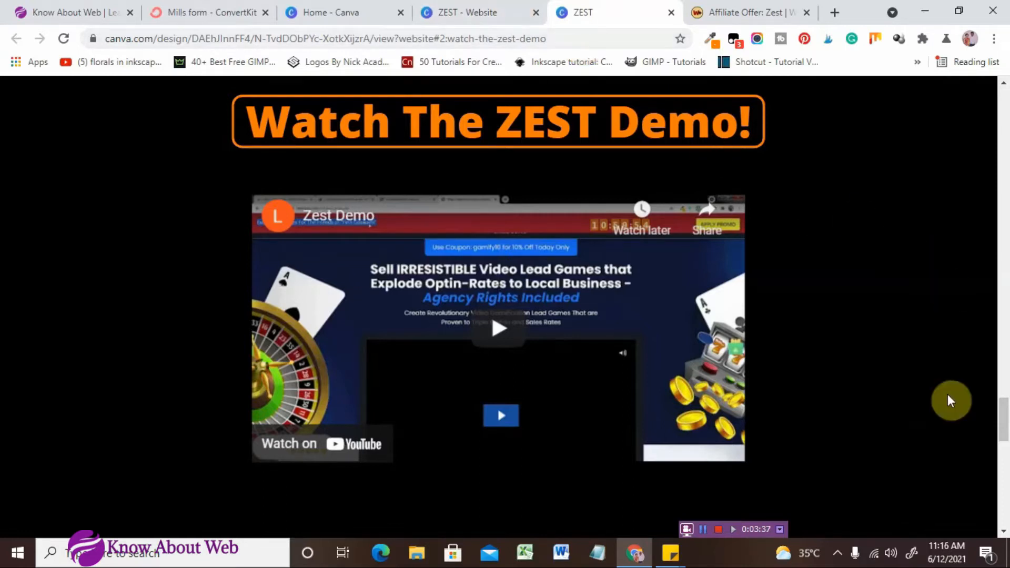
drag(1002, 417, 1004, 104)
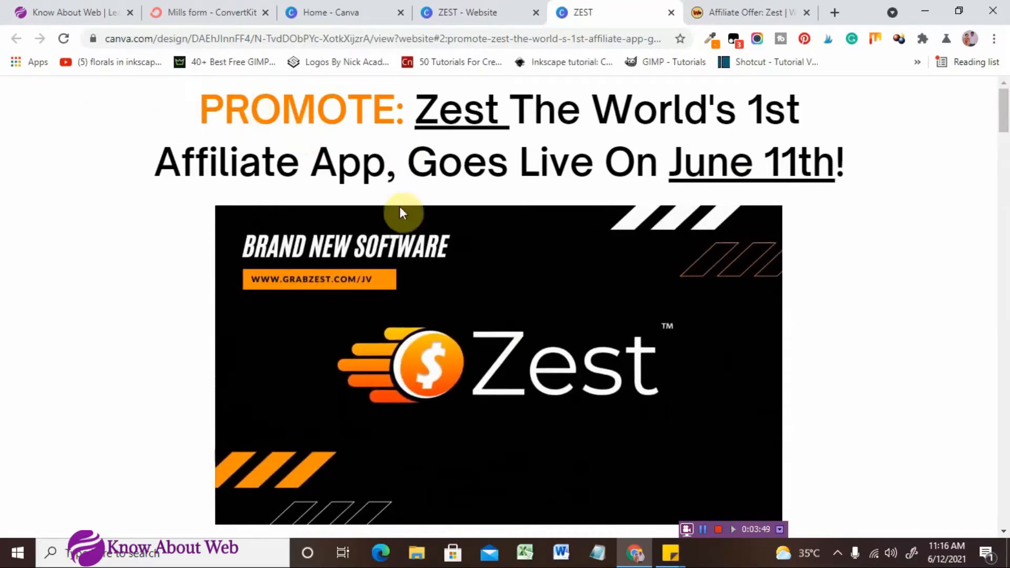
Search the Canva home page for WEBSITE and open the suggested Website template category
click(432, 8)
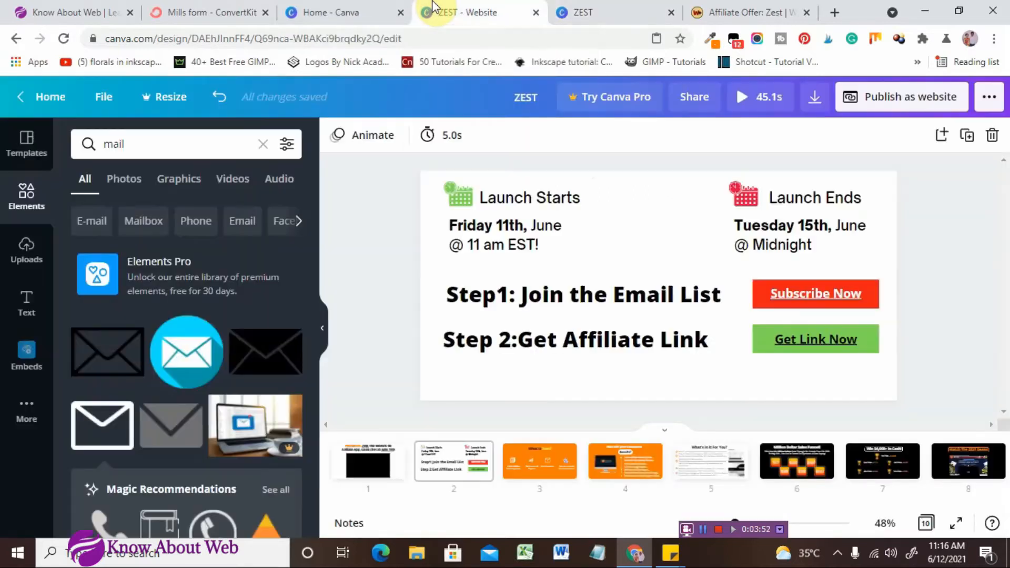
click(353, 19)
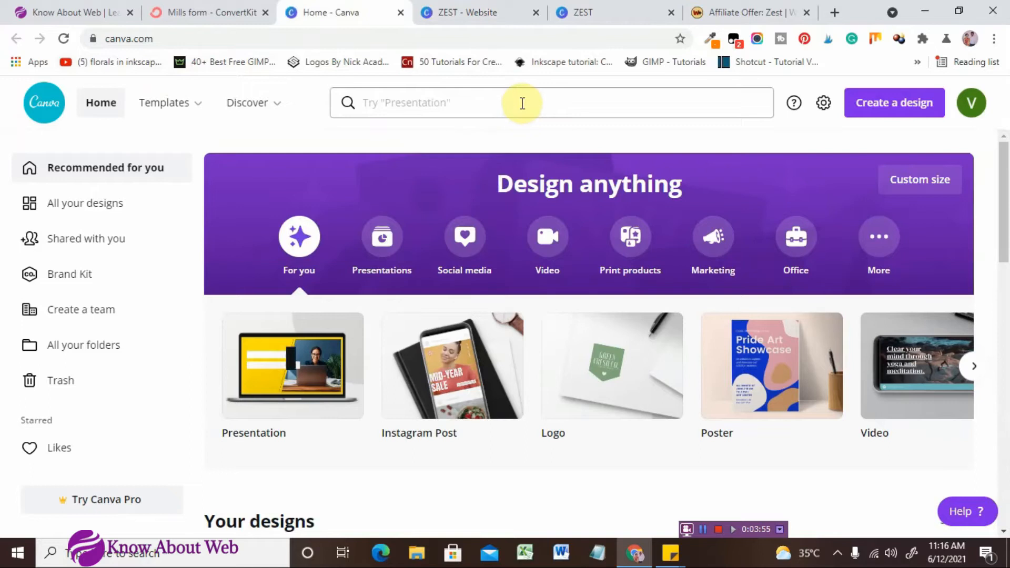
click(522, 103)
text(WEBIT)
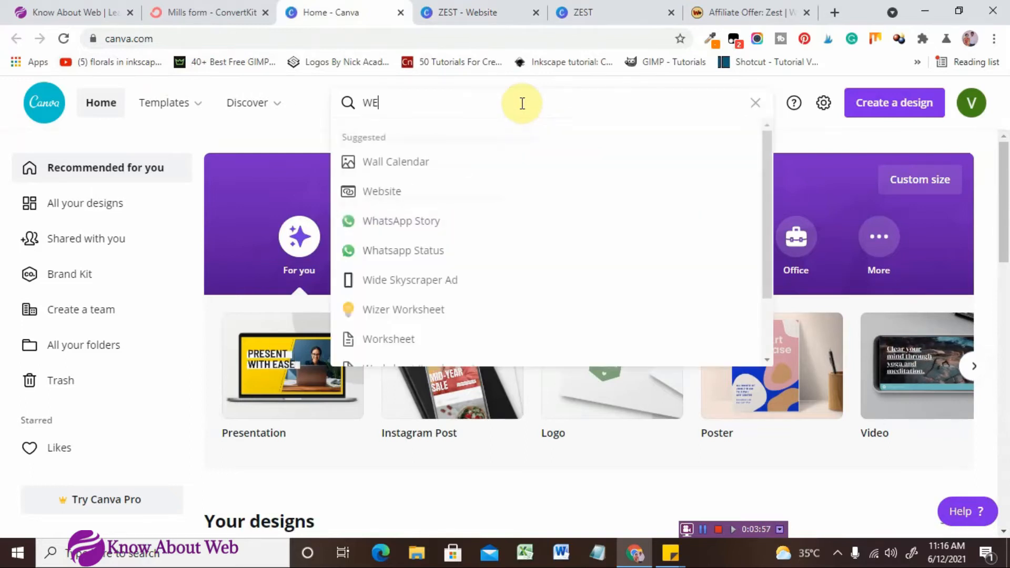
key(BackSpace)
key(BackSpace)
text(SITE)
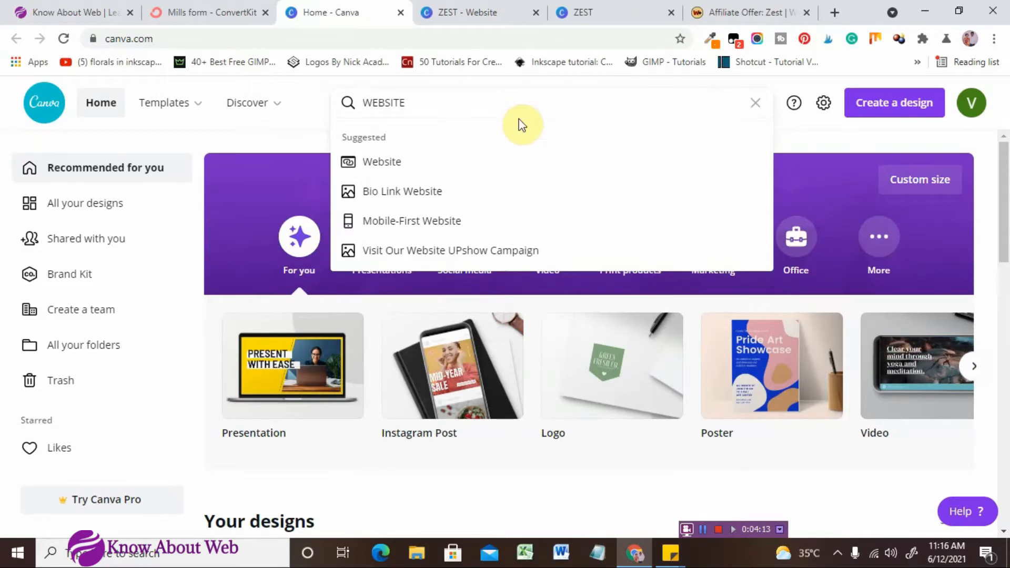
click(402, 172)
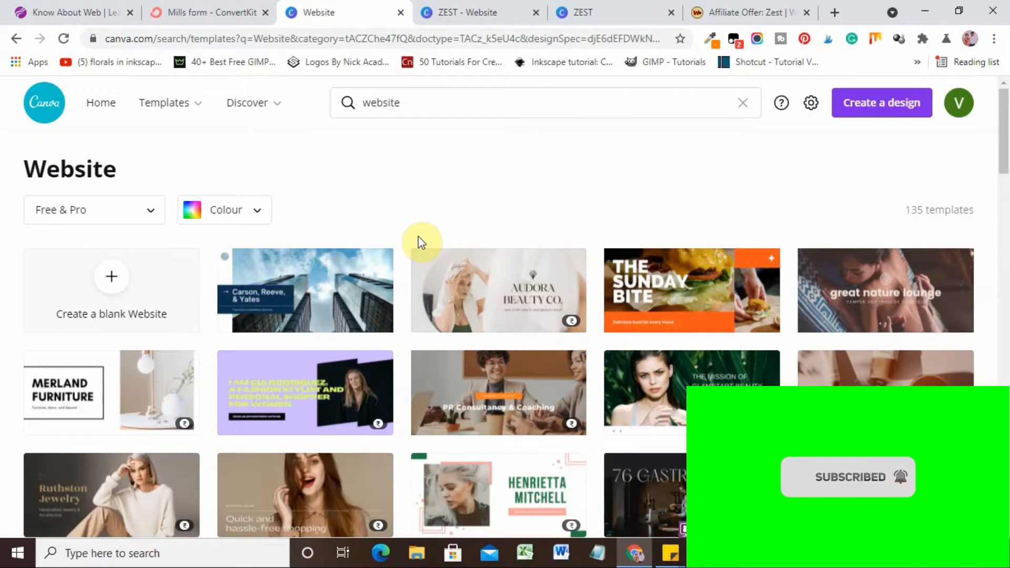
In the ZEST design editor, select the green calendar icon beside Launch Starts and open its colour choices
click(441, 10)
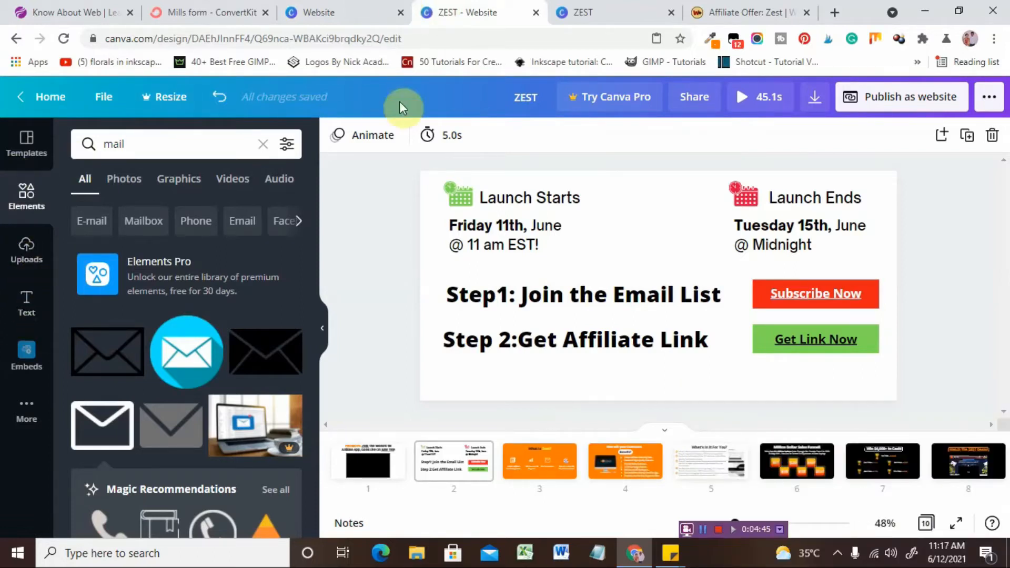
click(462, 202)
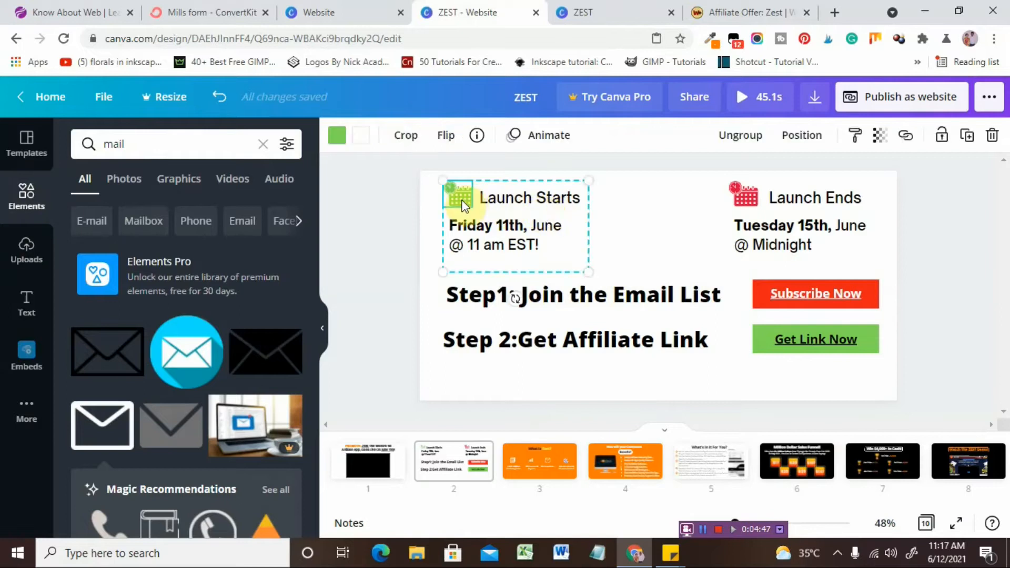
click(337, 137)
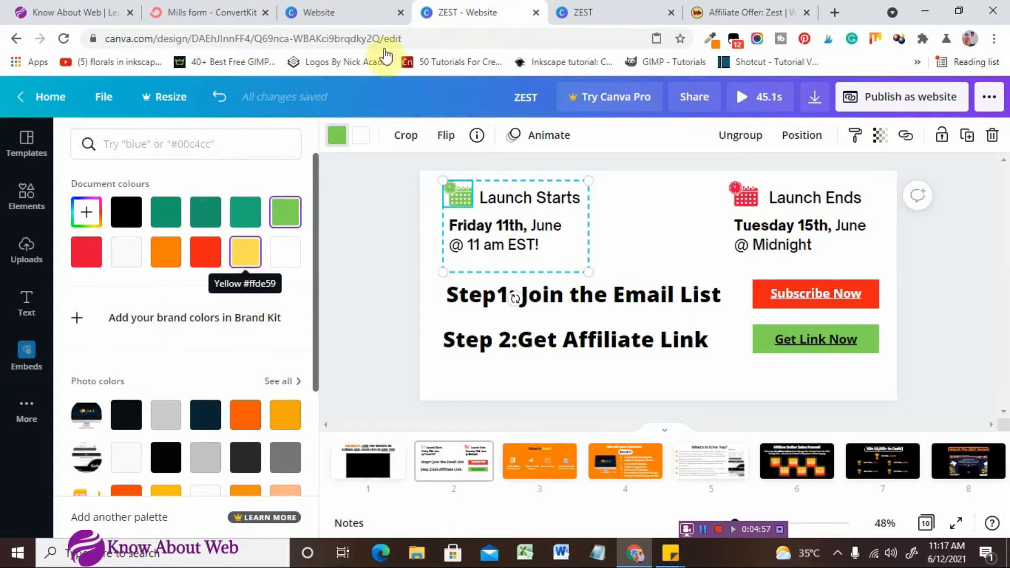
Return to the Canva home page and open the Brand Kit
click(358, 12)
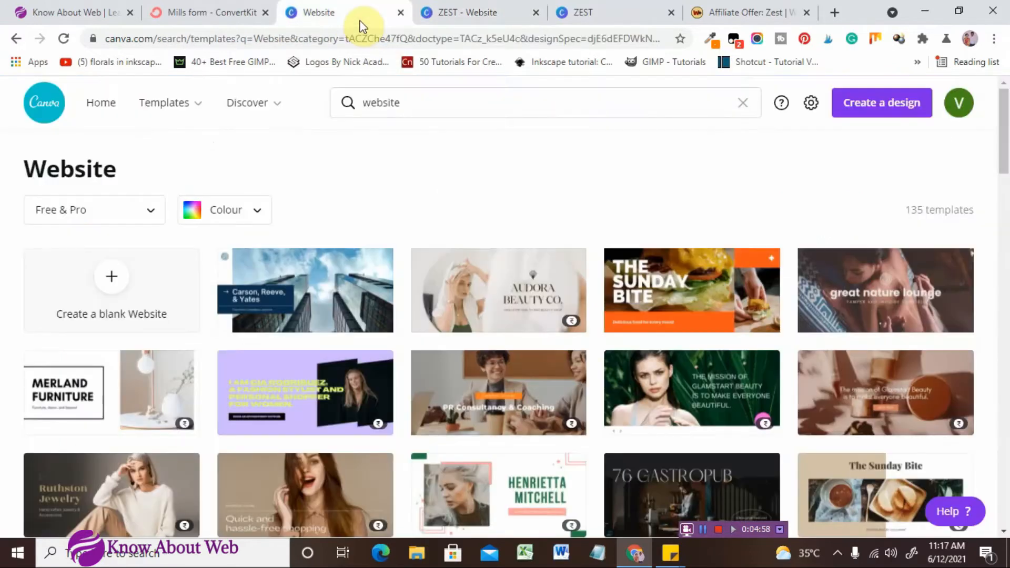
click(102, 103)
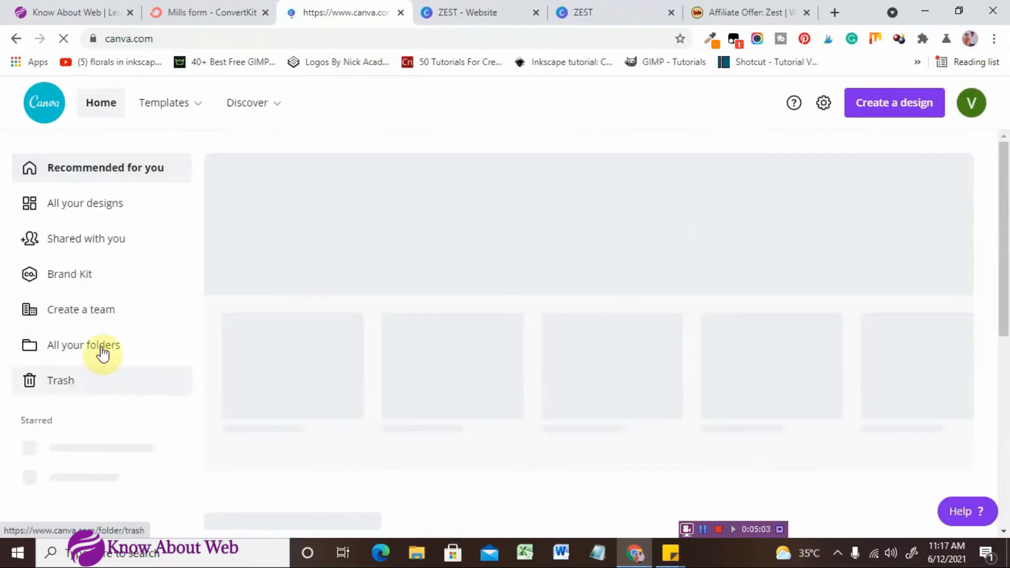
click(75, 282)
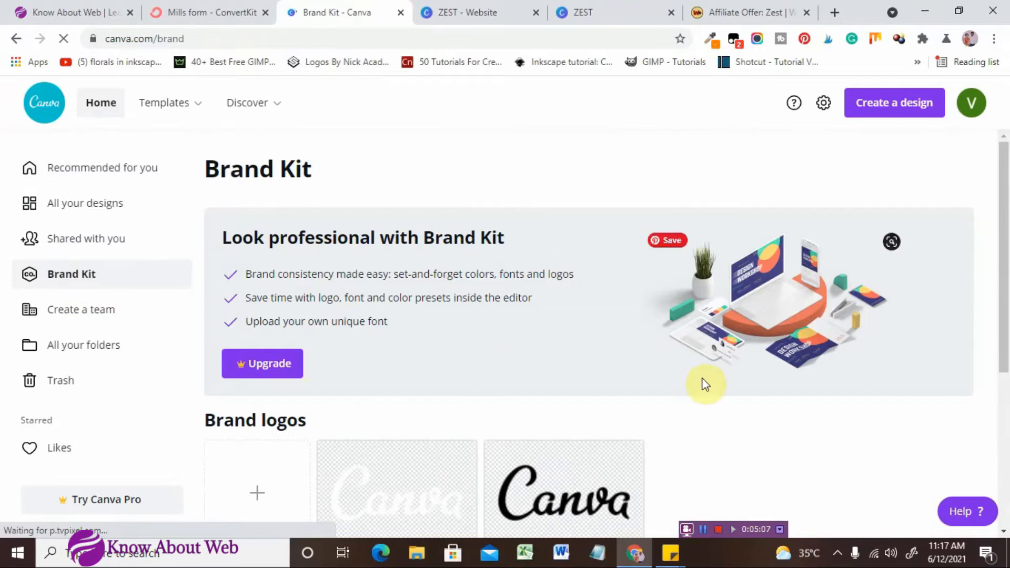
Review the Brand Kit's logo, colour and font sections, and return to the first page of the ZEST design
scroll(701, 384, down, 5)
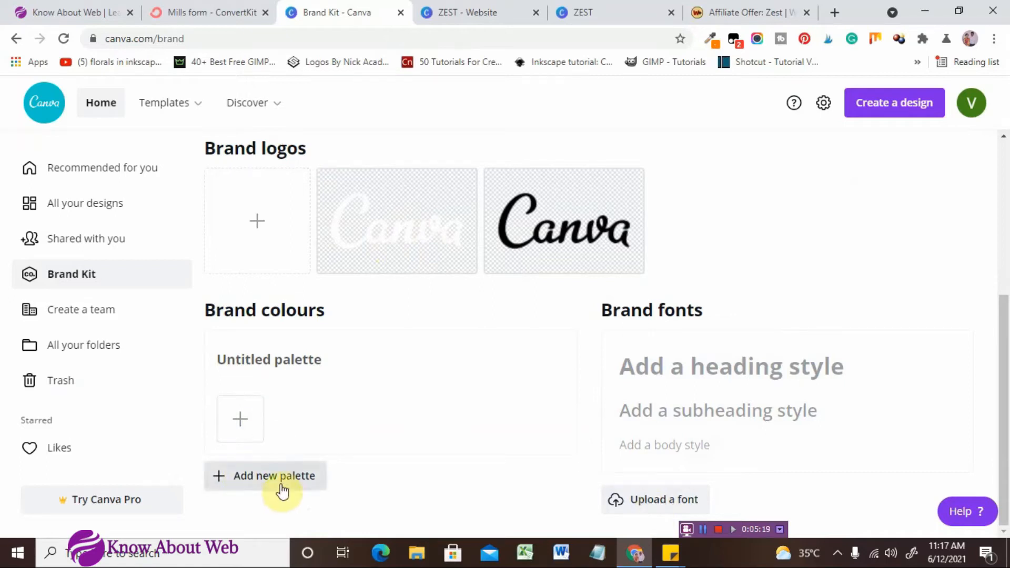
click(504, 8)
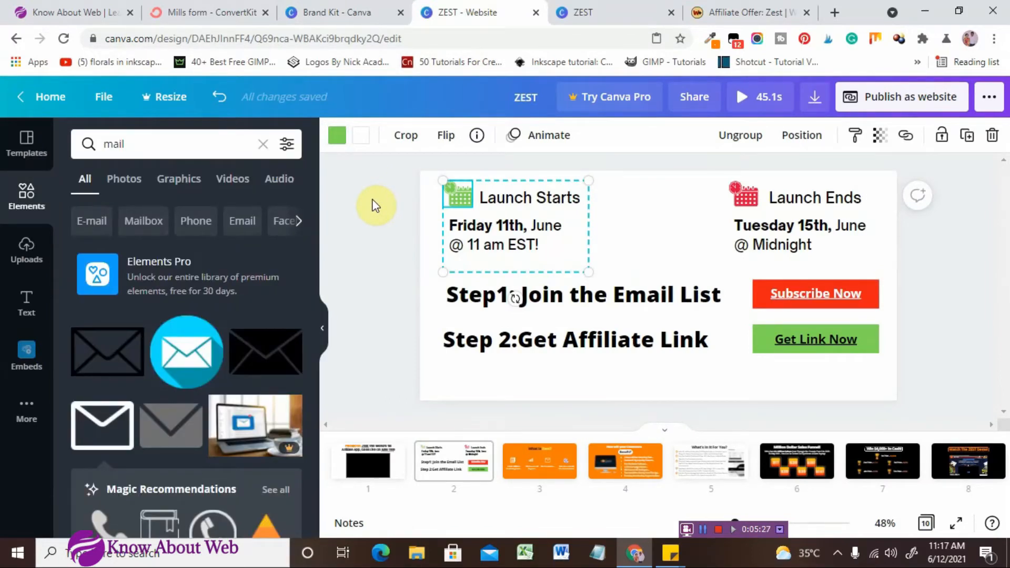
scroll(970, 263, up, 5)
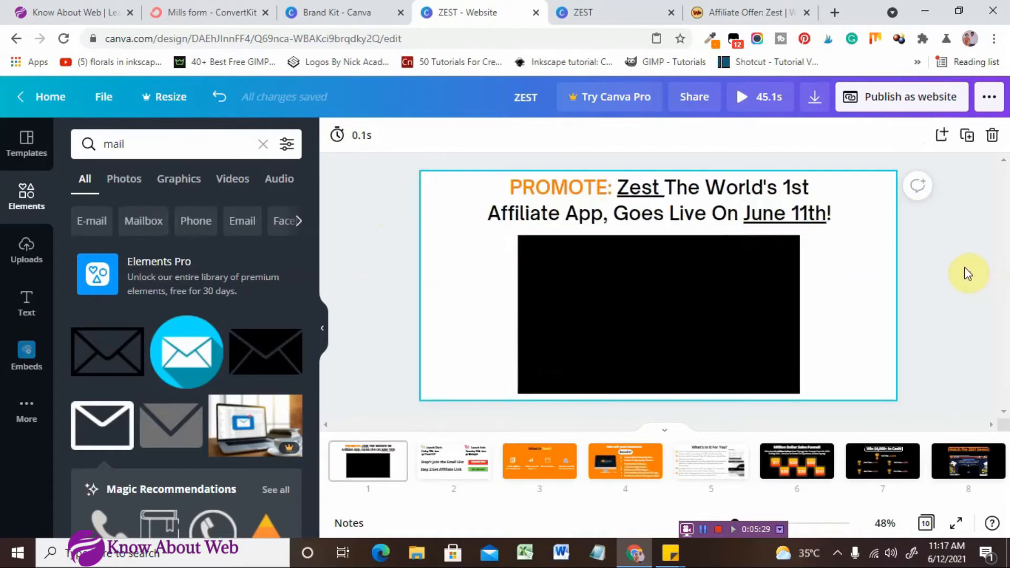
Examine the first page's headline with the text options, selecting the word PROMOTE and the wording from Zest to June 11th
click(534, 199)
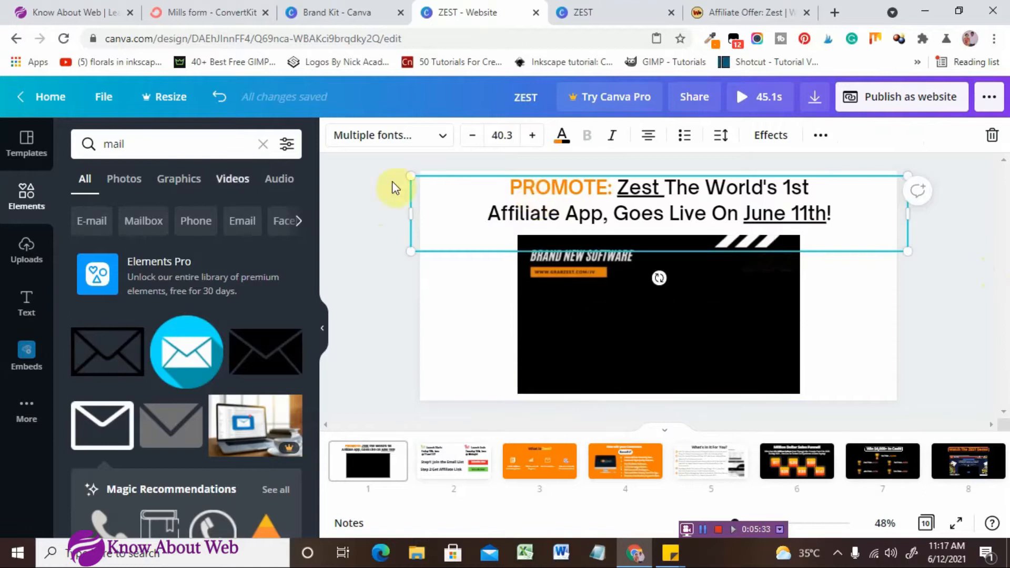
click(24, 306)
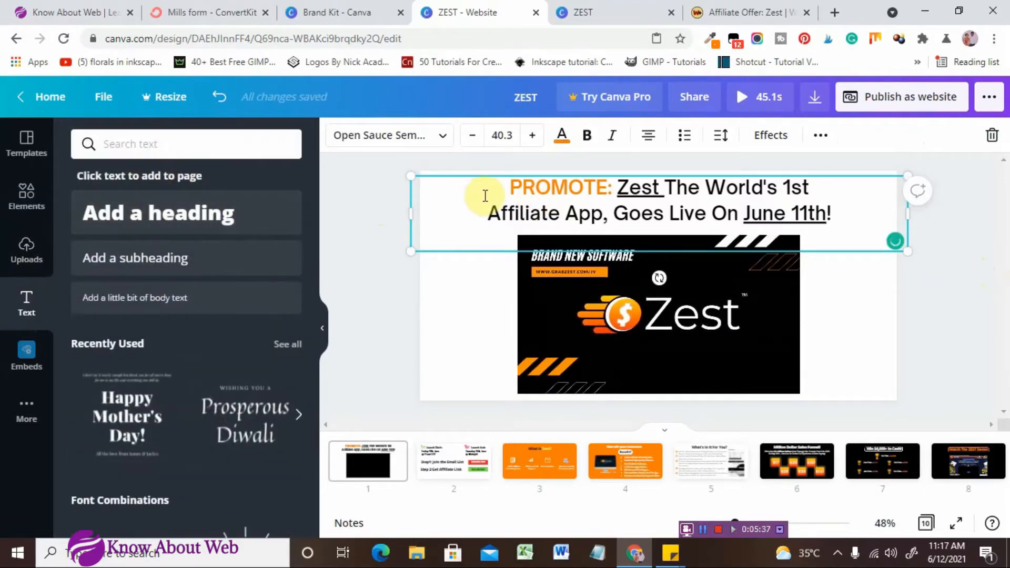
double_click(548, 187)
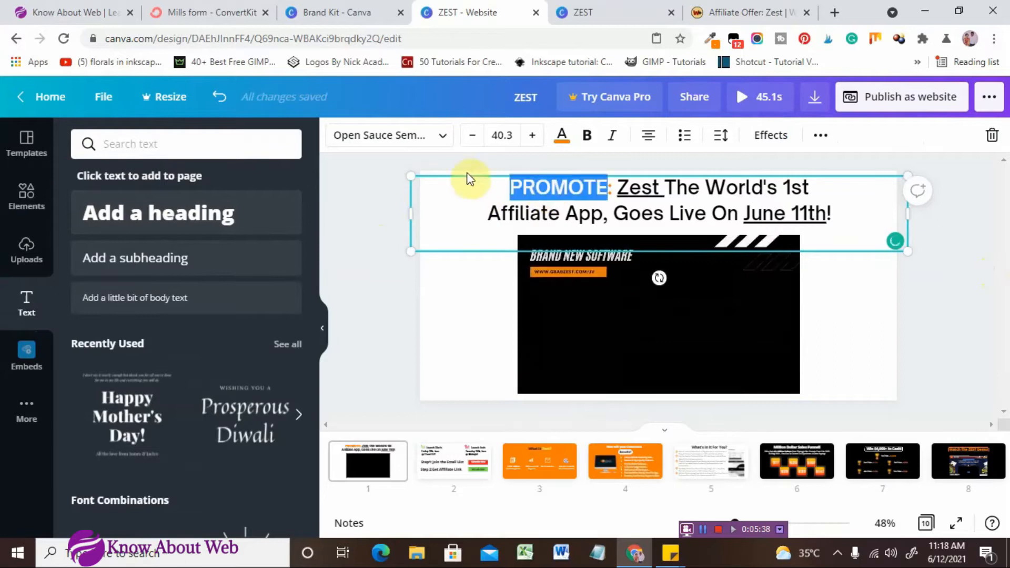
click(660, 200)
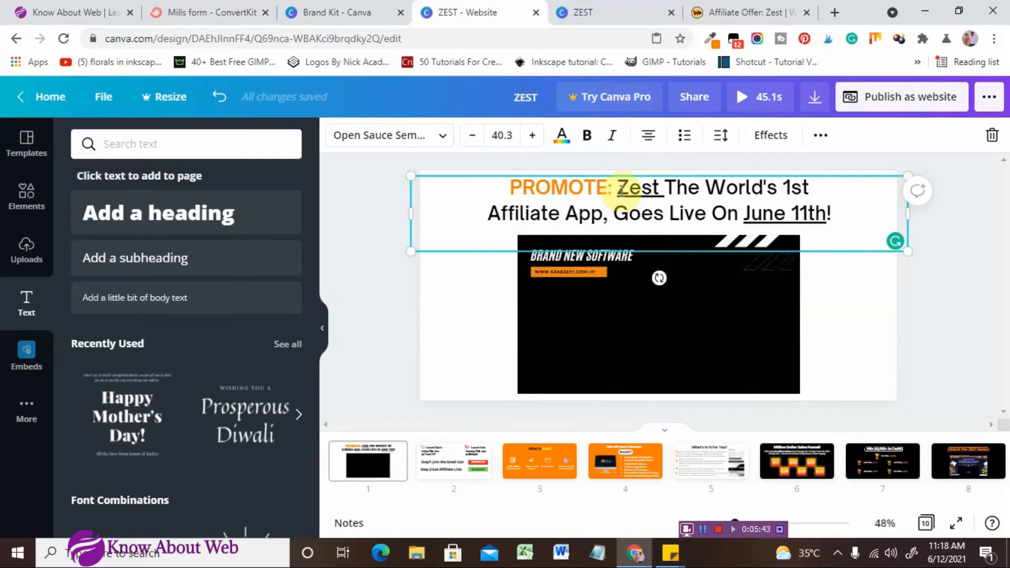
drag(615, 190, 848, 216)
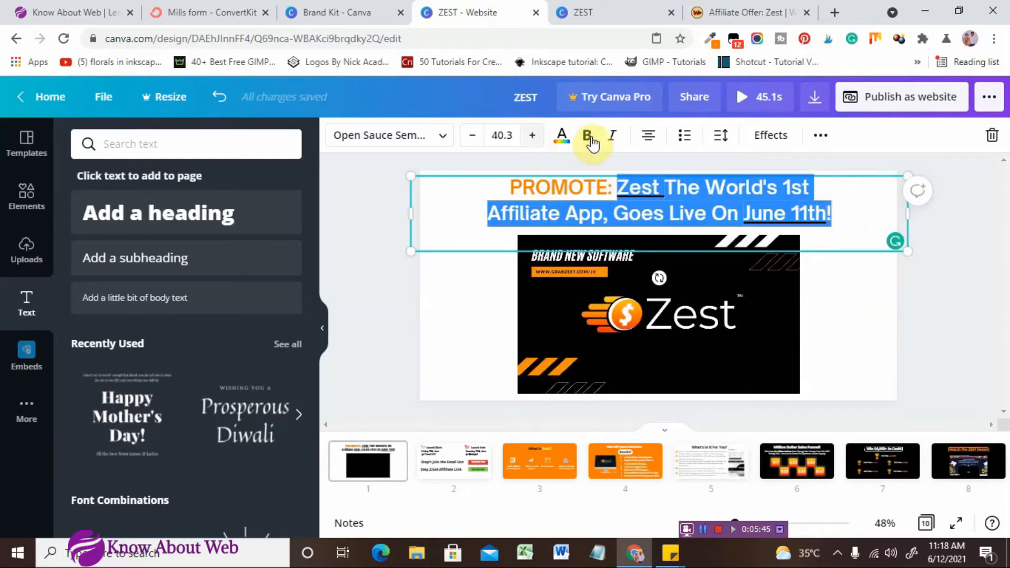
Underline the word World's in the first page's headline
click(707, 190)
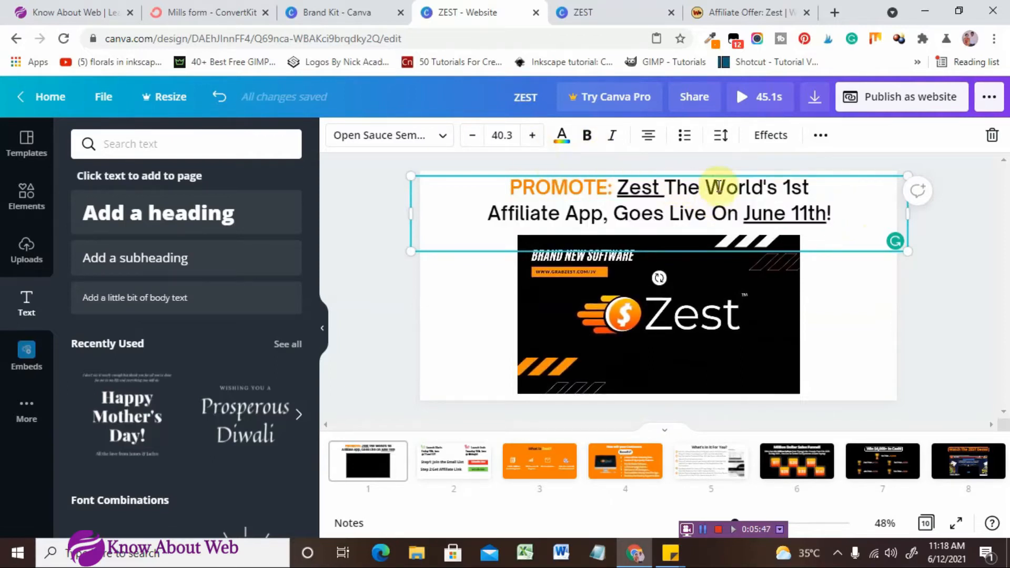
drag(708, 187, 778, 187)
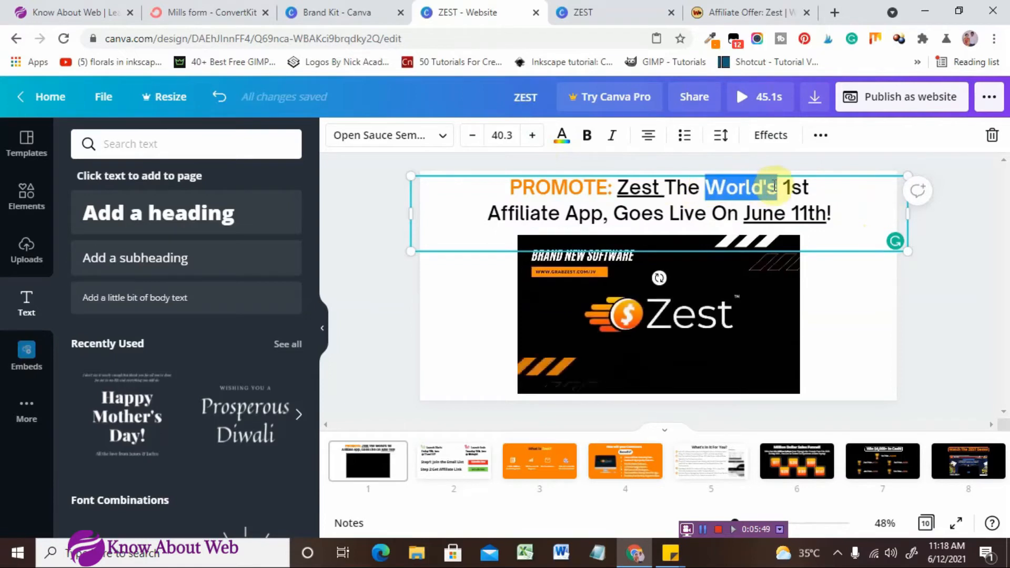
click(821, 135)
click(480, 171)
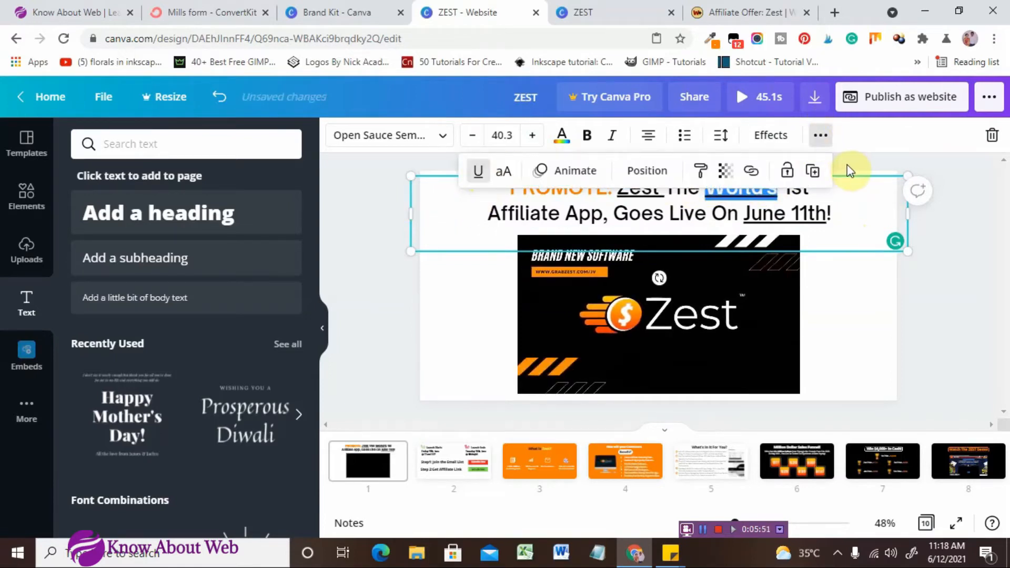
click(700, 187)
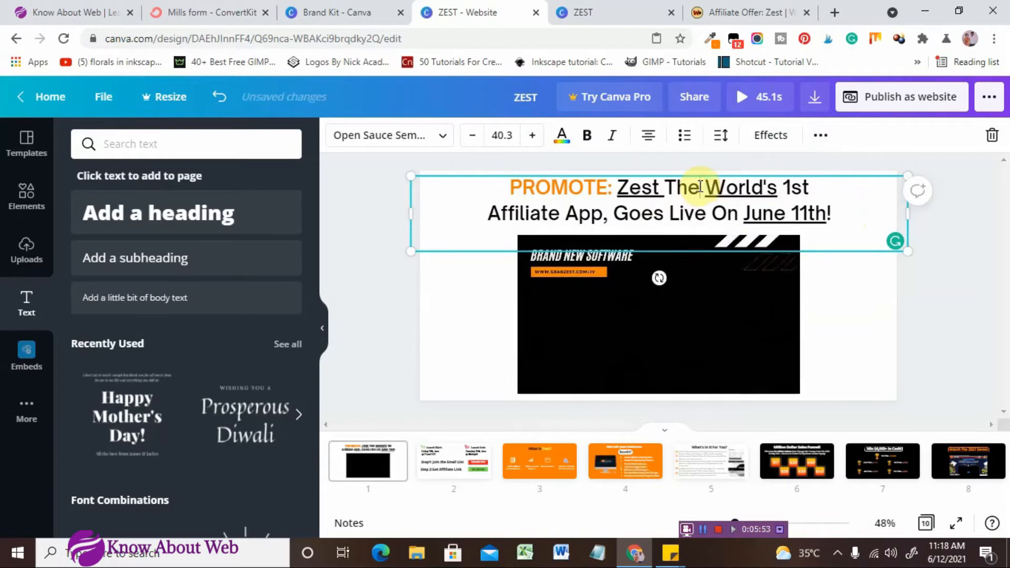
Colour the word World's in the headline with the orange document colour
drag(701, 187, 778, 187)
click(561, 137)
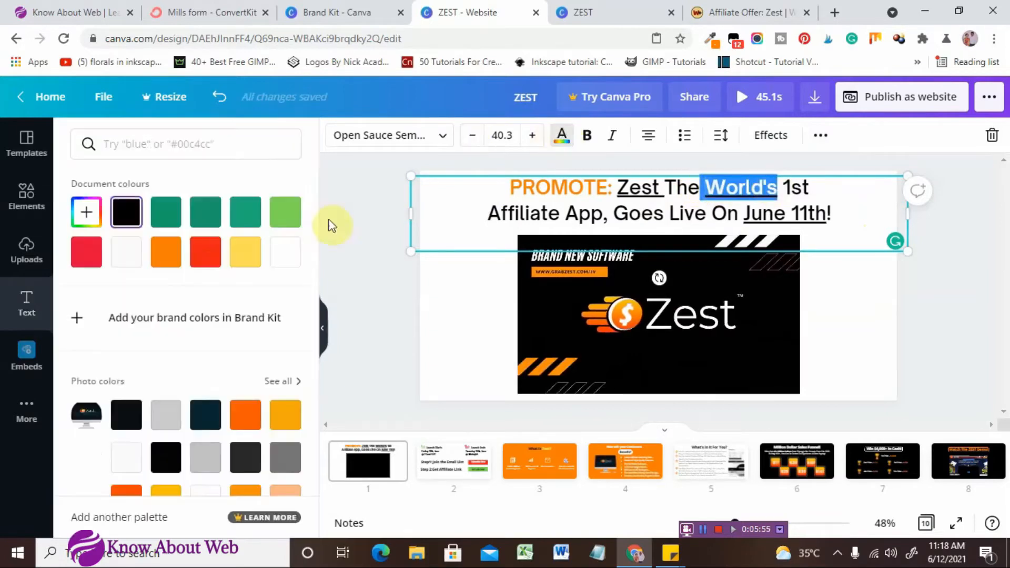
click(166, 251)
click(360, 199)
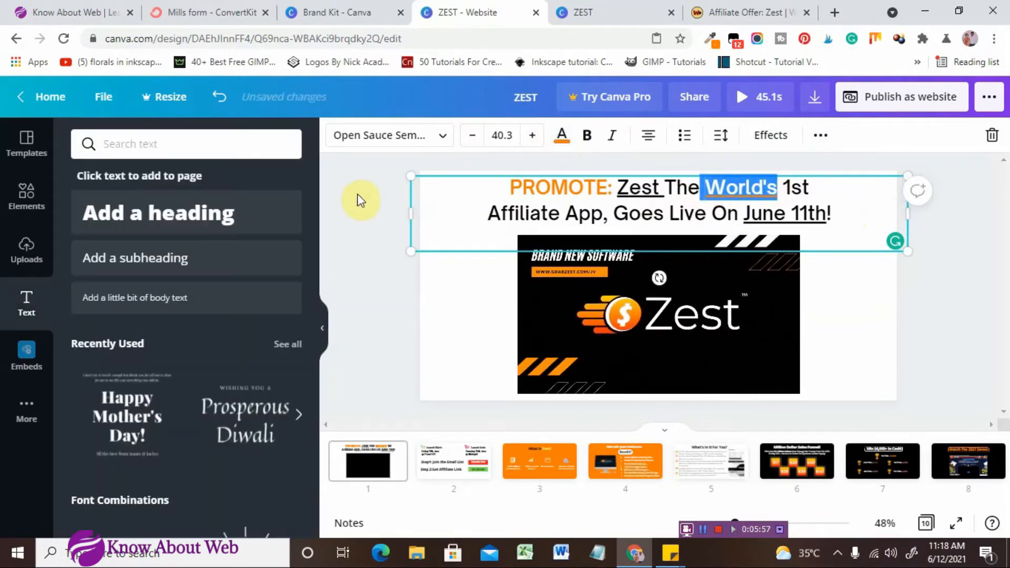
Select the Zest animation below the headline and look through the uploaded images and videos
click(626, 298)
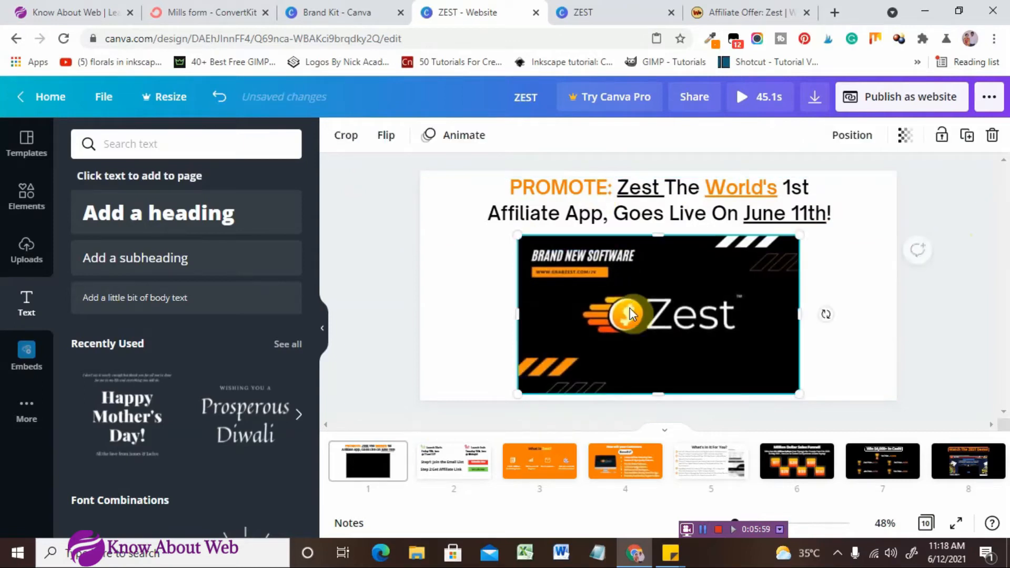
click(28, 266)
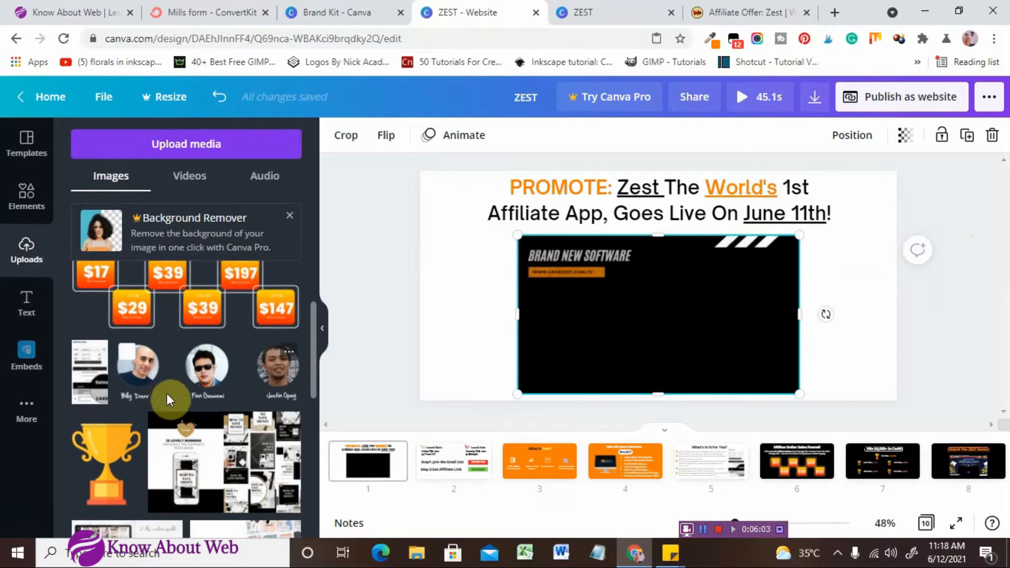
scroll(168, 400, down, 3)
click(189, 177)
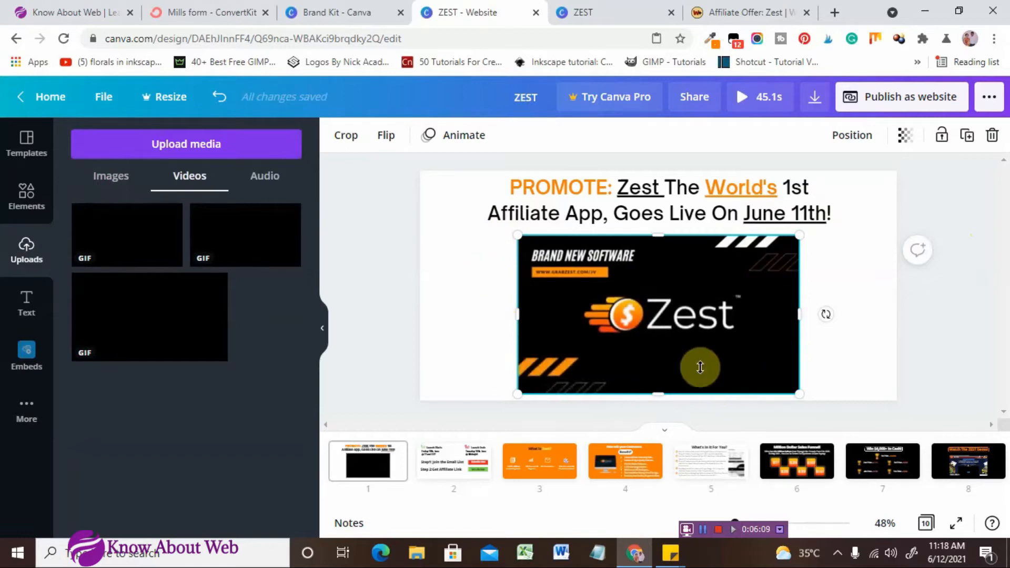
click(386, 293)
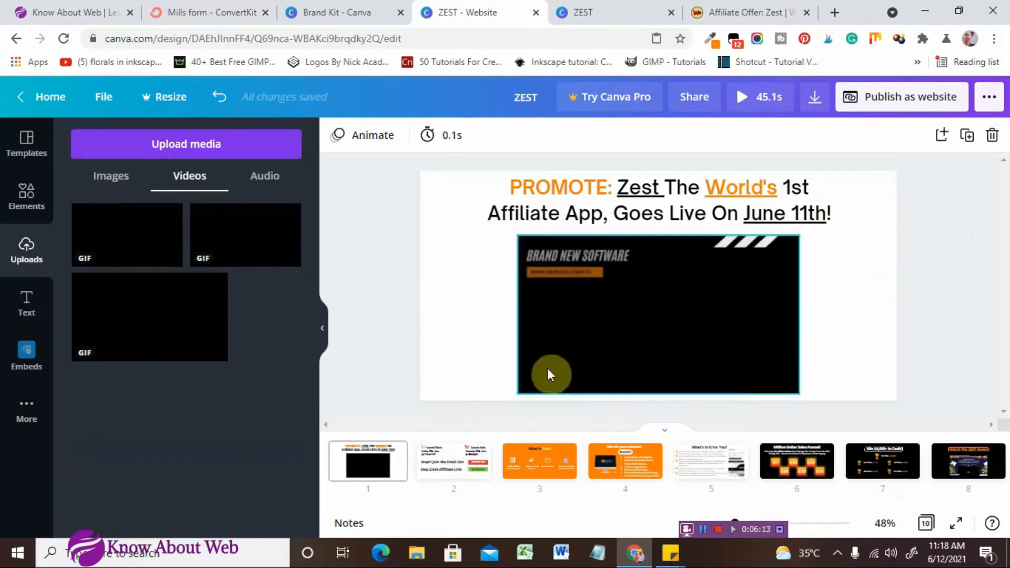
click(885, 307)
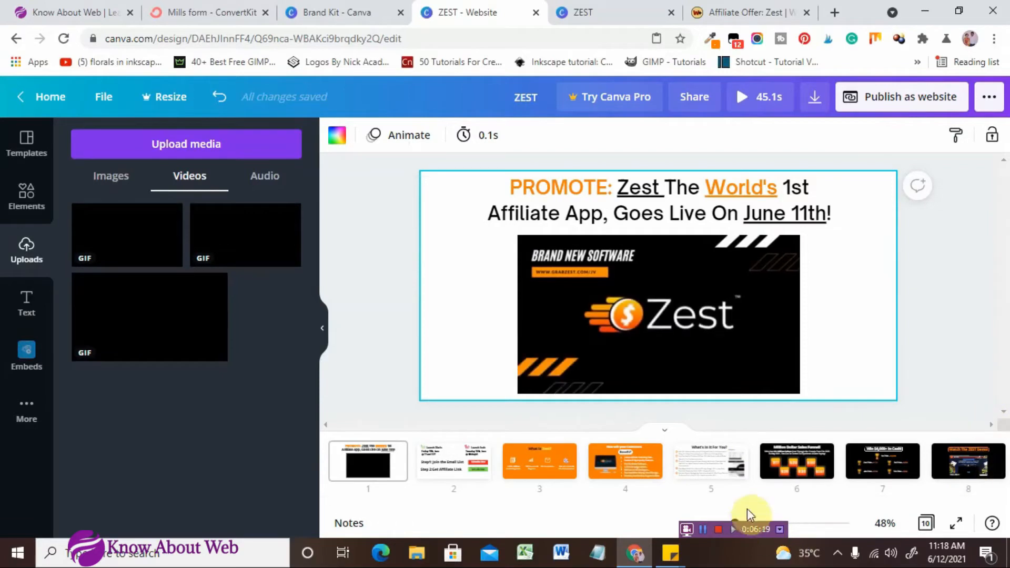
Add a blank page after the Contact Us page and delete it again
drag(760, 504, 980, 503)
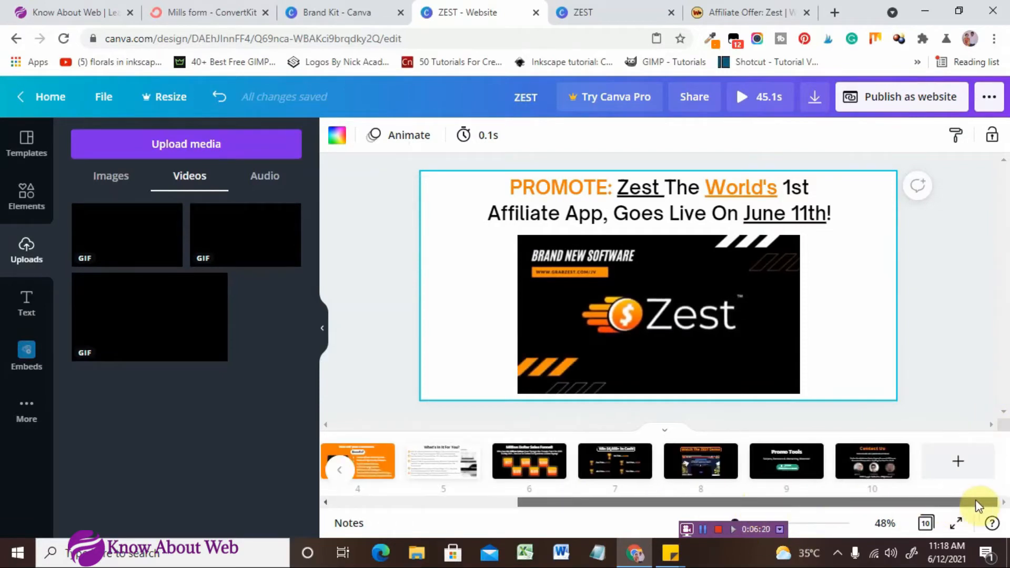
click(960, 471)
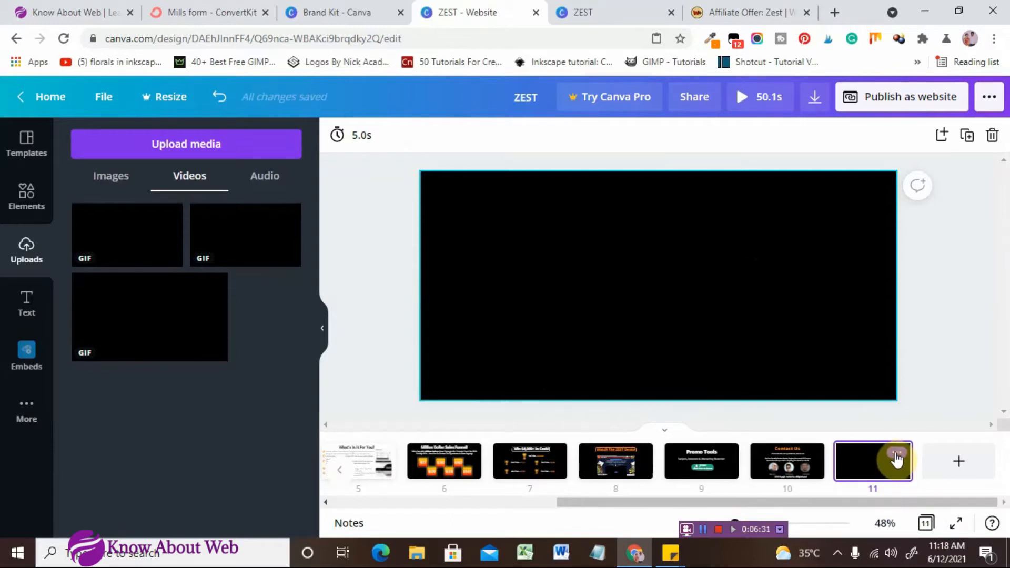
click(897, 458)
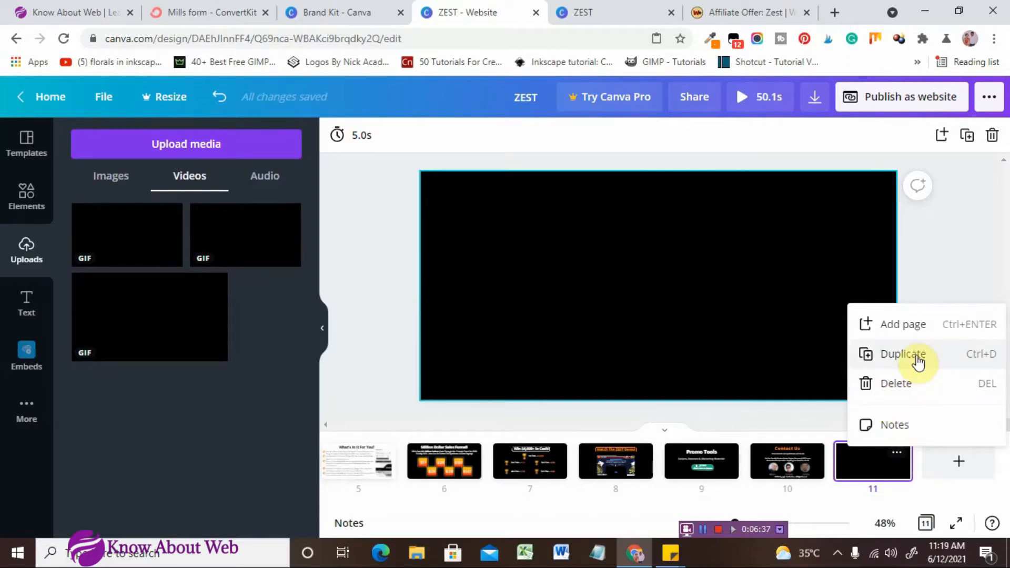
click(913, 396)
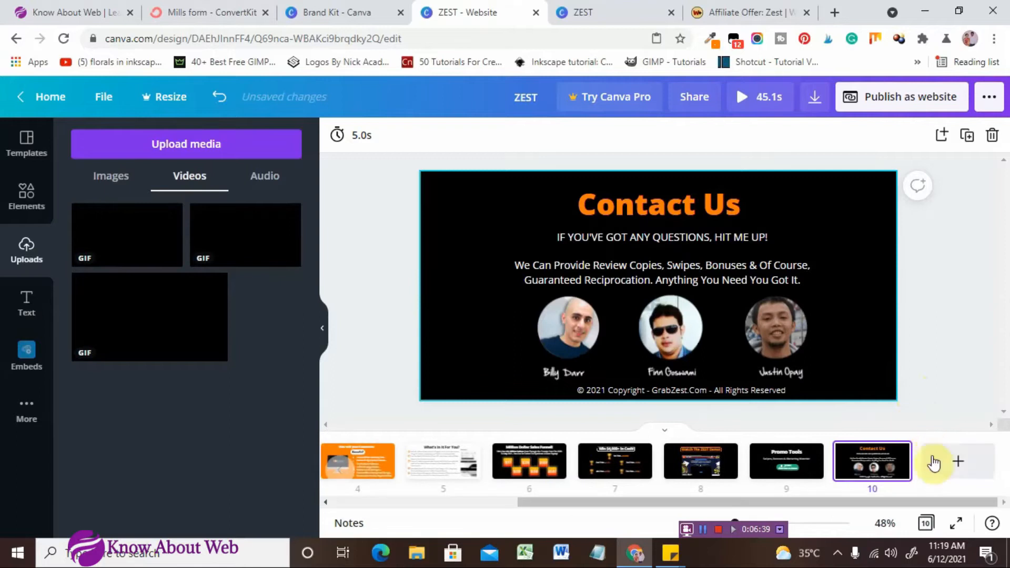
Open page 2, select the date text under Launch Starts, and view the available text styles
drag(593, 502, 367, 487)
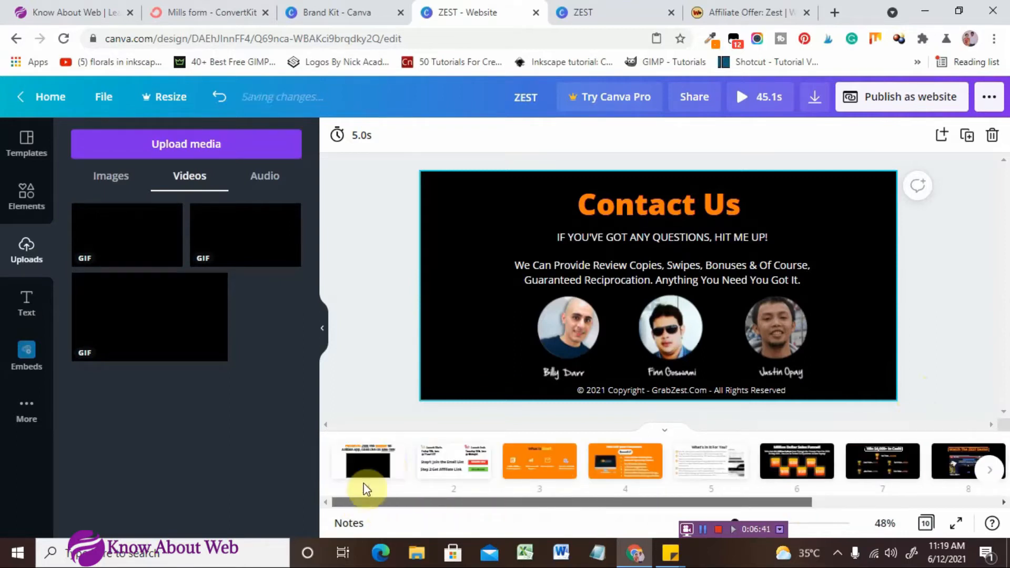
click(433, 466)
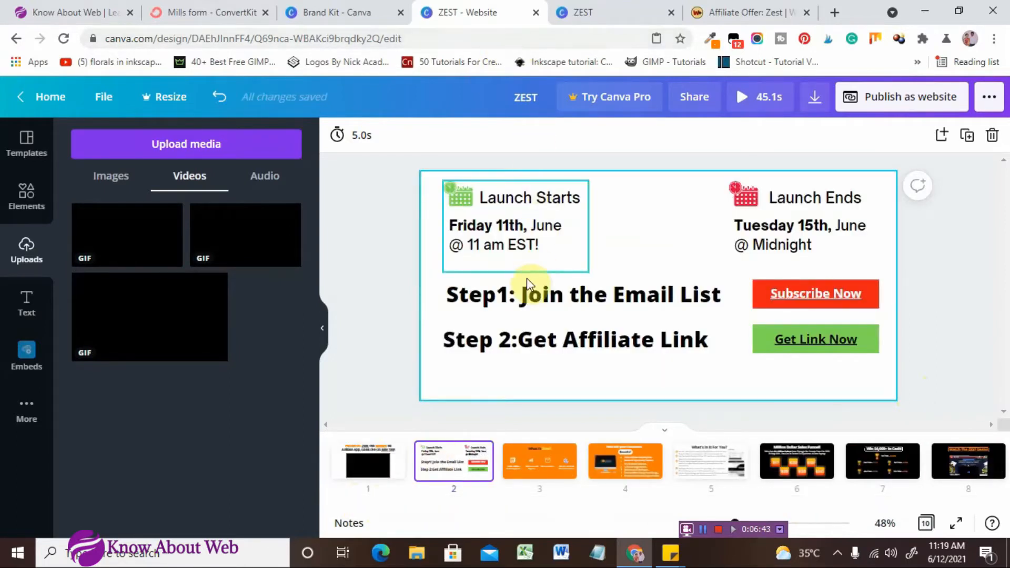
click(544, 266)
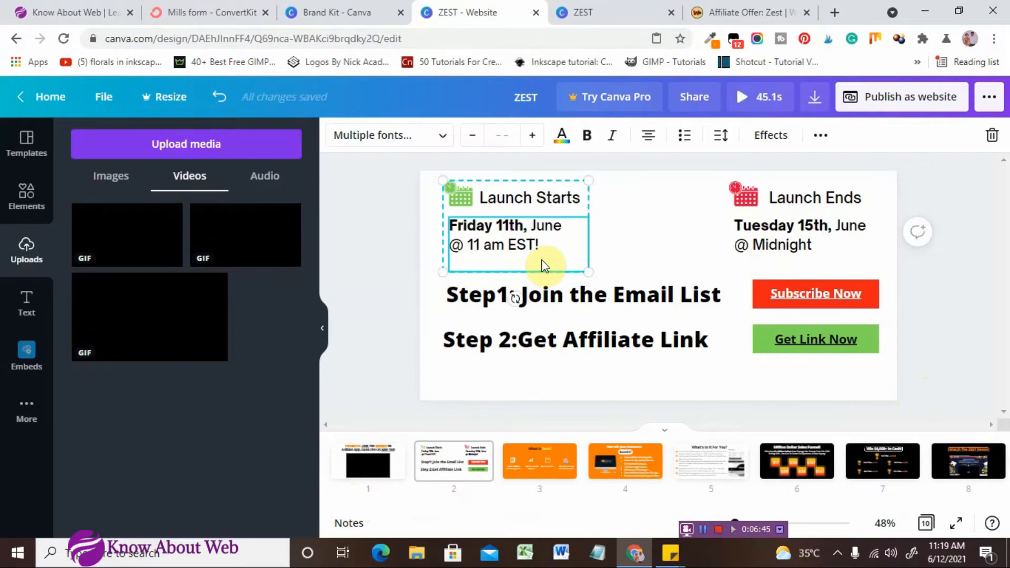
click(29, 301)
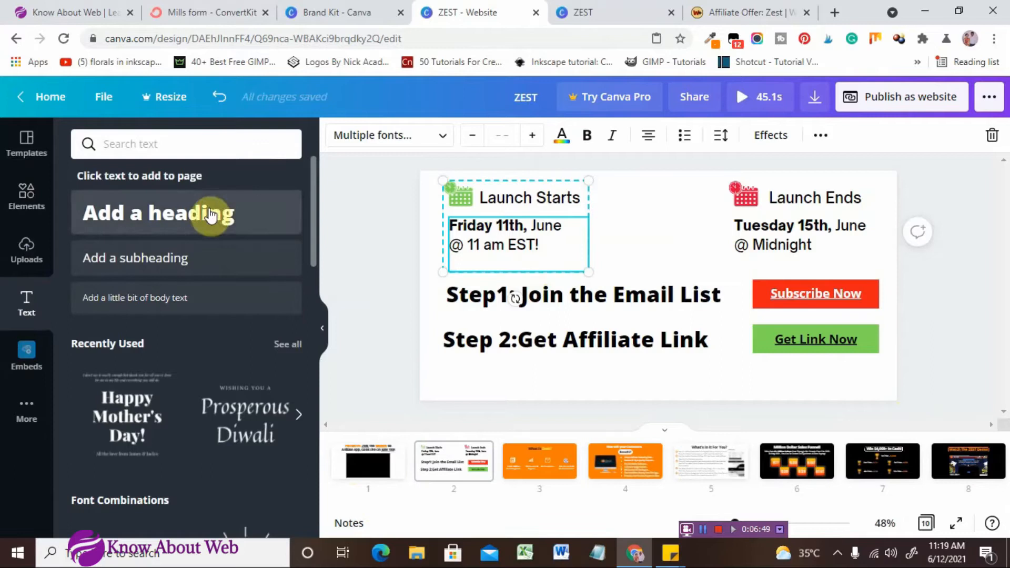
Select the calendar icon beside Launch Starts, search the elements library for CALENDAR, and browse the matching graphics
click(455, 192)
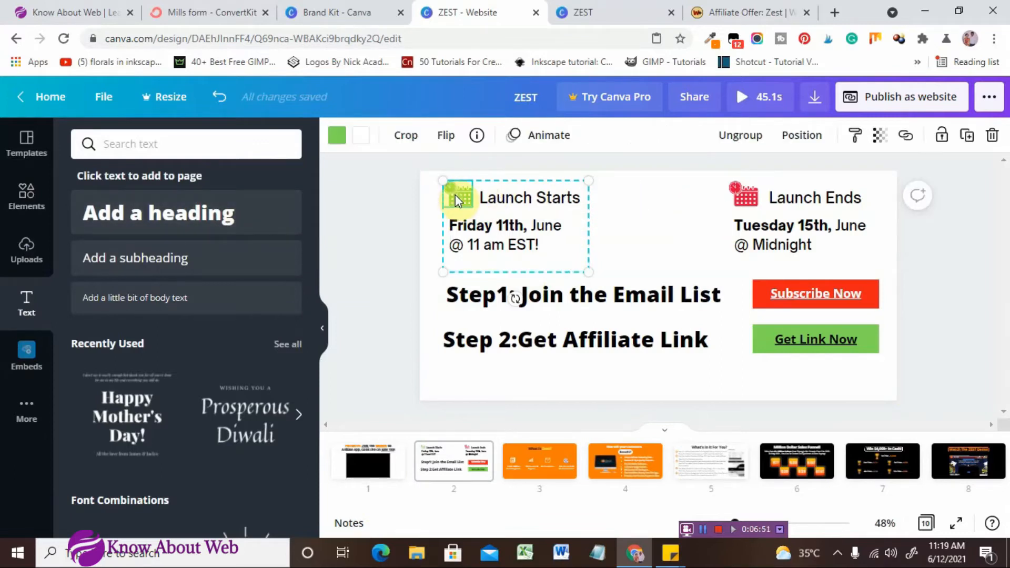
click(116, 153)
click(26, 194)
text(mail)
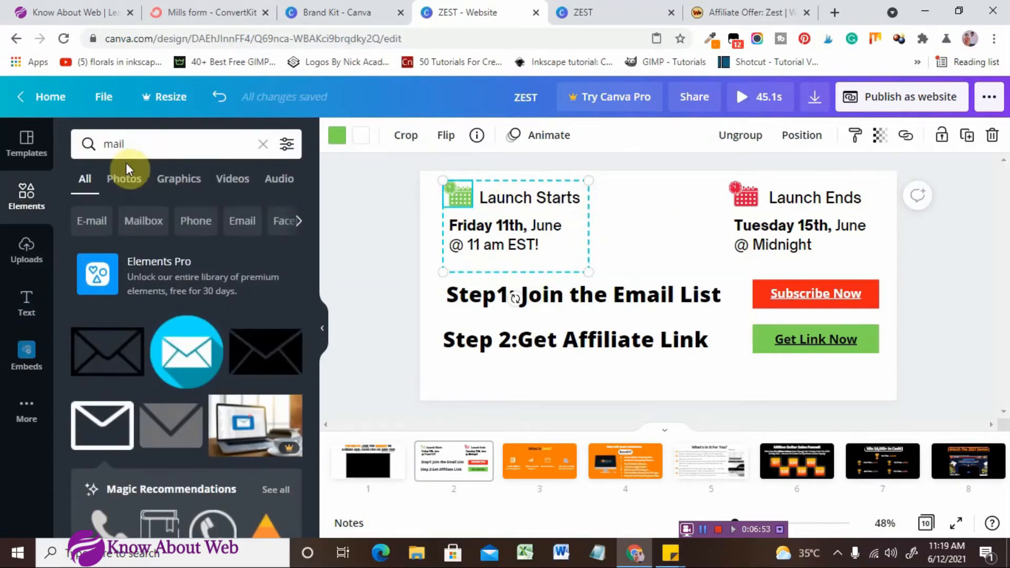
key(BackSpace)
text(CALENDAR)
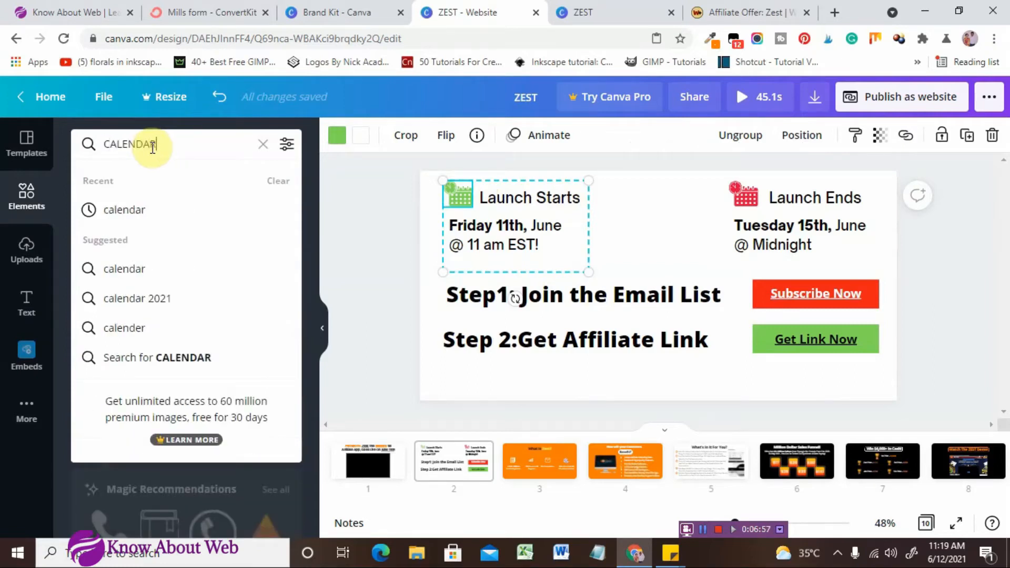
key(Return)
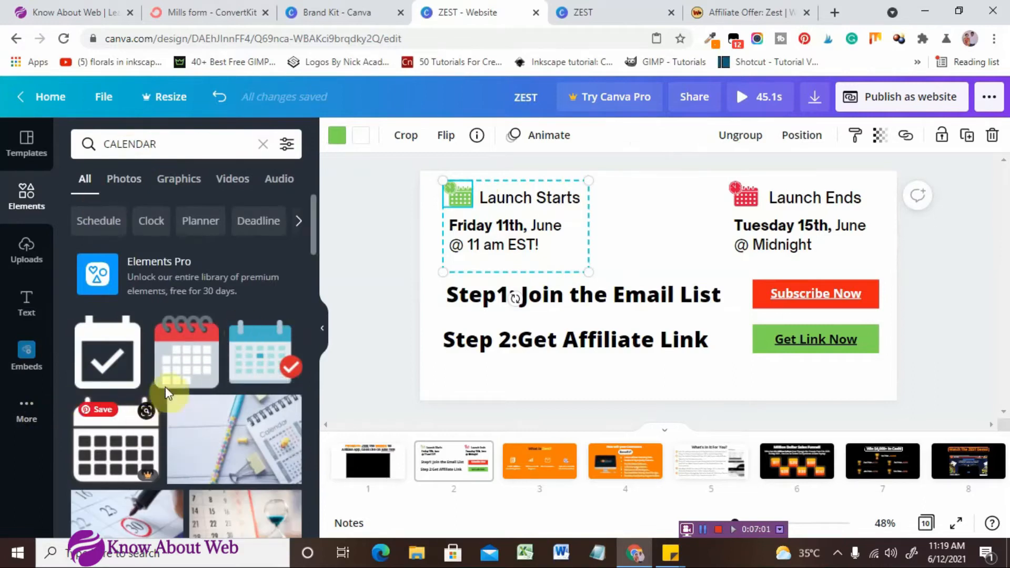
scroll(157, 304, down, 5)
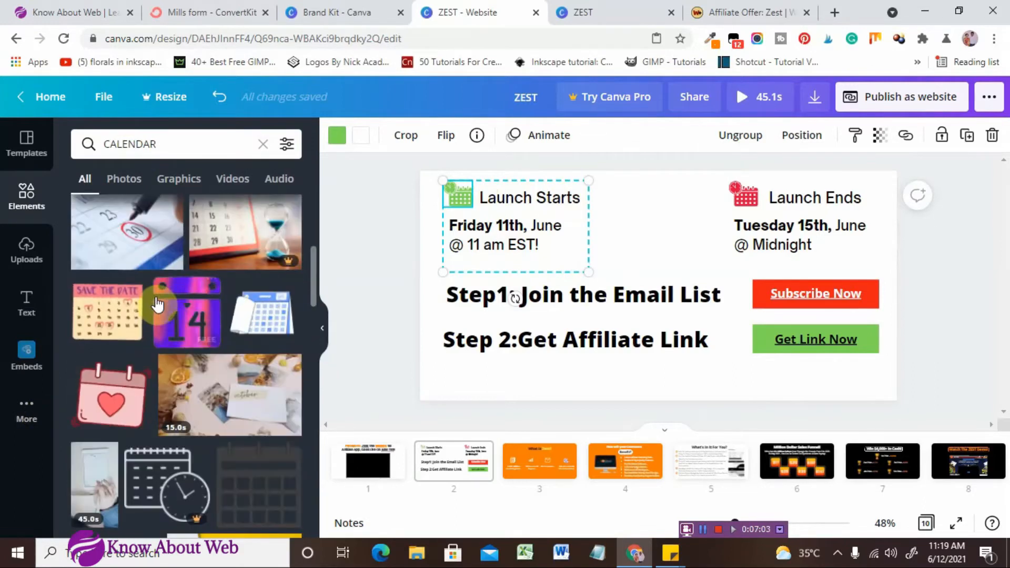
scroll(157, 305, down, 2)
scroll(157, 305, down, 10)
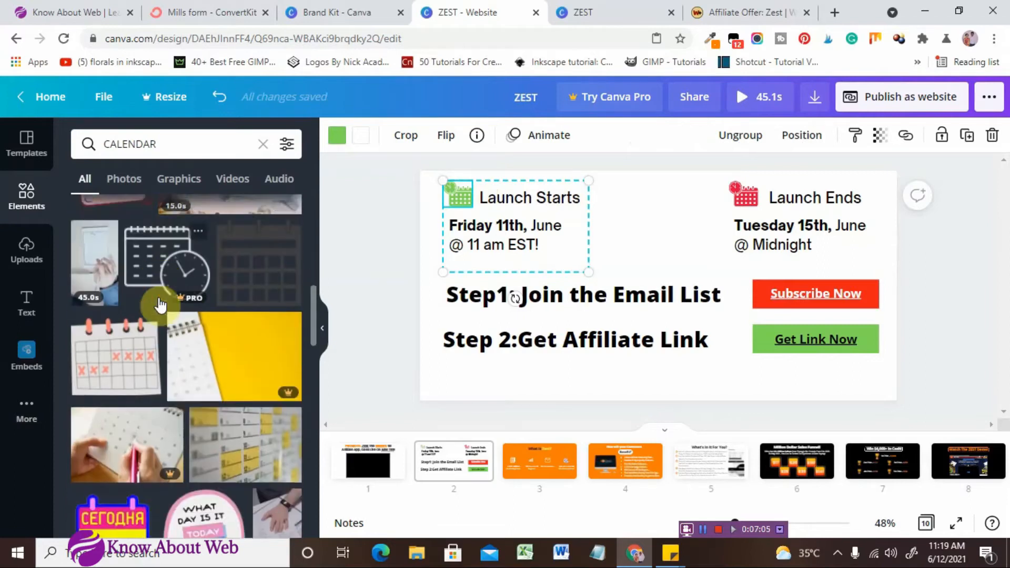
scroll(159, 298, down, 3)
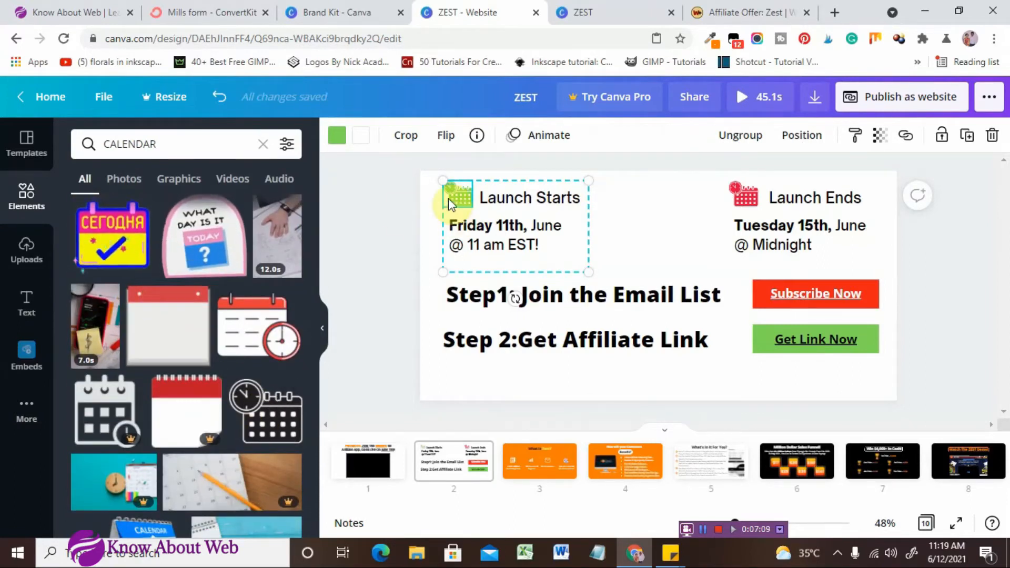
Recolour the calendar icon beside Launch Starts with the orange document colour
click(338, 139)
click(166, 252)
key(Escape)
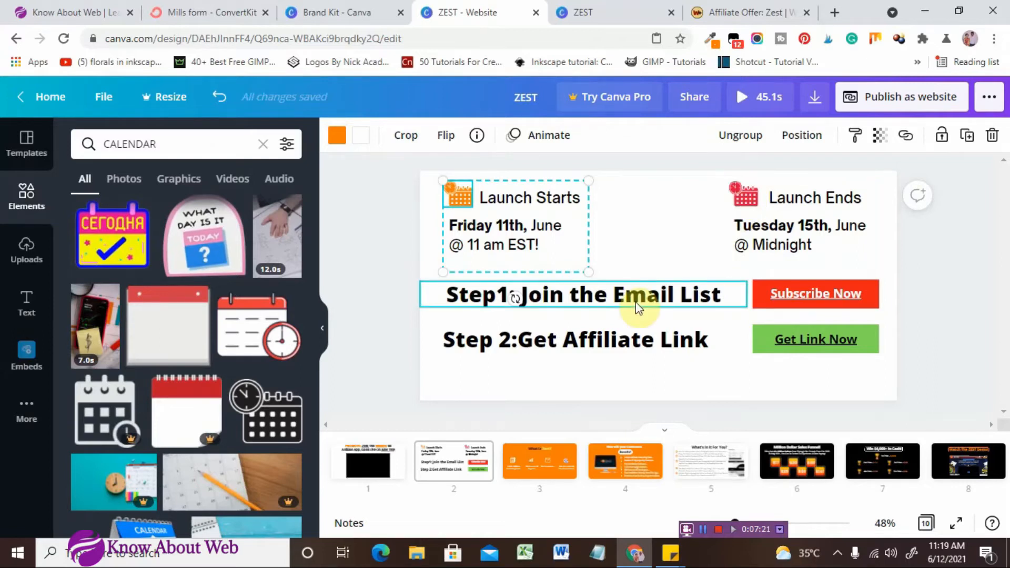
Check the Step 2 text and the Subscribe Now button on page 2, and add a blank page after page 2
click(647, 338)
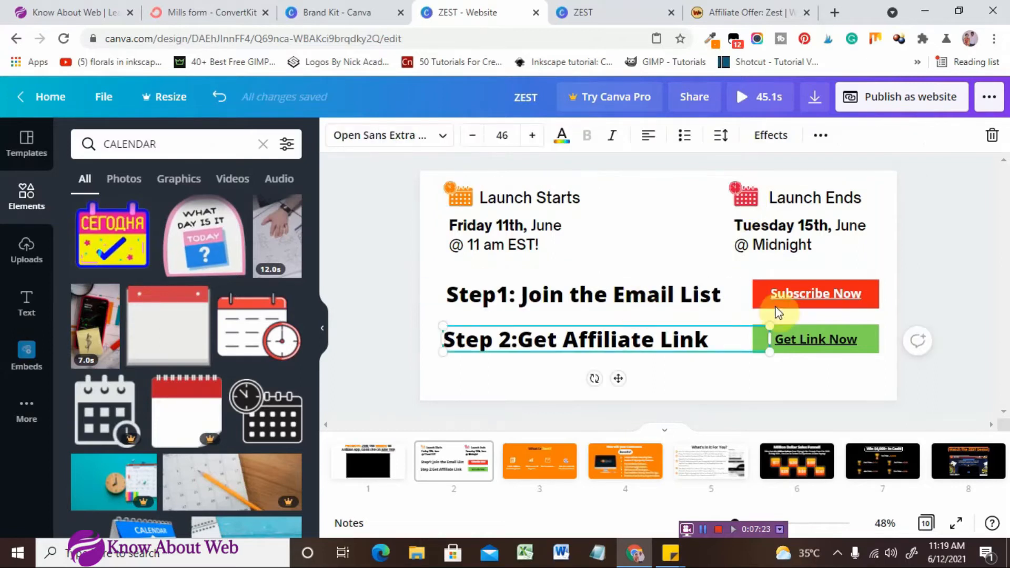
click(794, 277)
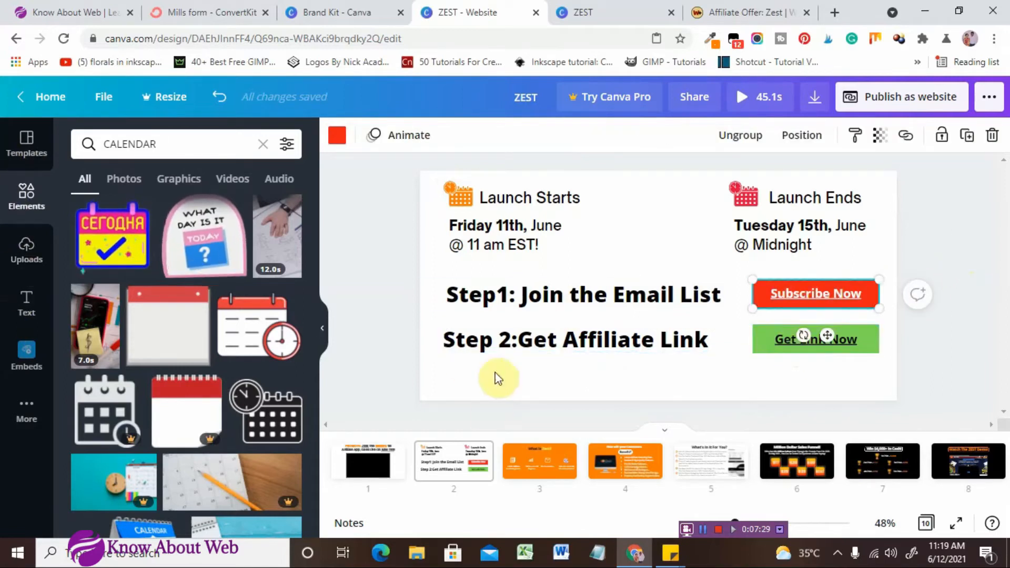
click(476, 451)
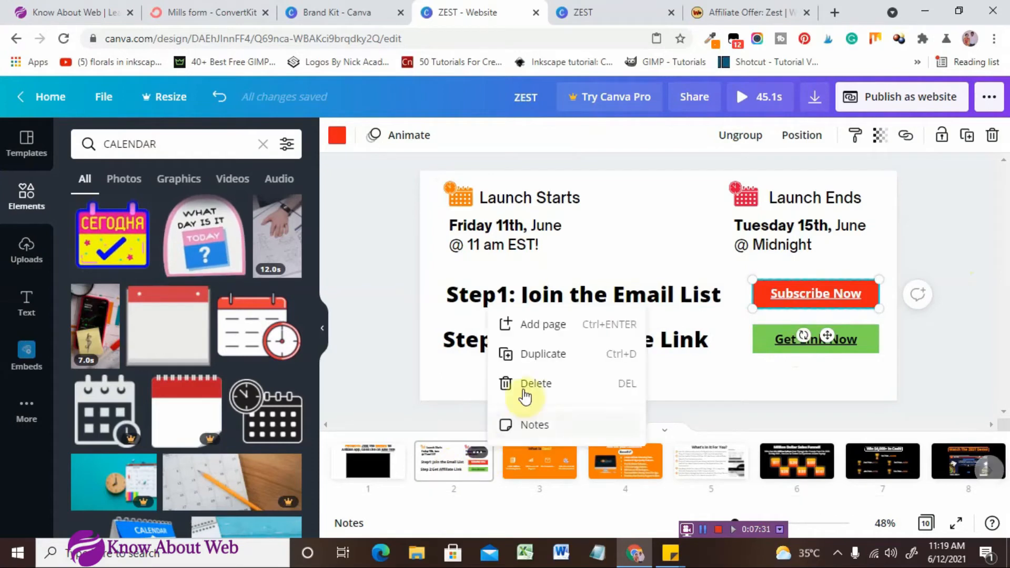
click(553, 323)
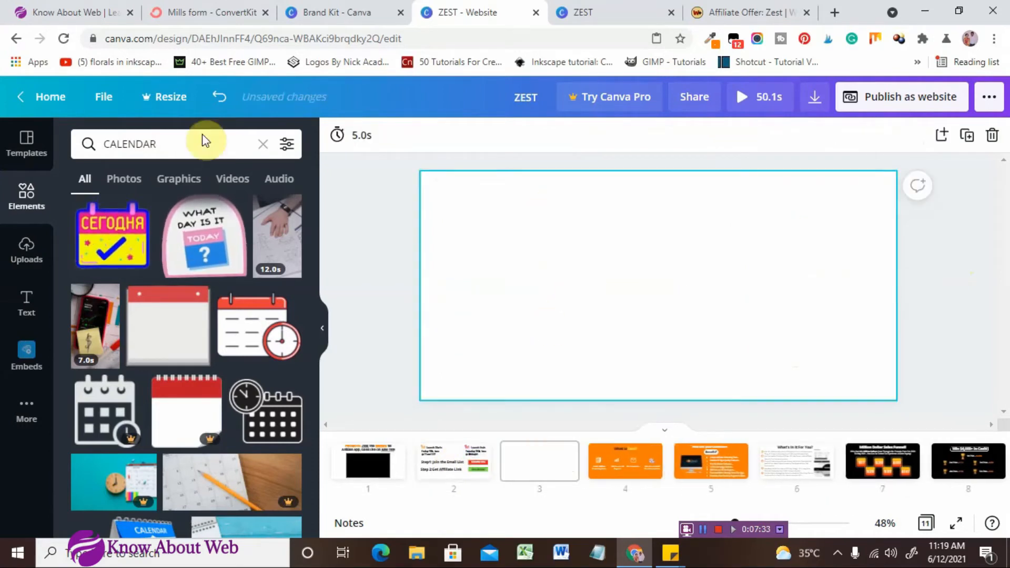
Return to the elements library and clear the CALENDAR search term
click(21, 308)
click(21, 252)
click(27, 204)
click(165, 148)
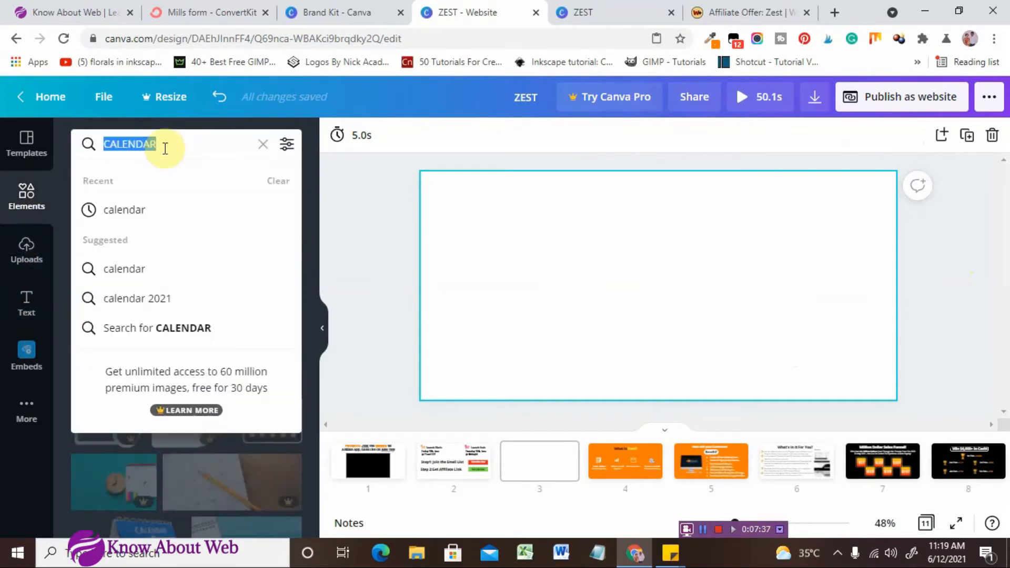
key(BackSpace)
text(RECT)
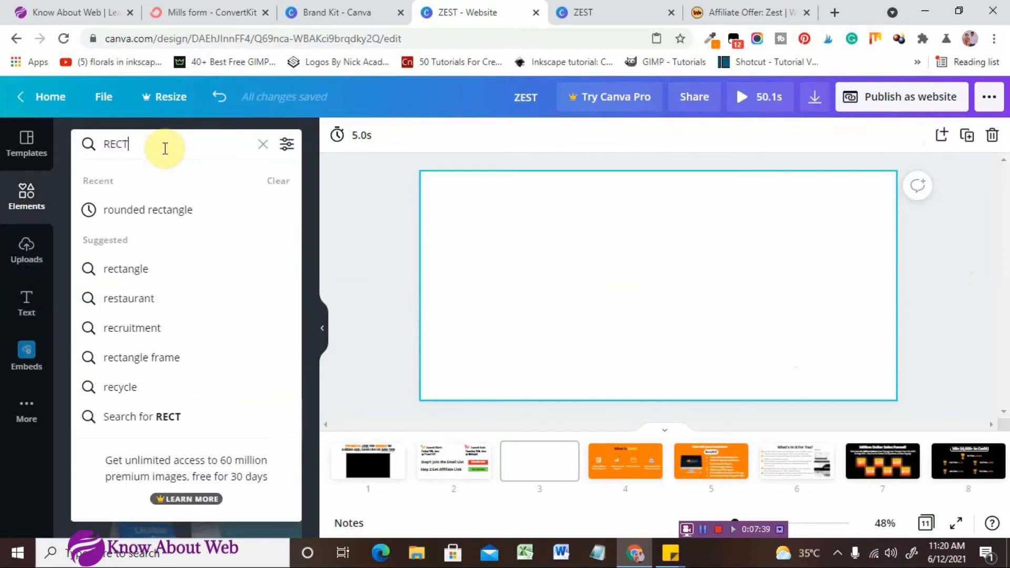
key(BackSpace)
key(BackSpace)
key(BackSpace)
key(BackSpace)
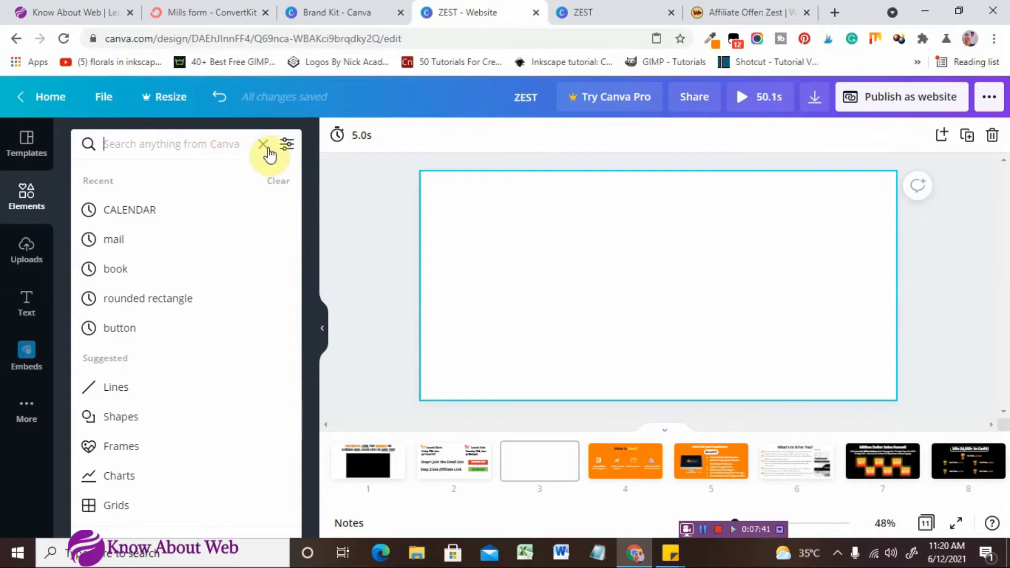
Add a square shape to the blank page 3, flattened into a thin horizontal bar, and recolour it with the crimson red document colour
click(265, 147)
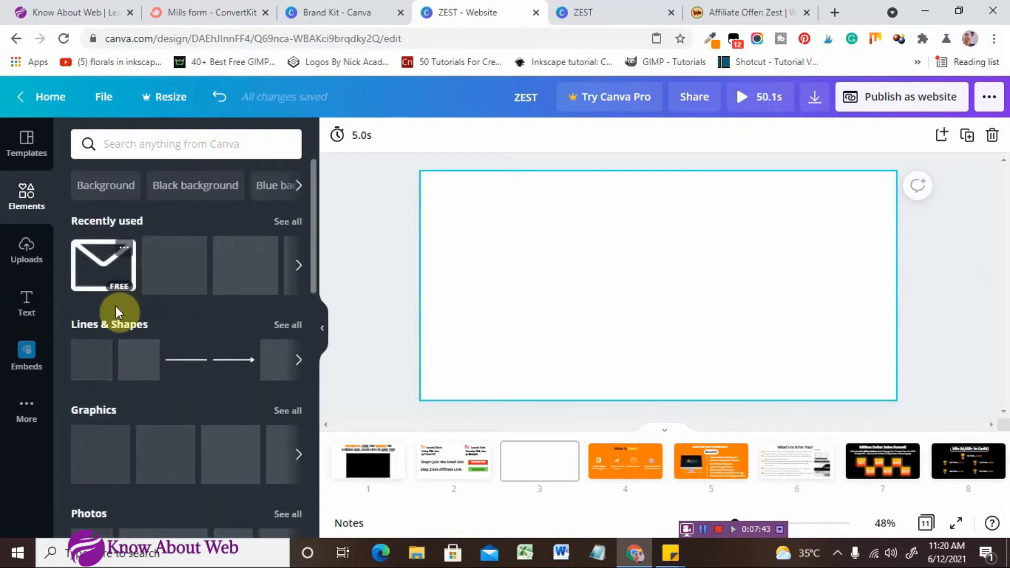
click(138, 358)
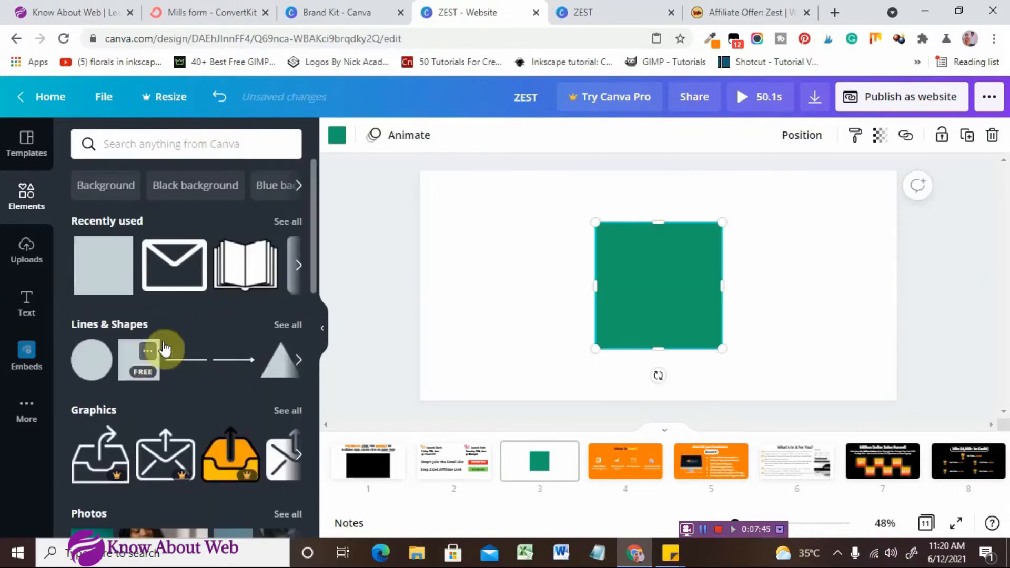
drag(658, 218, 641, 233)
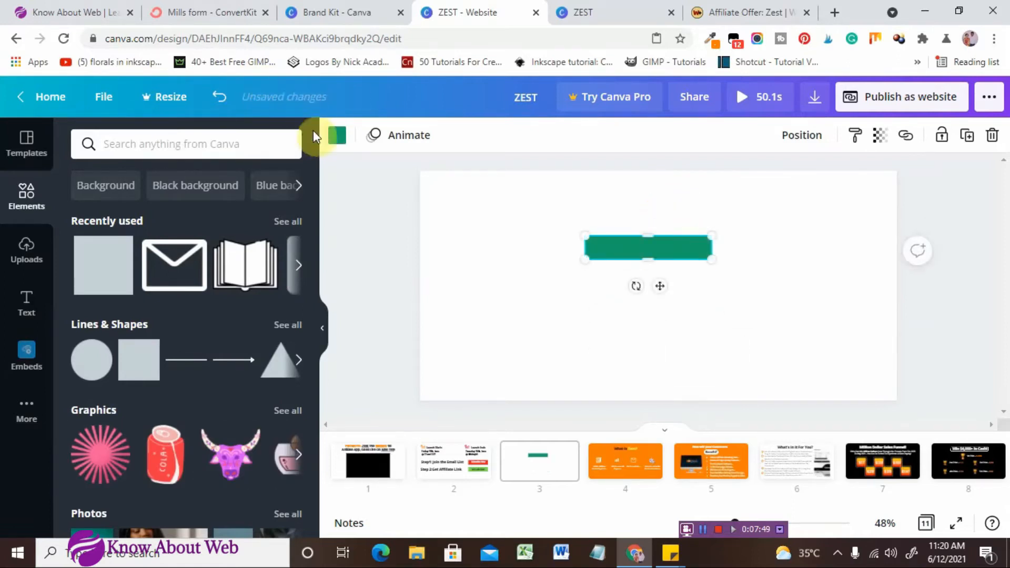
click(330, 142)
click(86, 252)
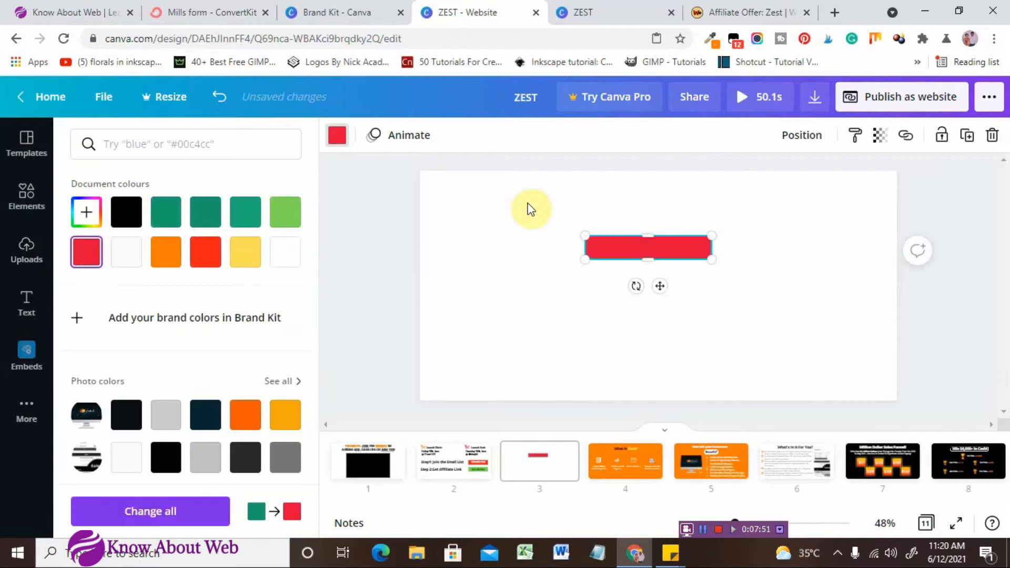
Add a subheading text box over the red bar on page 3 and colour its text white
click(27, 300)
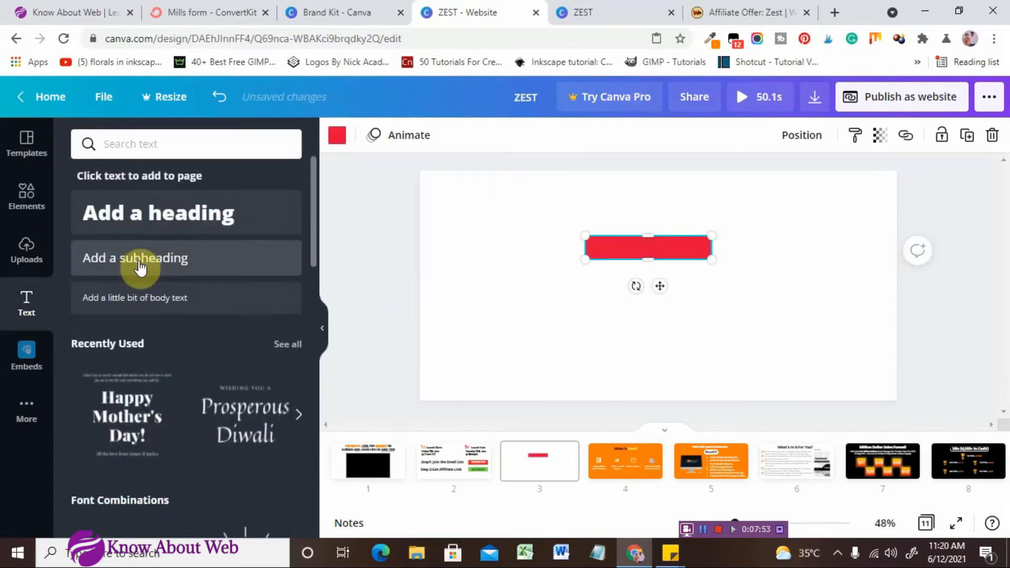
drag(619, 281, 658, 282)
click(772, 268)
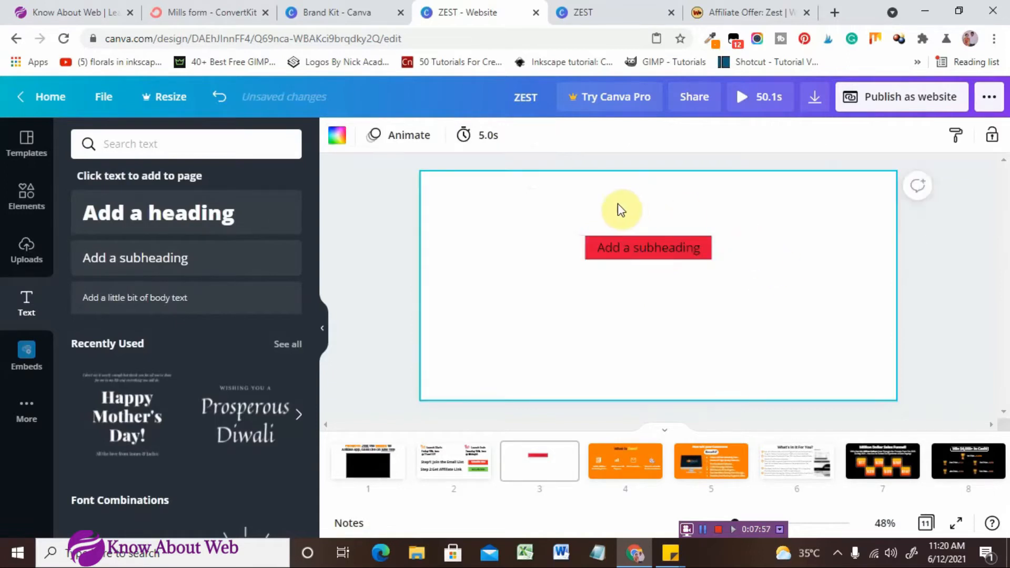
click(624, 245)
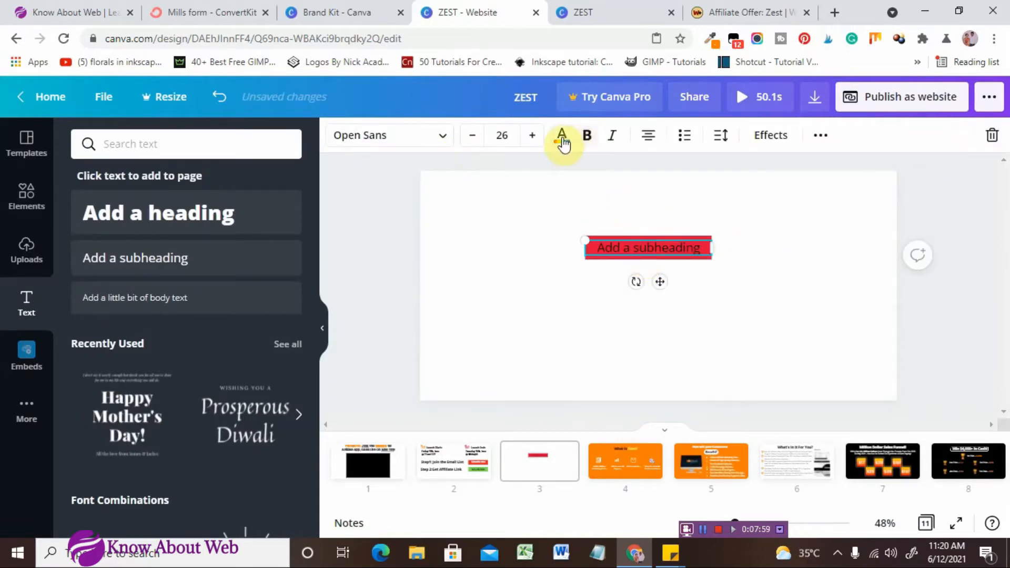
click(562, 138)
click(282, 254)
click(397, 247)
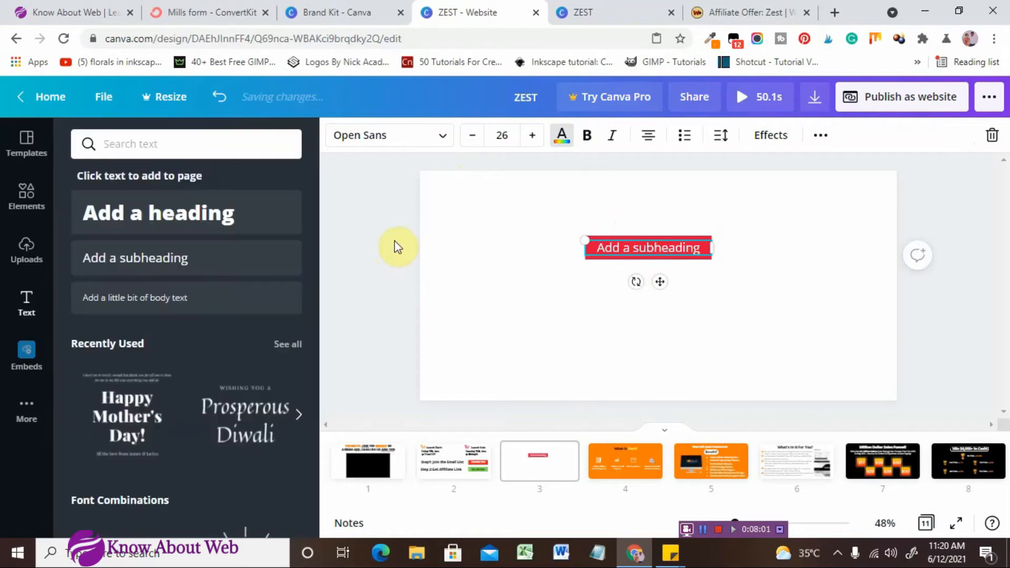
Group the red bar and its subheading text into one button
drag(563, 210, 806, 290)
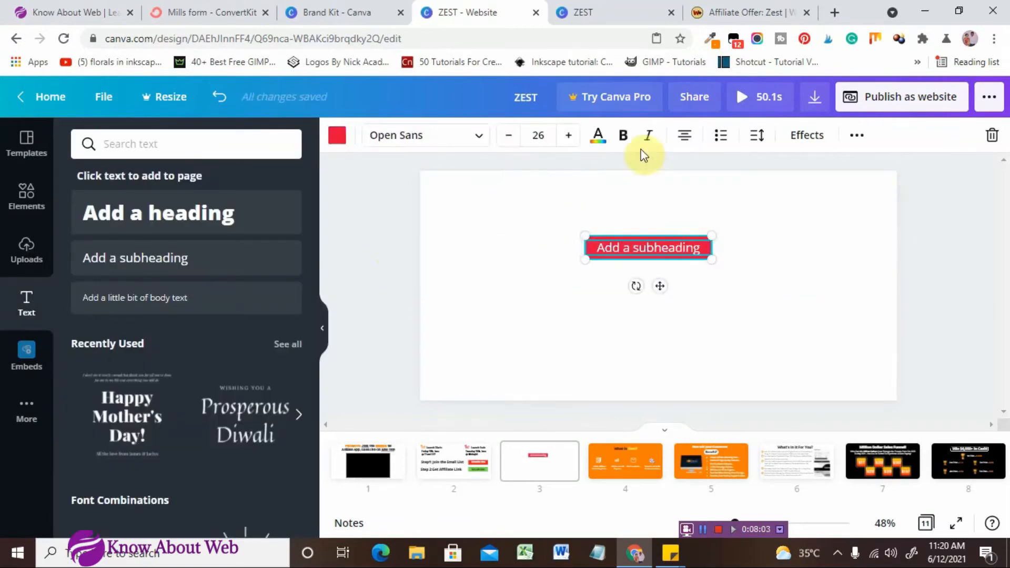
click(857, 136)
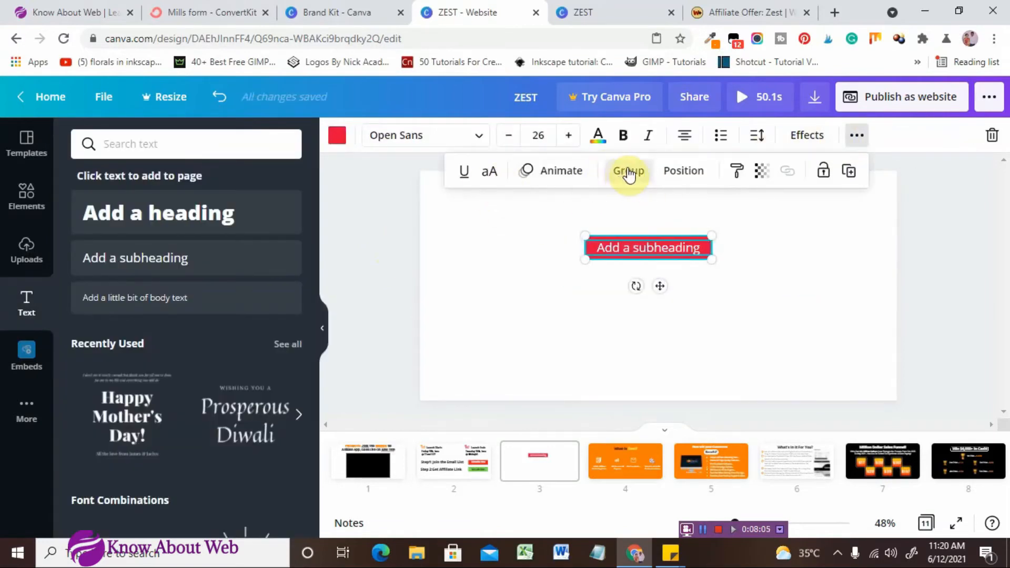
click(630, 171)
click(654, 250)
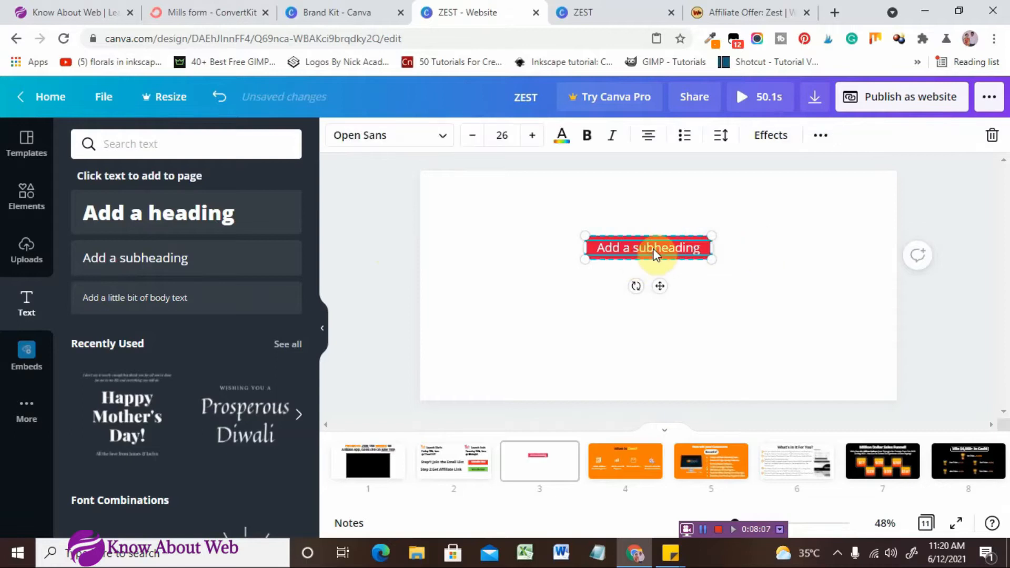
click(821, 149)
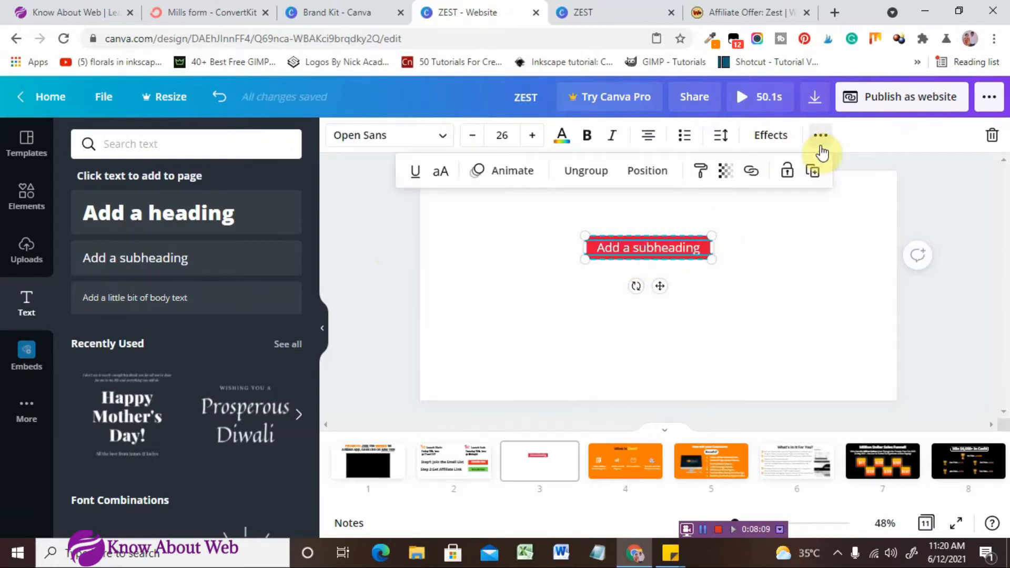
click(750, 171)
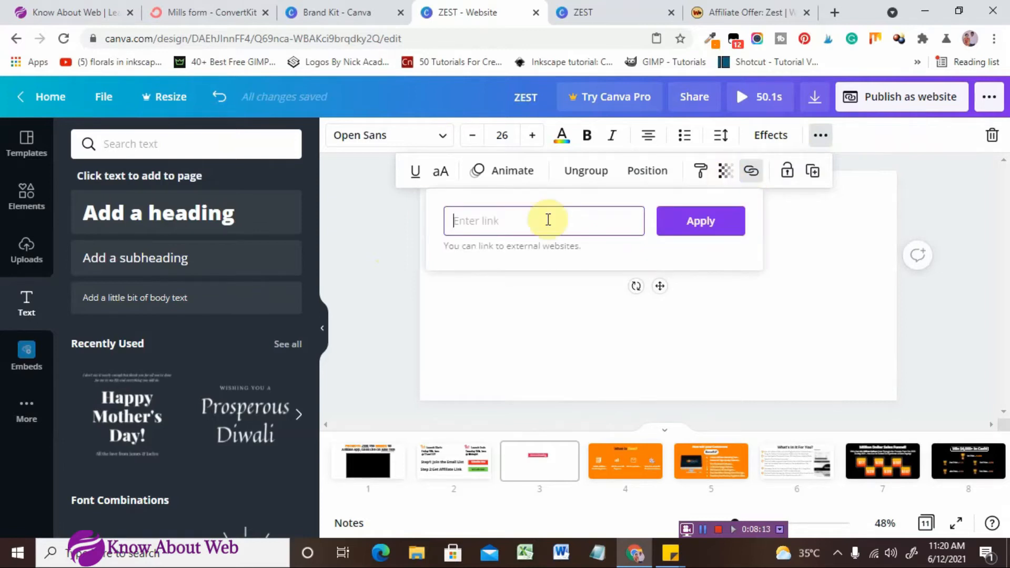
text(https://www.knowaboutweb.com)
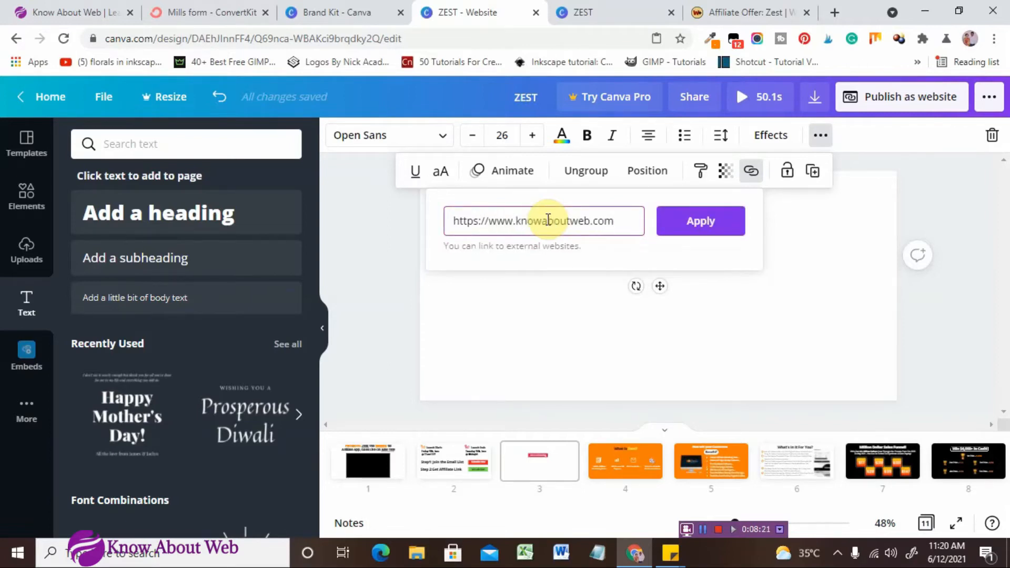
click(672, 221)
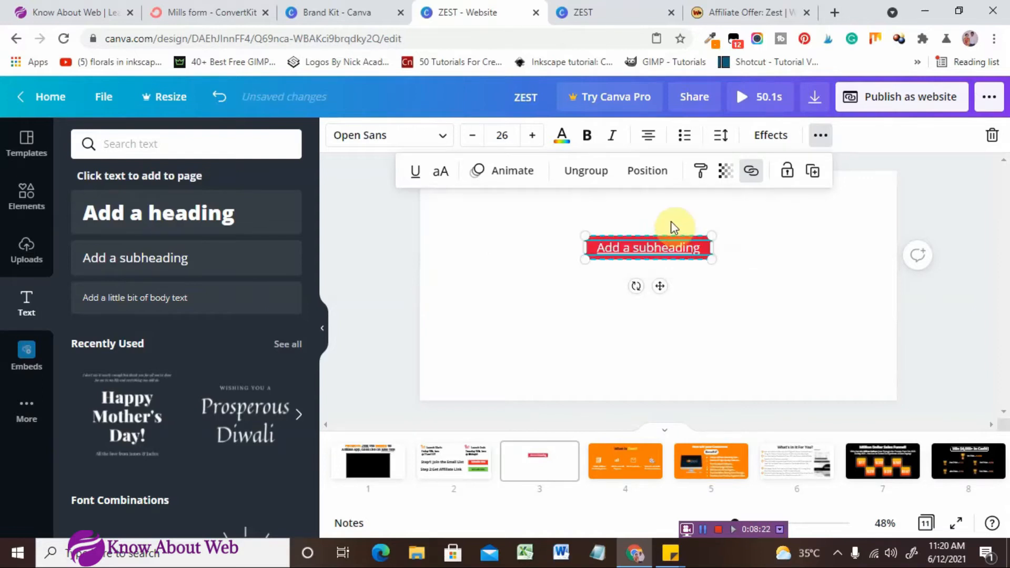
click(817, 233)
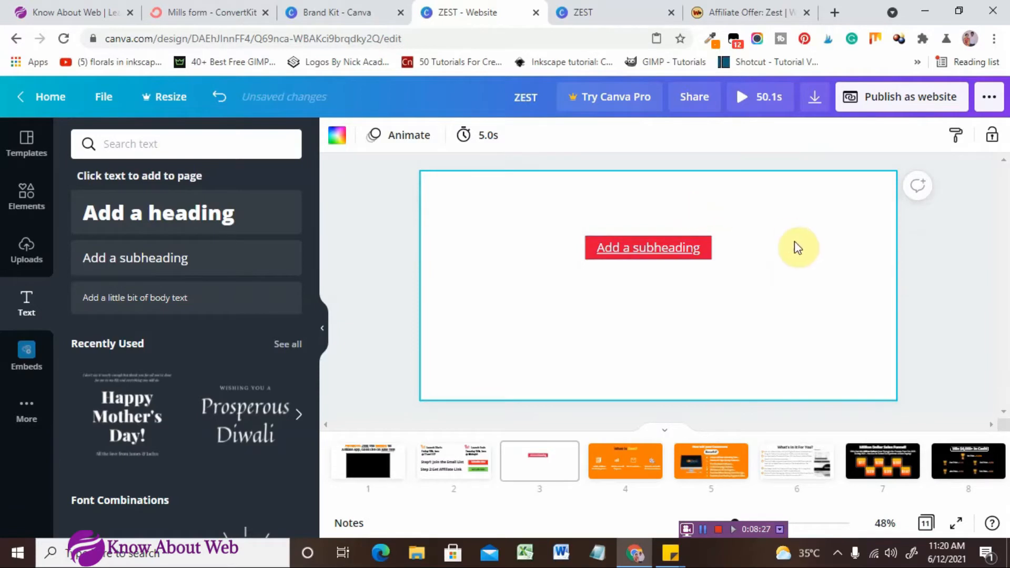
Search the elements library for buttons and place the rounded orange-red button graphic below the red button on page 3, slightly enlarged
scroll(794, 243, up, 2)
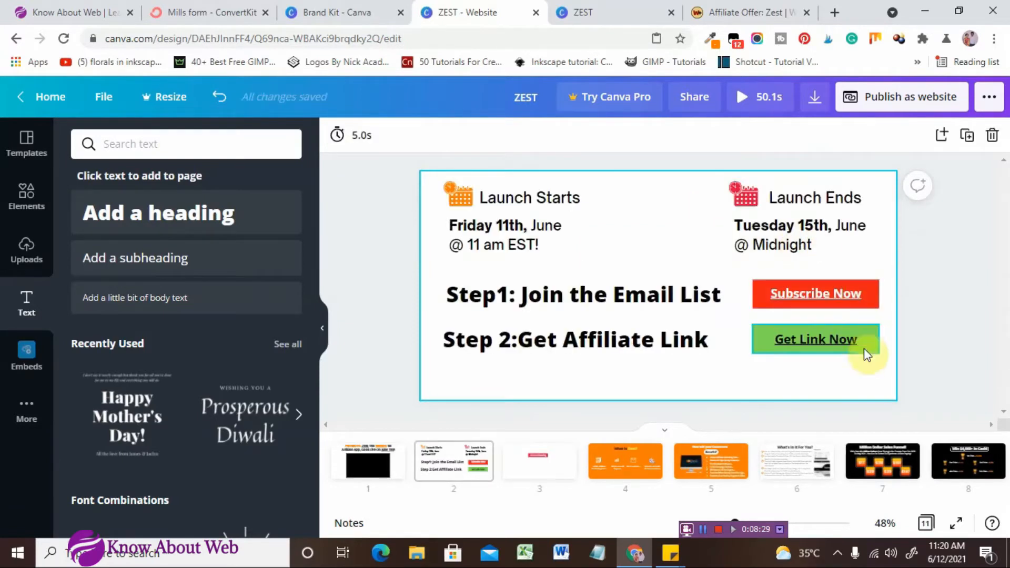
click(542, 480)
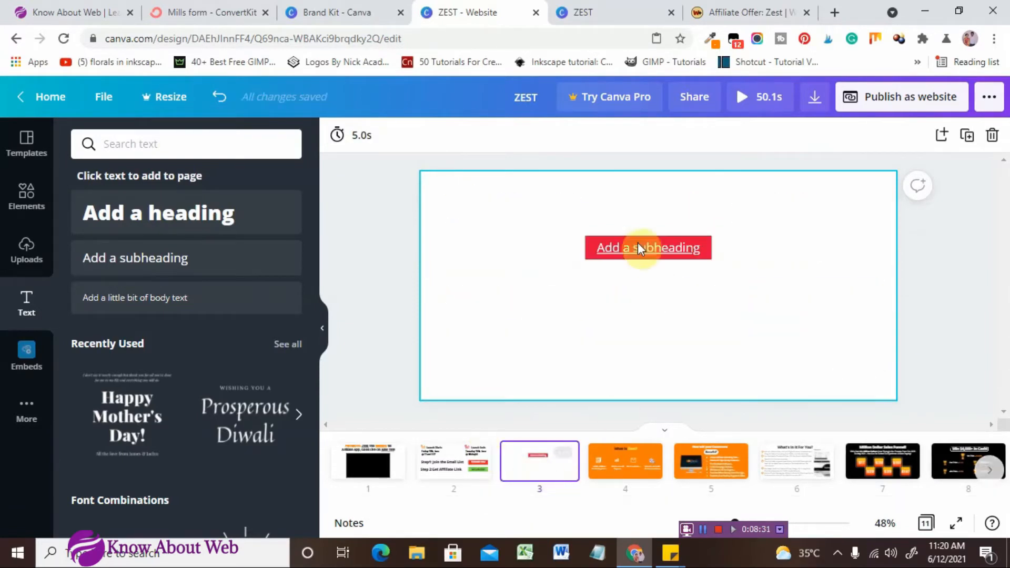
click(24, 199)
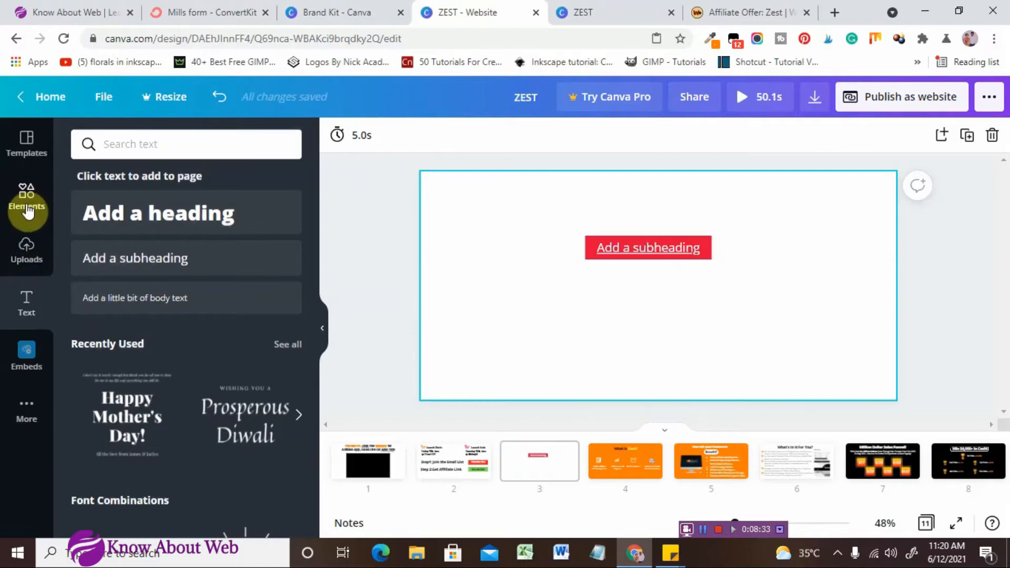
click(148, 141)
text(buttons)
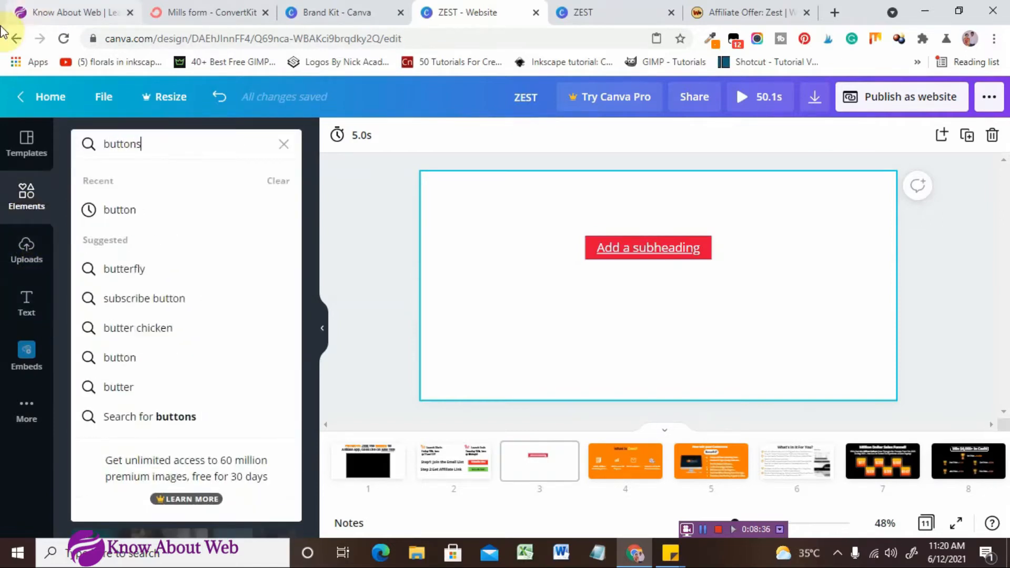
key(Return)
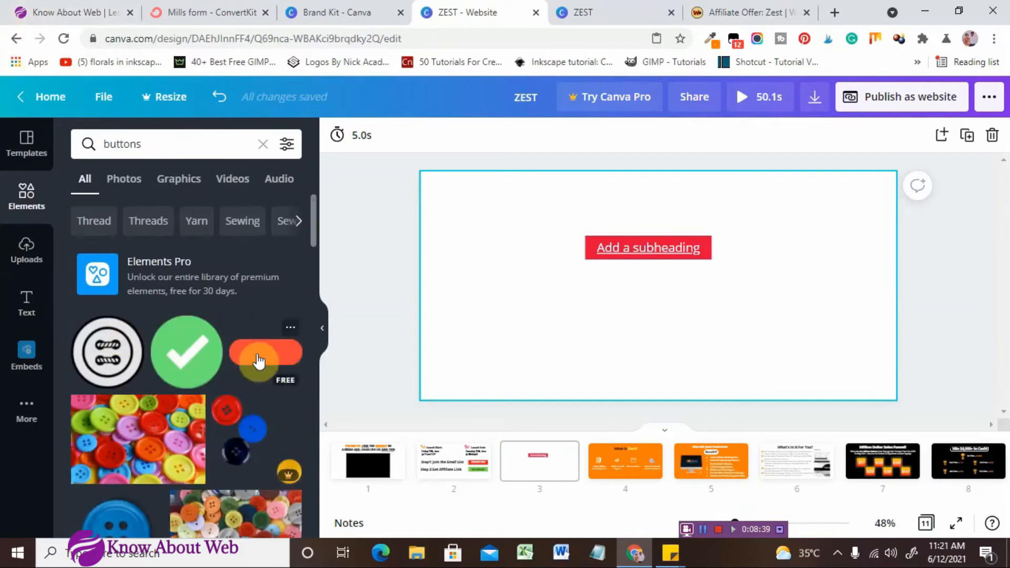
click(258, 361)
drag(668, 293, 660, 337)
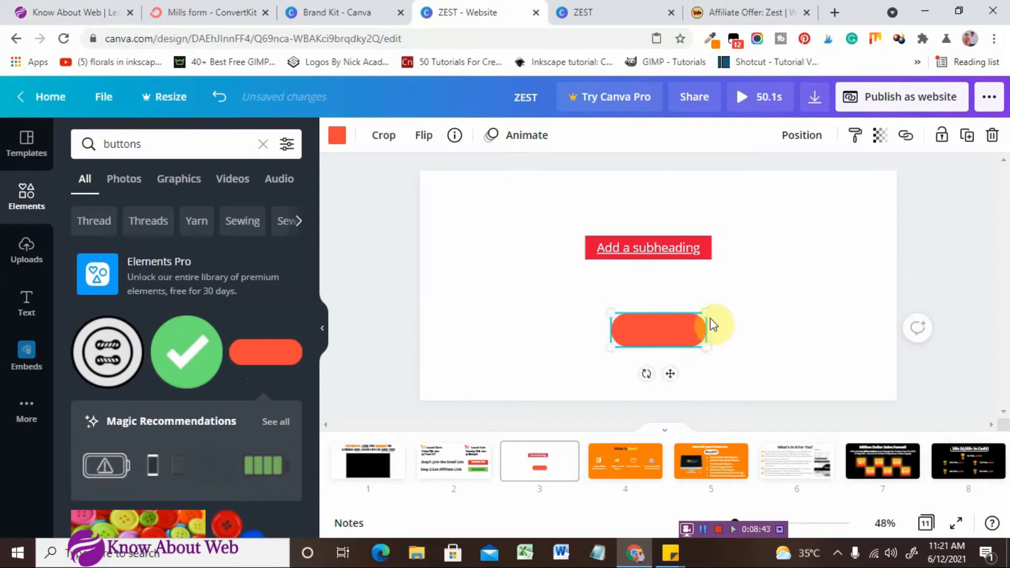
mouse_move(712, 313)
mouse_down()
mouse_move(808, 312)
mouse_move(705, 325)
mouse_up()
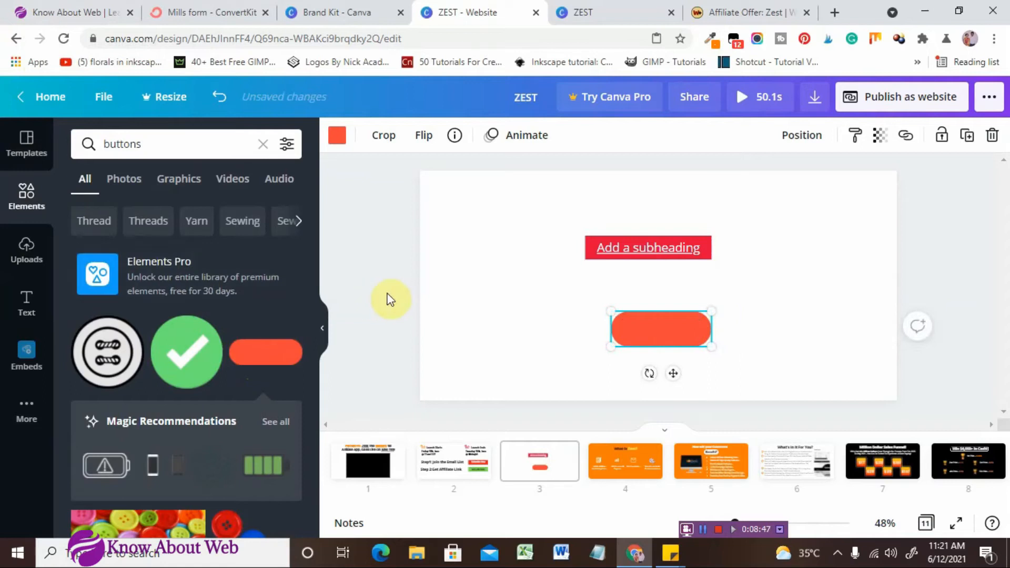
Recolour the rounded button on page 3 with a dark green document colour
click(346, 296)
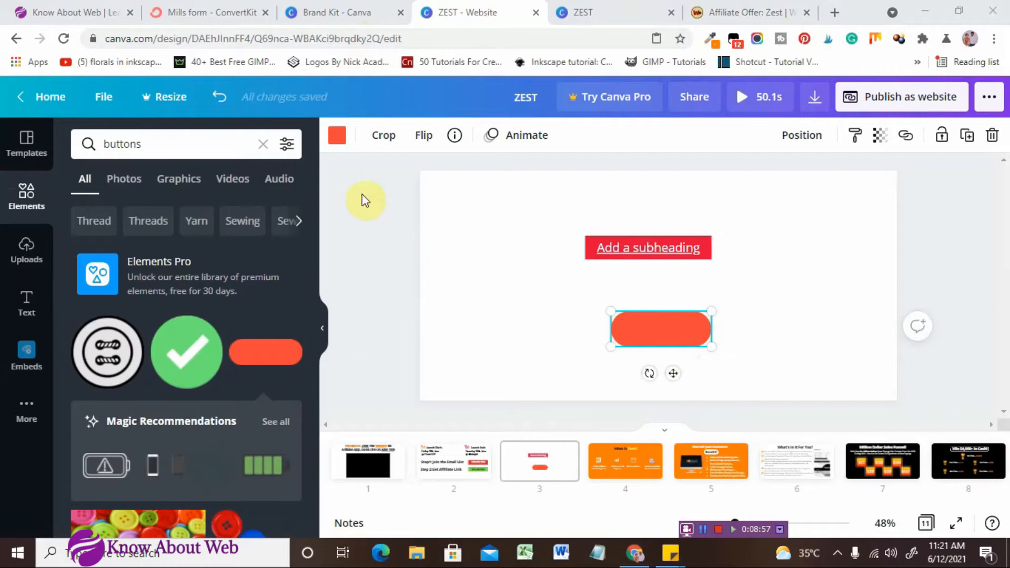
click(337, 135)
click(203, 216)
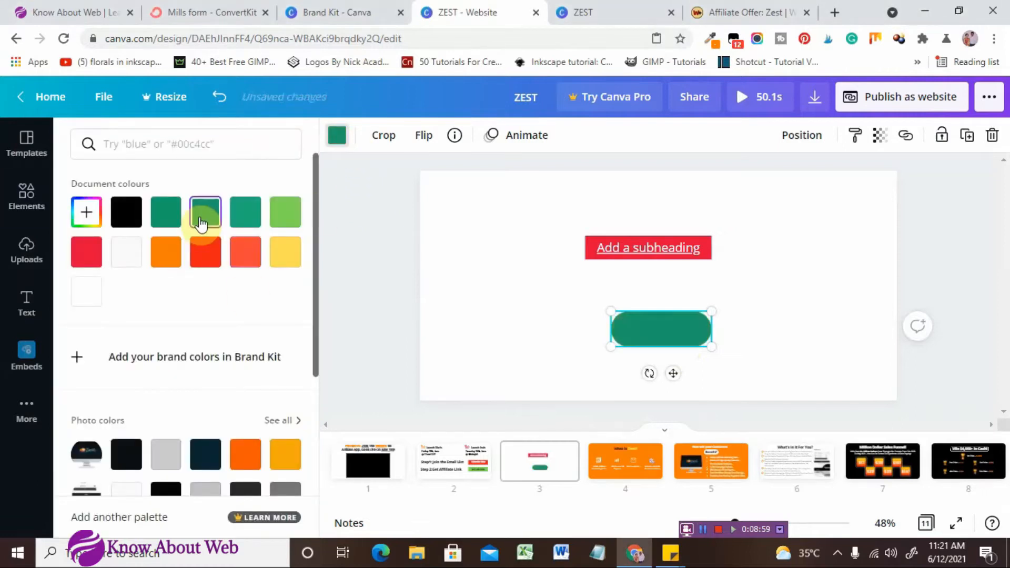
click(664, 327)
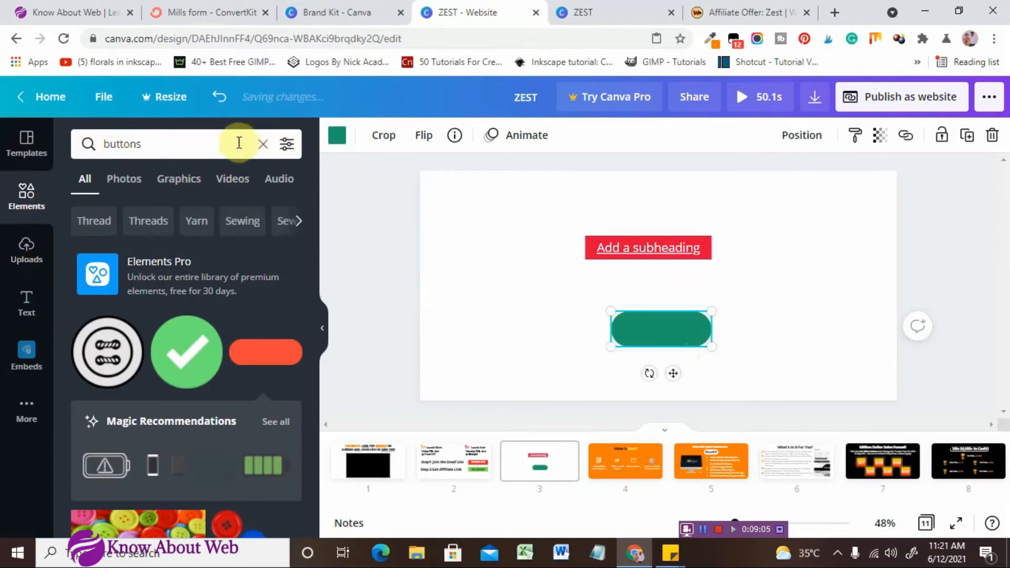
Open the full Lines & Shapes collection and place the layered rounded shape beside the red button on page 3
click(263, 144)
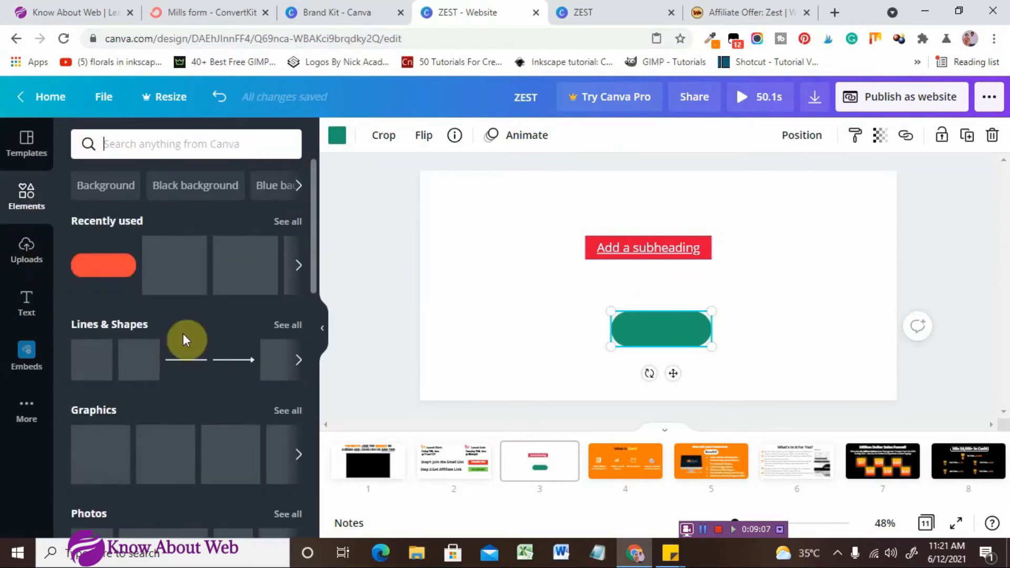
click(274, 327)
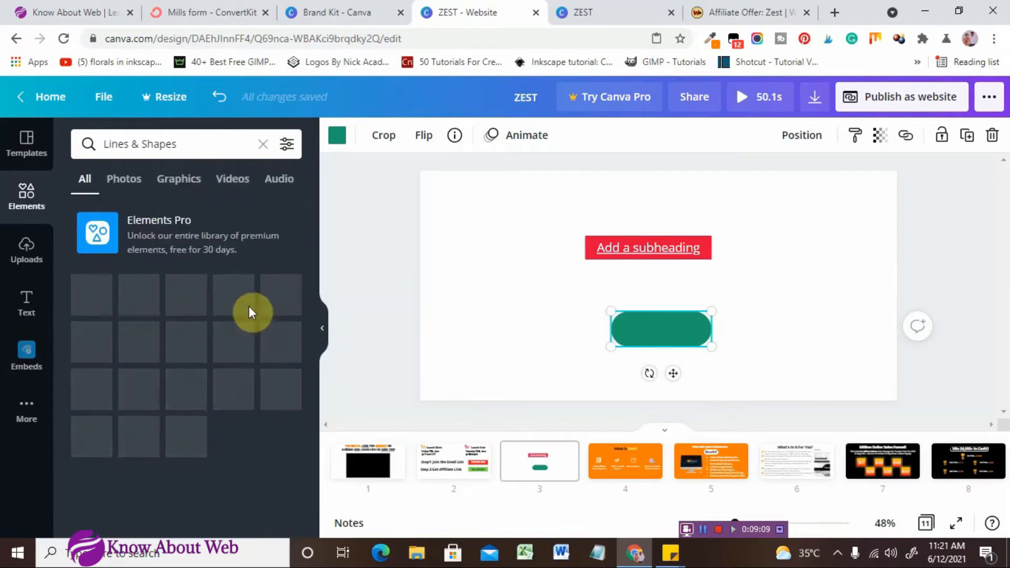
scroll(119, 383, down, 3)
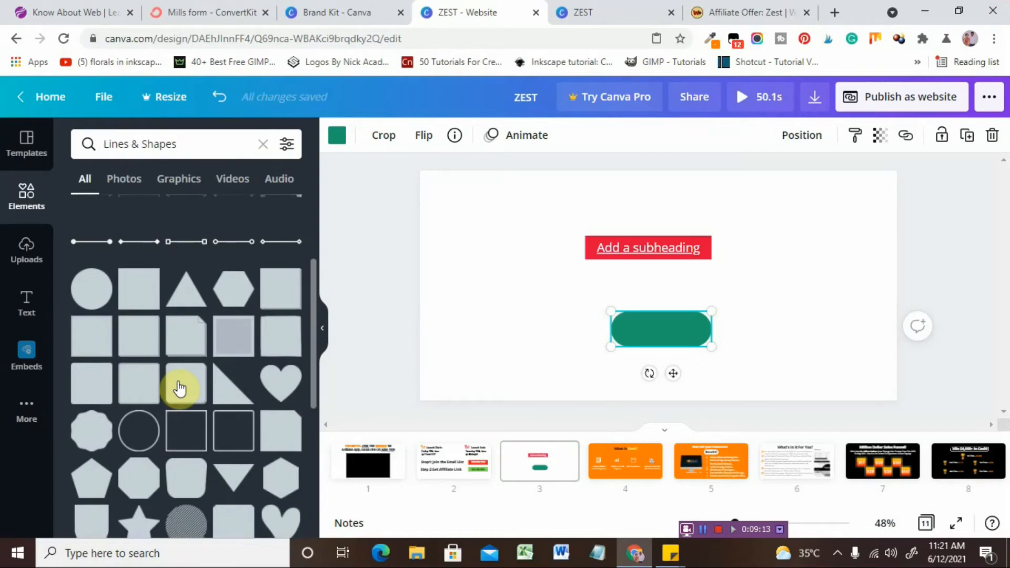
click(179, 388)
drag(665, 223, 785, 277)
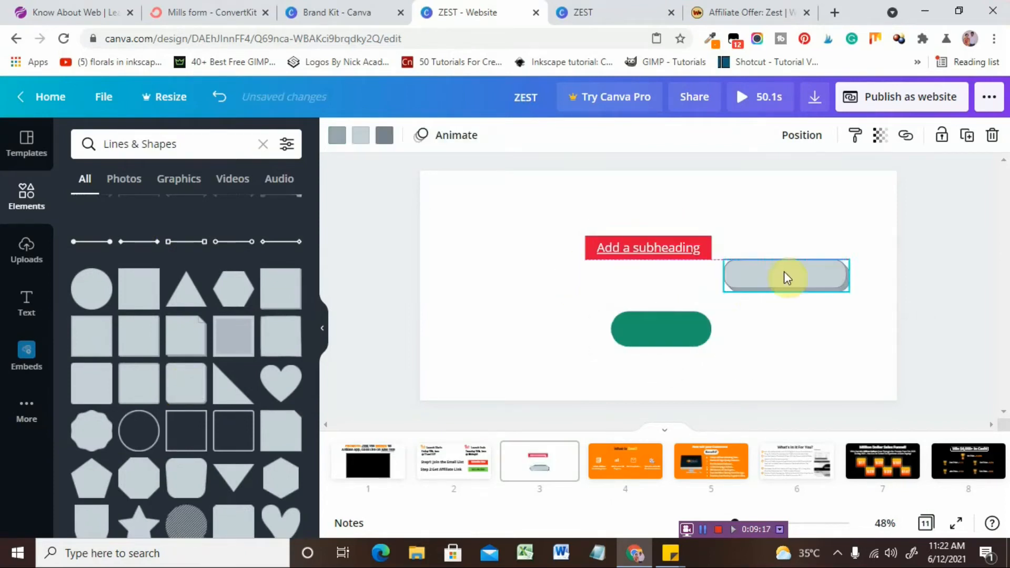
Recolour all three parts of the layered rounded shape with green document colours
click(333, 139)
click(205, 211)
click(357, 149)
click(205, 211)
click(384, 138)
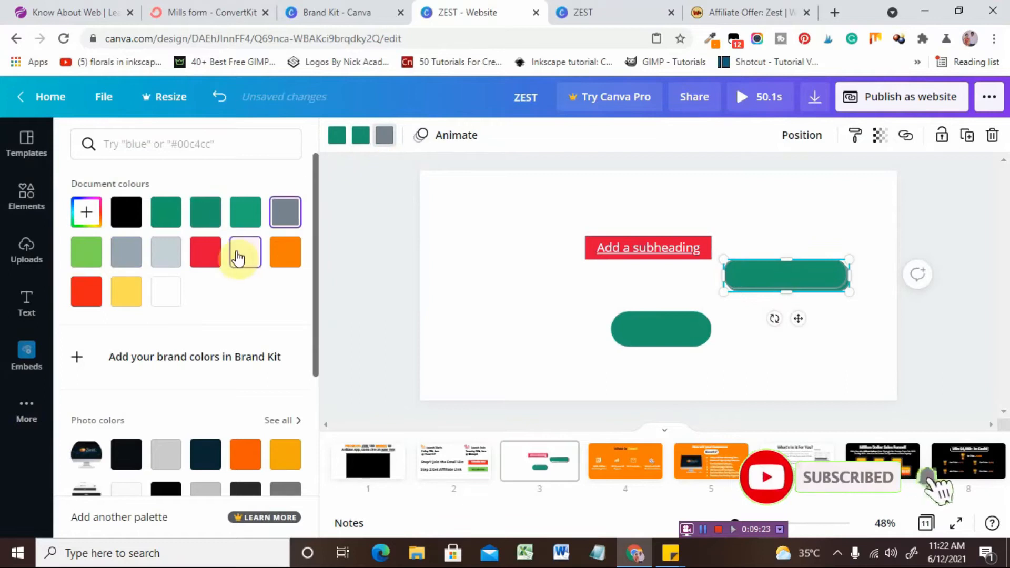
click(245, 212)
click(469, 220)
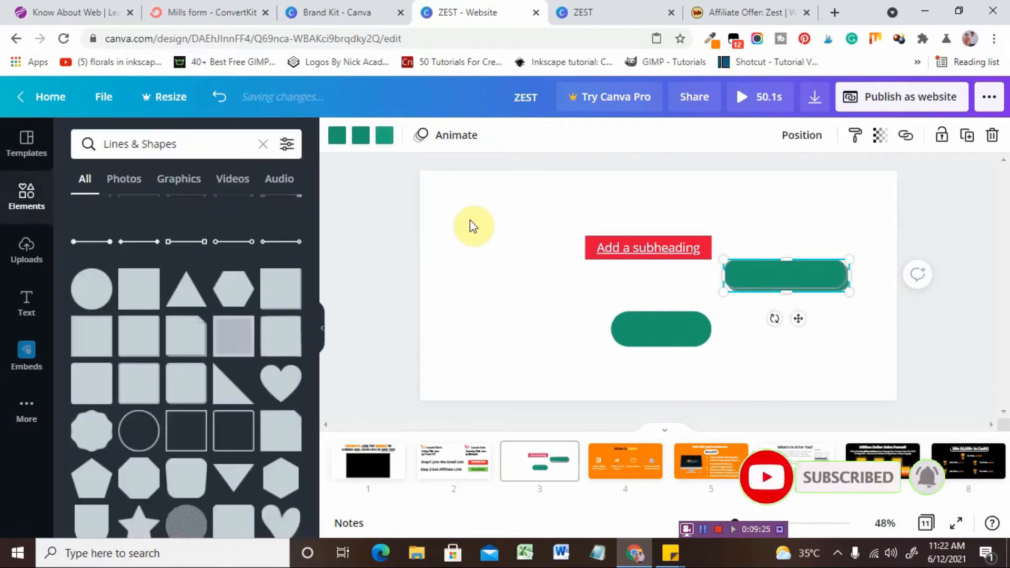
click(766, 214)
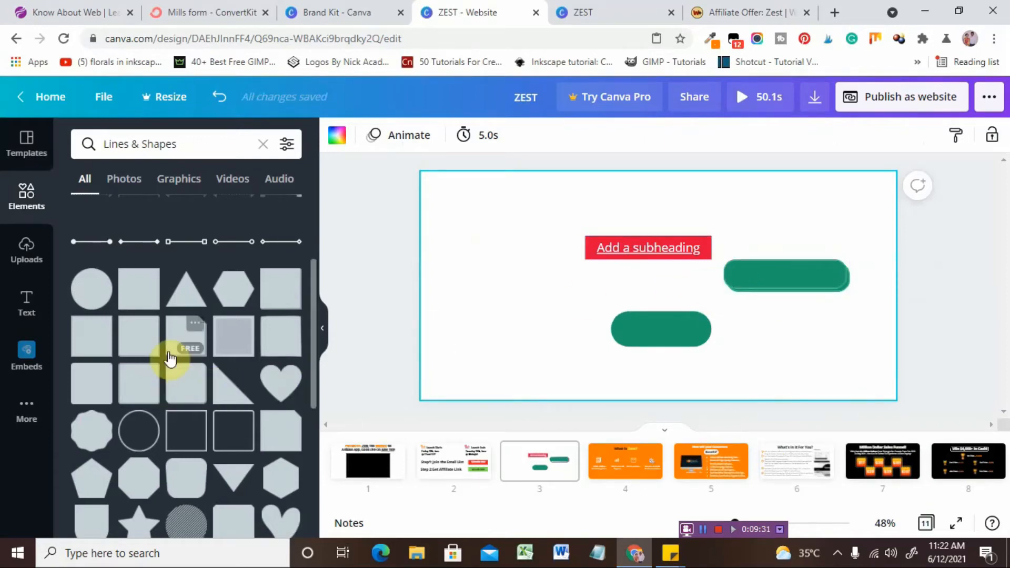
Look through the rest of the Lines & Shapes collection for shapes usable as buttons
scroll(169, 359, down, 6)
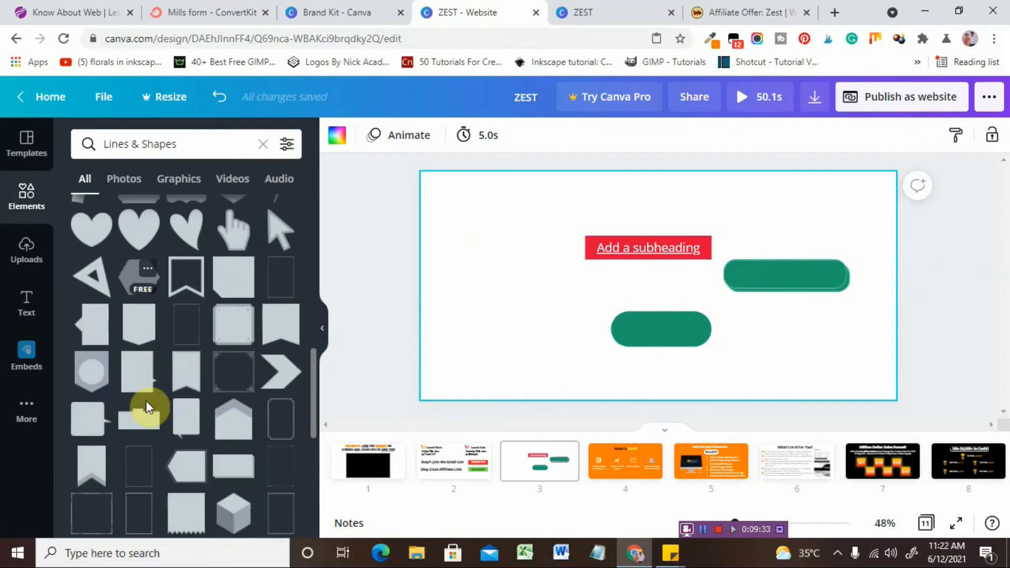
scroll(188, 286, down, 6)
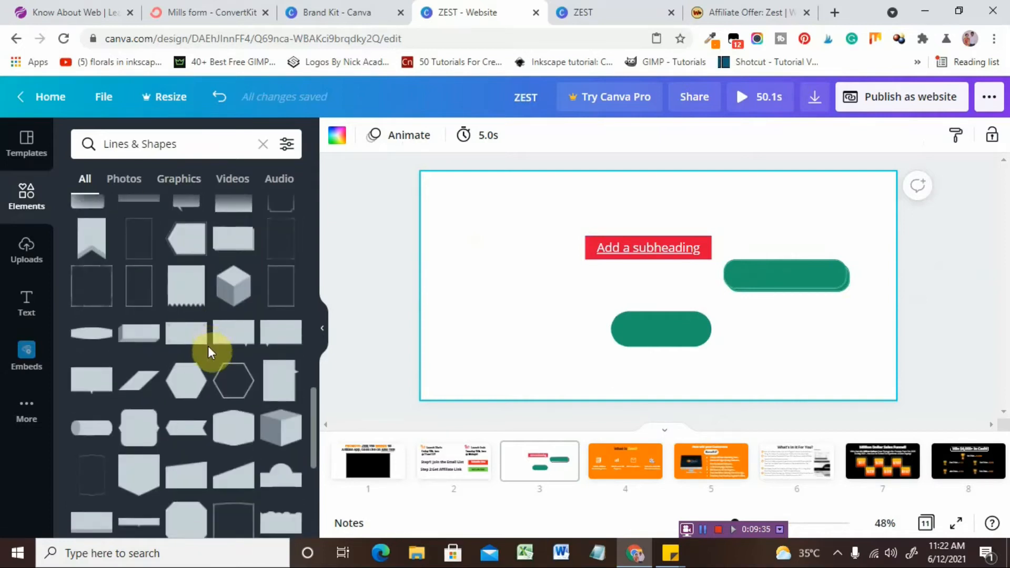
scroll(207, 346, down, 4)
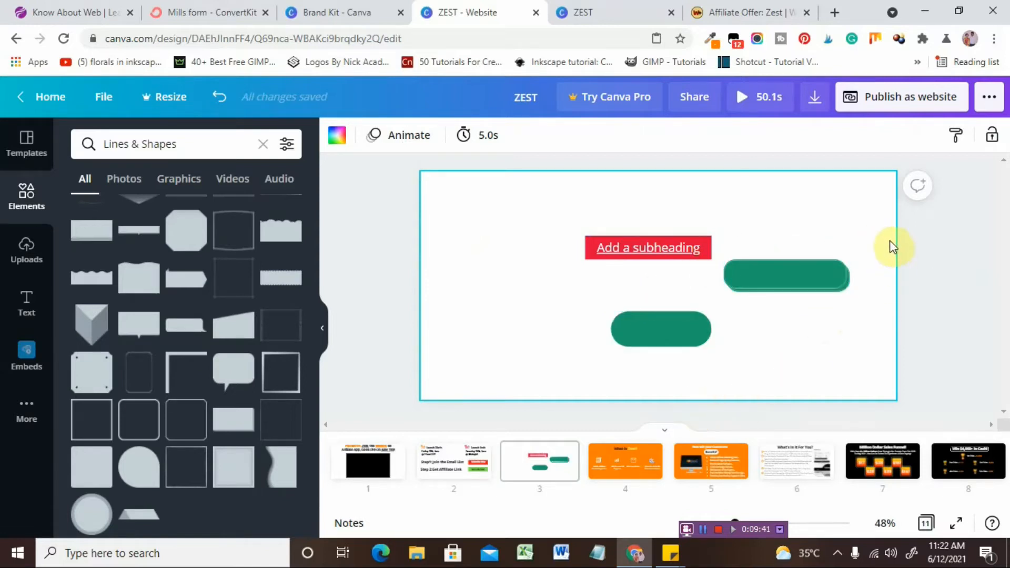
Delete page 3 holding the sample buttons
click(563, 454)
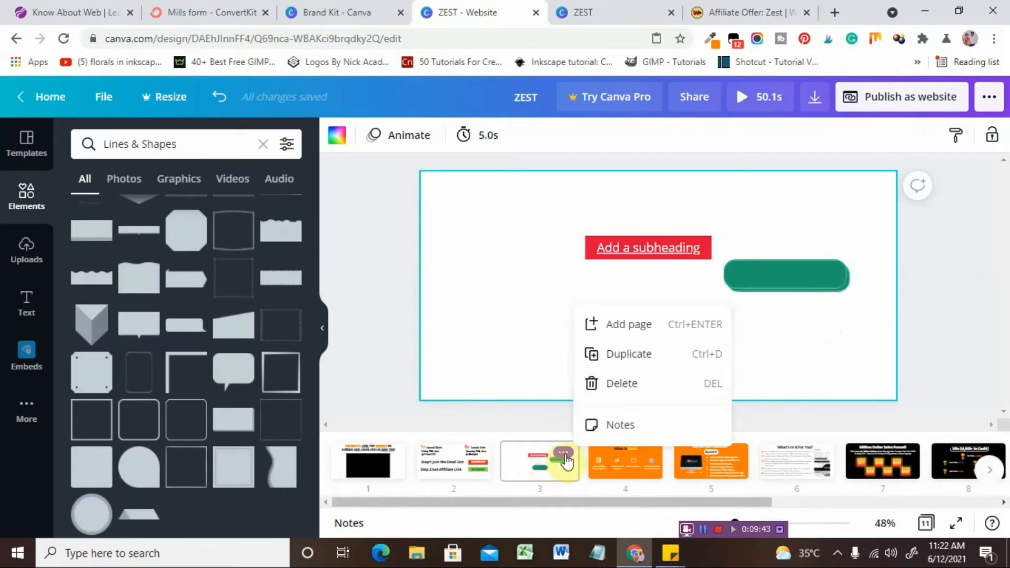
click(623, 388)
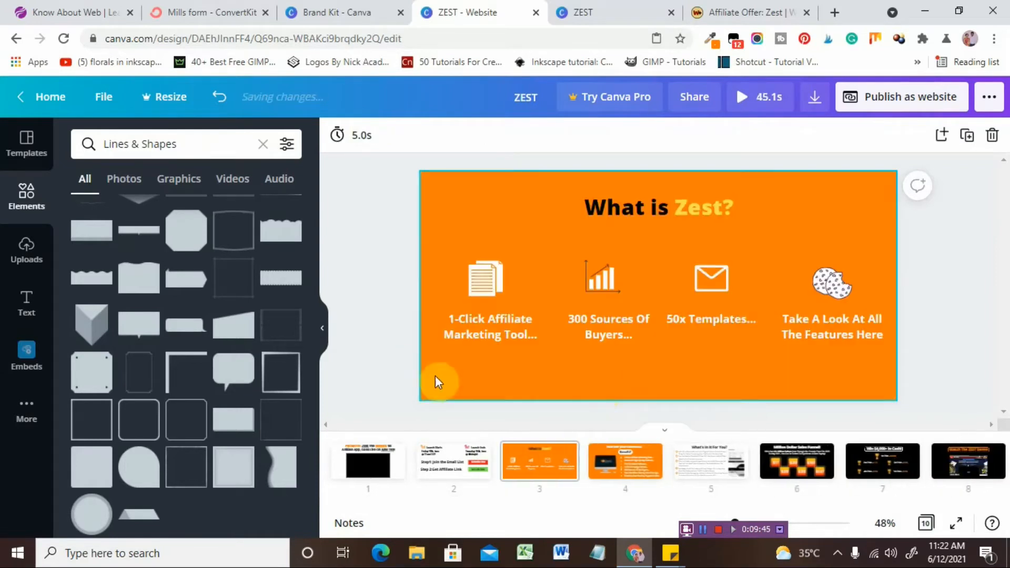
click(624, 214)
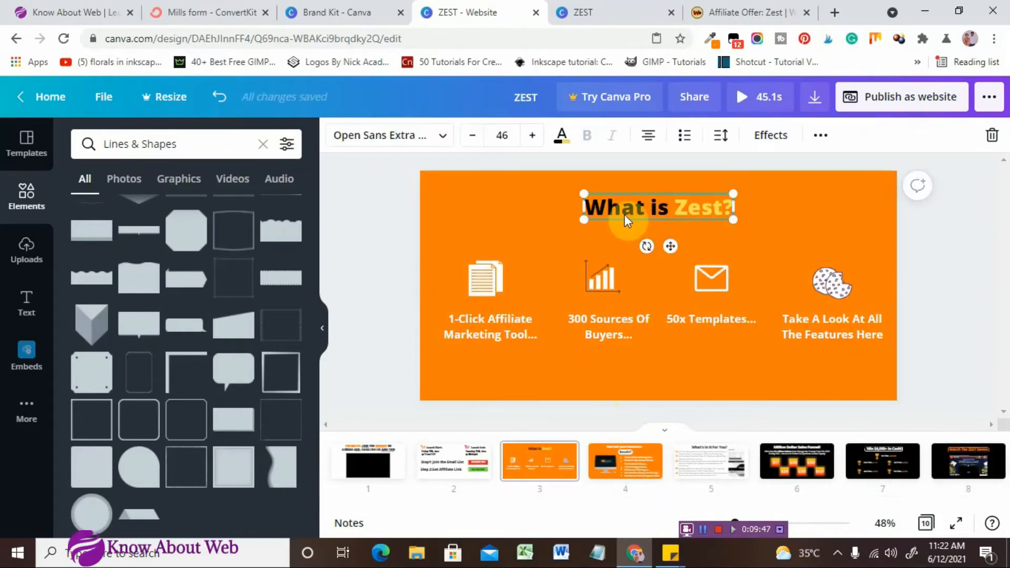
Try green lines with light green and yellow fills on the 1-Click Affiliate document icon, restoring orange lines on an off-white fill
click(484, 278)
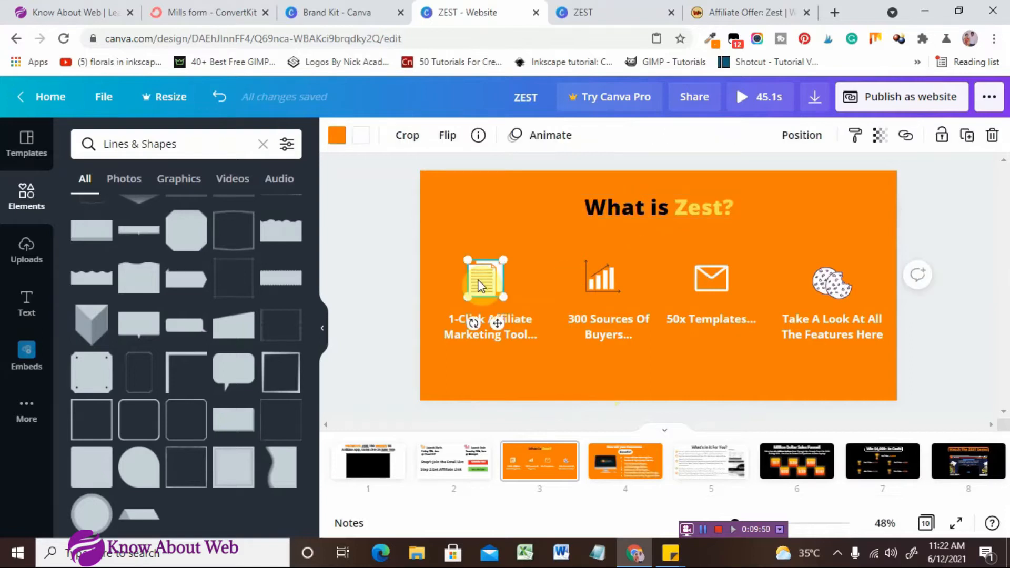
click(264, 145)
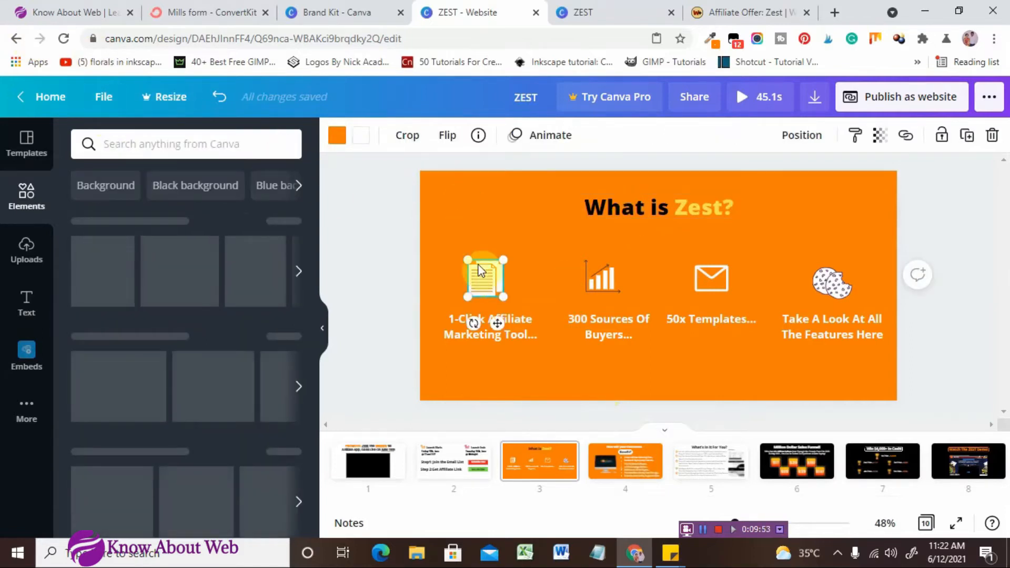
click(341, 145)
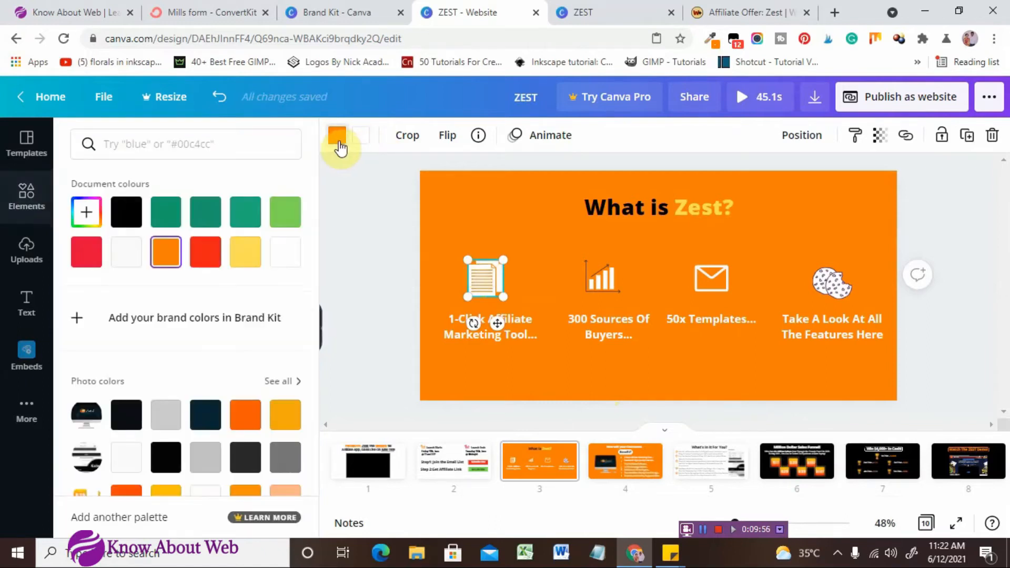
click(216, 224)
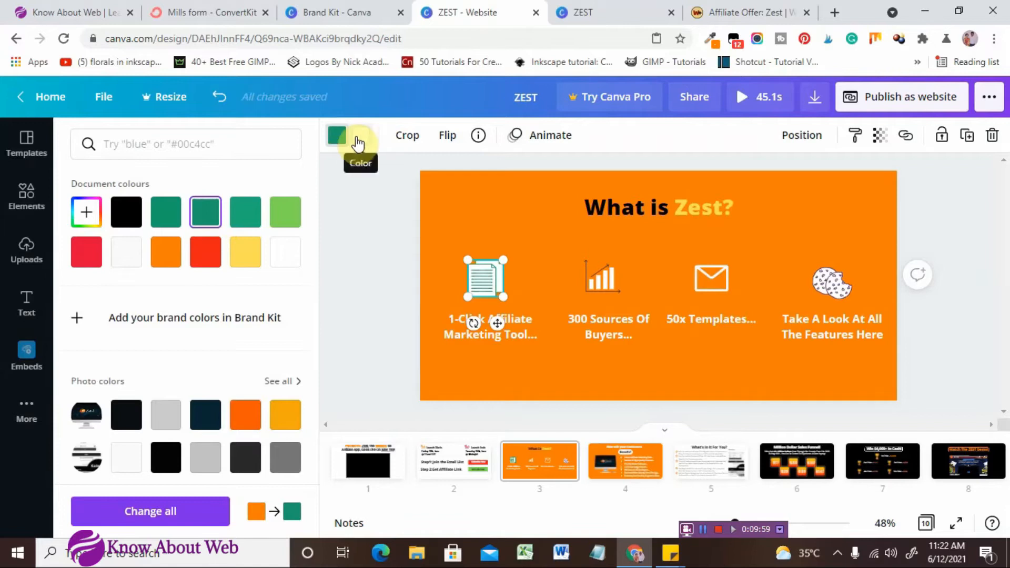
click(287, 217)
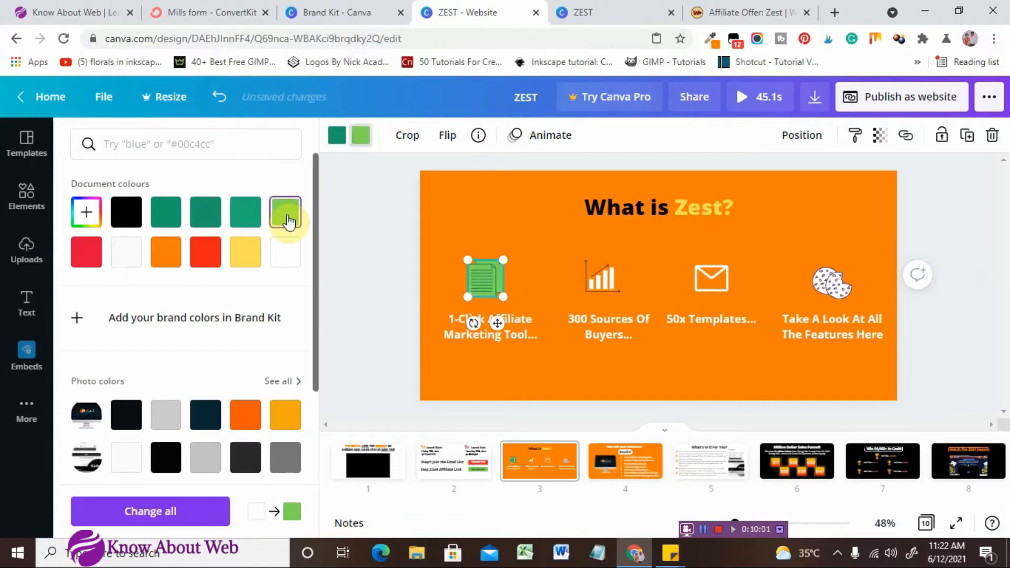
click(246, 249)
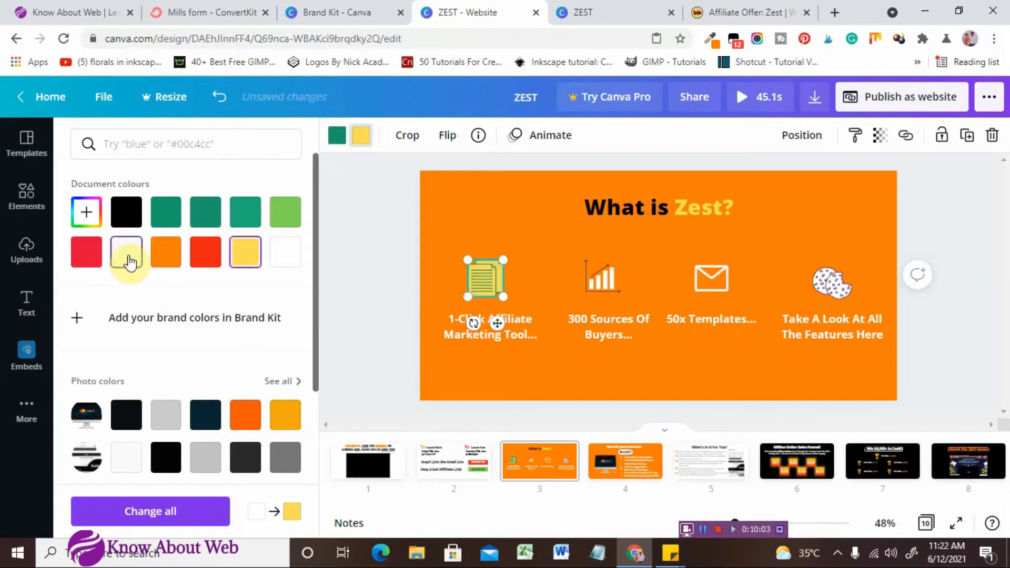
click(156, 249)
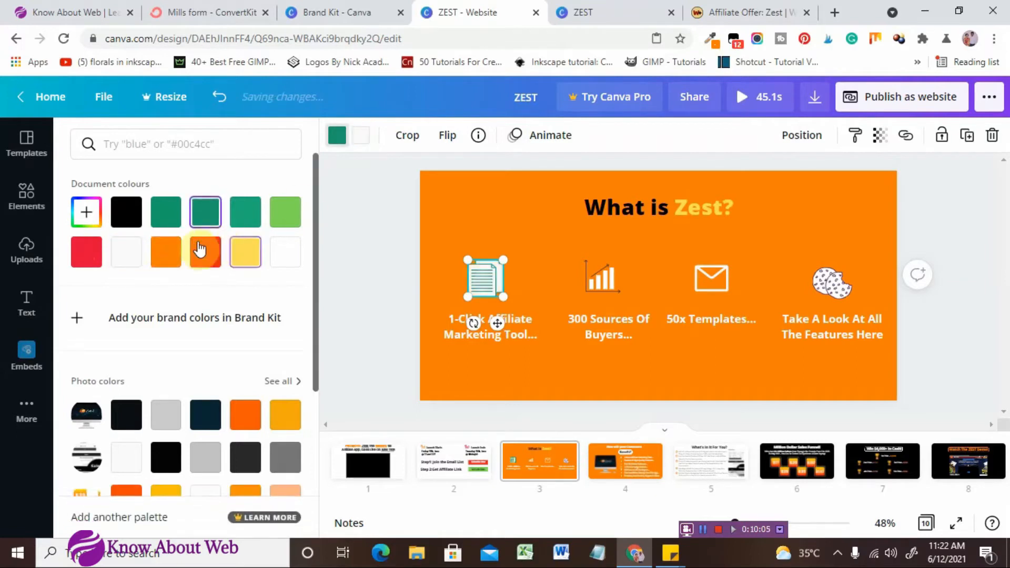
Search the elements library for documents and place the black-and-white document graphic beside the "What is Zest?" heading
click(27, 195)
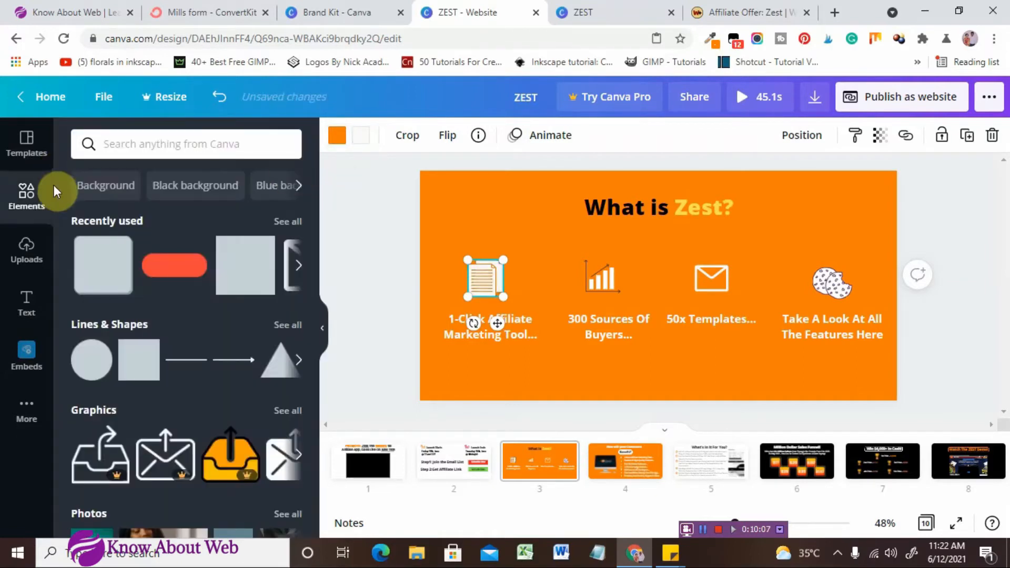
click(144, 147)
text(doc)
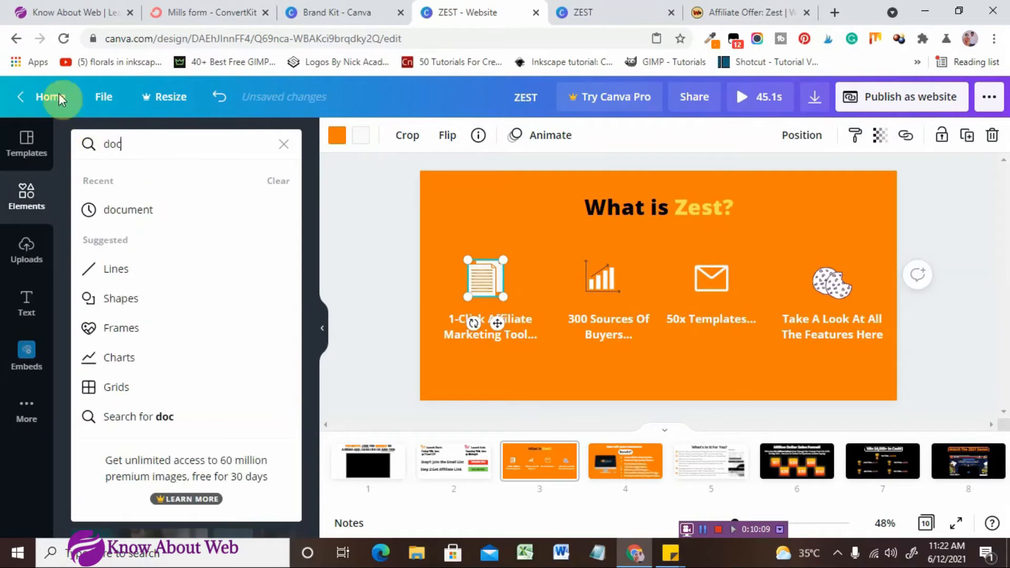
text(uments)
key(Return)
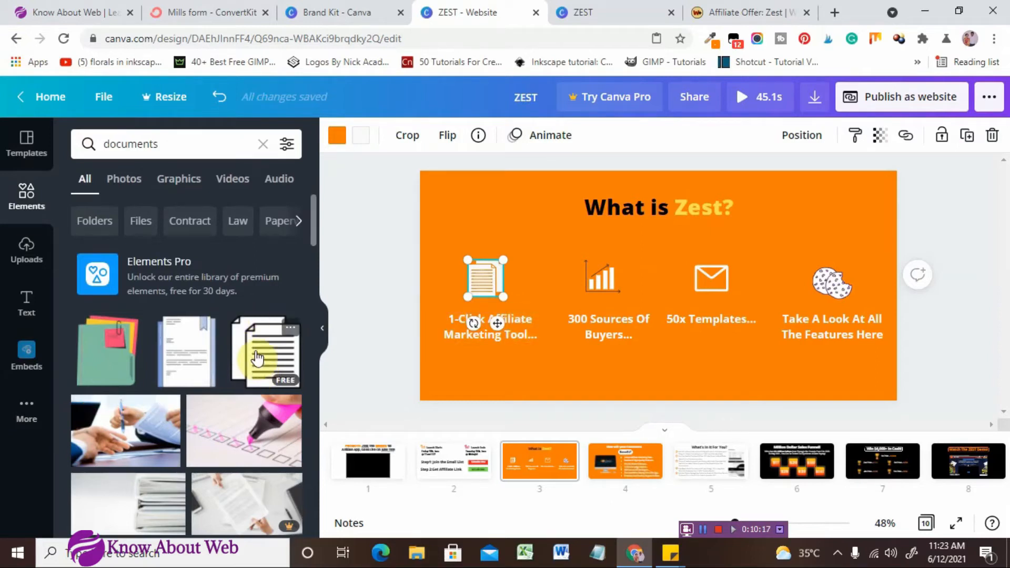
click(257, 360)
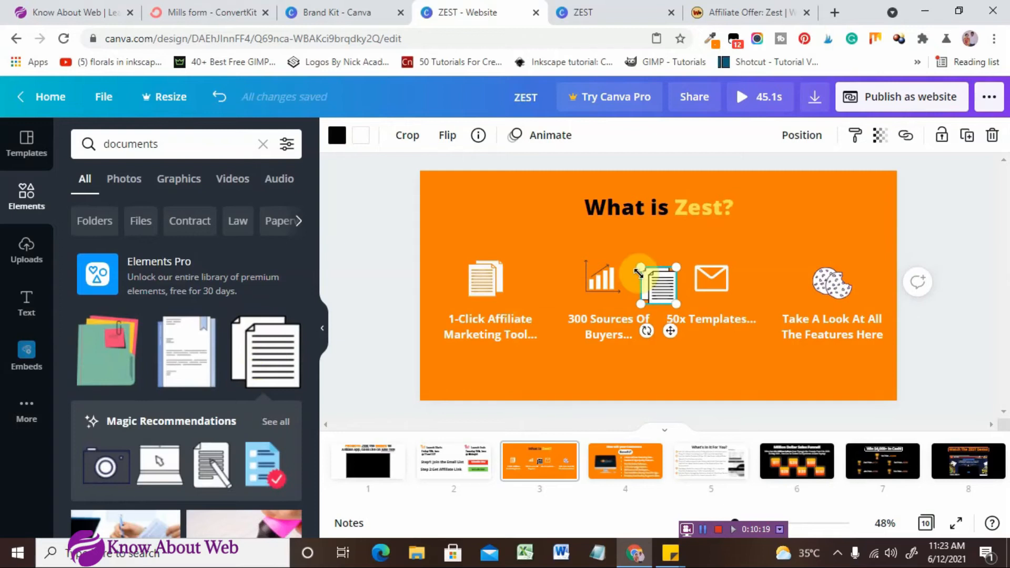
drag(593, 227, 540, 208)
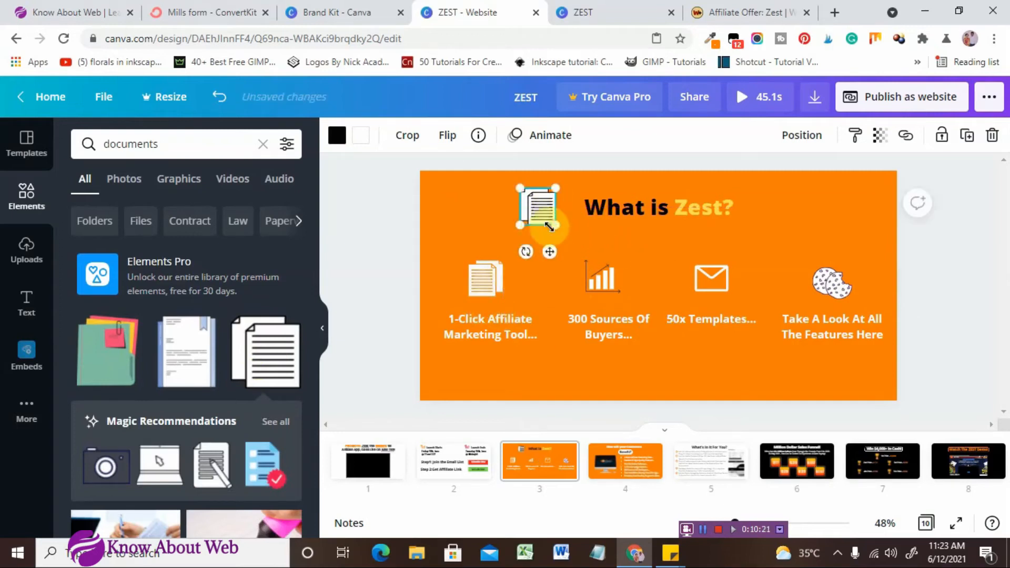
Flip the added document graphic horizontally and delete it from the page
click(448, 135)
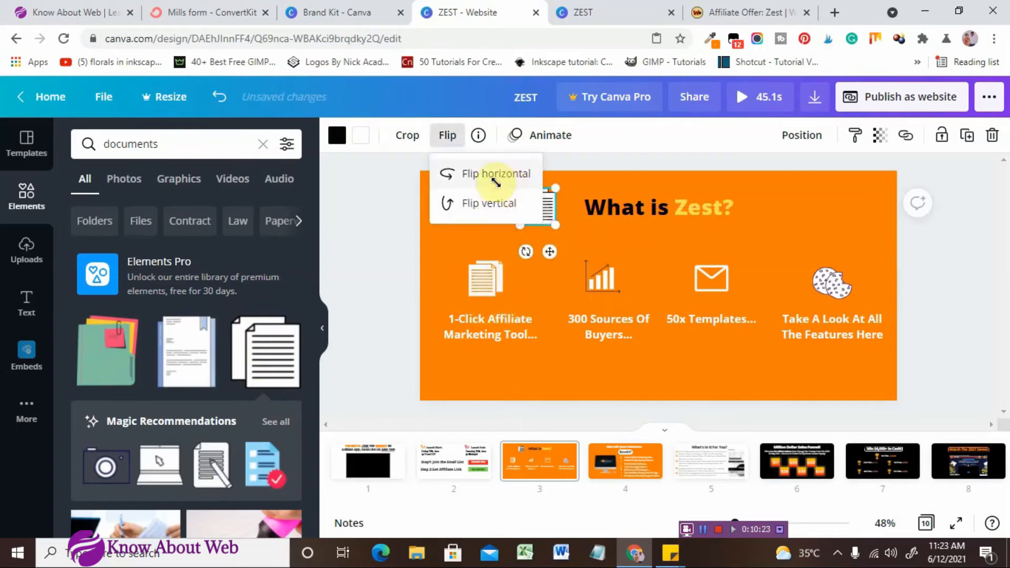
click(458, 188)
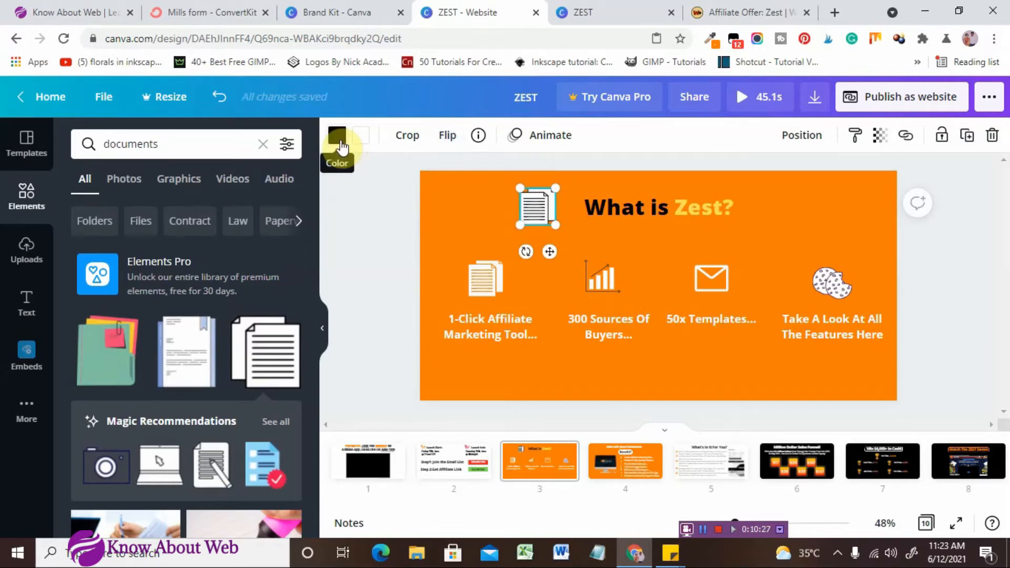
key(Delete)
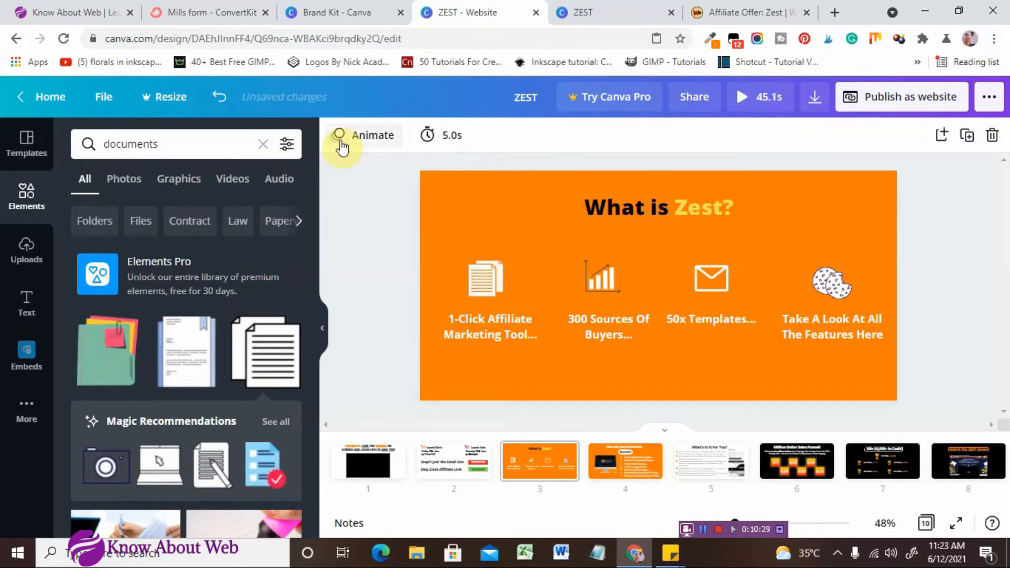
Search the elements library for statistics to find graphics like the chart icon above "300 Sources Of Buyers"
click(594, 283)
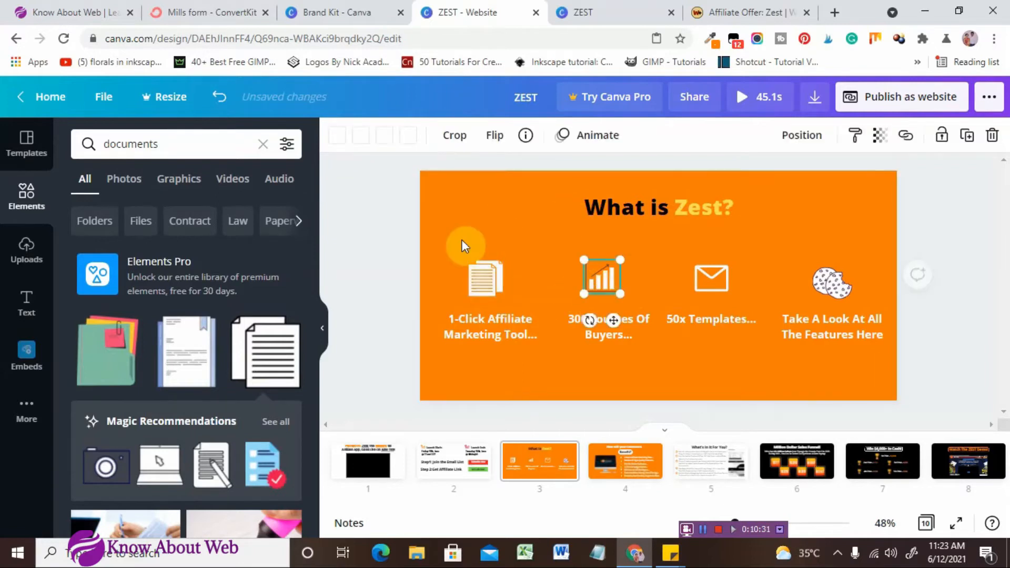
click(263, 143)
text(st)
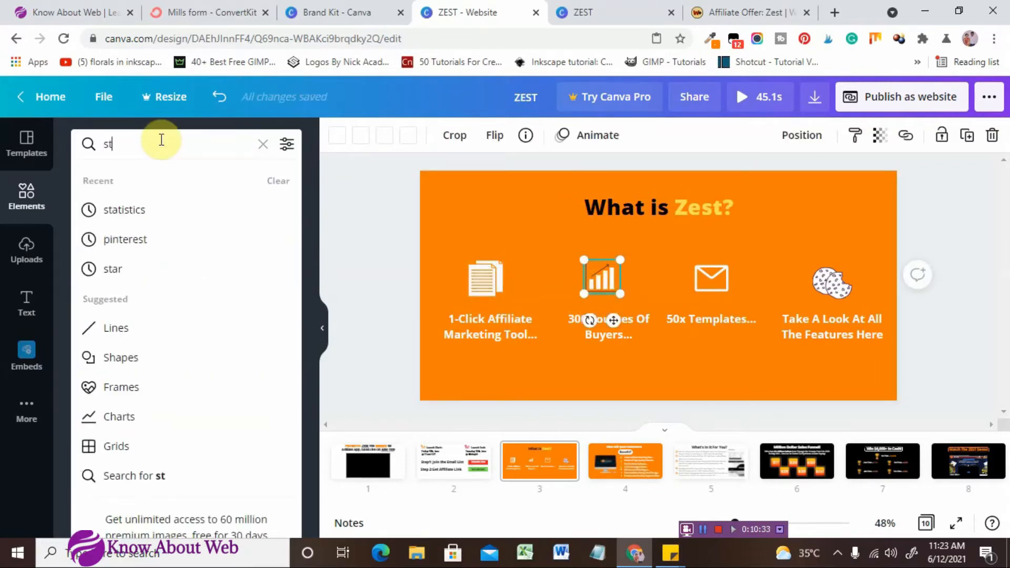
text(atis)
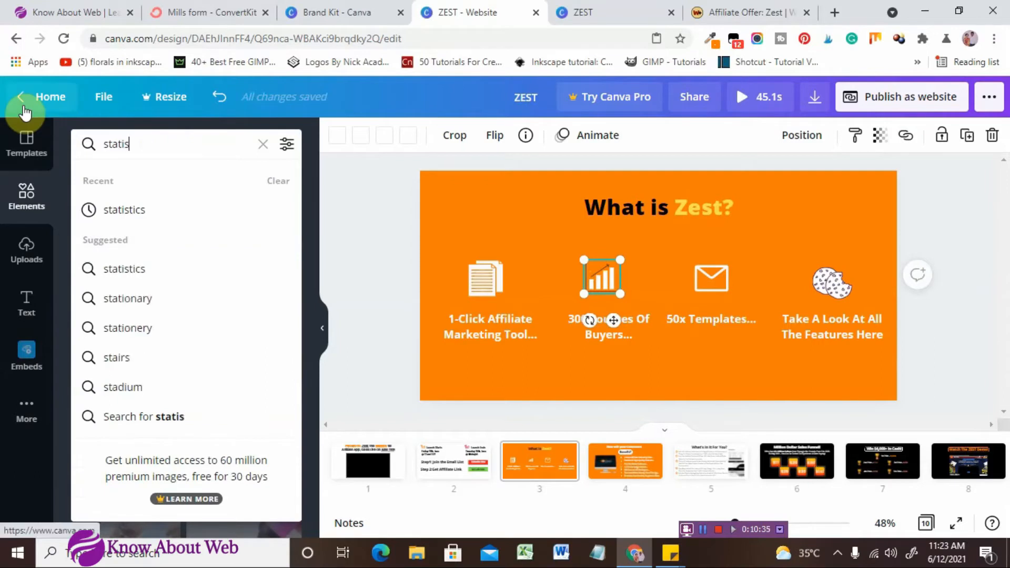
click(185, 213)
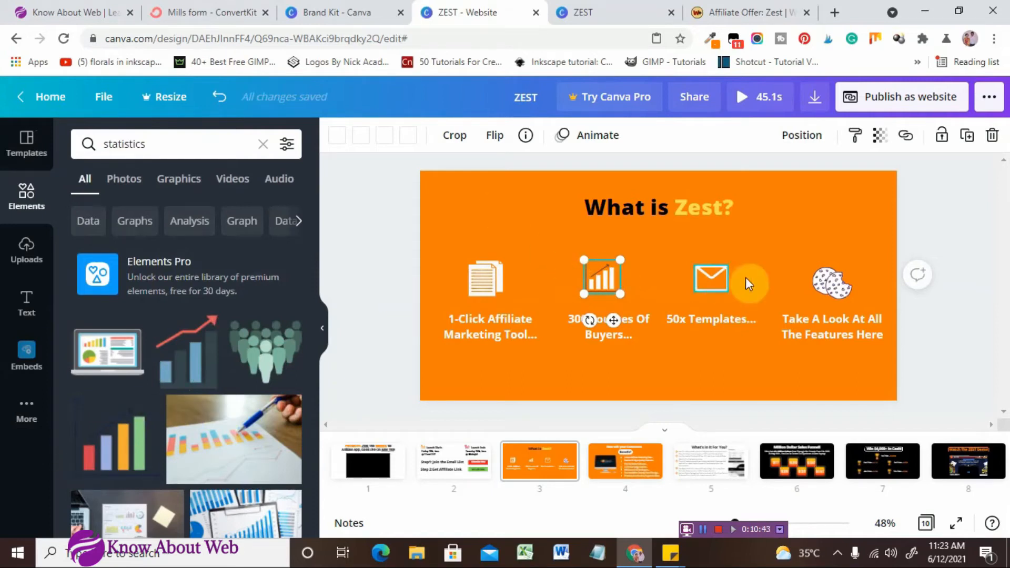
Search the elements library for mail and limit the results to graphics
click(200, 139)
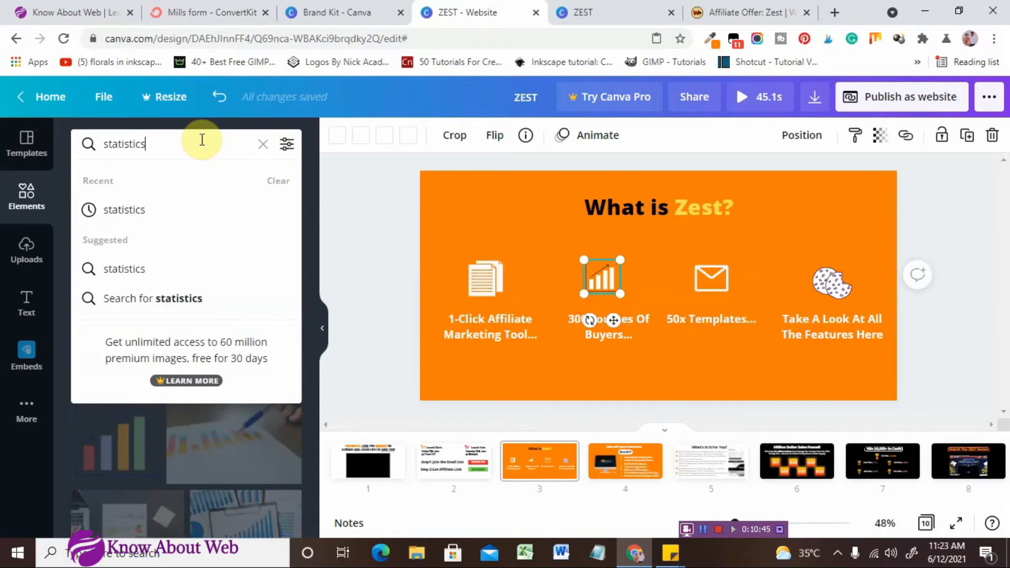
key(ctrl+a)
key(BackSpace)
text(mail)
key(Return)
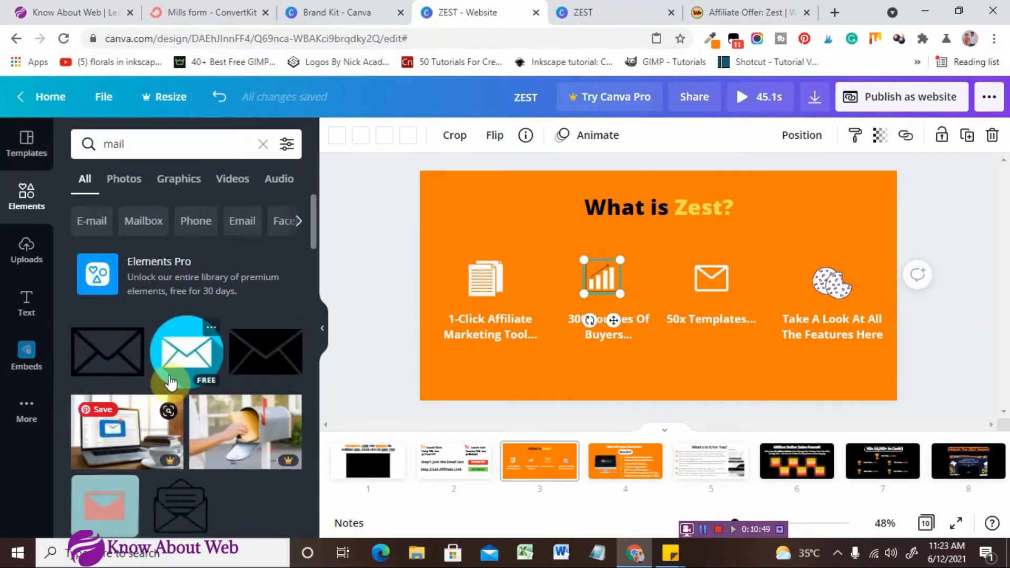
click(179, 185)
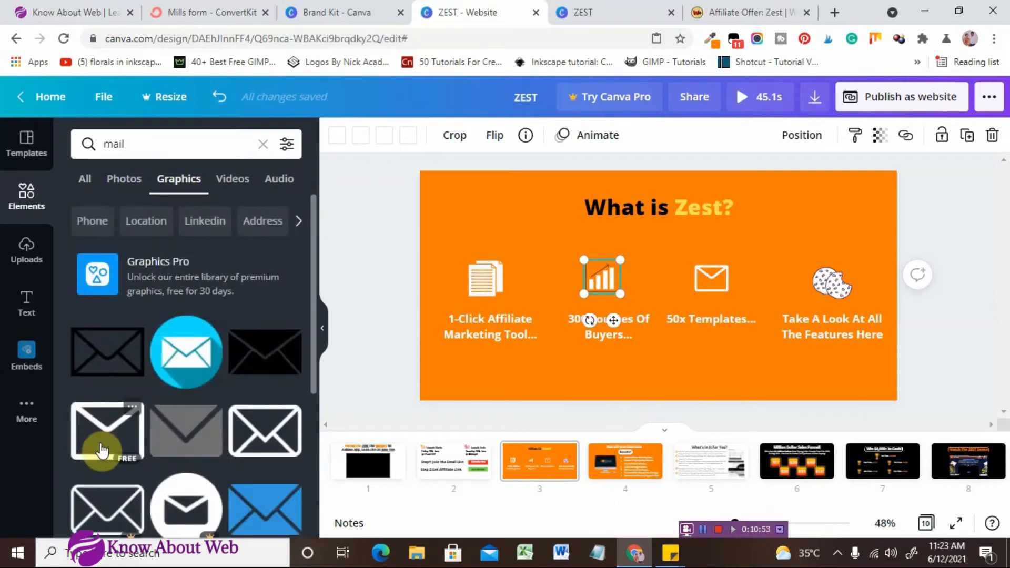
Search the elements library for cookies and look through the results for a suitable cookie graphic
double_click(126, 140)
text(cookies)
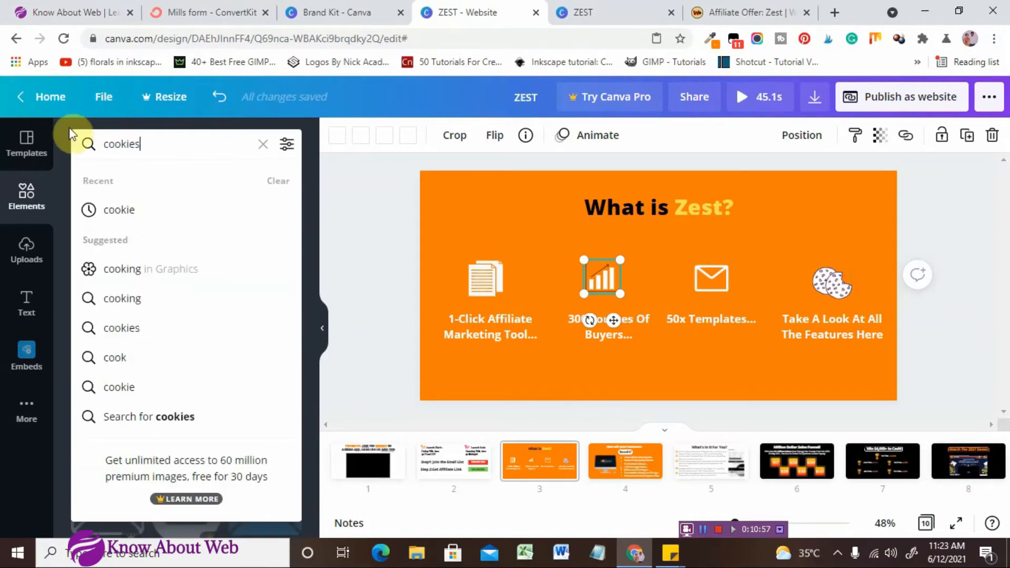
key(Return)
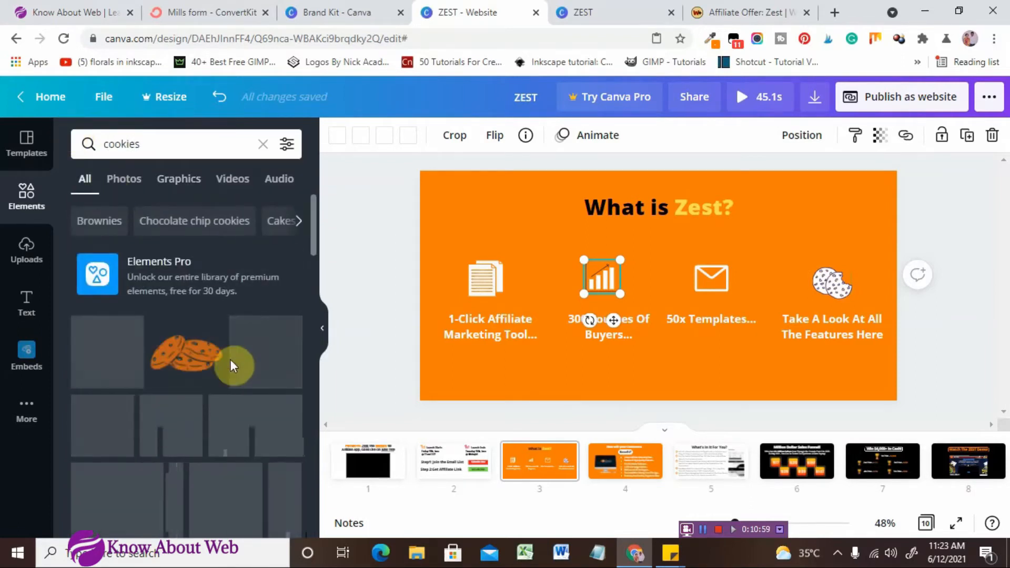
scroll(150, 411, down, 1)
scroll(149, 411, down, 5)
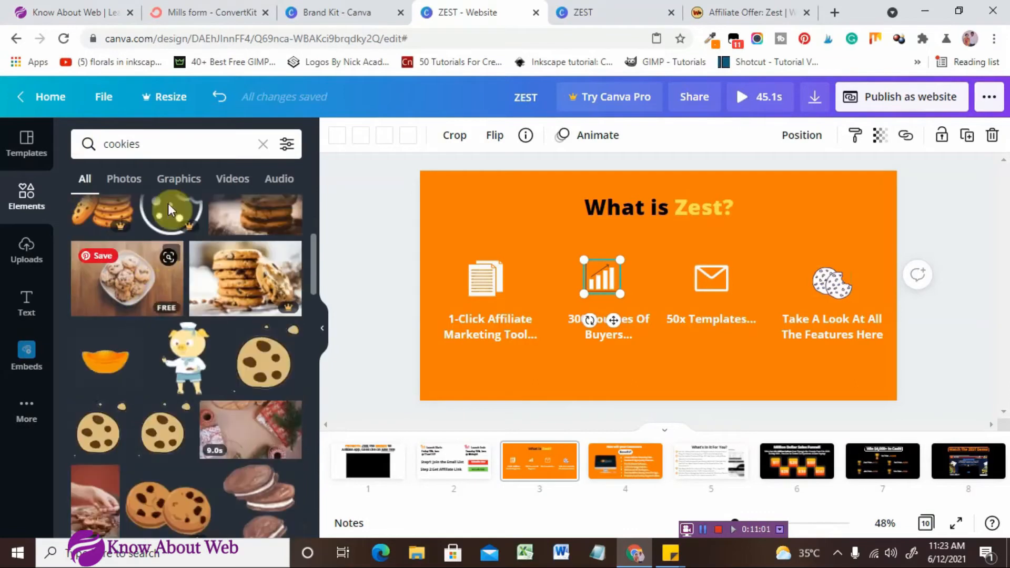
scroll(225, 323, down, 4)
scroll(156, 241, up, 6)
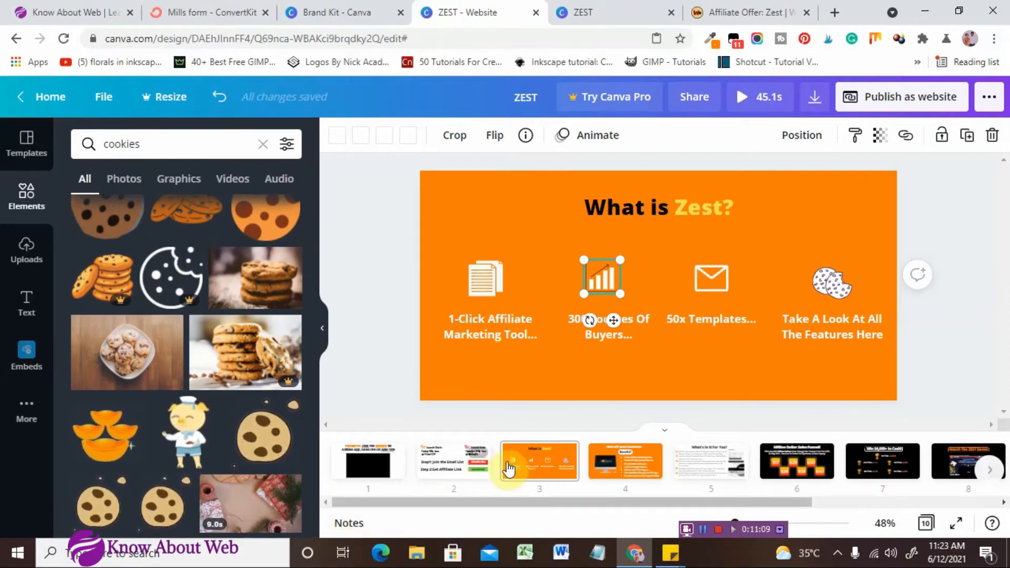
Add a blank page after page 3 and set its background to off-white
click(562, 453)
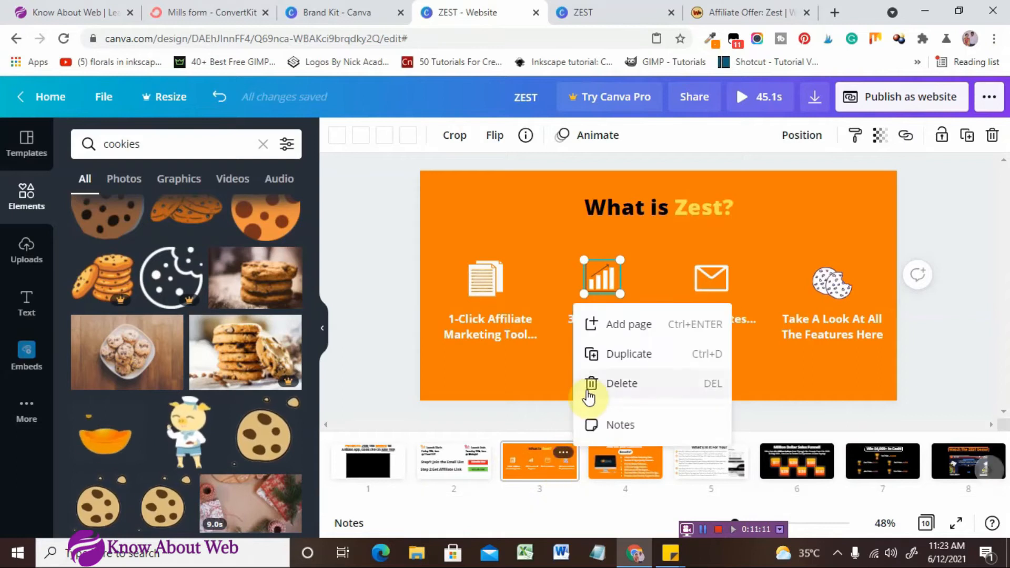
click(626, 324)
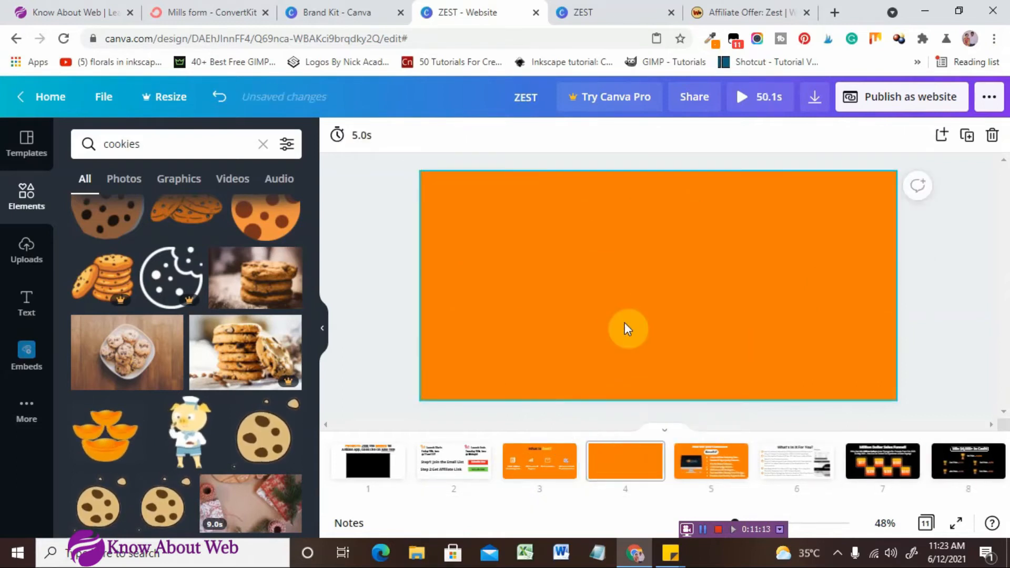
click(337, 135)
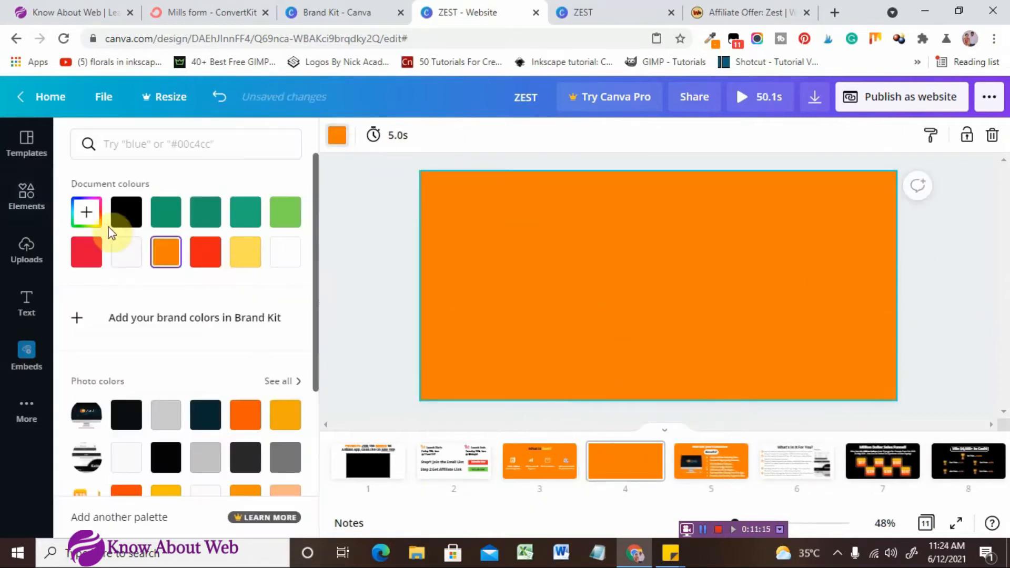
click(117, 258)
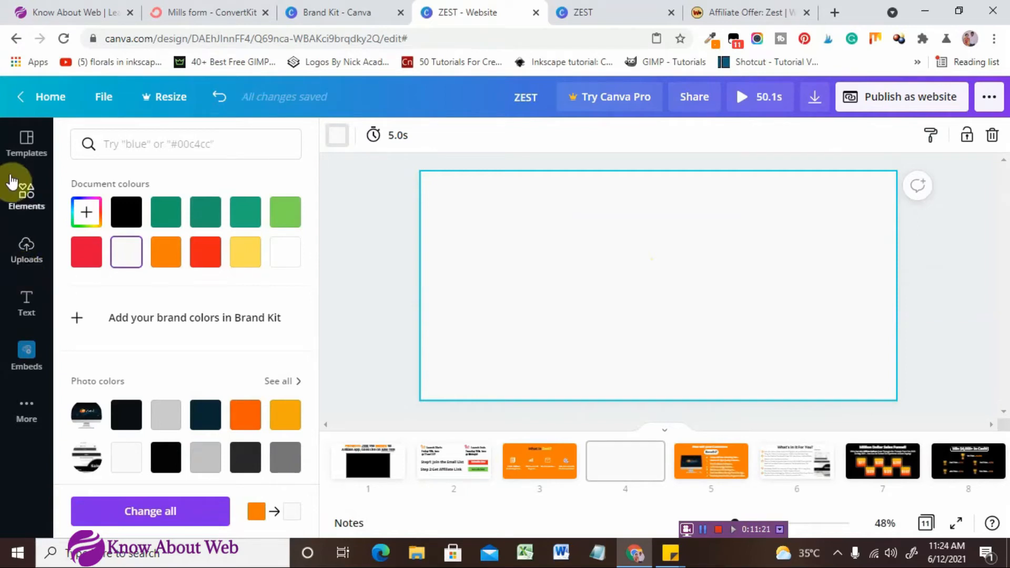
Insert a circle shape on the new page and colour it orange
click(24, 215)
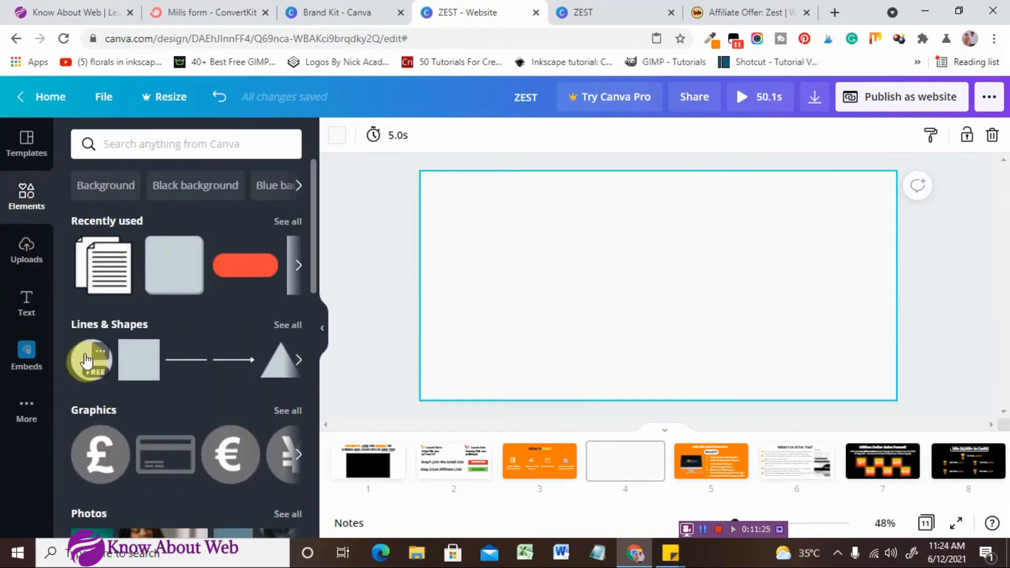
click(87, 361)
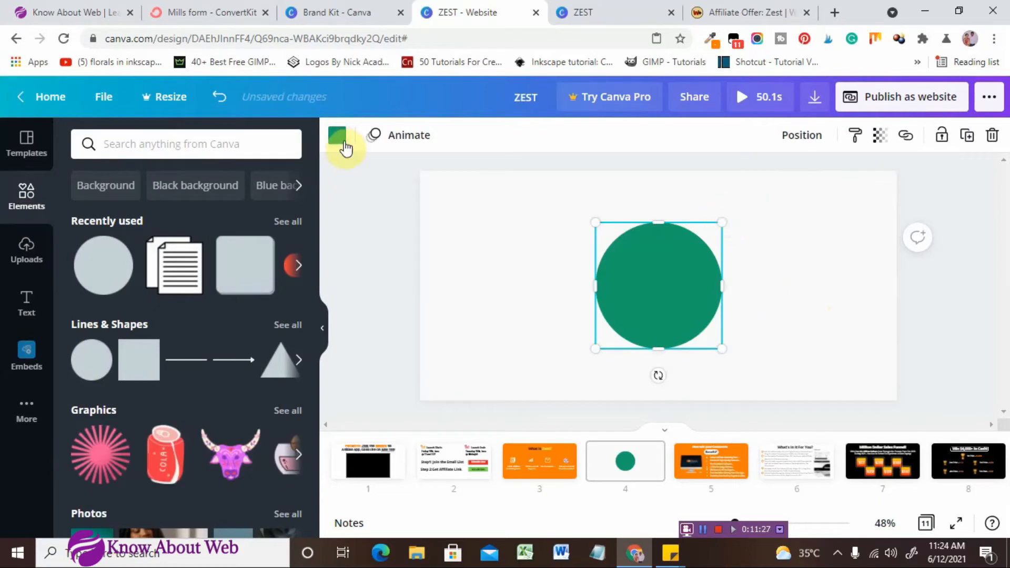
click(338, 136)
click(162, 257)
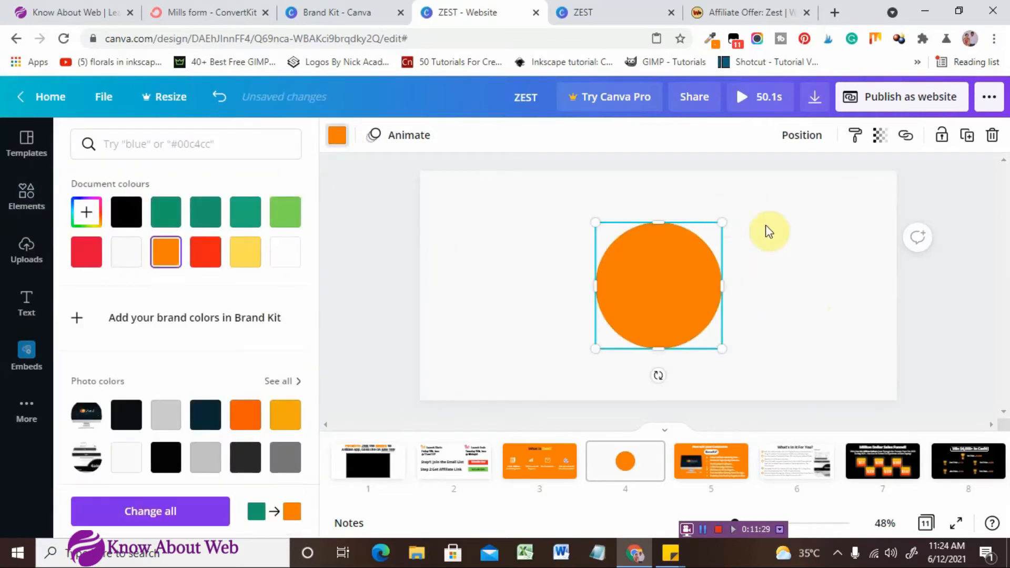
Duplicate the orange circle, shrink the copy and place it overlapping the original's upper edge
click(962, 138)
drag(649, 274, 713, 266)
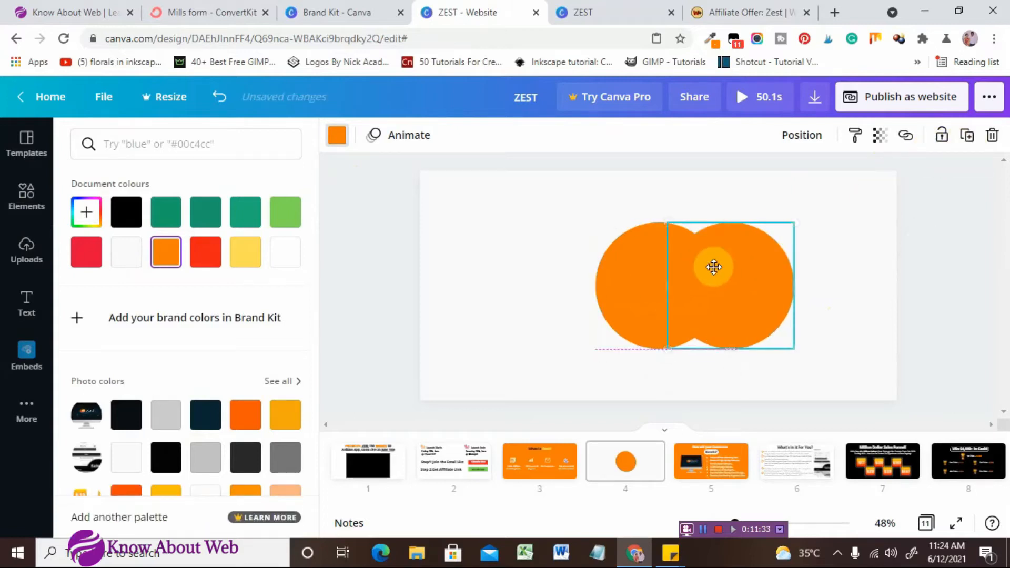
drag(799, 223, 663, 232)
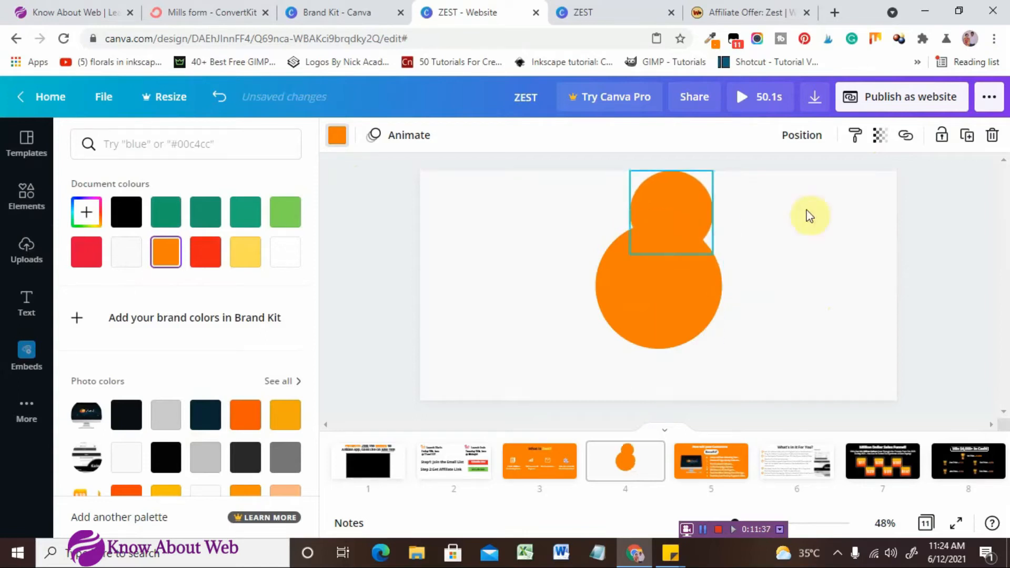
Colour the smaller overlapping circle white so it cuts a bite out of the orange circle
click(335, 135)
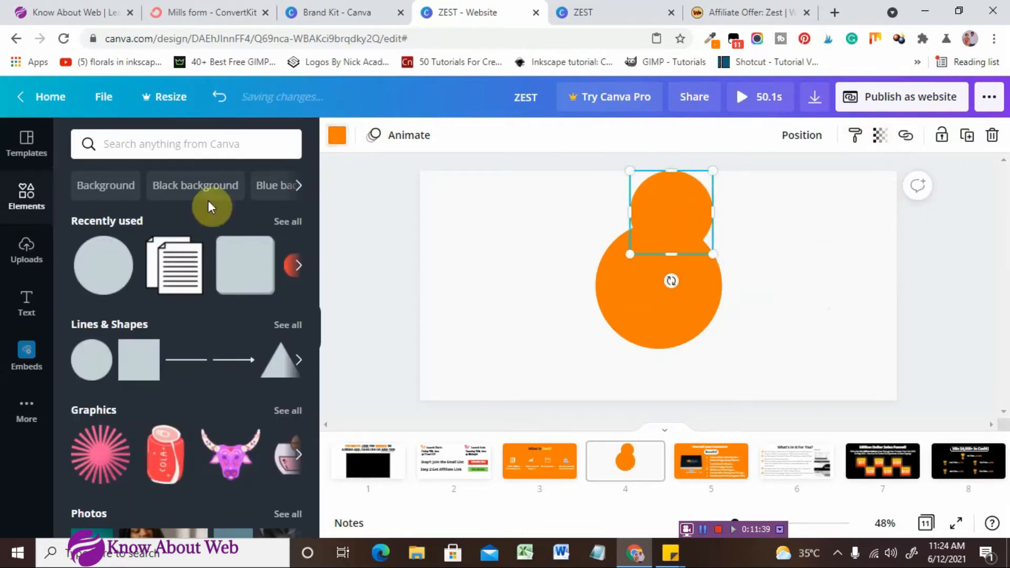
click(336, 136)
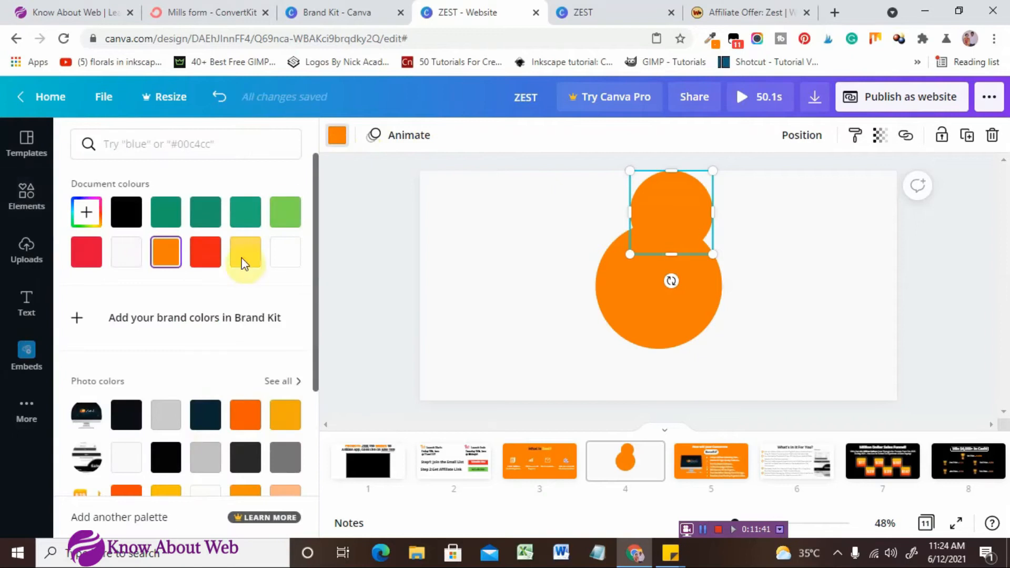
click(285, 260)
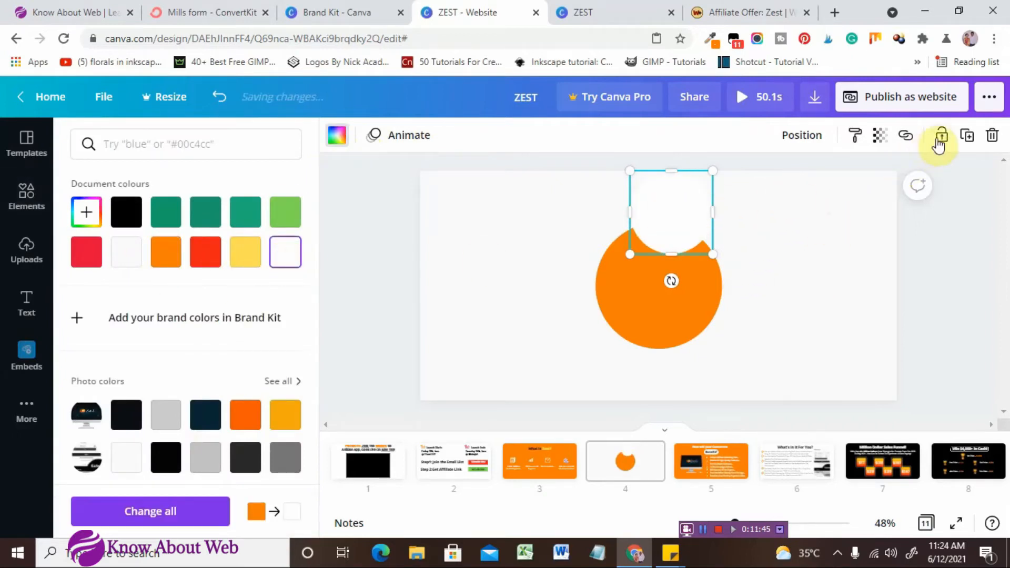
click(844, 225)
Set the page background to pure white to match the bite circle
click(479, 198)
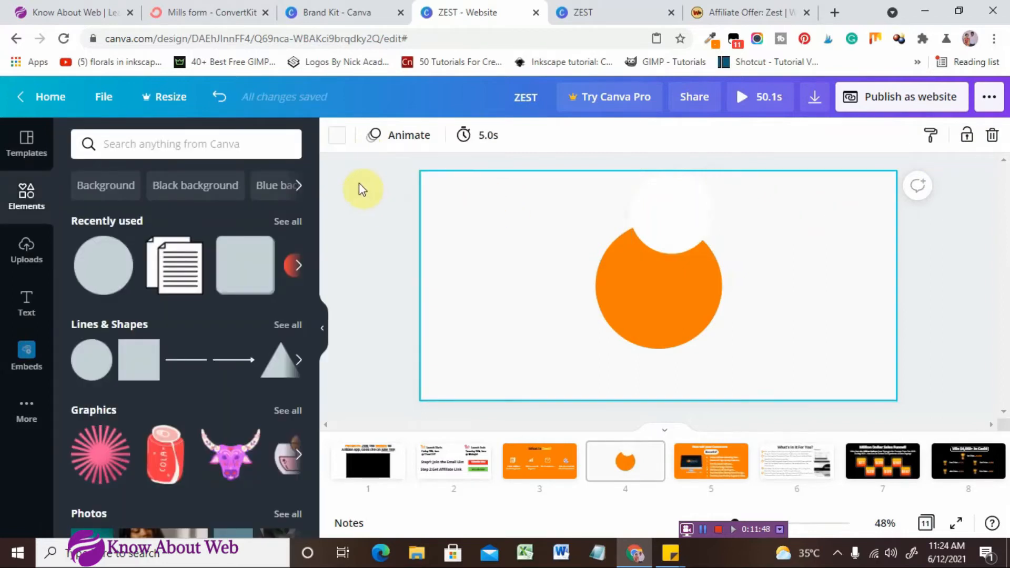
click(350, 139)
click(286, 252)
Place a slightly rotated copy of the white circle over the orange circle's upper-right edge as a second bite
click(679, 219)
drag(697, 215, 712, 237)
drag(688, 304, 675, 301)
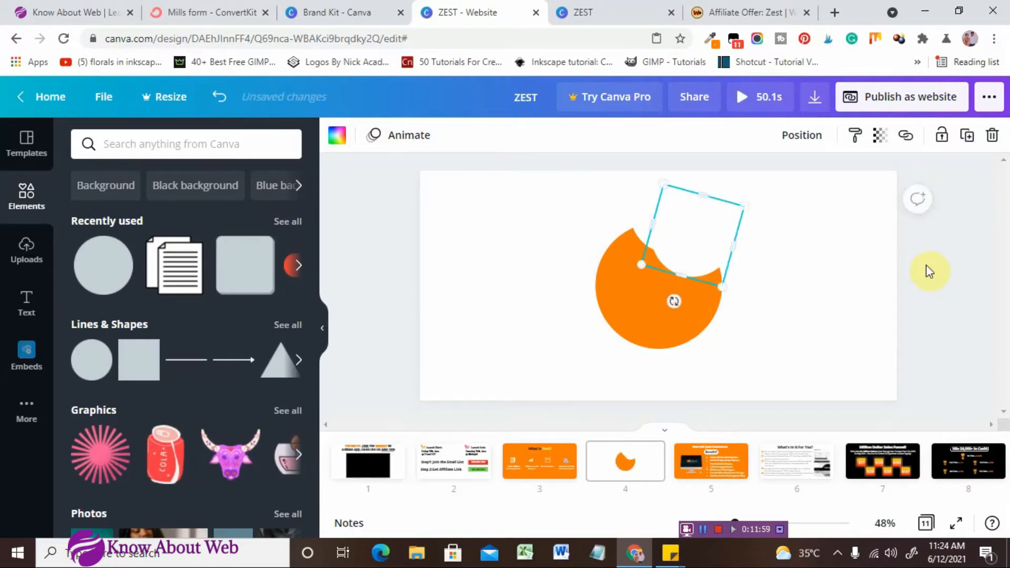
click(767, 223)
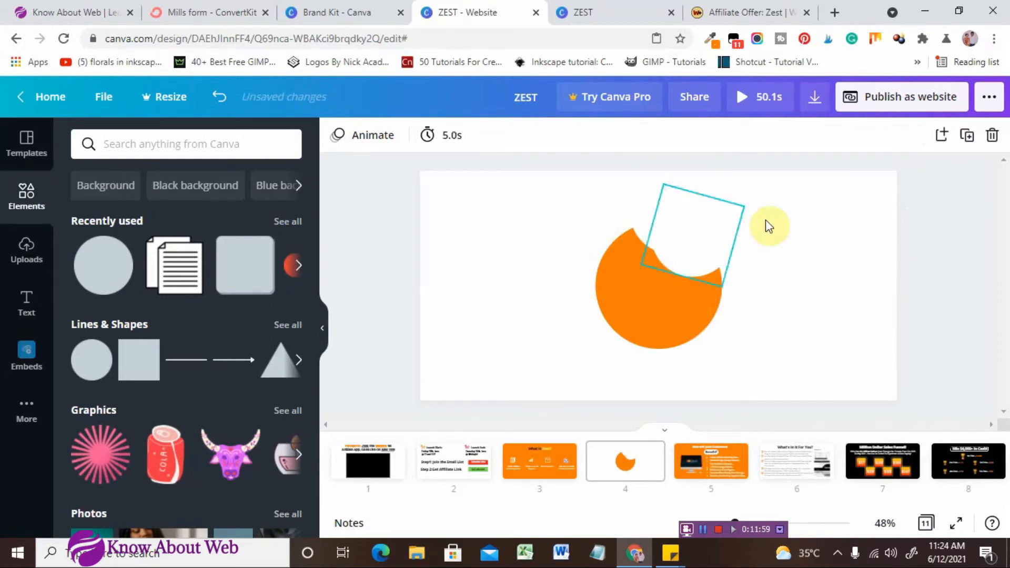
Duplicate the cookie page and, on the copy, move the rotated white circle farther down the cookie's right edge
click(971, 138)
drag(696, 254, 732, 278)
click(808, 280)
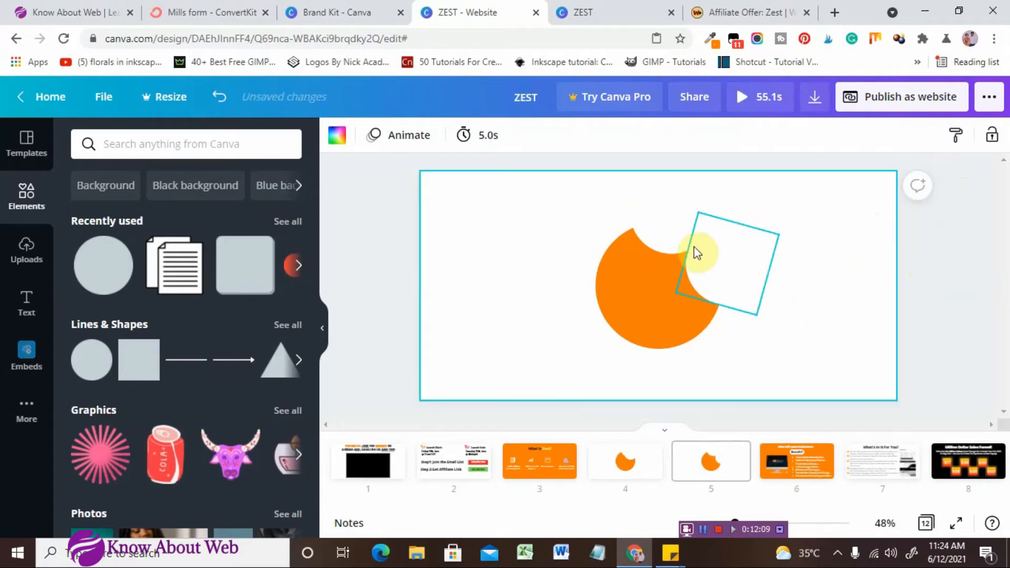
Duplicate the rotated white circle and place the copy over the cookie's upper-left edge
click(736, 259)
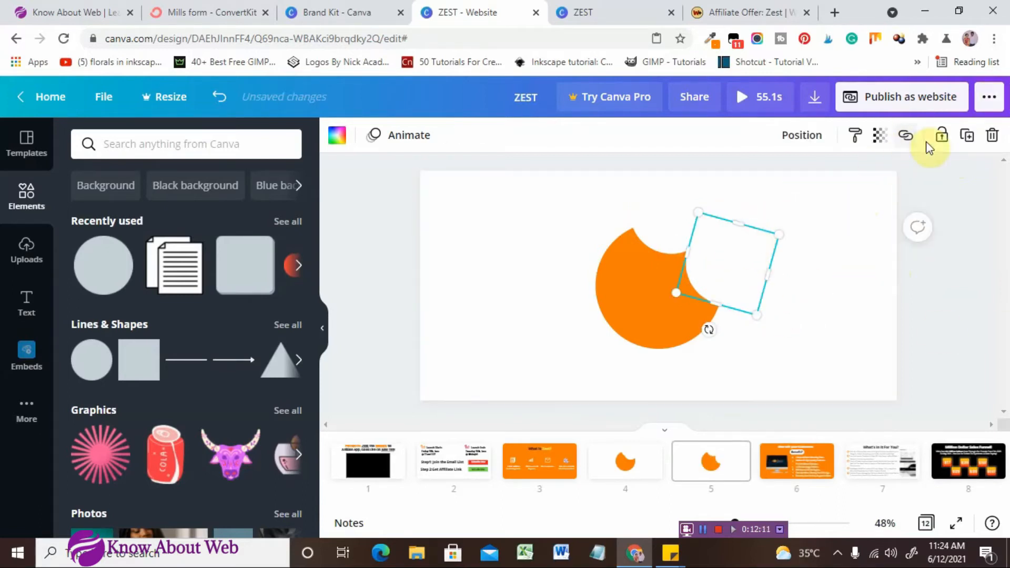
drag(688, 264, 680, 233)
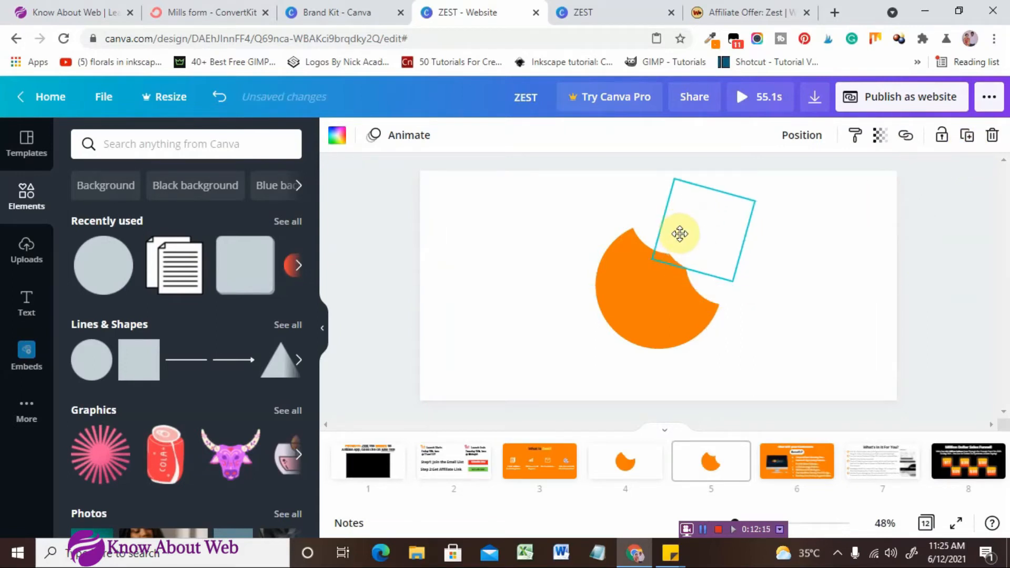
drag(680, 234, 614, 215)
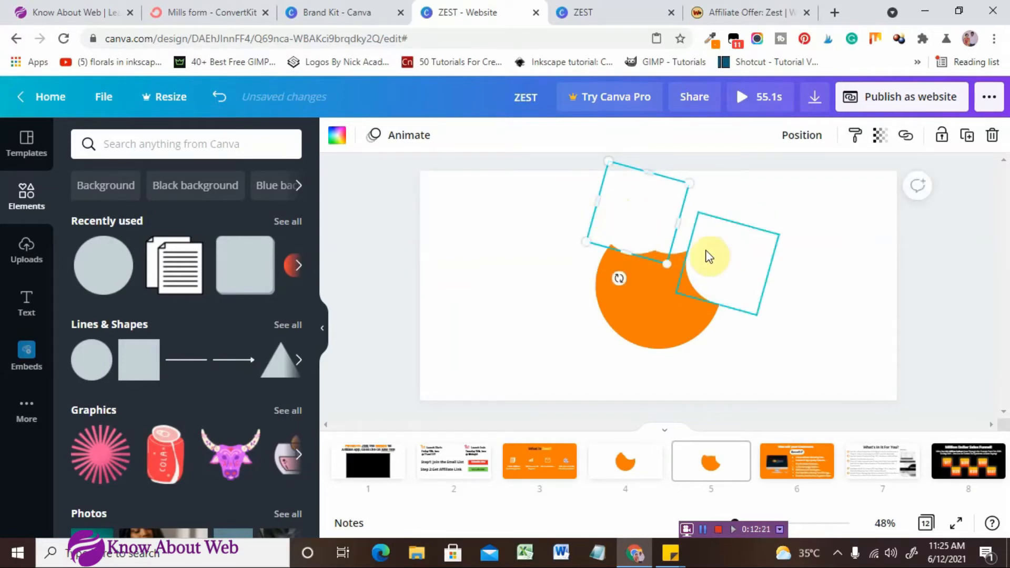
Add another copy of the white circle over the cookie's upper-right edge, between the existing bites
click(960, 146)
drag(667, 236, 723, 250)
click(771, 359)
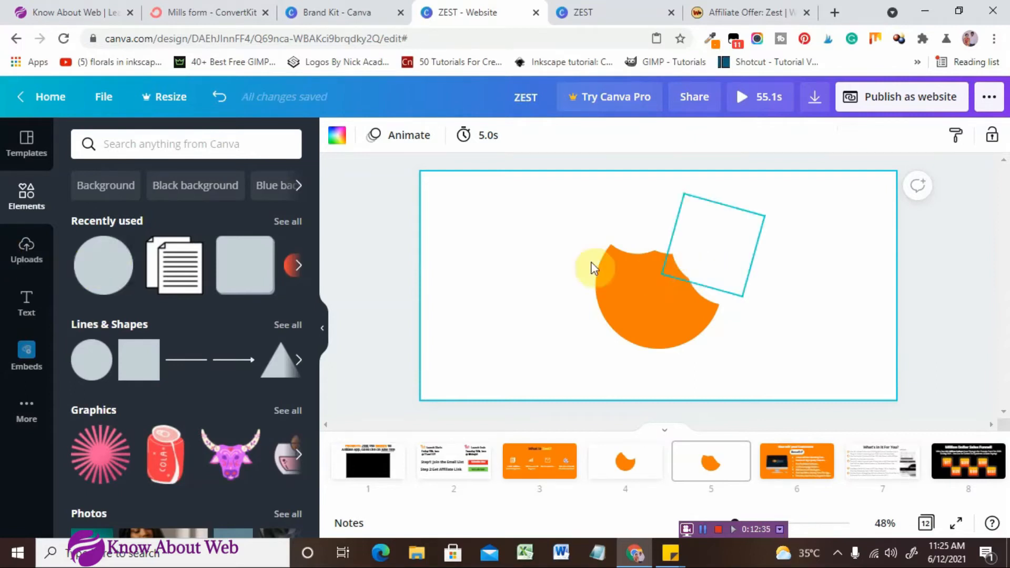
Duplicate the upper-left white circle, shrink the copy to a small dot and place it inside the cookie
drag(715, 252, 642, 221)
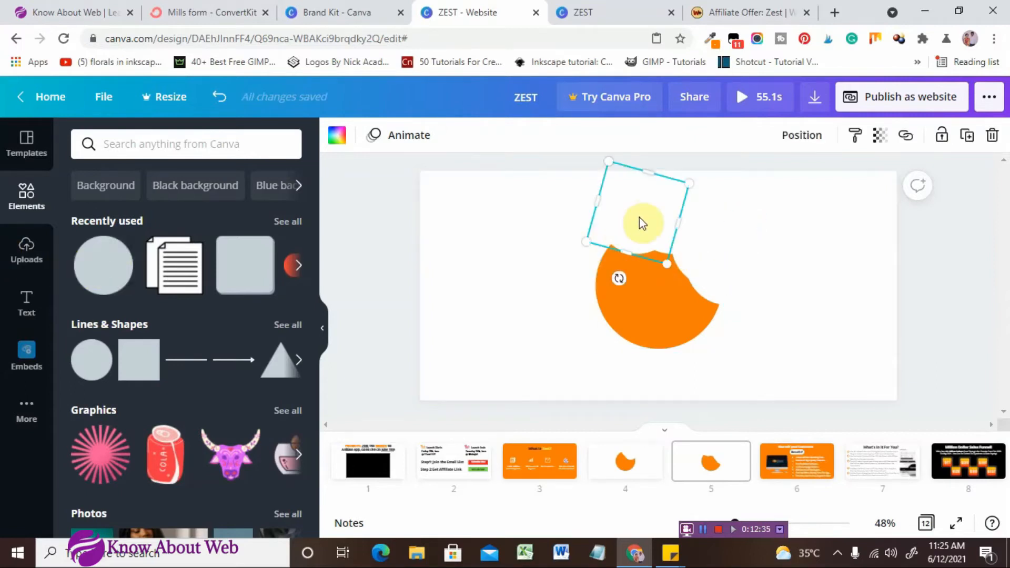
click(967, 136)
drag(613, 178, 648, 318)
Duplicate the small white dot twice, placing one copy near the cookie's right edge and one near its lower middle
click(964, 142)
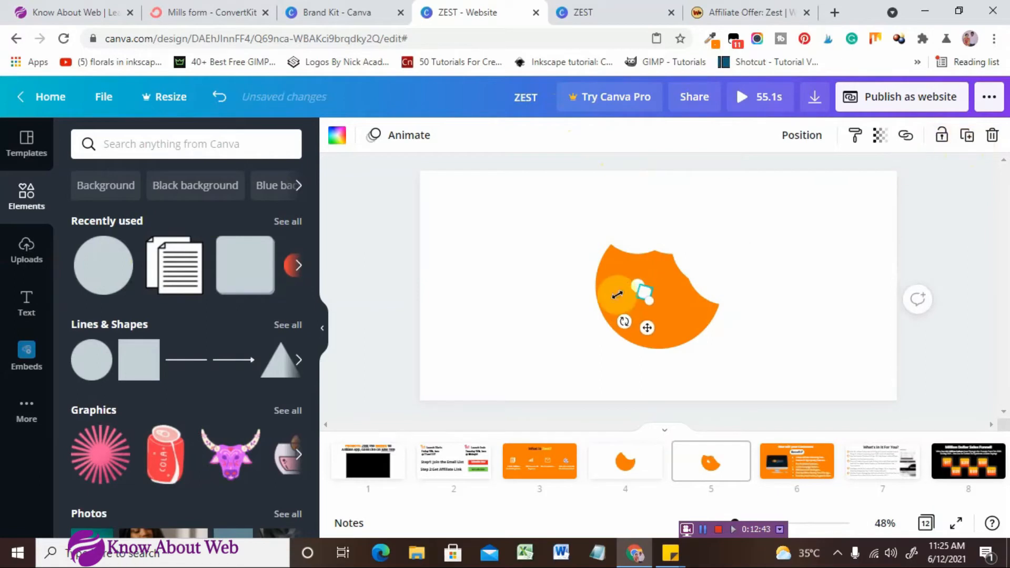
drag(654, 304, 693, 316)
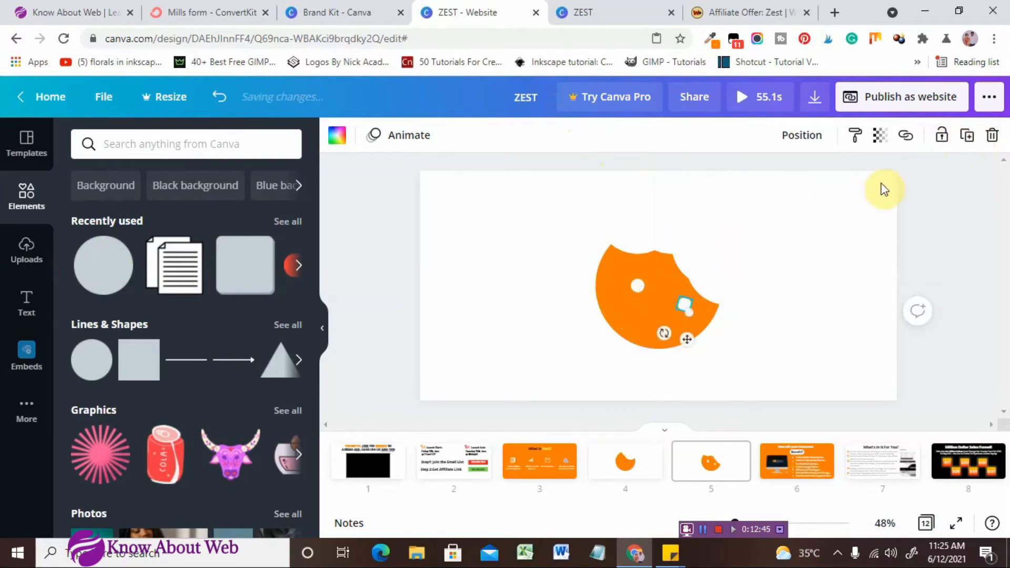
click(964, 137)
drag(687, 314, 653, 345)
Colour the lowest dot on the cookie black, and compare the cookie page with pages 3 and 4
click(345, 146)
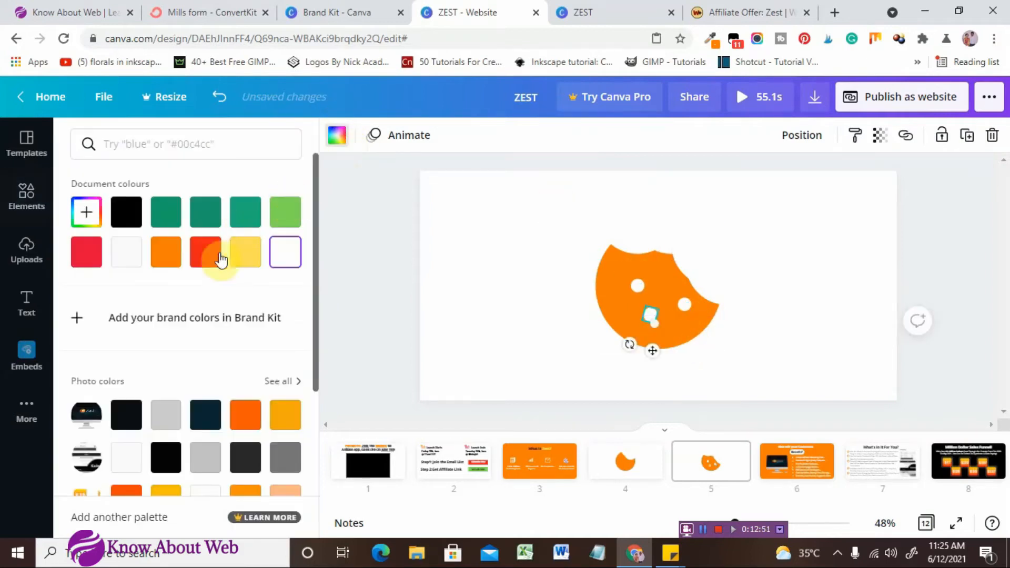
click(126, 213)
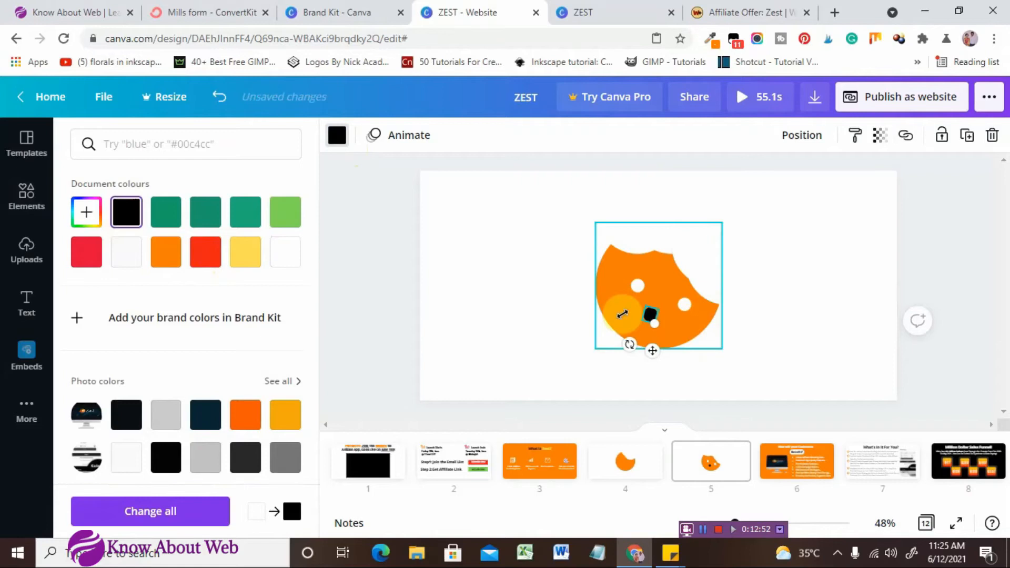
click(547, 466)
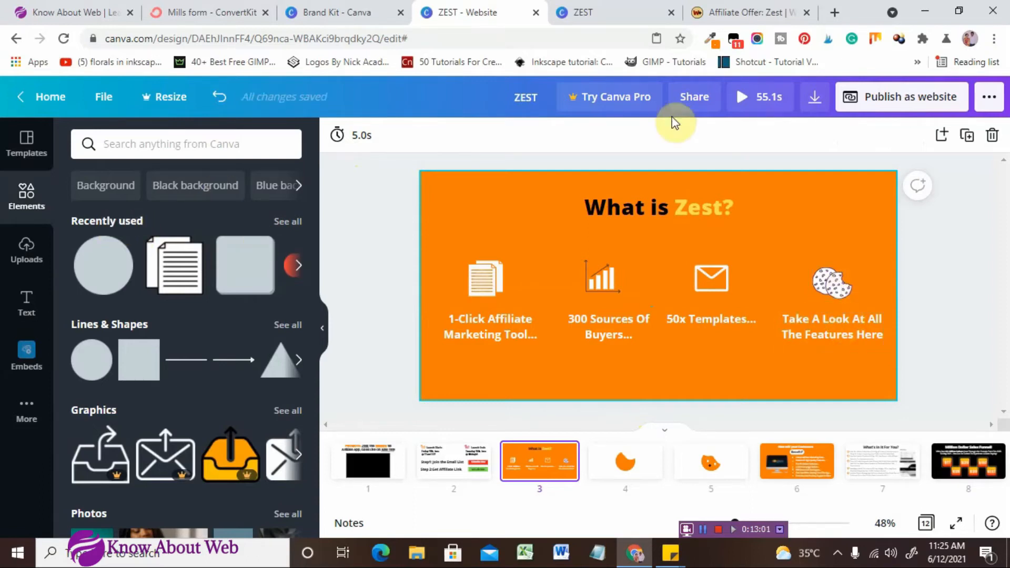
click(636, 471)
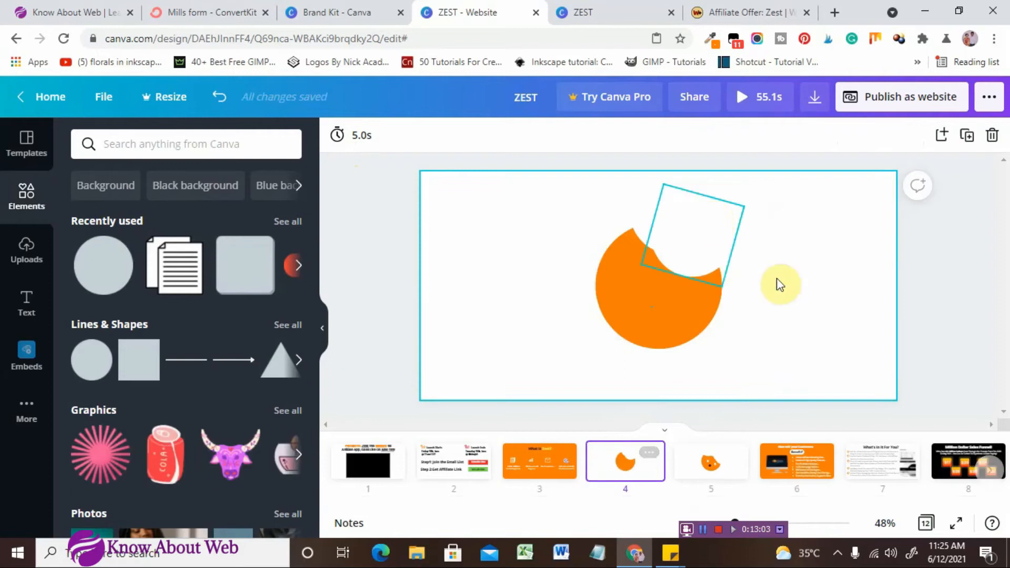
click(678, 477)
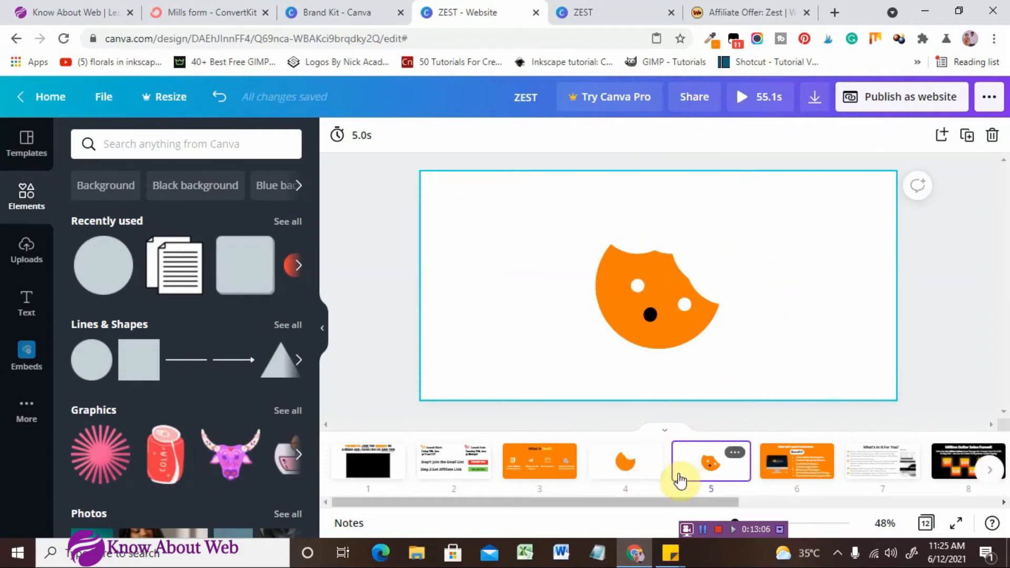
Recolour the black dot on the cookie white and deselect it
click(650, 316)
click(337, 134)
click(284, 251)
click(819, 210)
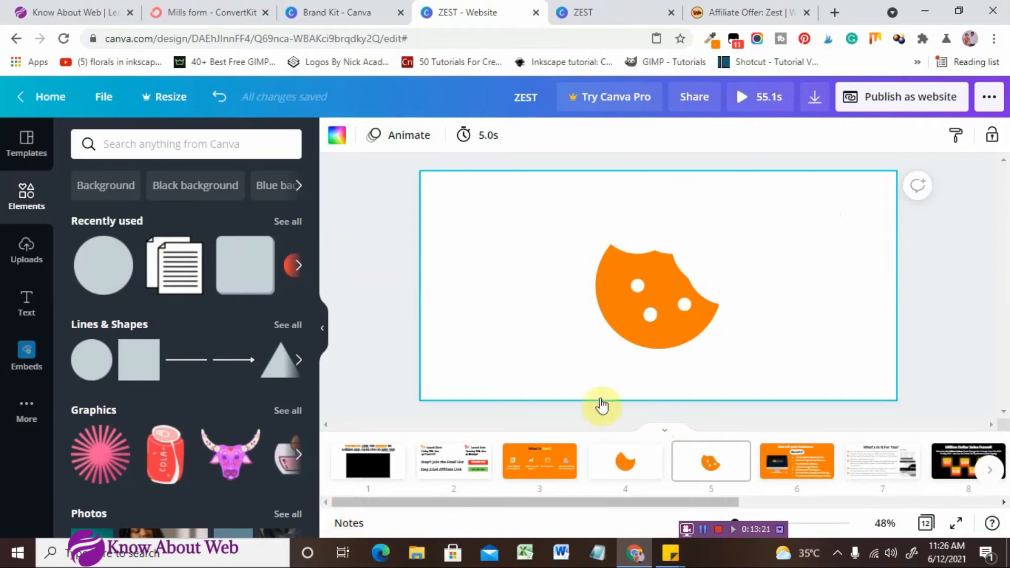
Delete the two practice cookie pages, pages 5 and 4, from the design
click(734, 457)
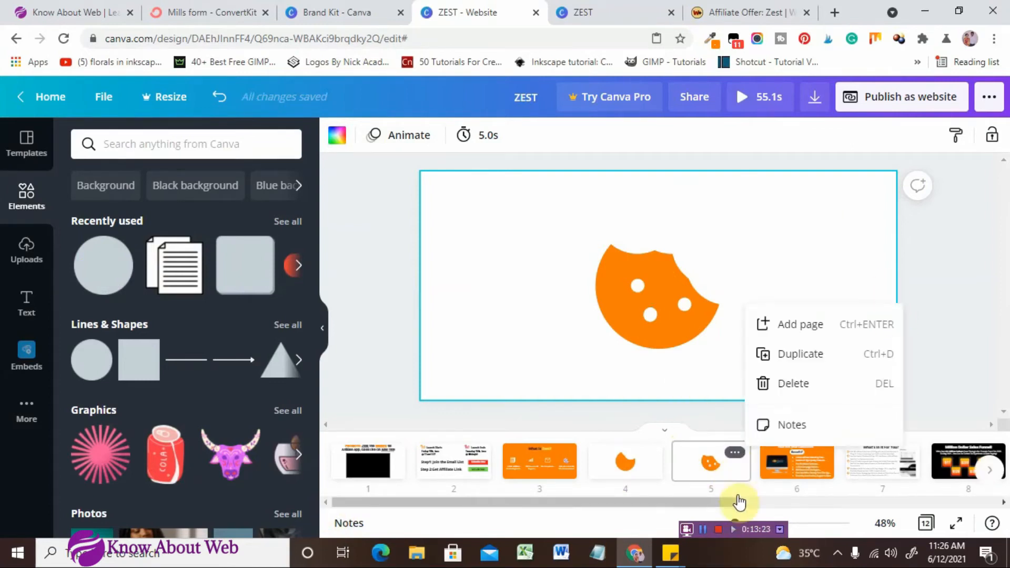
click(614, 471)
click(649, 453)
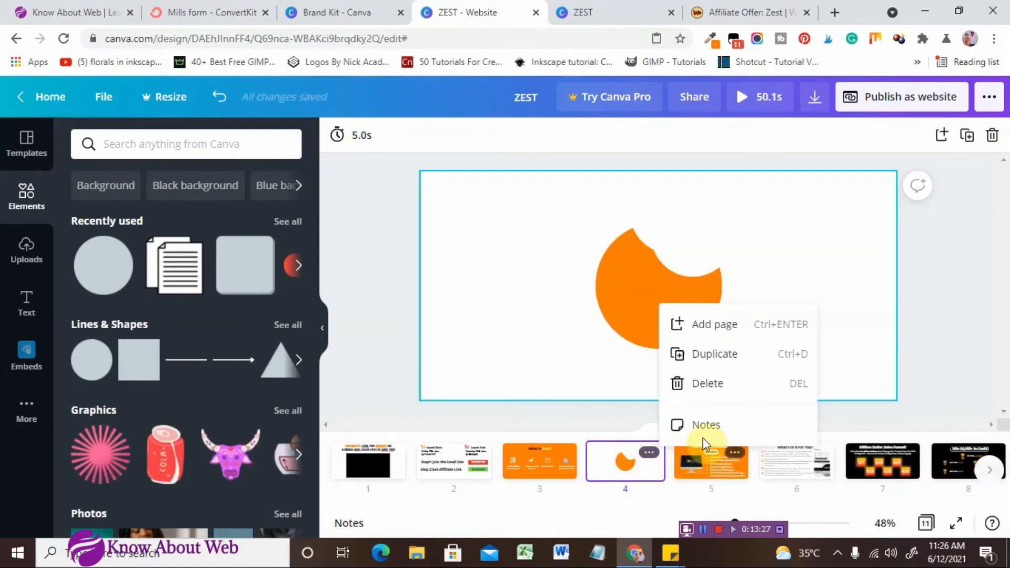
click(734, 377)
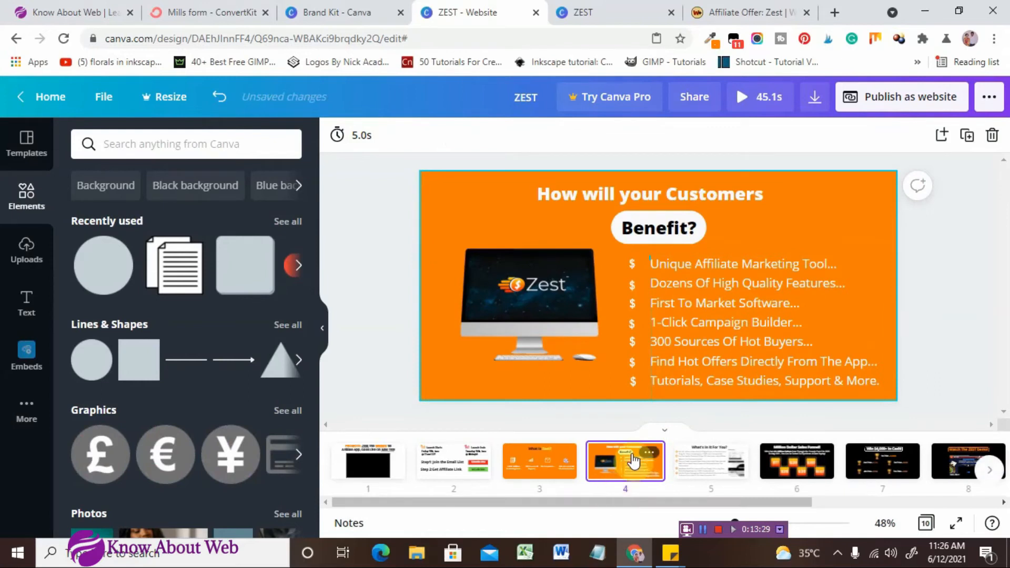
Change the customer benefits page's background to white and colour the "How will your Customers" heading black
click(866, 200)
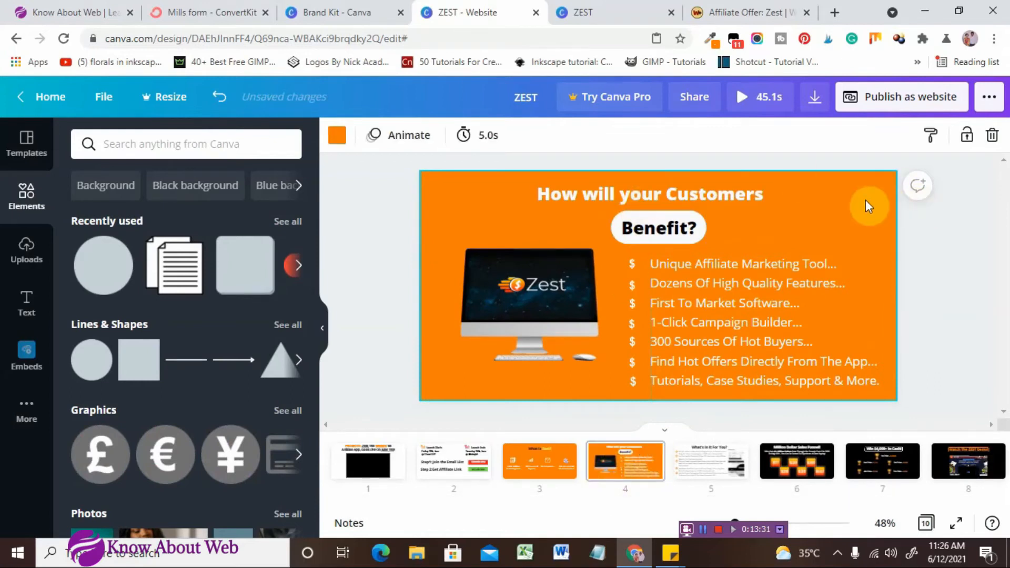
click(337, 136)
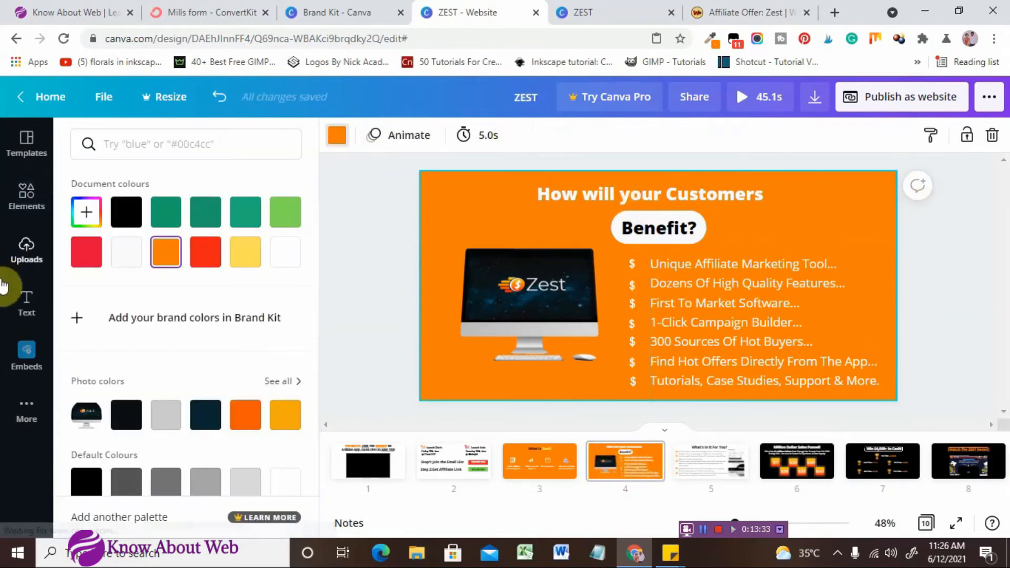
click(276, 261)
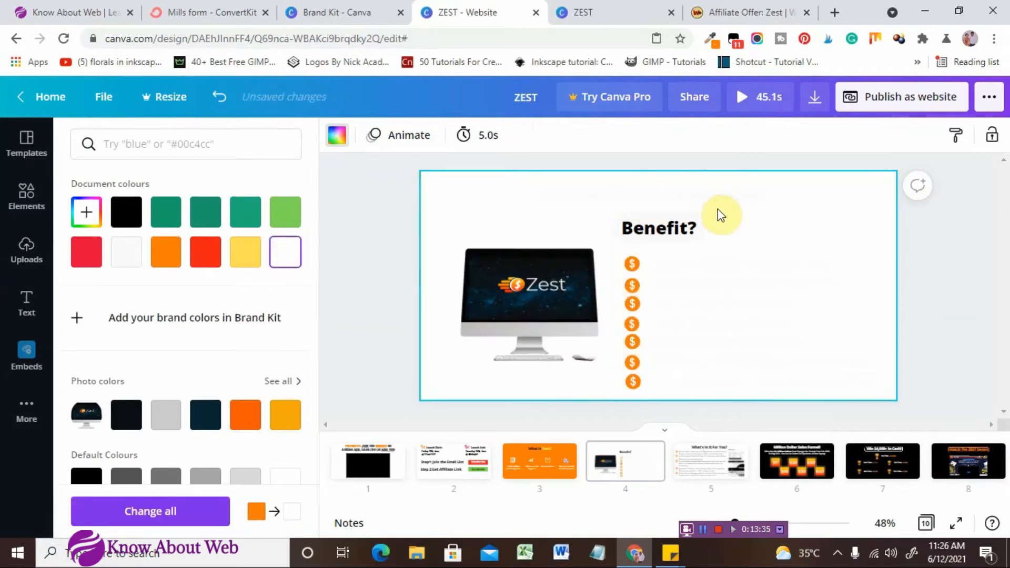
click(744, 201)
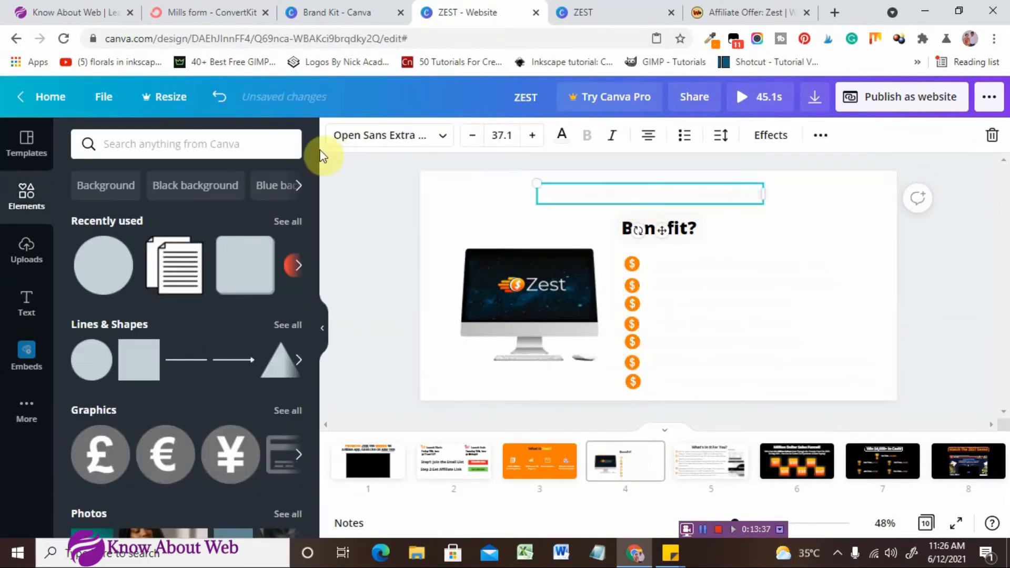
click(559, 139)
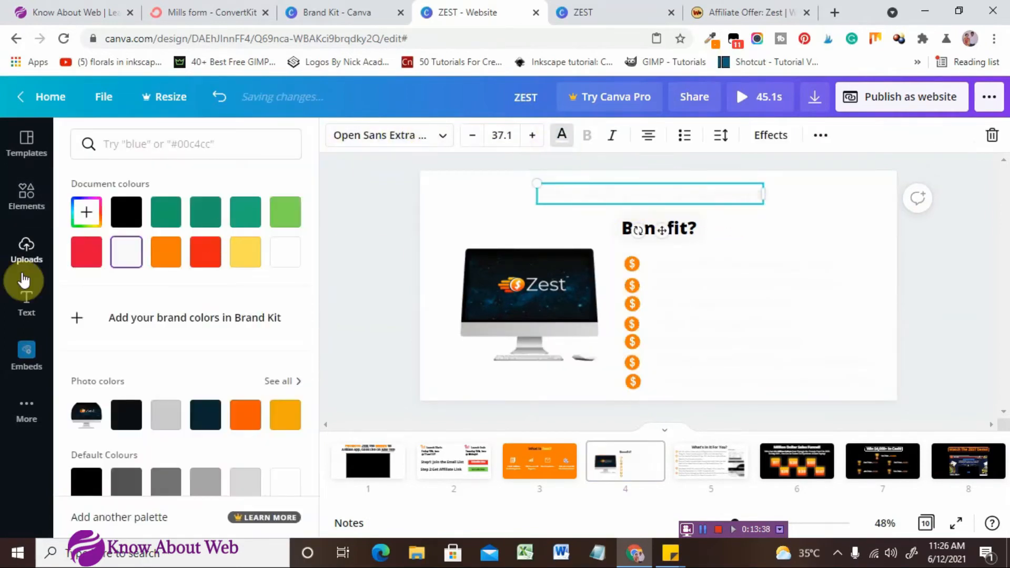
click(127, 212)
Colour the rounded shape behind "Benefit?" orange and the text of the benefits list black
click(654, 227)
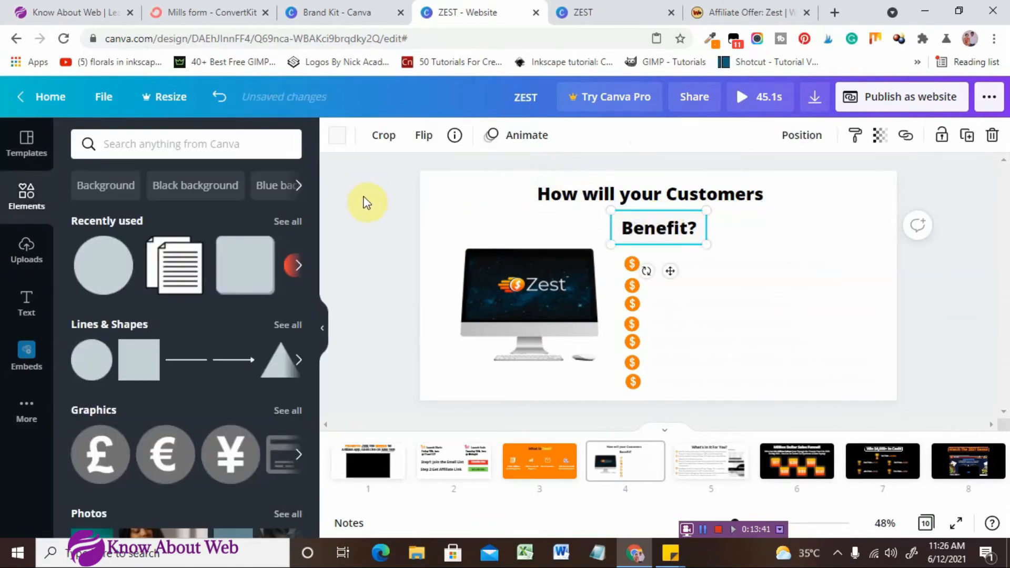
click(337, 136)
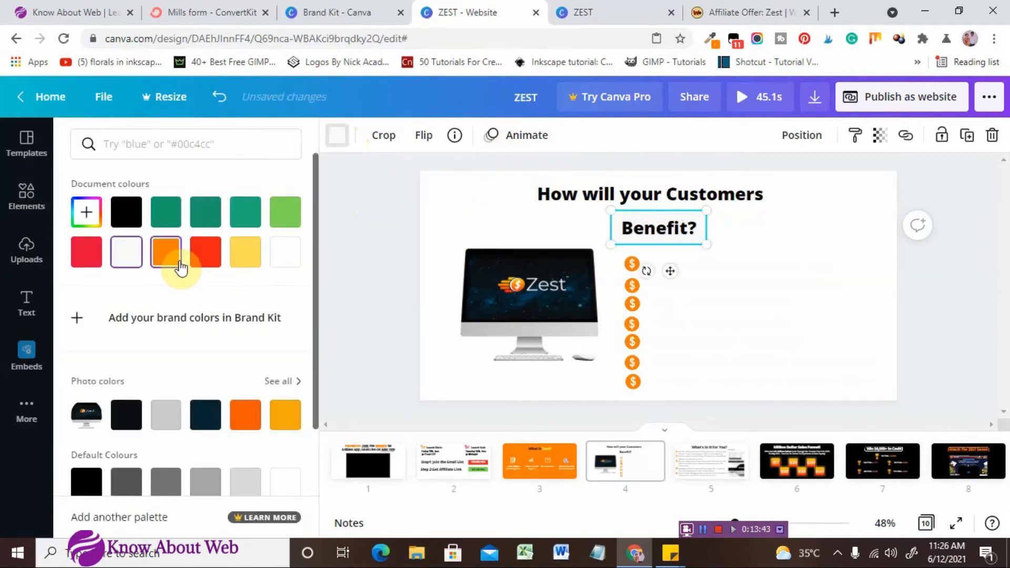
click(178, 265)
click(733, 307)
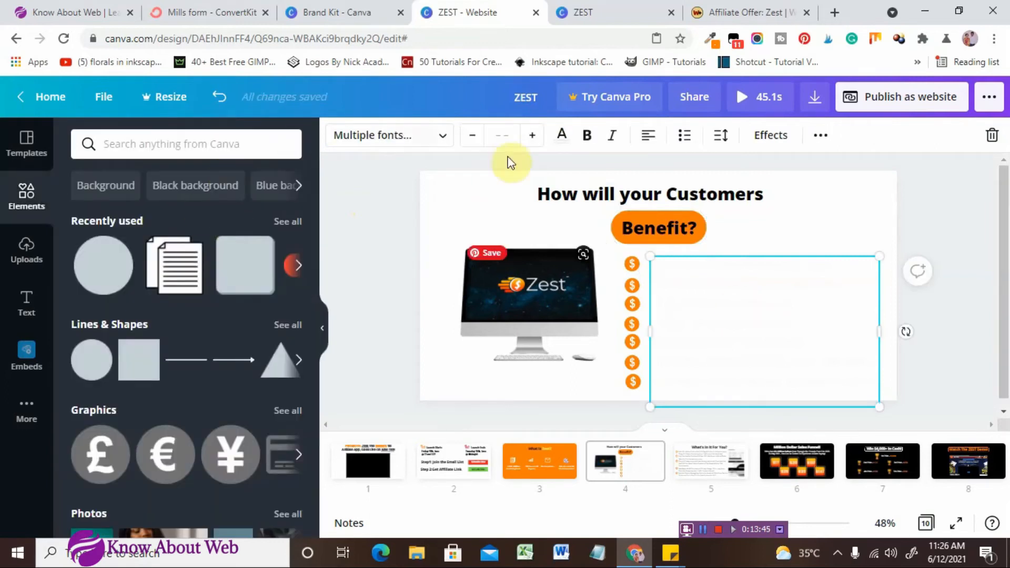
click(561, 138)
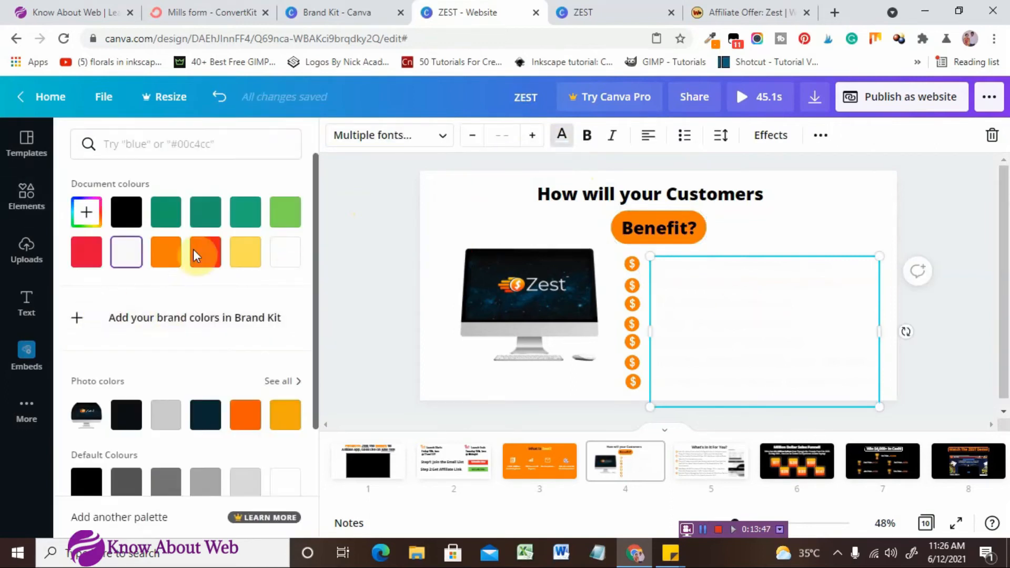
click(126, 212)
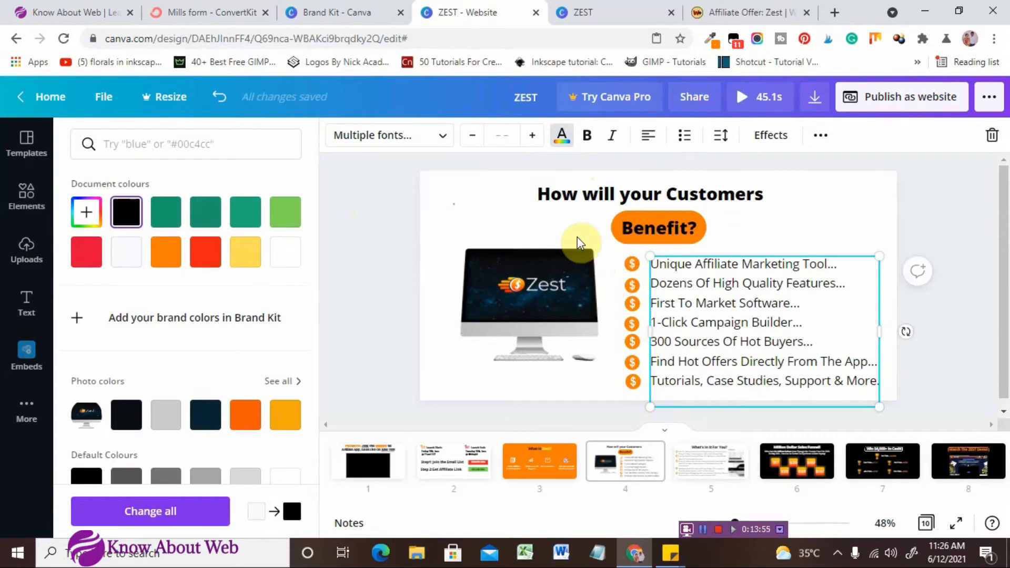
Search the elements for "dollars" and add the round grey dollar icon near the benefits page's upper-left corner
click(25, 195)
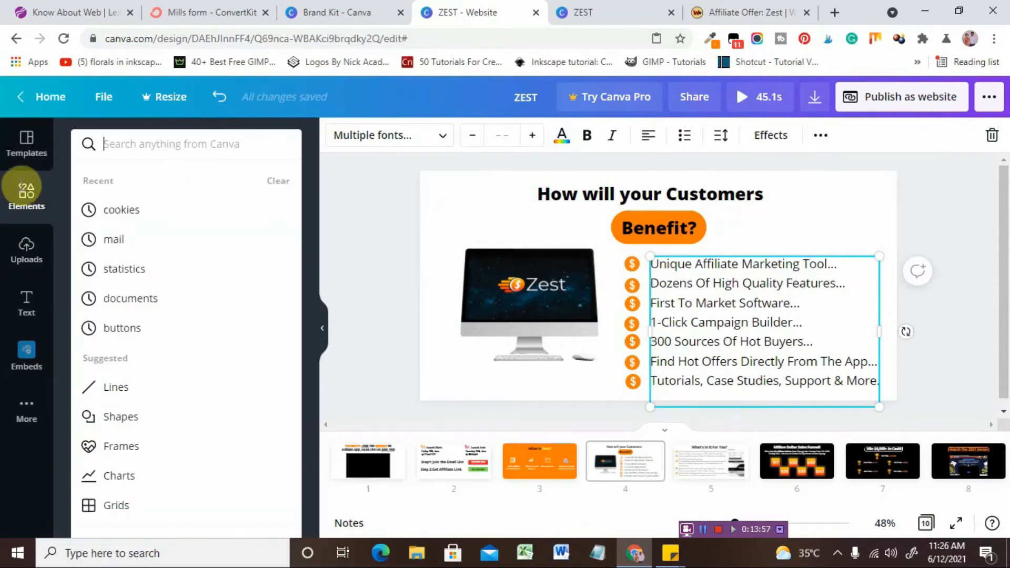
text(dollars)
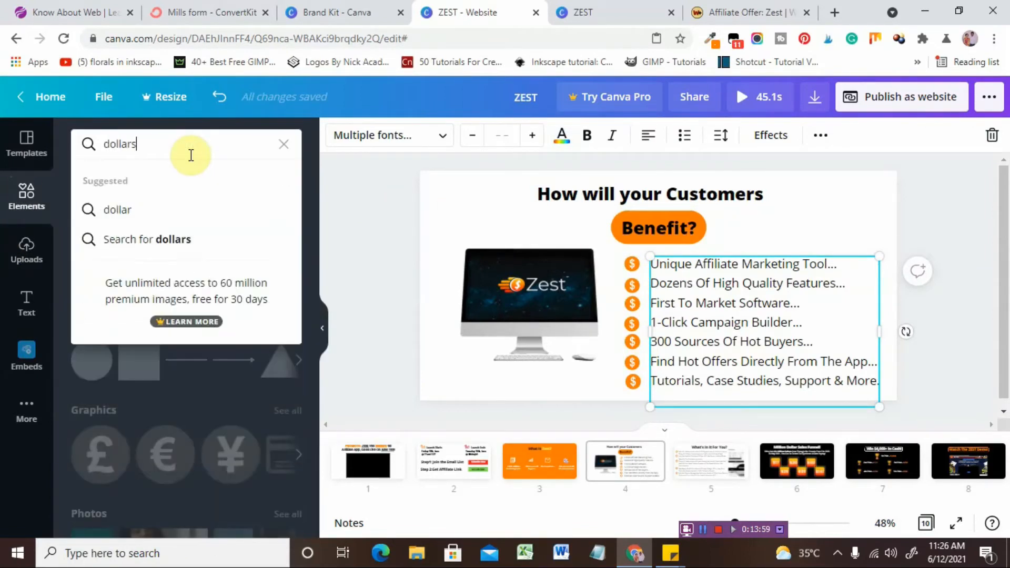
key(Return)
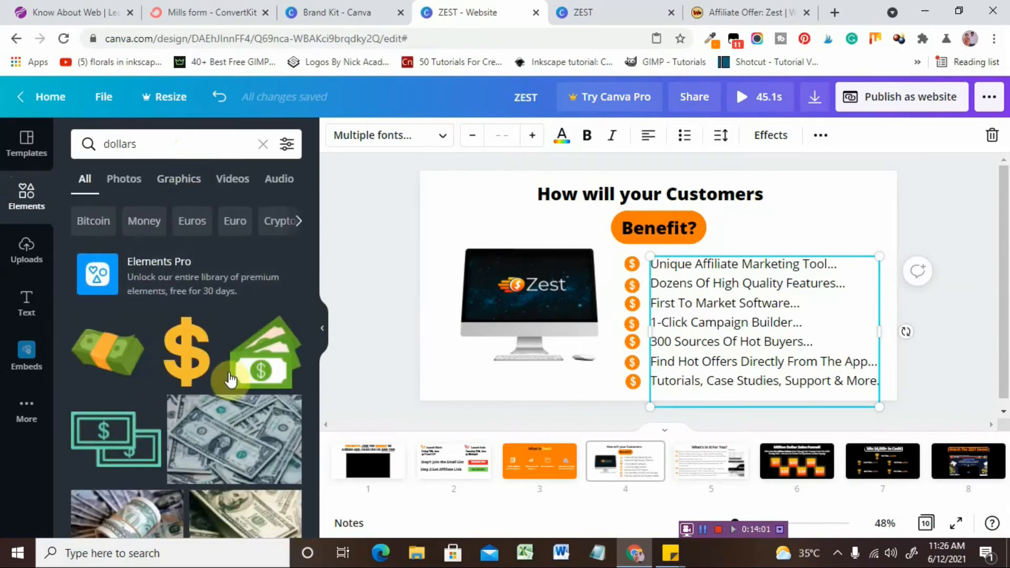
scroll(196, 353, down, 3)
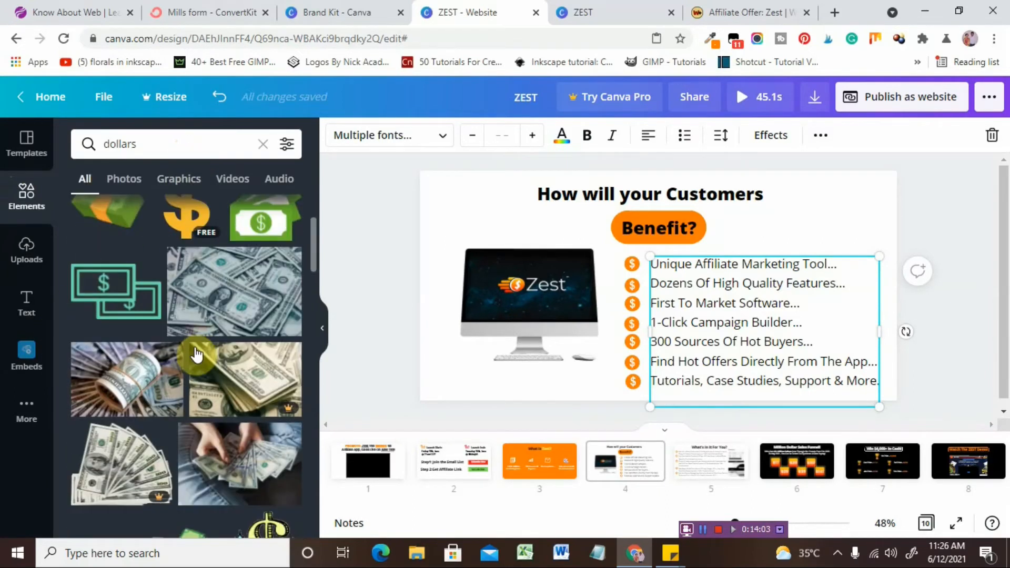
scroll(196, 353, down, 8)
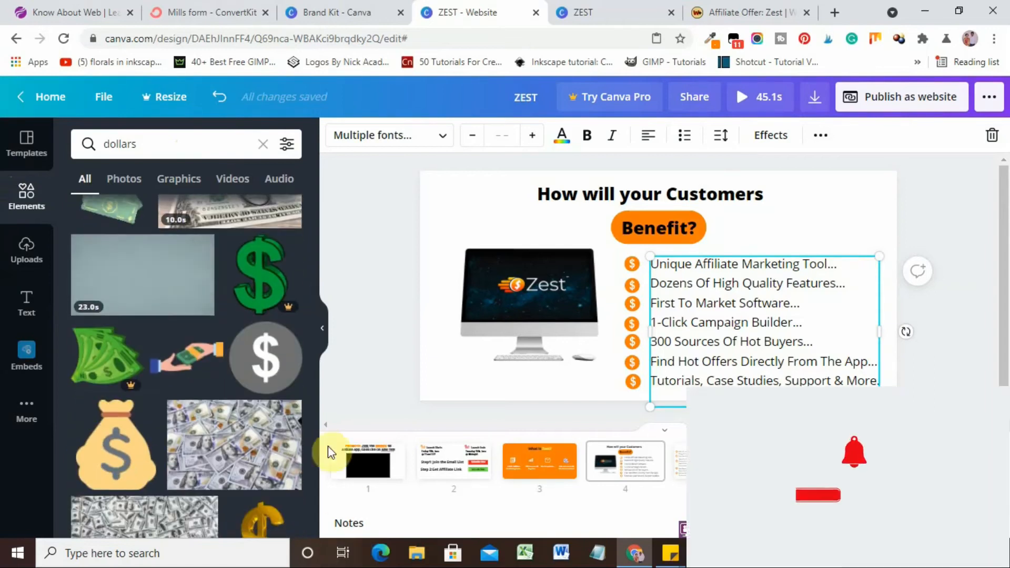
drag(264, 358, 446, 238)
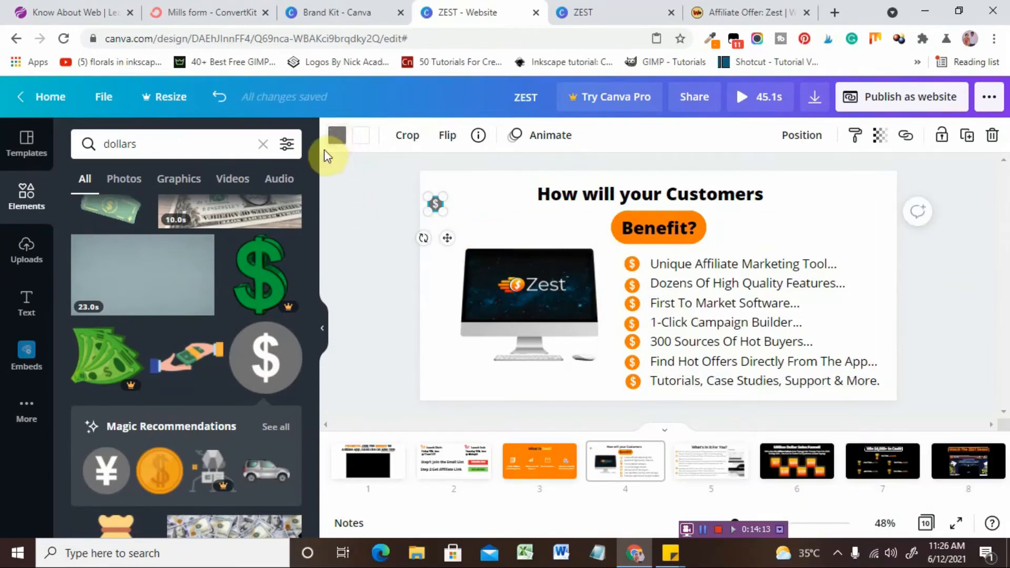
Recolour the added dollar icon's grey circle orange and delete the icon from the page
click(338, 135)
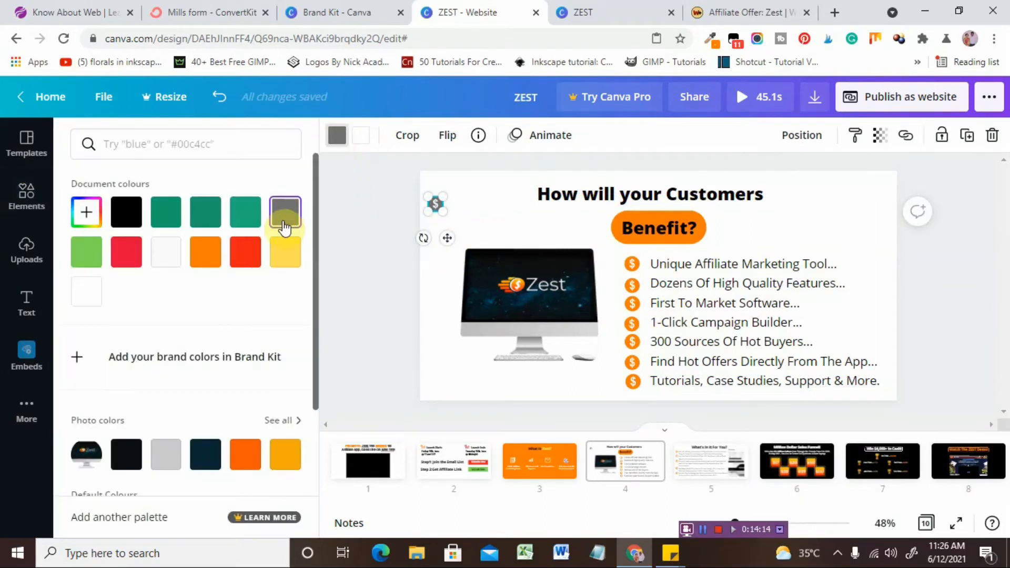
click(205, 252)
click(463, 214)
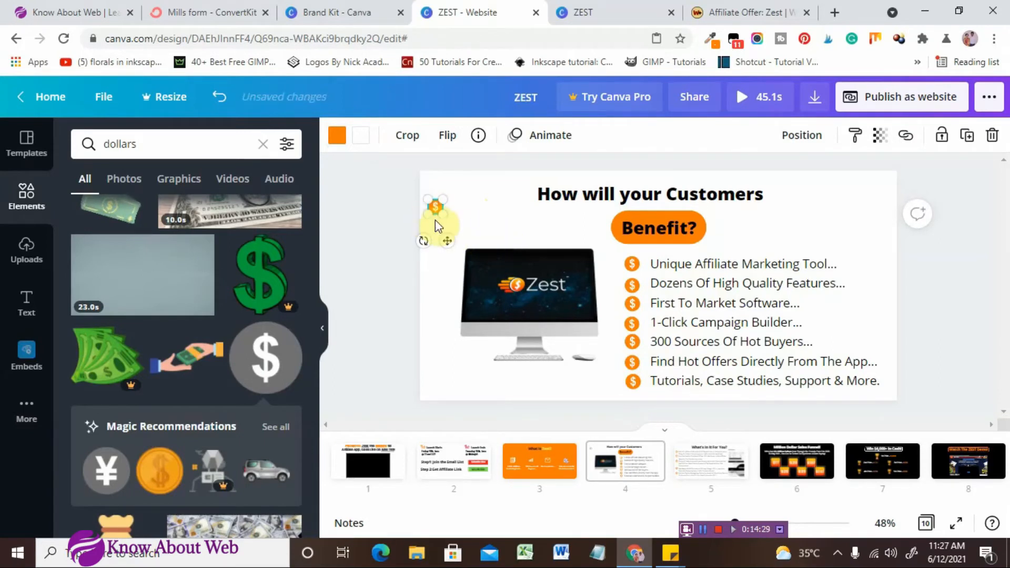
mouse_move(448, 233)
mouse_down()
mouse_move(435, 204)
mouse_move(441, 222)
mouse_up()
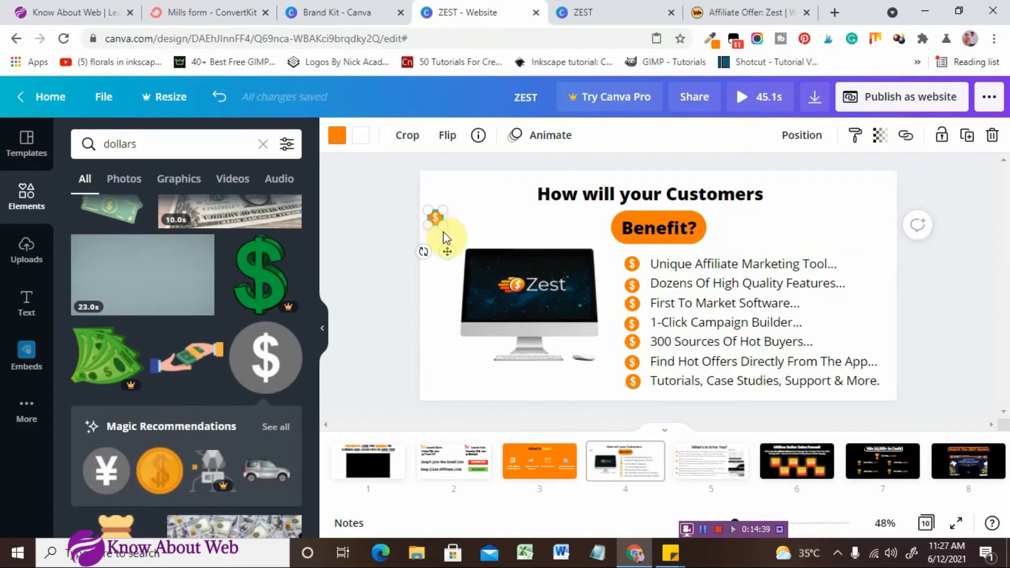
key(Delete)
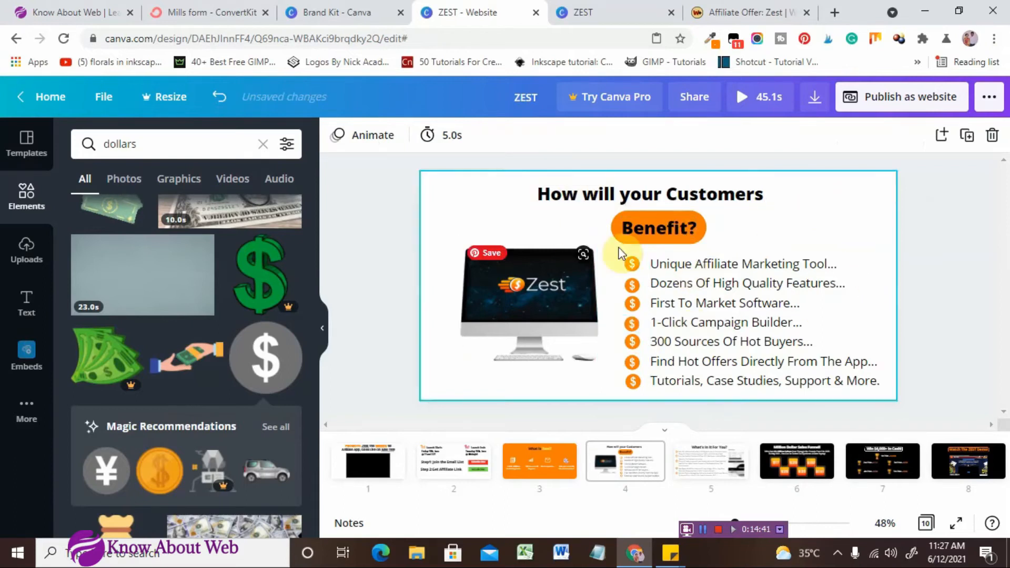
Examine the benefits, "What's In It For You?", "Million Dollar Sales Funnel!" and "Win $4,000+ In Cash!" pages
click(524, 342)
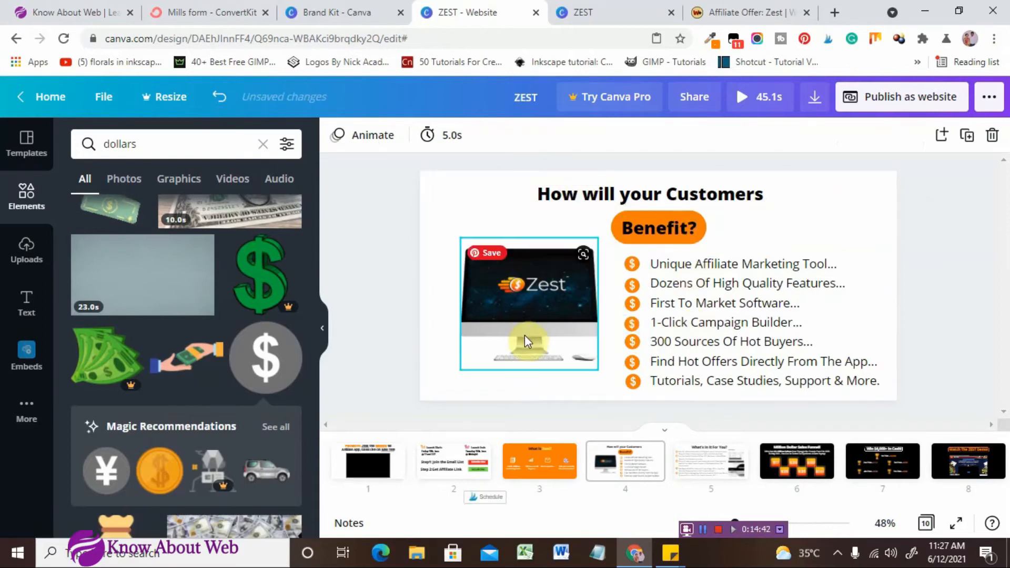
click(925, 332)
scroll(916, 341, down, 3)
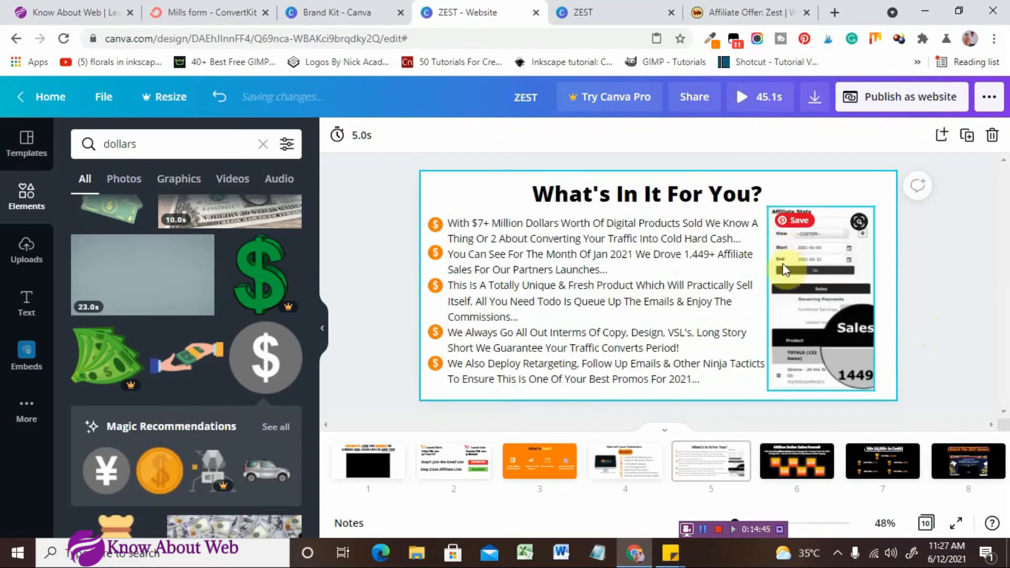
click(773, 263)
click(594, 298)
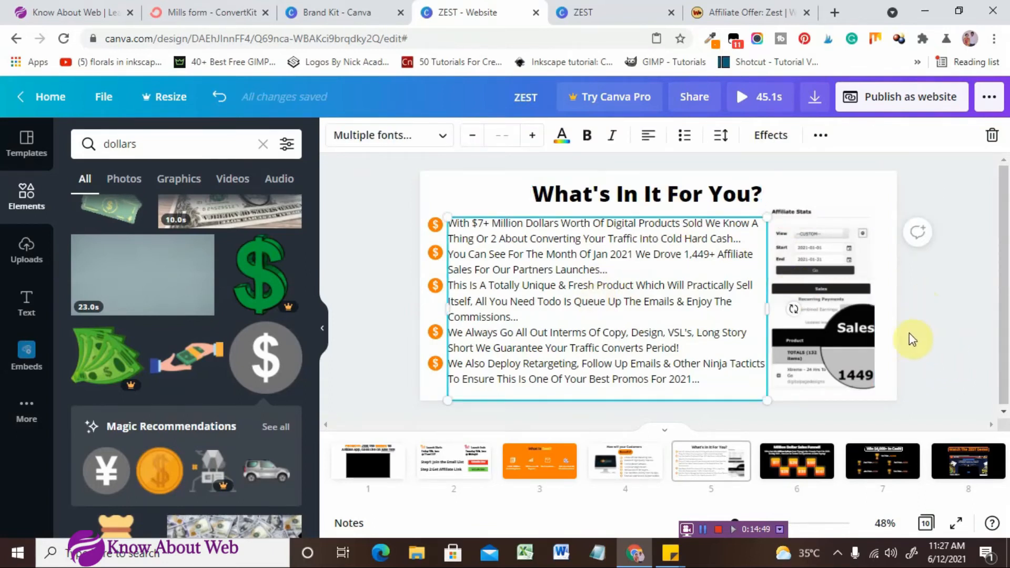
scroll(921, 331, down, 1)
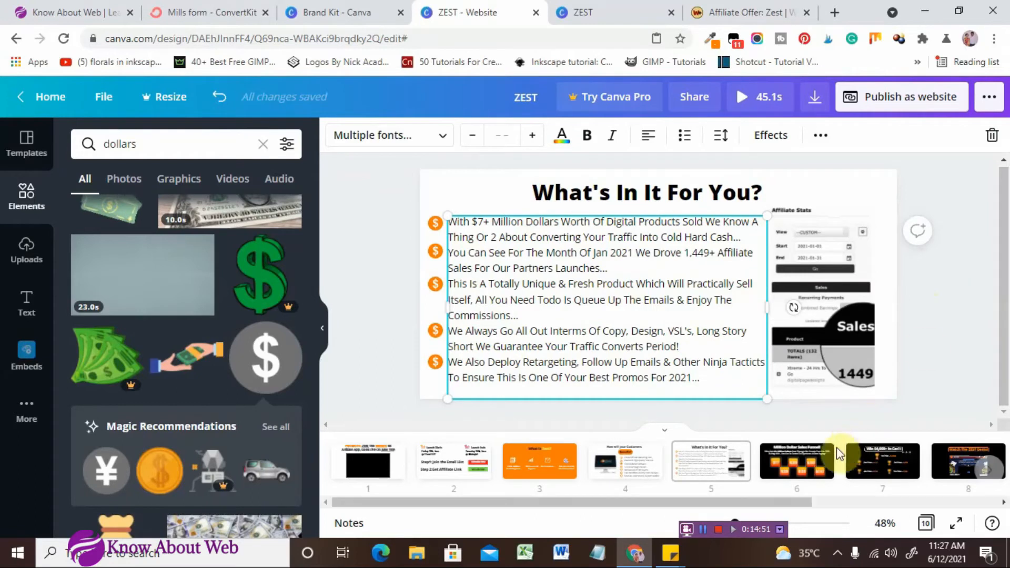
click(808, 478)
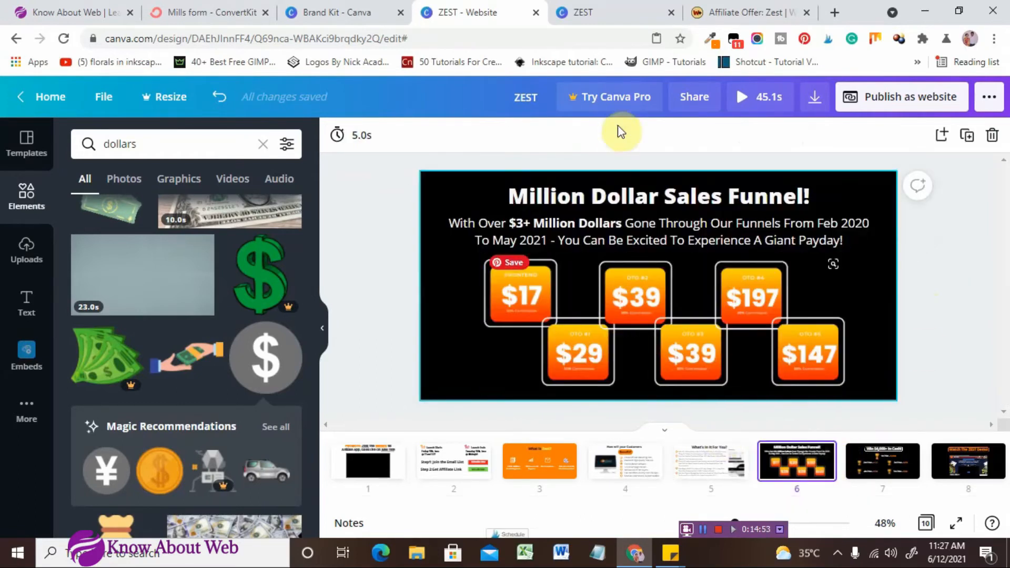
click(875, 480)
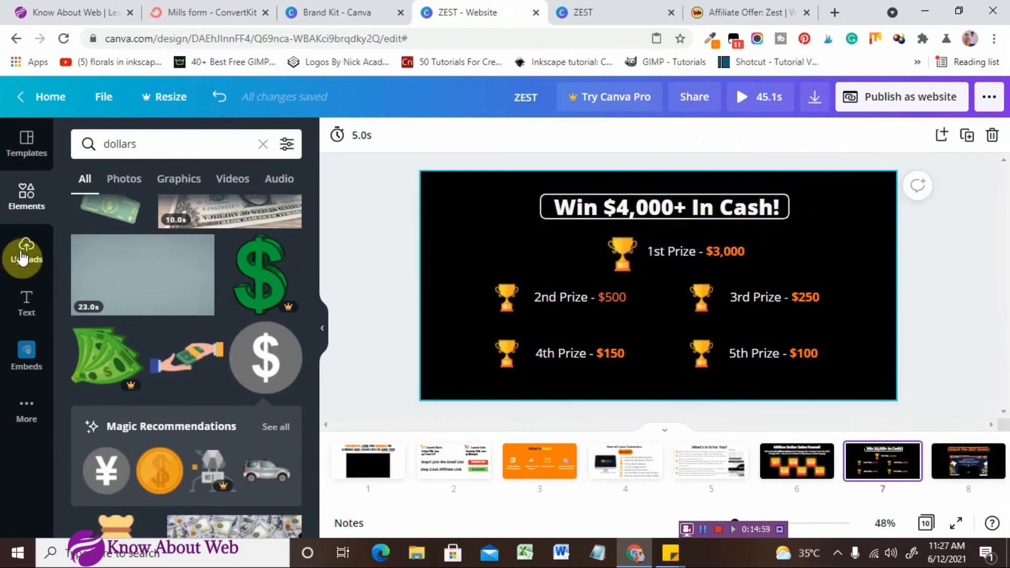
Clear the "dollars" search and browse the full Lines & Shapes collection for square outlines
click(192, 144)
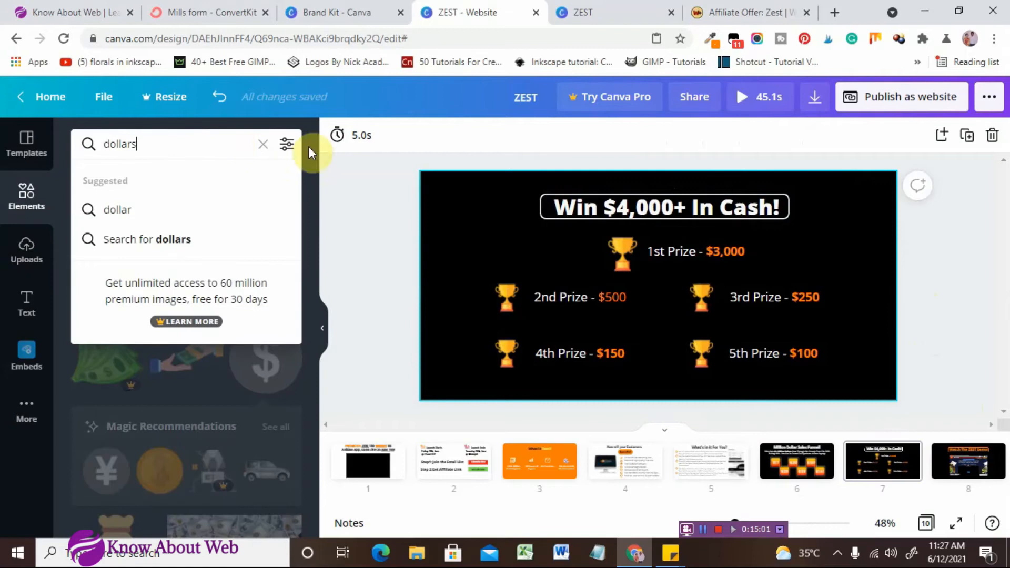
click(263, 145)
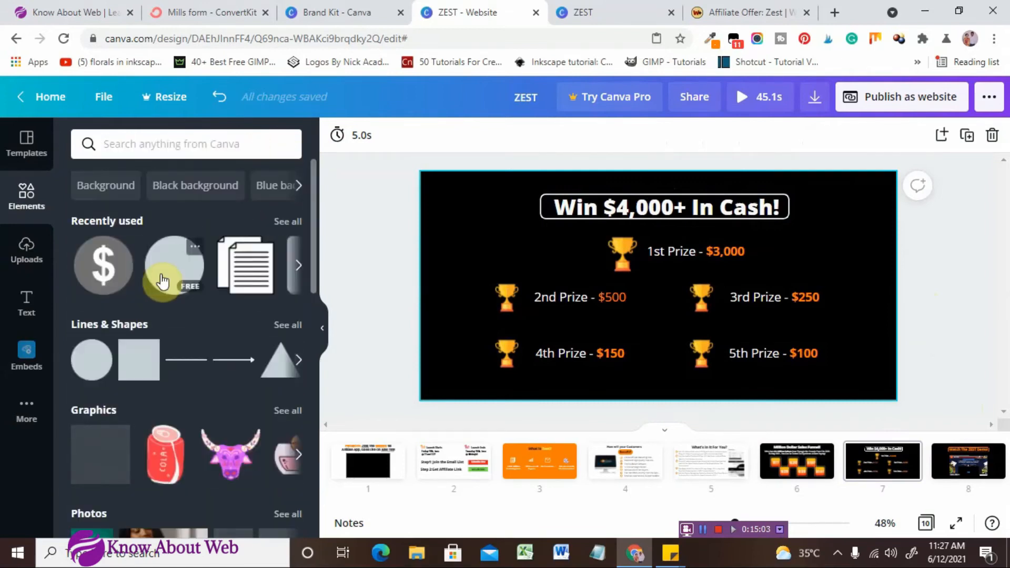
click(277, 326)
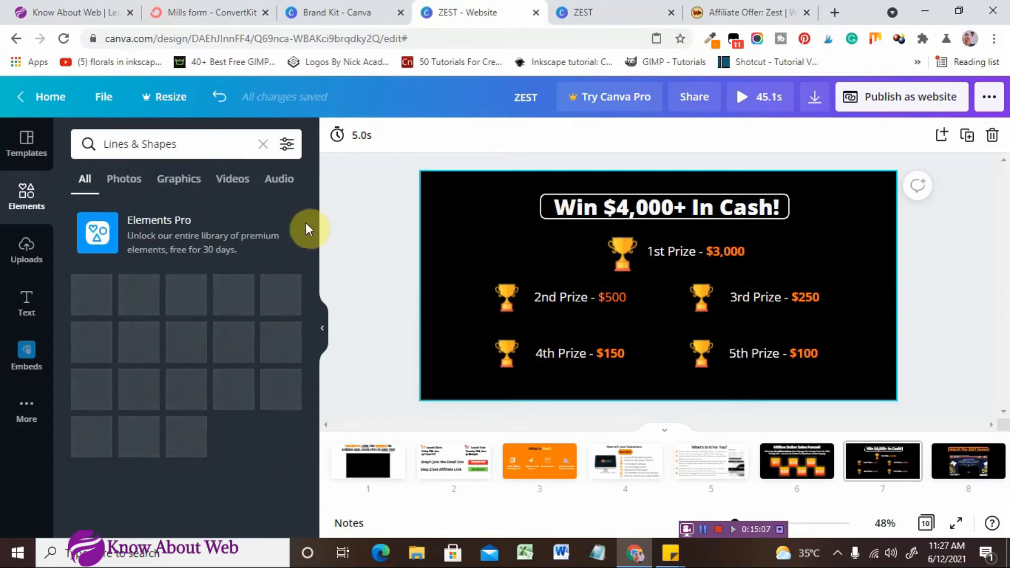
scroll(288, 424, down, 5)
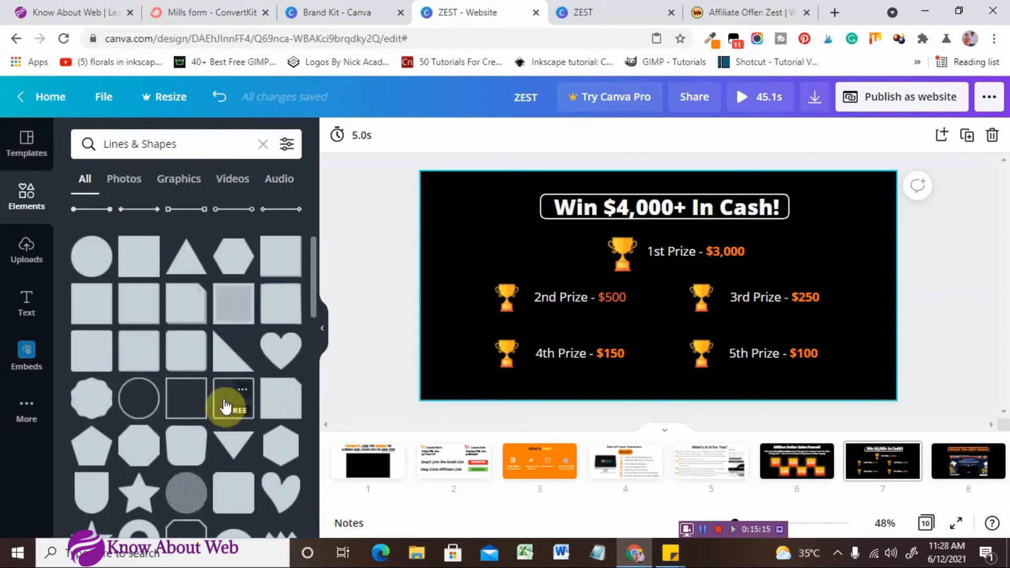
Add a blank page after the "Win $4,000+ In Cash!" page and place a rounded square outline on it
click(807, 463)
click(901, 457)
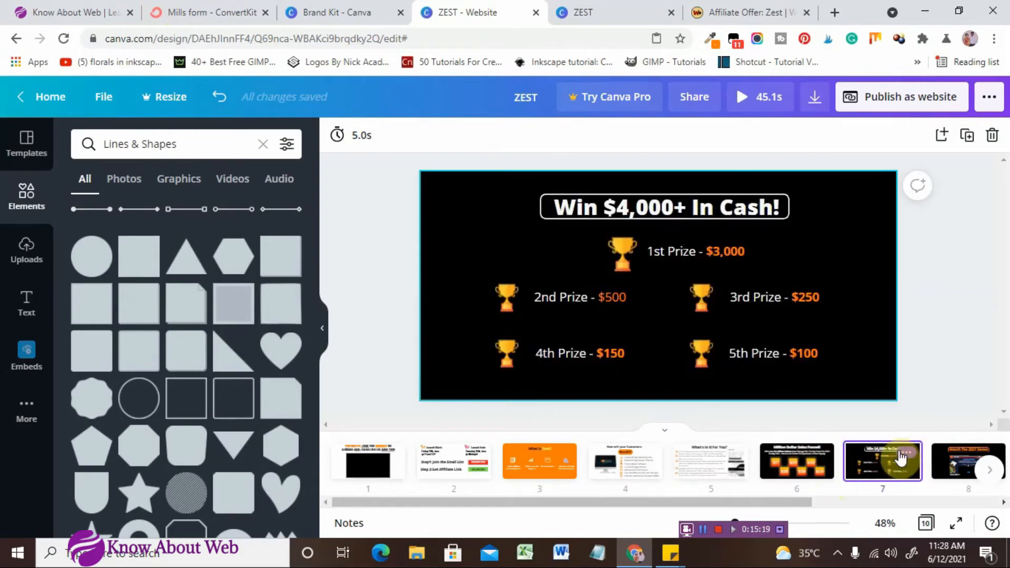
click(905, 455)
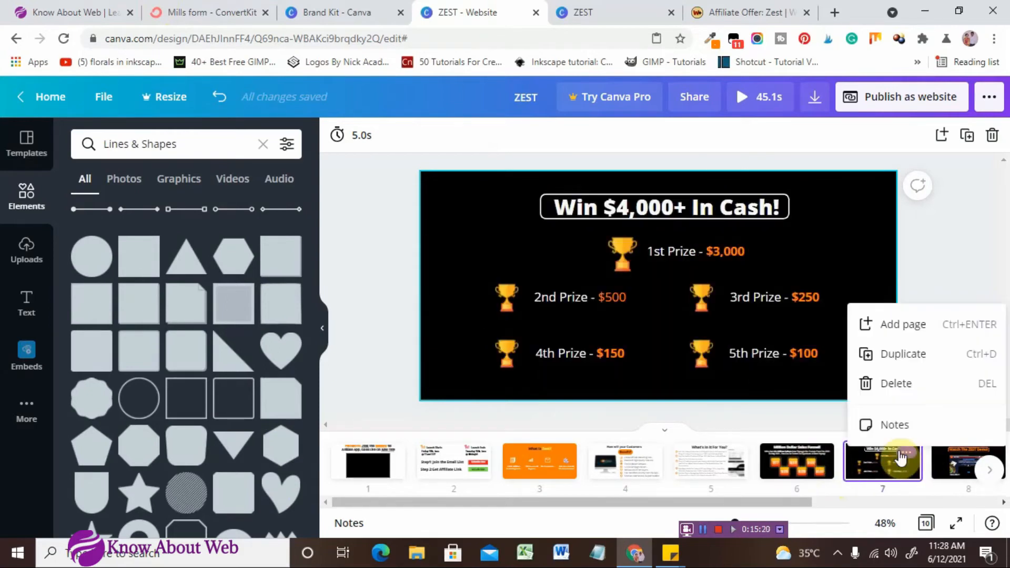
click(916, 342)
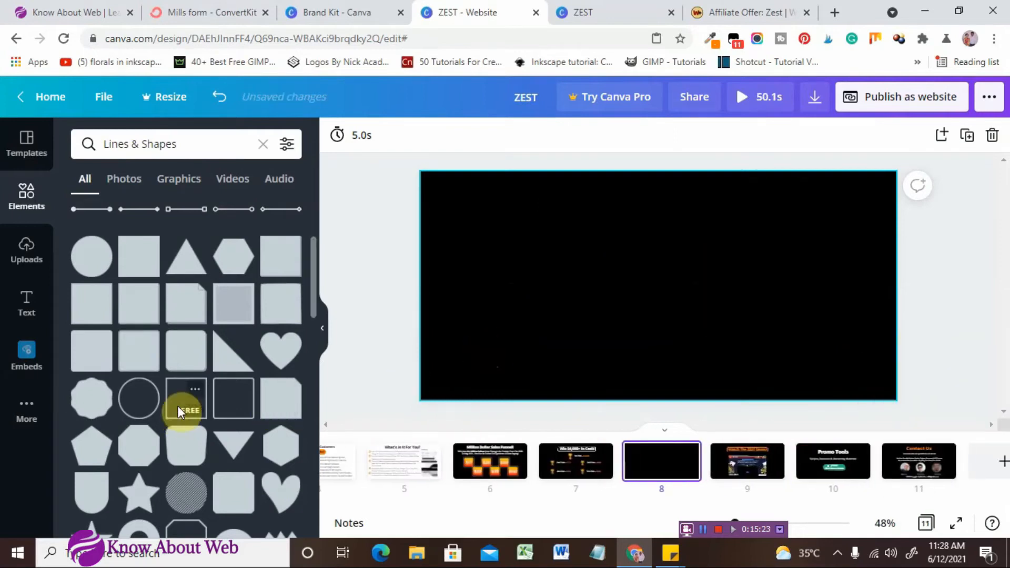
click(235, 406)
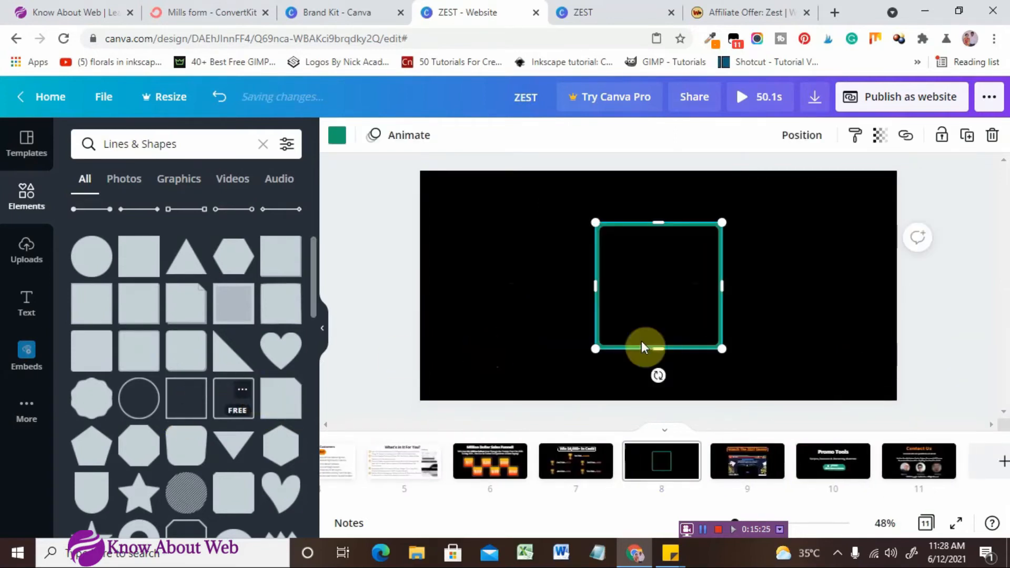
Flatten the outline into a low, wide rectangle, recolour it orange and move it up to the middle of the page
drag(630, 215, 648, 320)
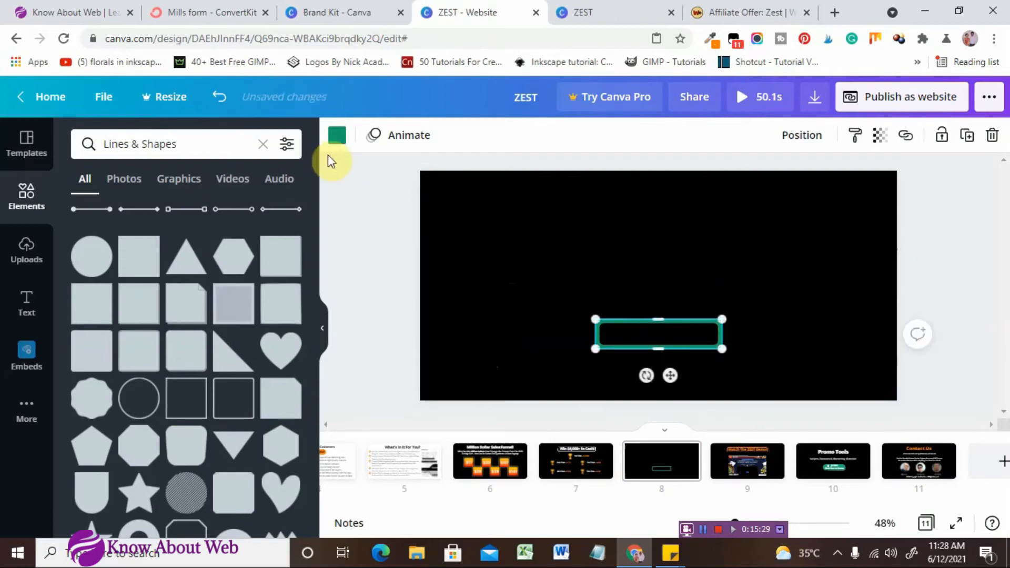
click(330, 138)
click(168, 252)
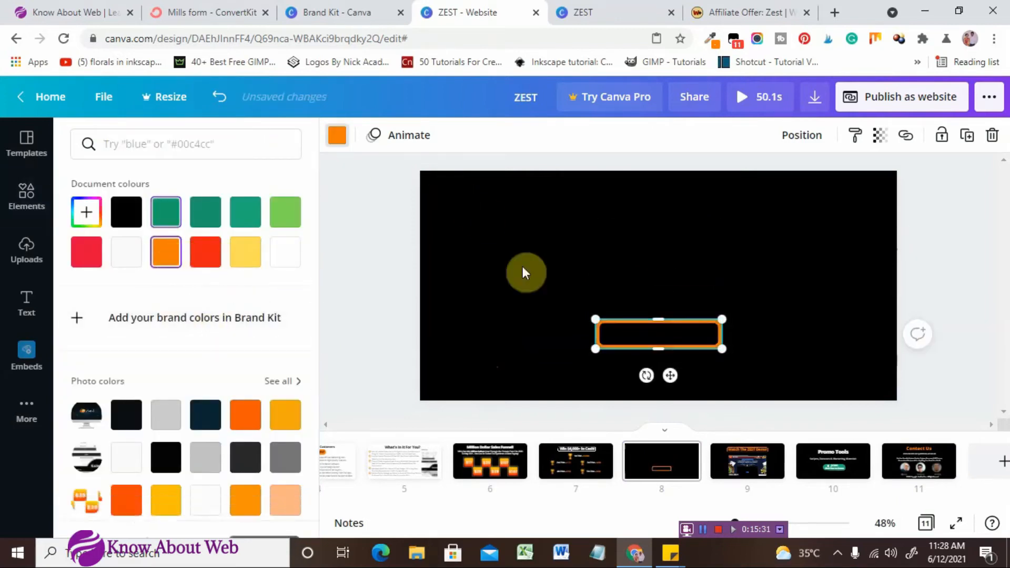
drag(641, 333, 638, 269)
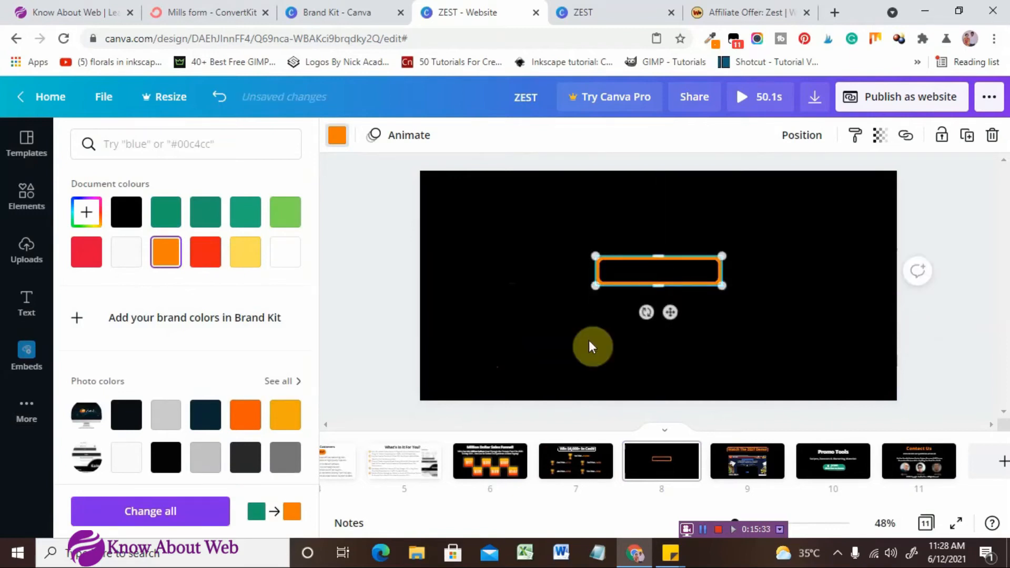
click(537, 342)
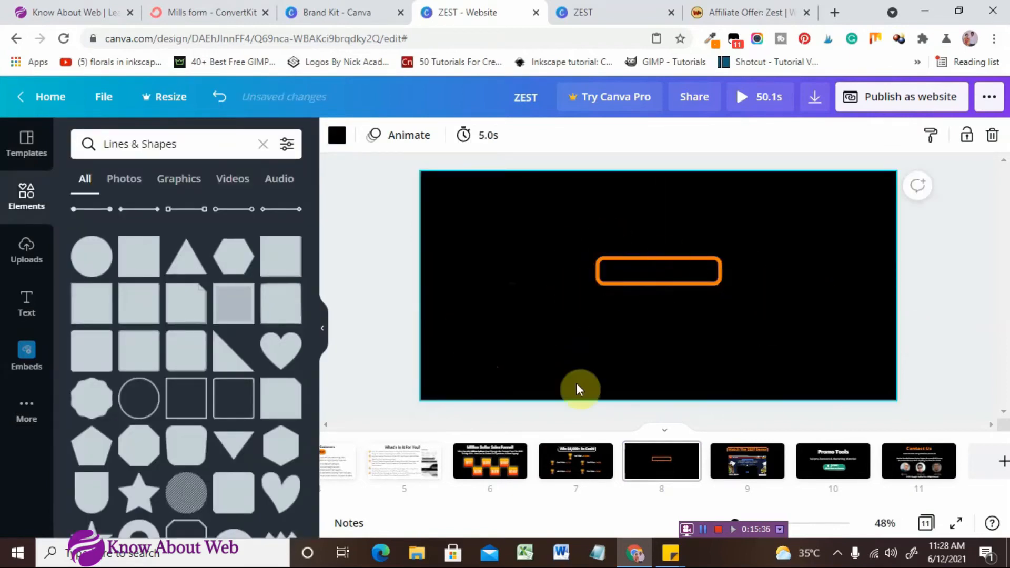
Return to the "Win $4,000+ In Cash!" page, search the elements for "winner cup" and browse the trophy graphics
click(599, 452)
click(550, 463)
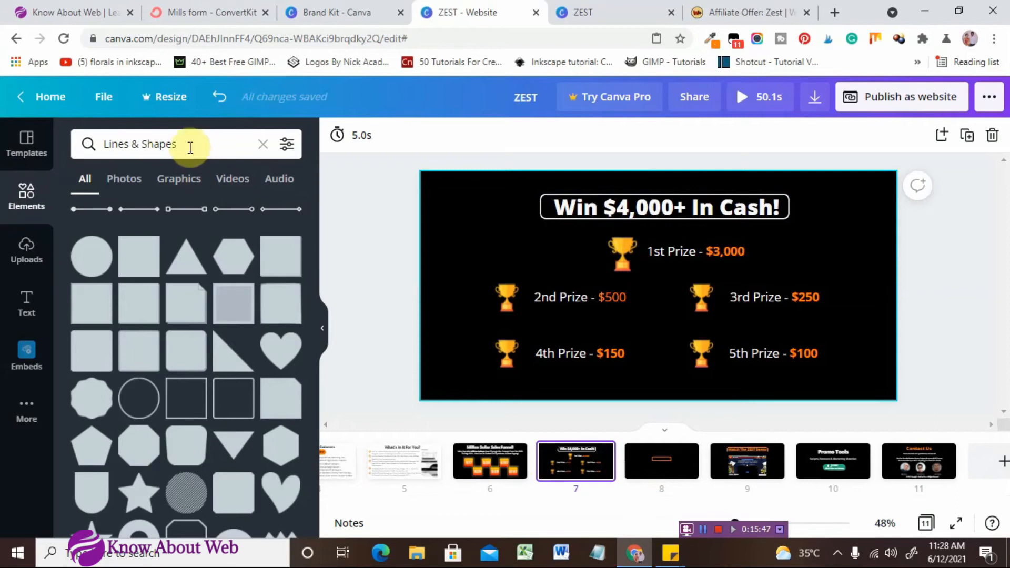
click(176, 141)
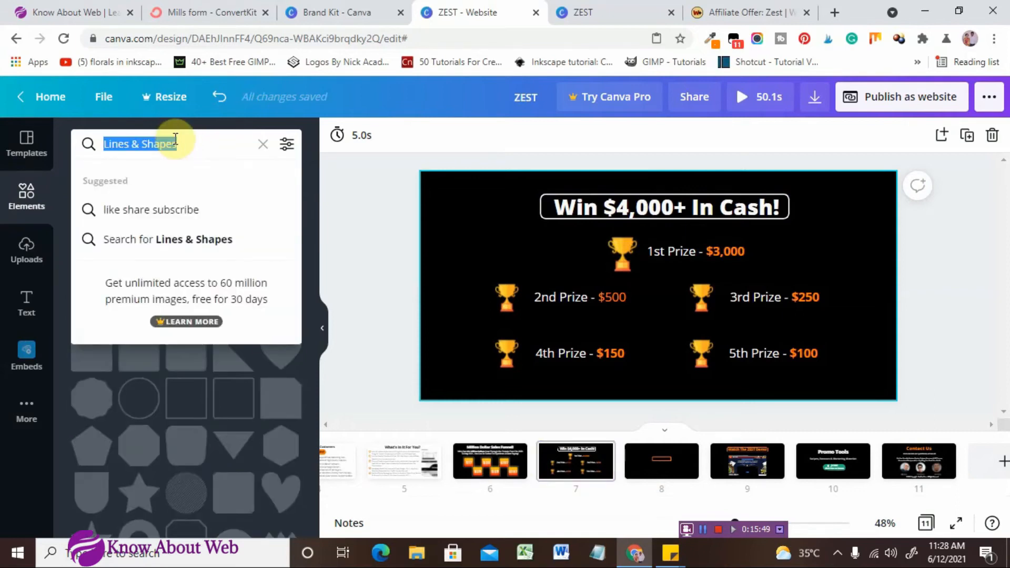
text(winner cup)
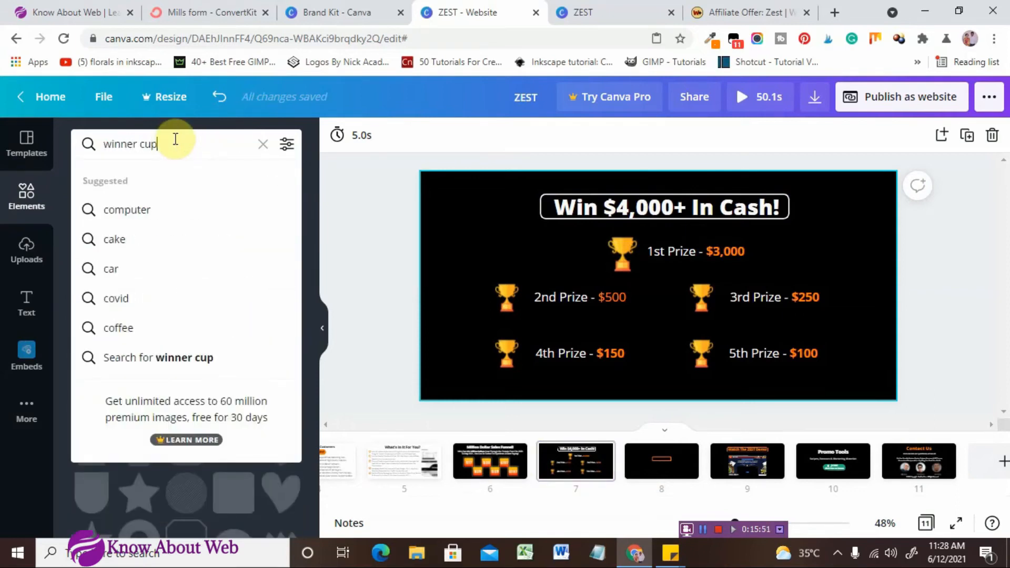
key(Return)
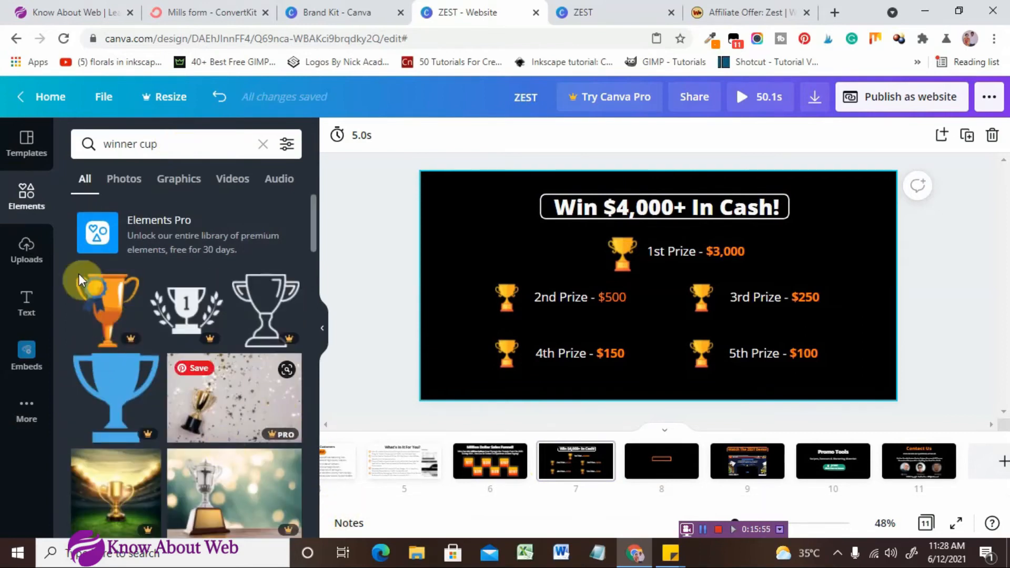
scroll(196, 266, down, 5)
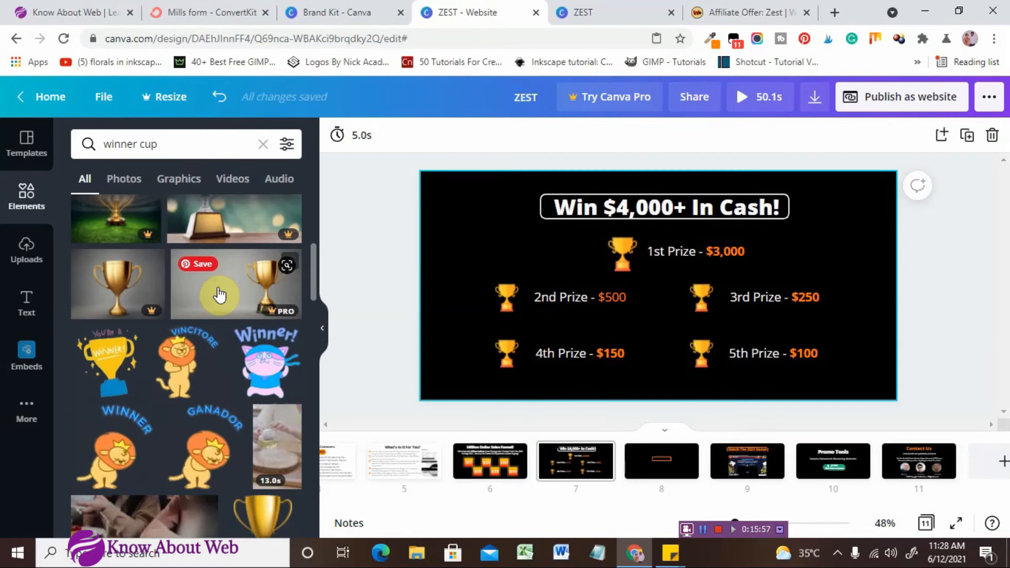
scroll(220, 294, down, 2)
scroll(220, 295, down, 3)
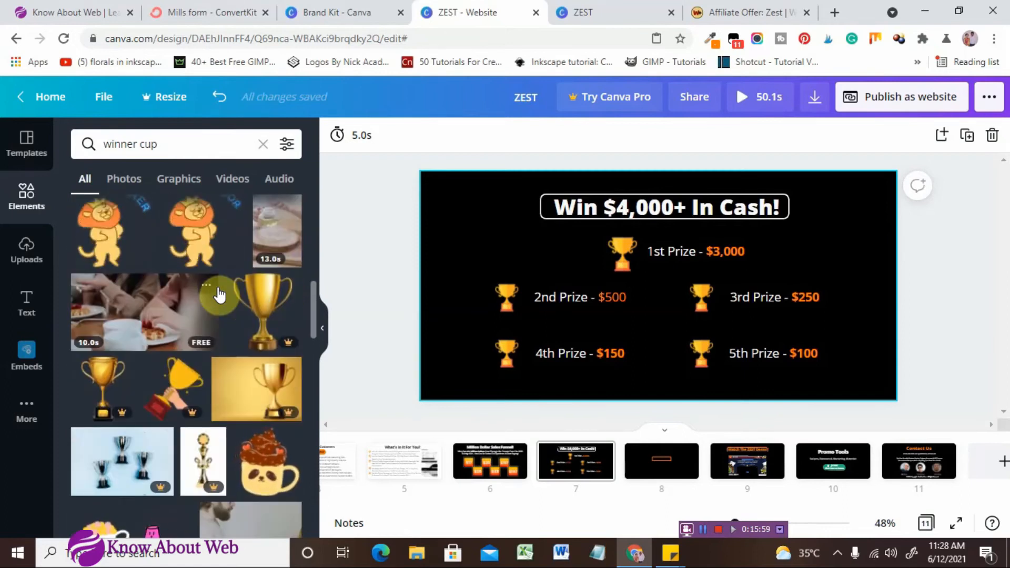
scroll(220, 294, down, 6)
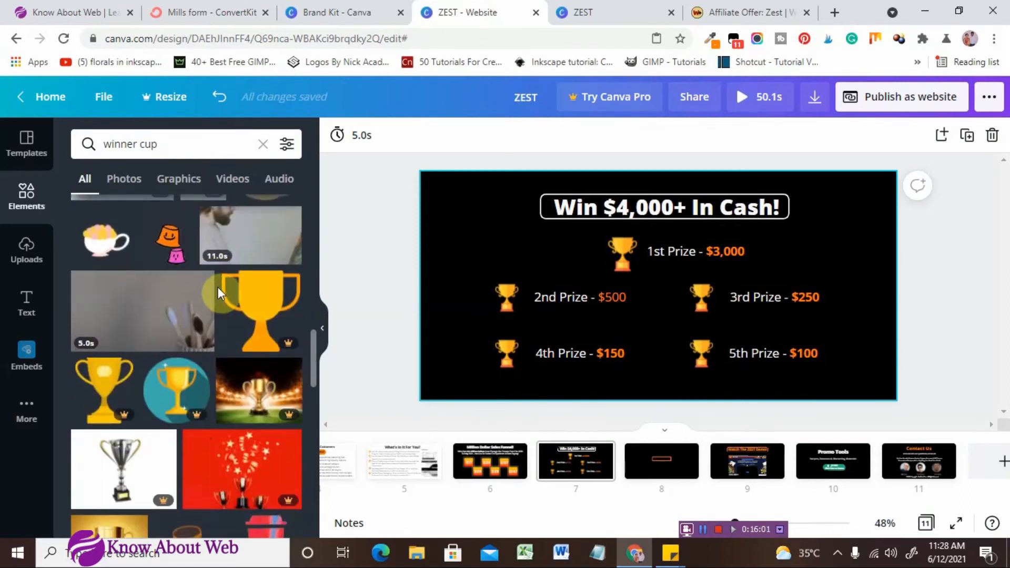
scroll(217, 286, down, 3)
scroll(218, 291, down, 3)
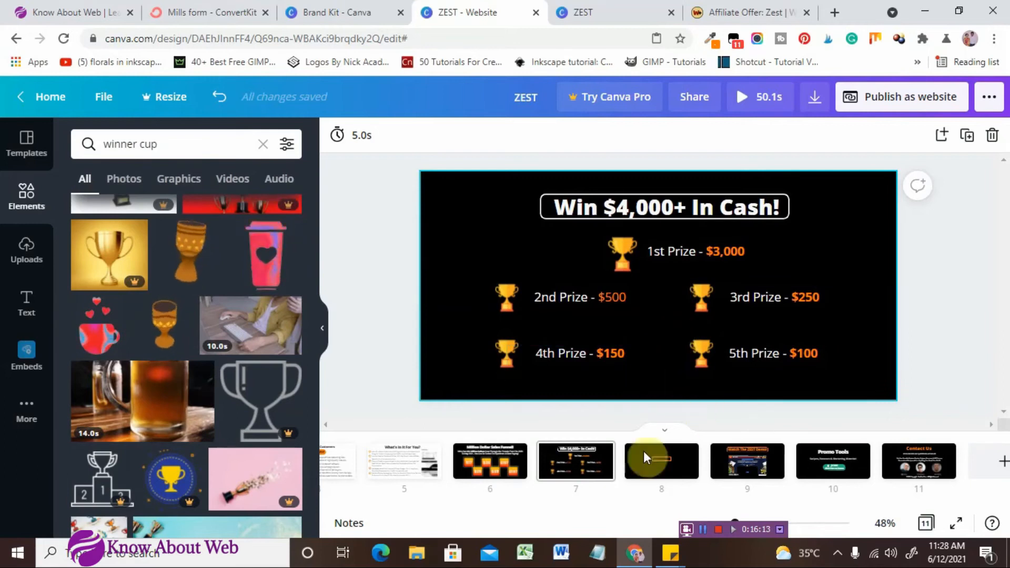
Delete the page that holds only the orange rectangle outline
click(685, 452)
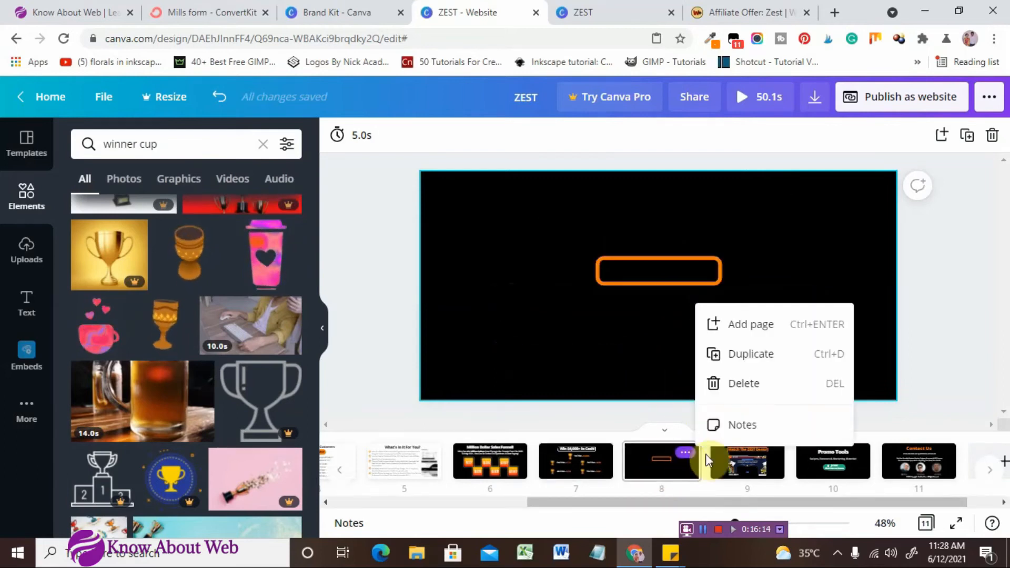
click(749, 385)
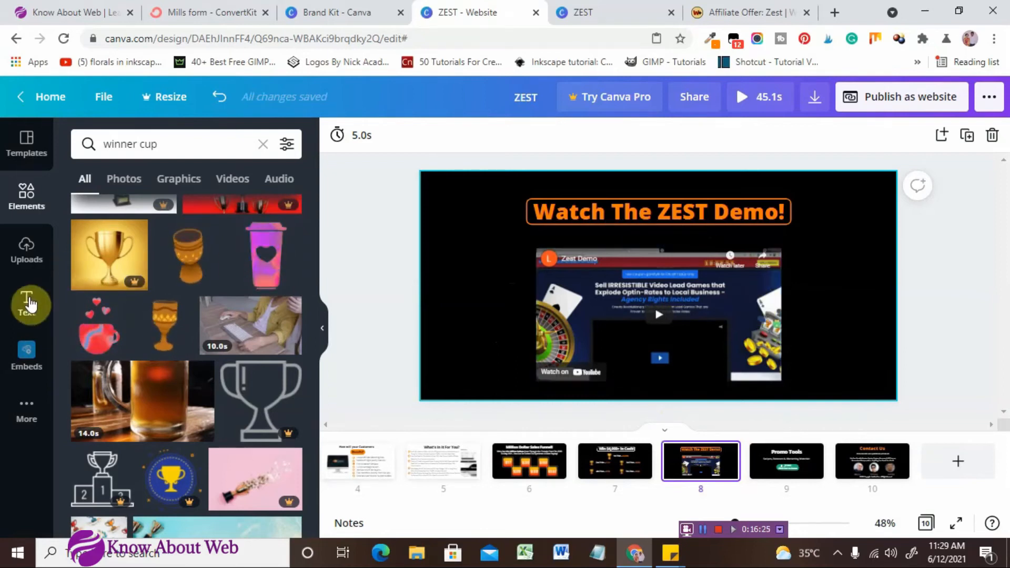
Look through the full list of media sources that can be embedded, from YouTube down to CodePen
click(22, 352)
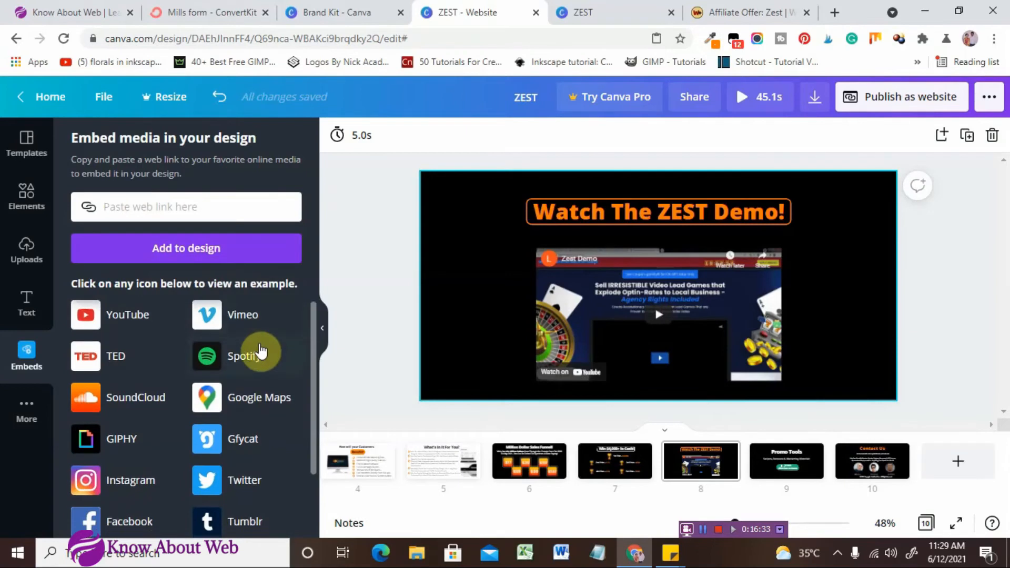
scroll(259, 350, down, 3)
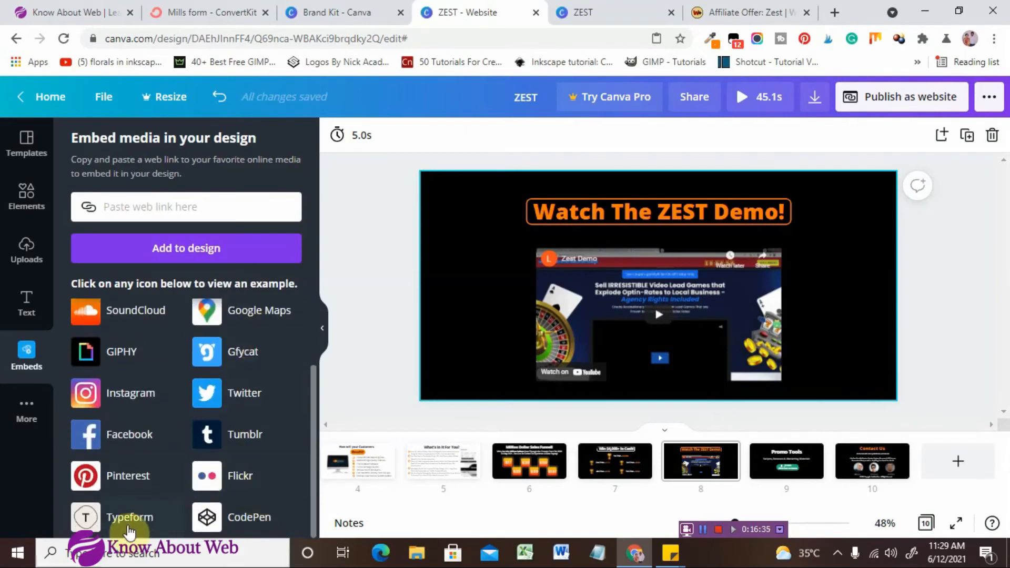
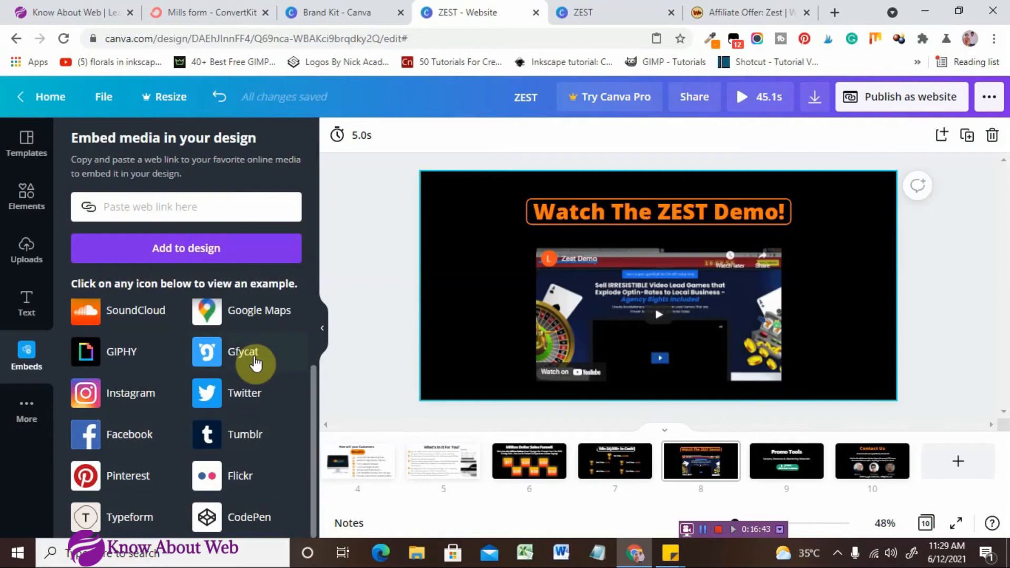
scroll(255, 363, up, 2)
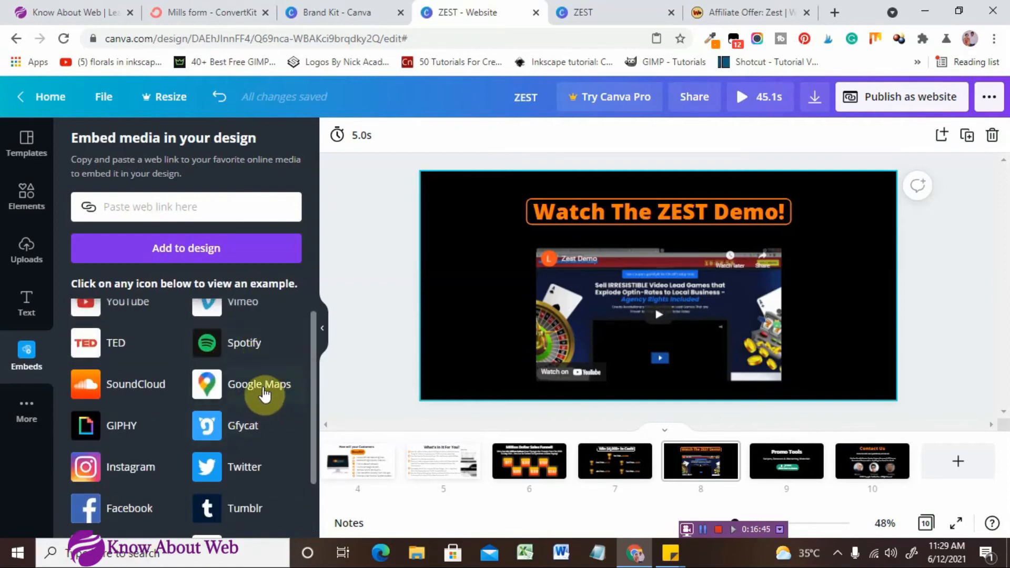
scroll(158, 330, up, 1)
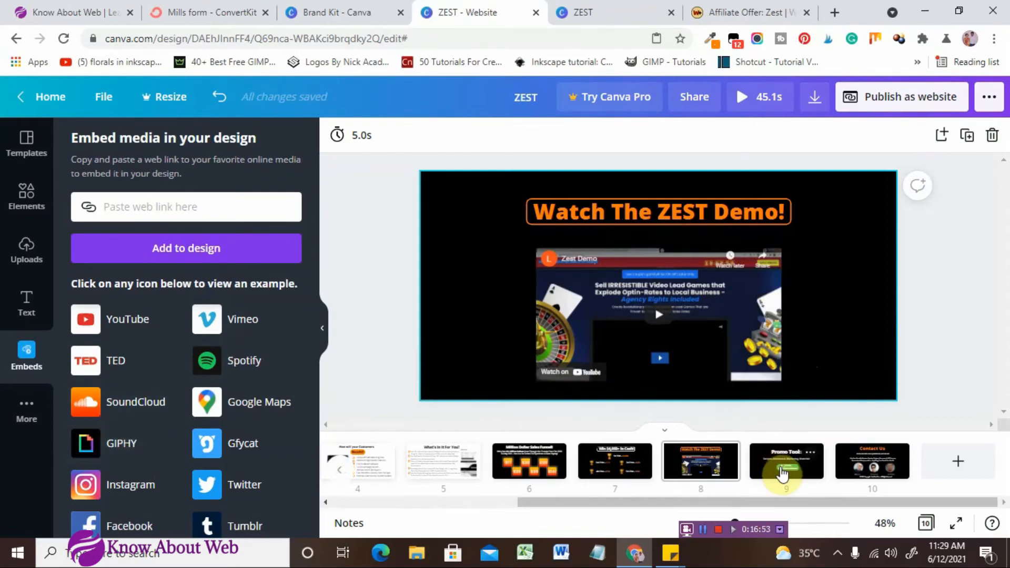
Add a blank page after the "Watch The ZEST Demo!" page and embed the GIPHY example on it
click(726, 456)
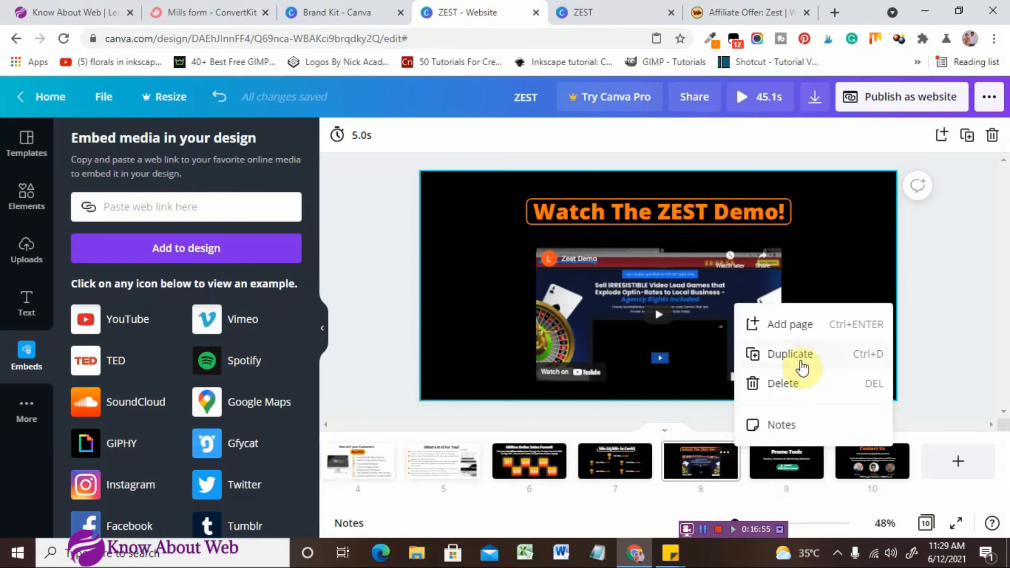
click(816, 334)
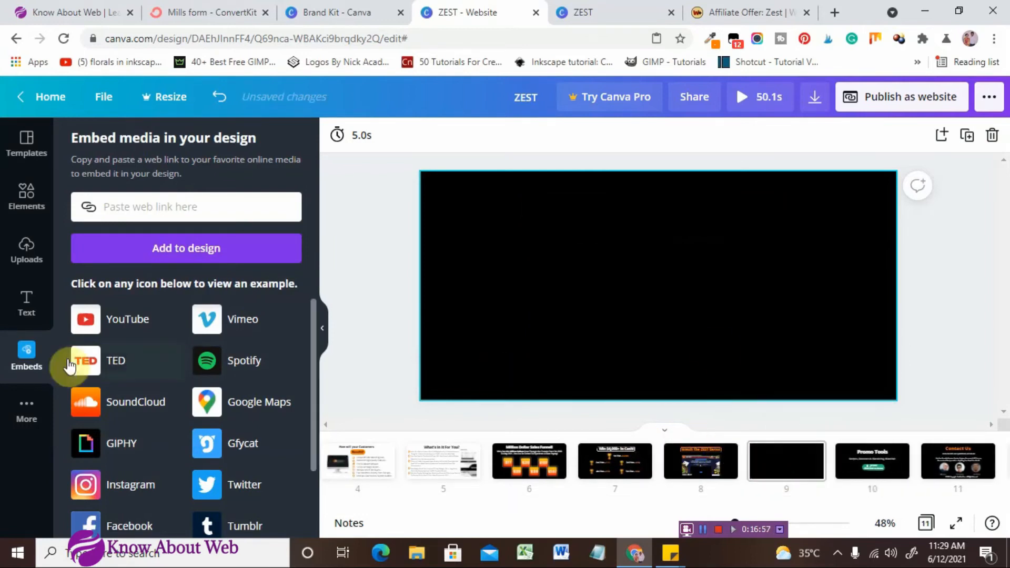
click(121, 444)
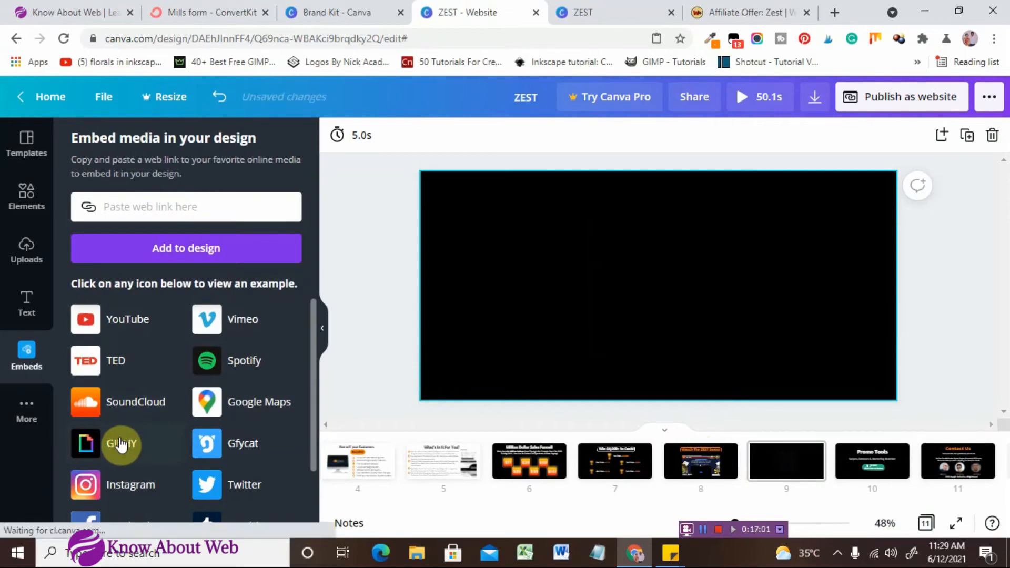
click(635, 308)
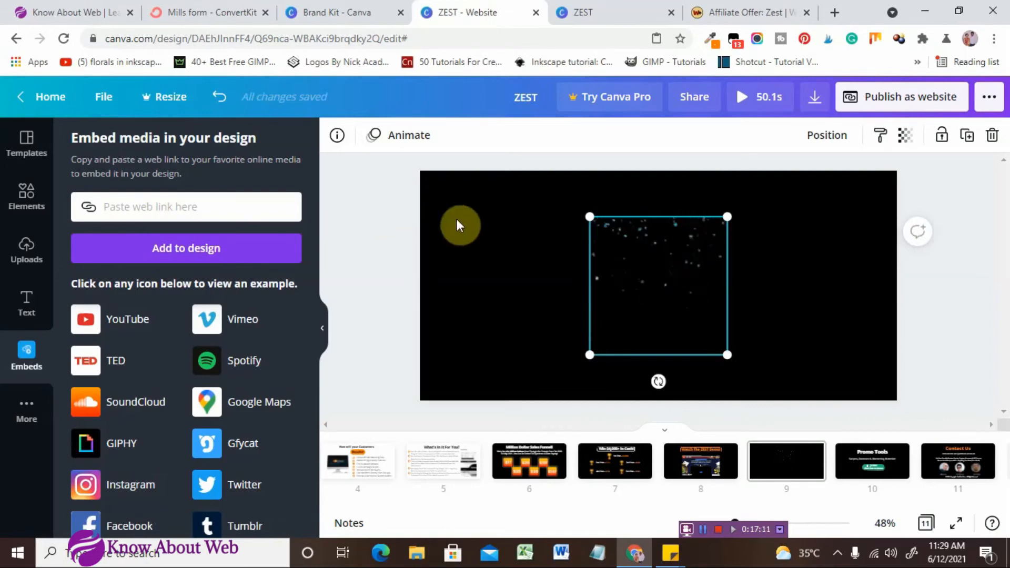
Interact with the GIPHY embed, and delete it along with the blank page that holds it
double_click(598, 225)
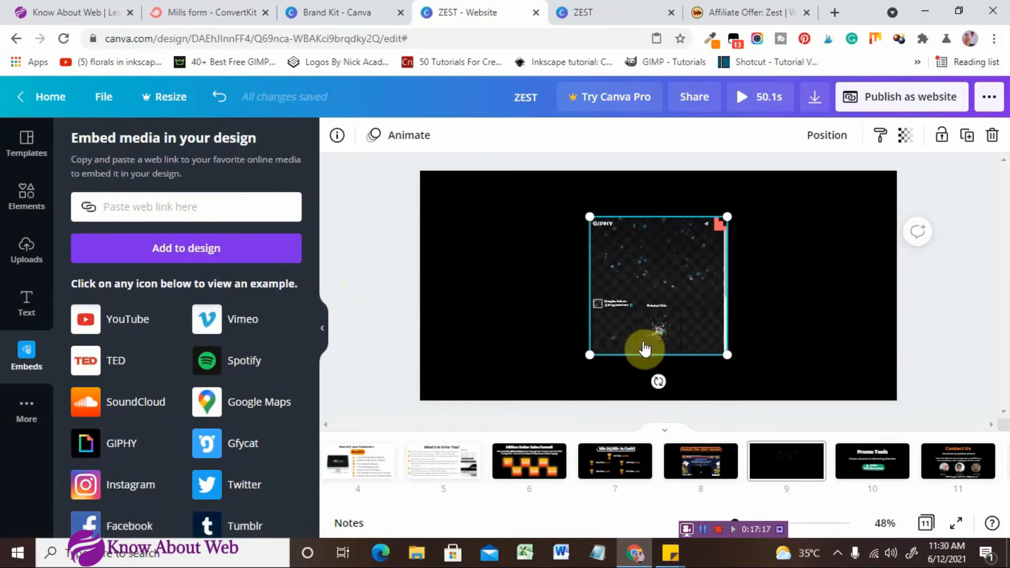
key(Delete)
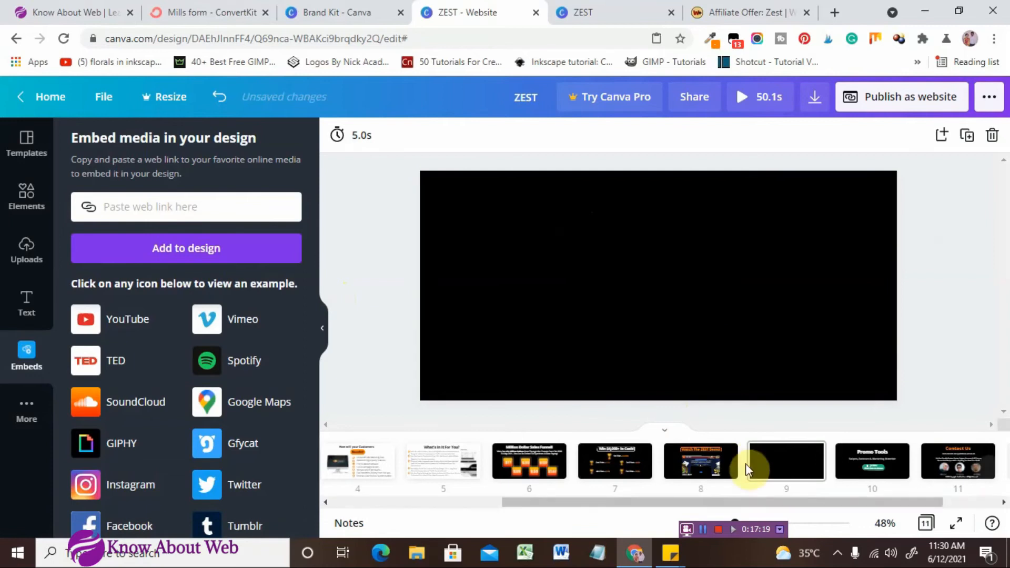
click(811, 453)
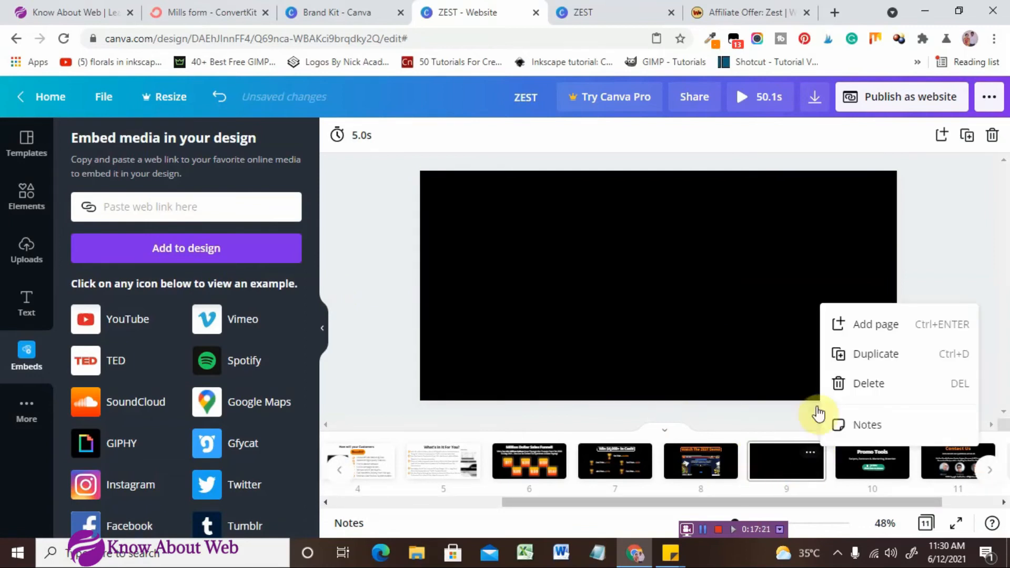
key(Delete)
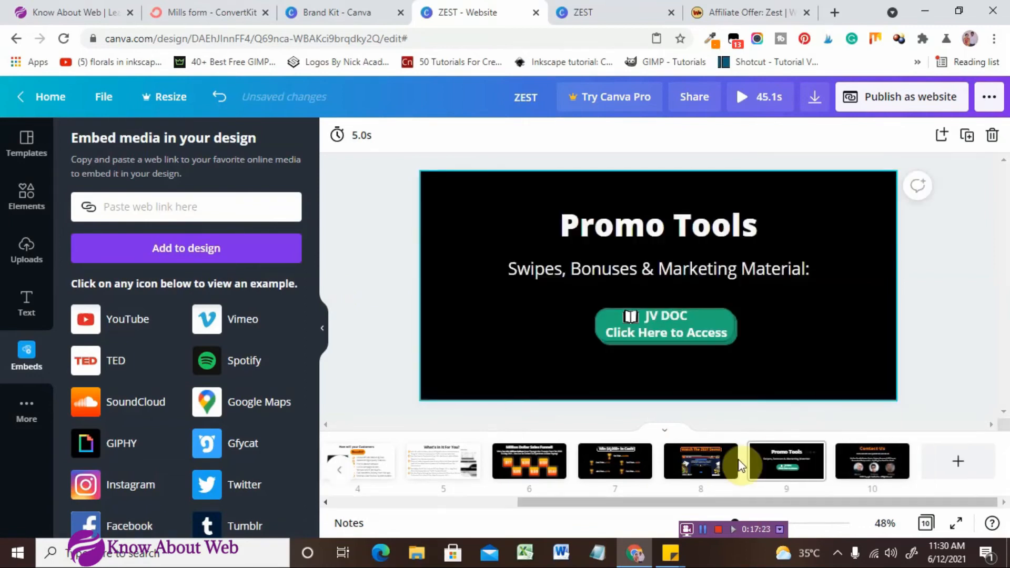
Embed the GIPHY confetti example on the "Watch The ZEST Demo!" page, enlarge it to about 1,254 by 1,254 and centre it horizontally
click(724, 453)
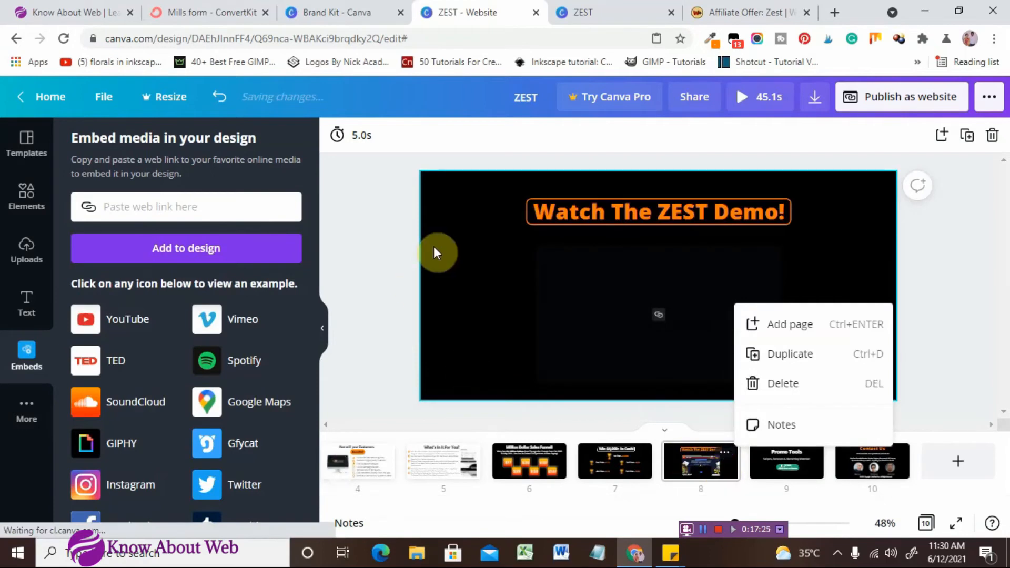
click(486, 265)
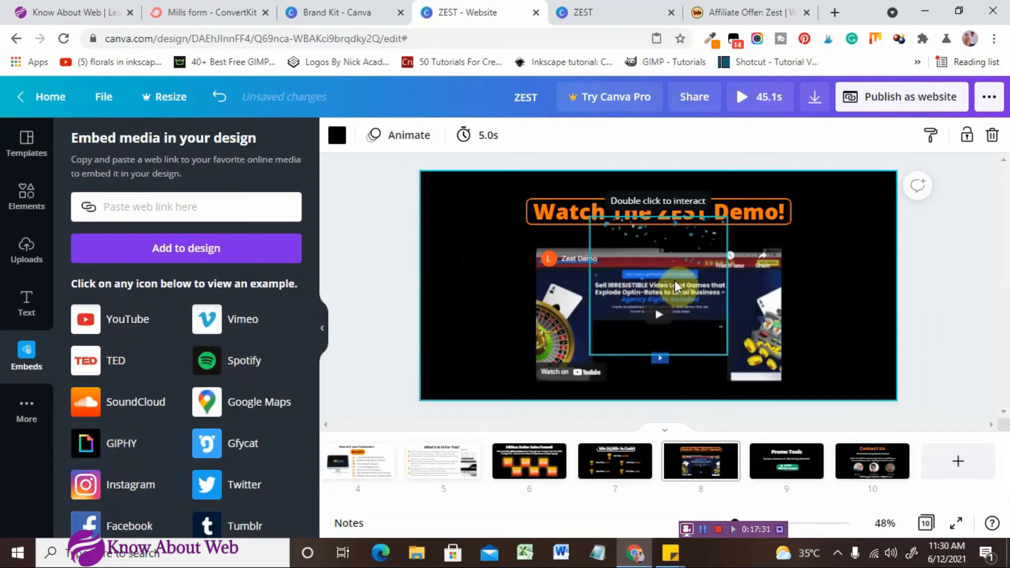
drag(683, 247, 514, 193)
drag(558, 310, 1007, 466)
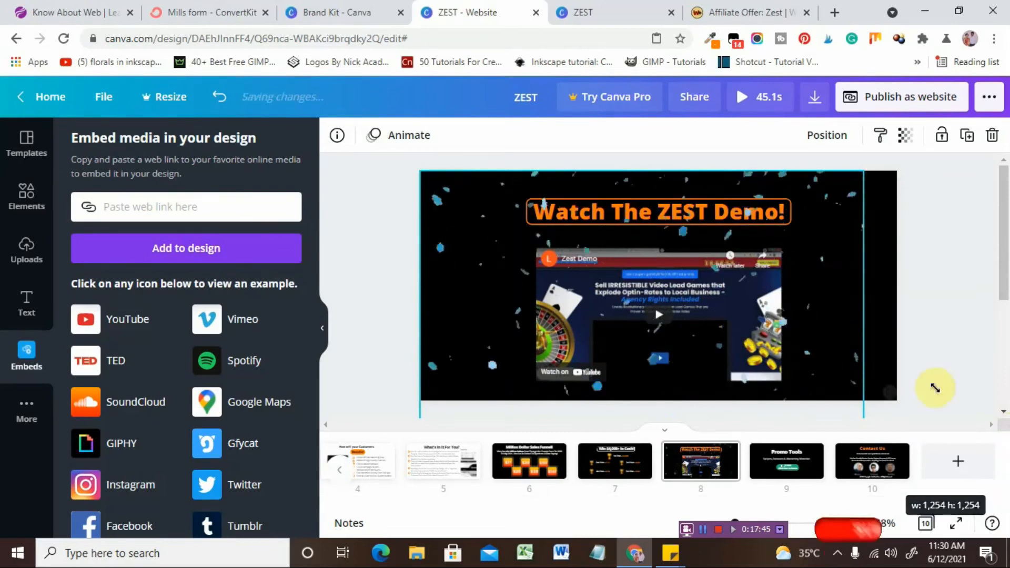
mouse_move(861, 313)
mouse_down()
mouse_move(848, 307)
mouse_move(870, 302)
mouse_up()
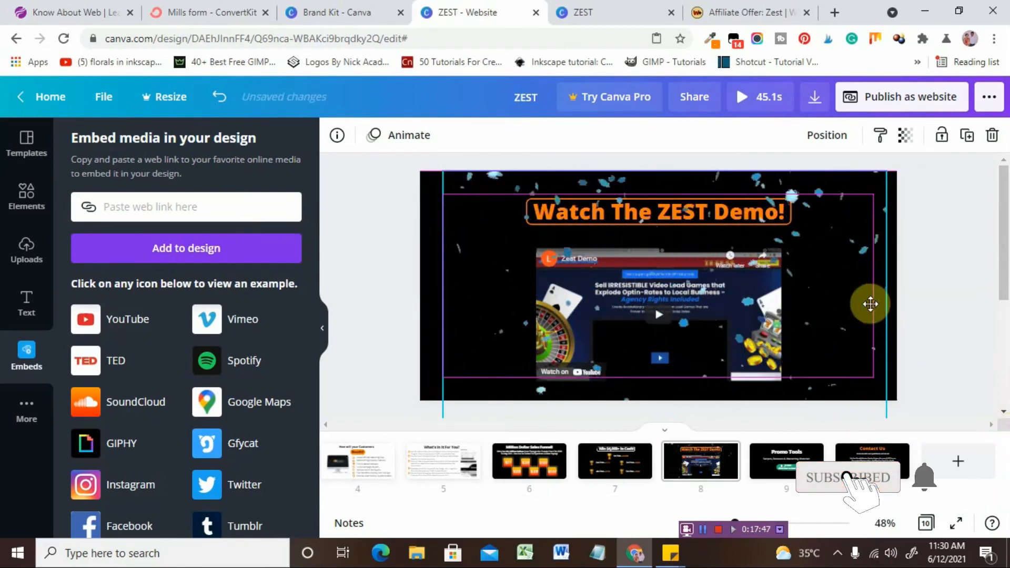
Shrink the confetti embed on the "Watch The ZEST Demo!" page and centre it horizontally over the heading and video
drag(887, 172, 827, 245)
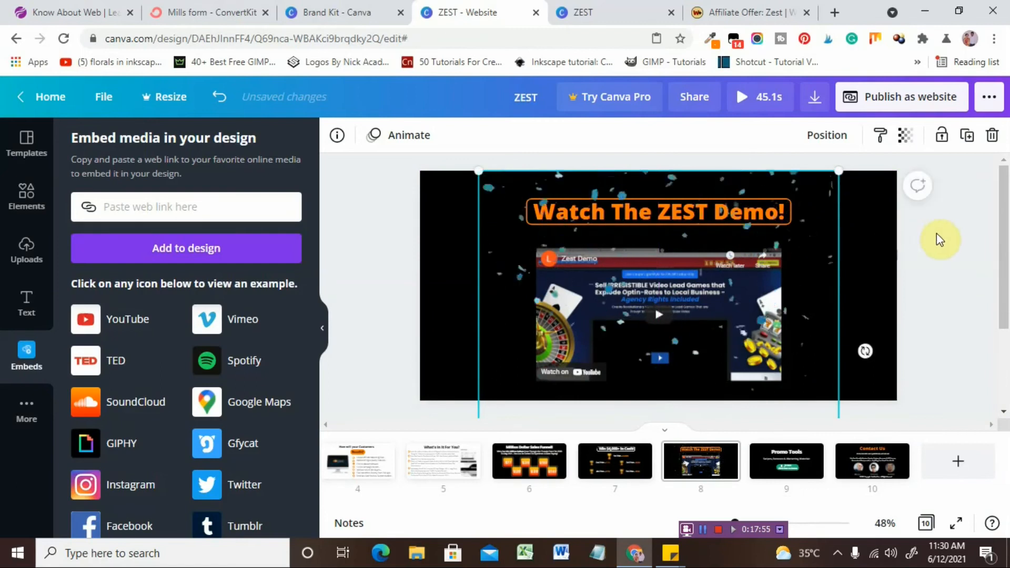
click(942, 238)
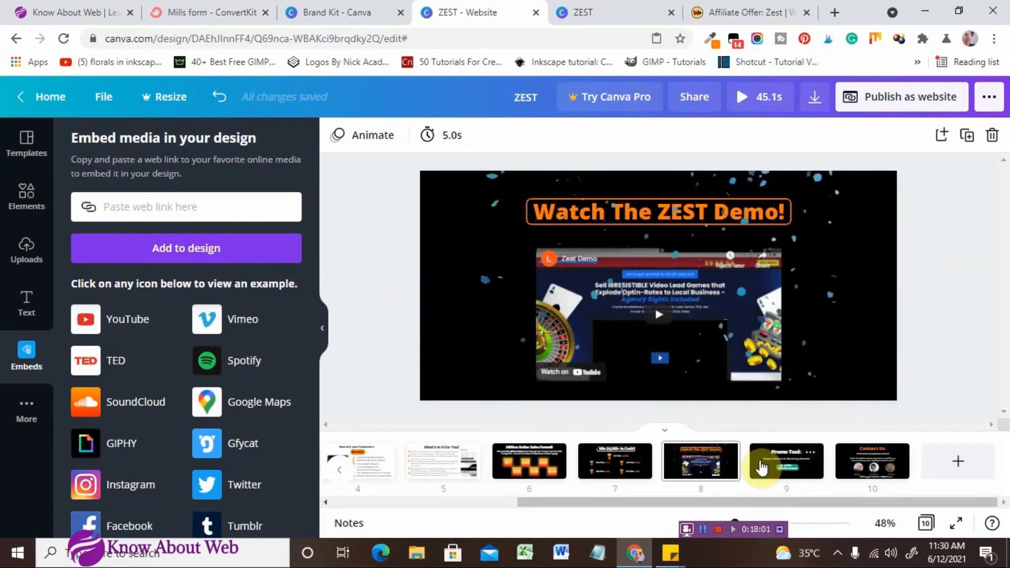
Go to the "Promo Tools" page, select its "JV DOC" button and search the elements for "book"
click(762, 467)
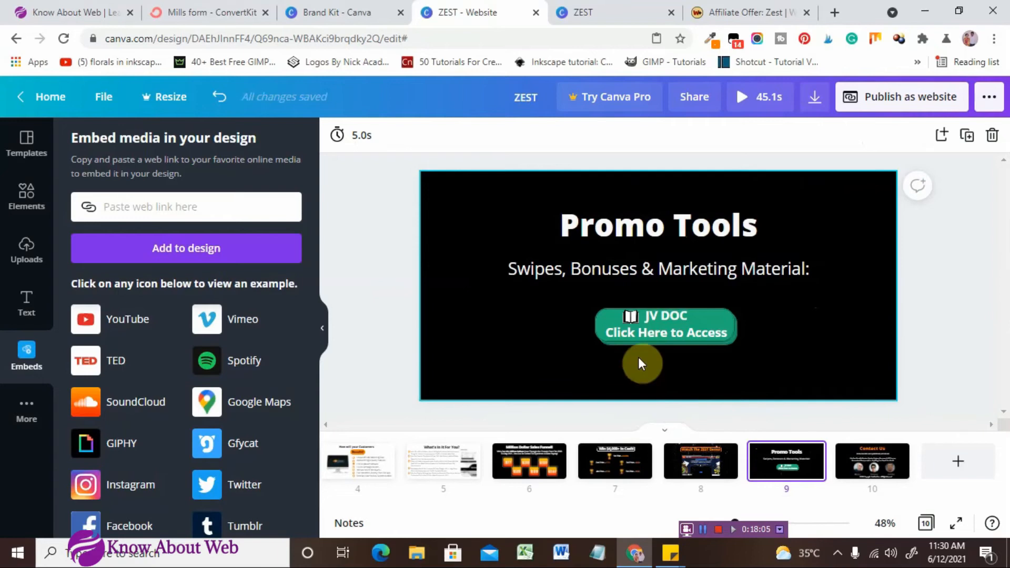
click(607, 322)
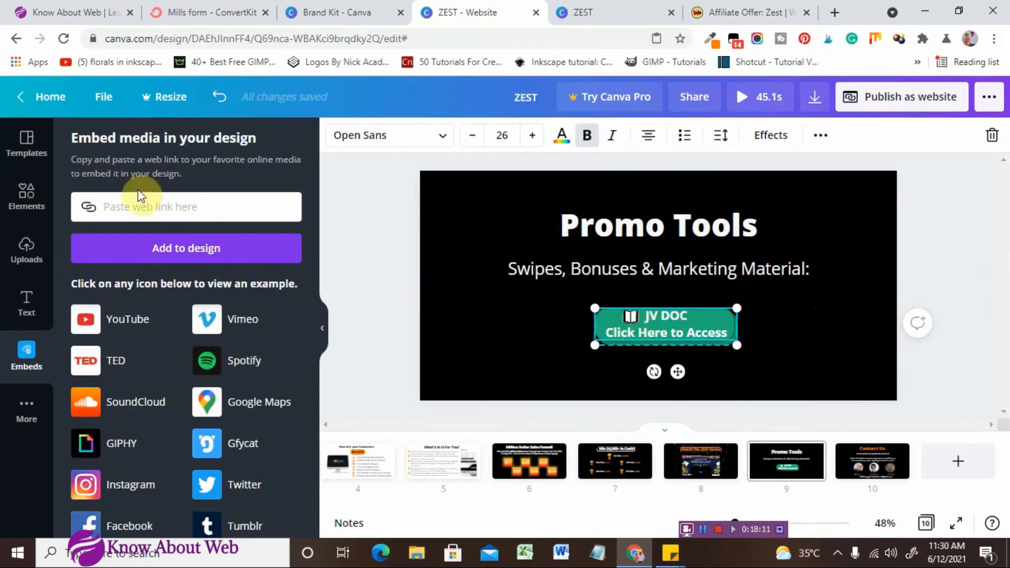
click(24, 208)
click(145, 145)
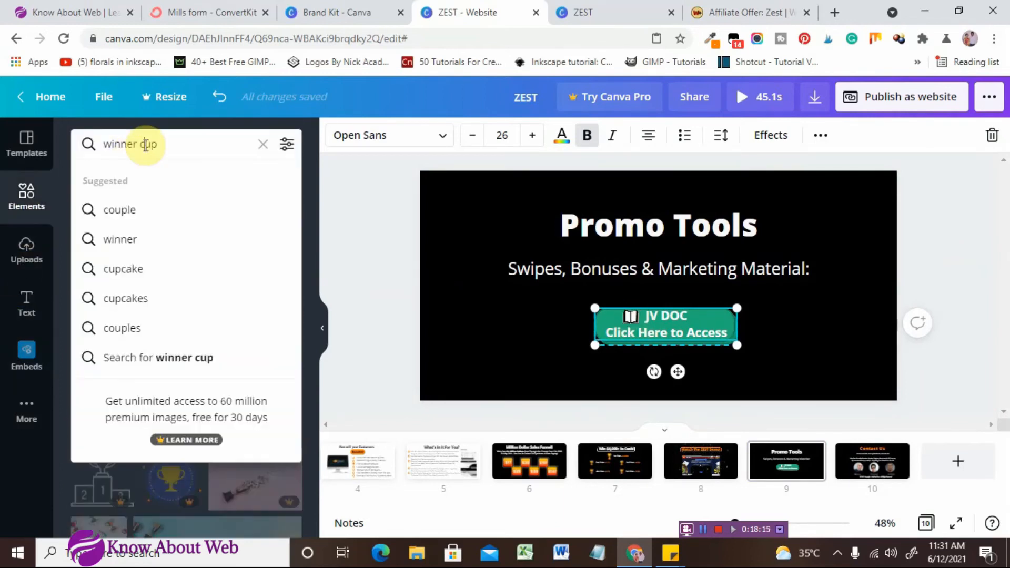
key(ctrl+a)
key(BackSpace)
text(book)
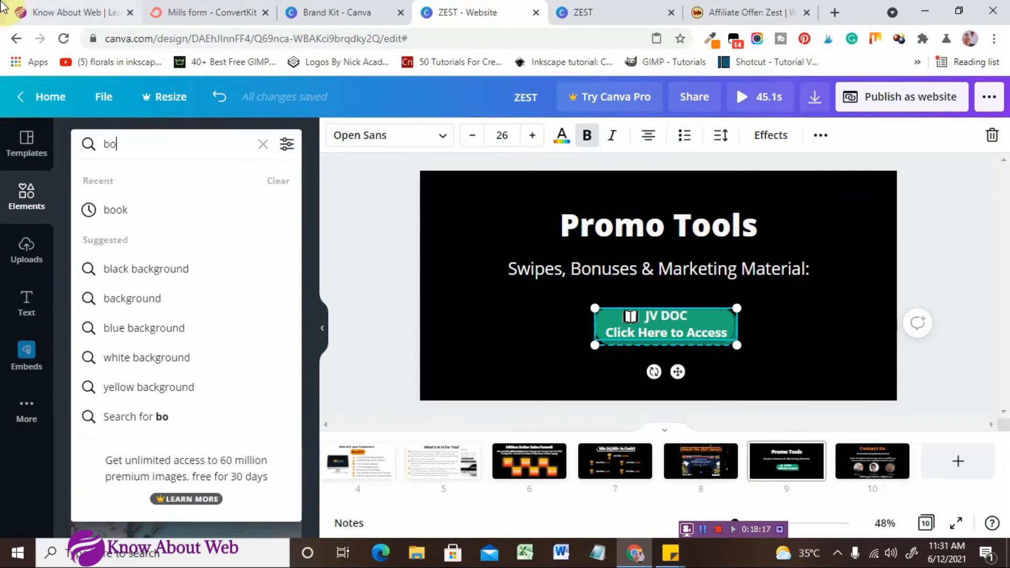
key(Return)
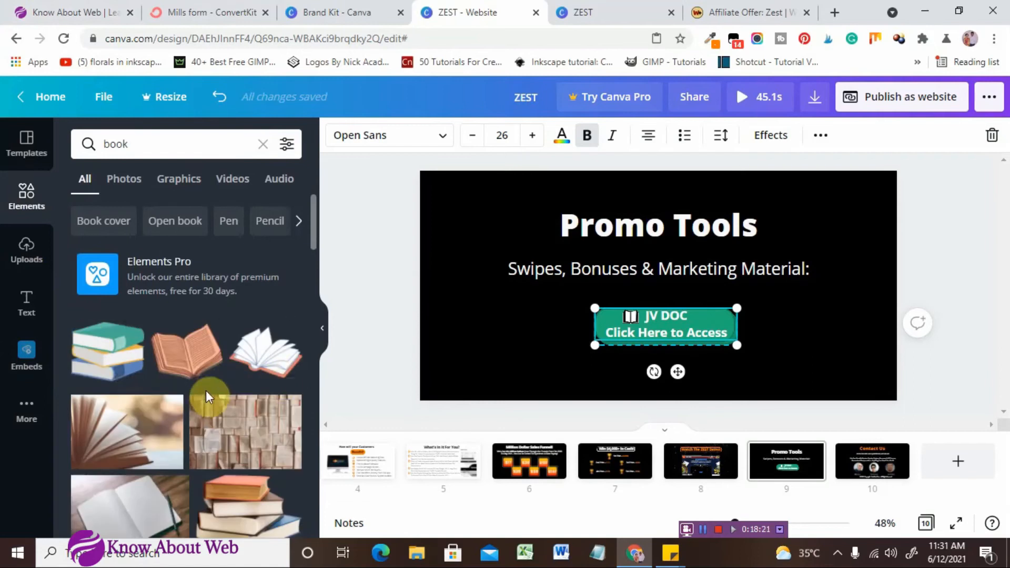
Browse the book elements, add the free white open-book icon to the "Promo Tools" page and delete it again
scroll(207, 397, down, 3)
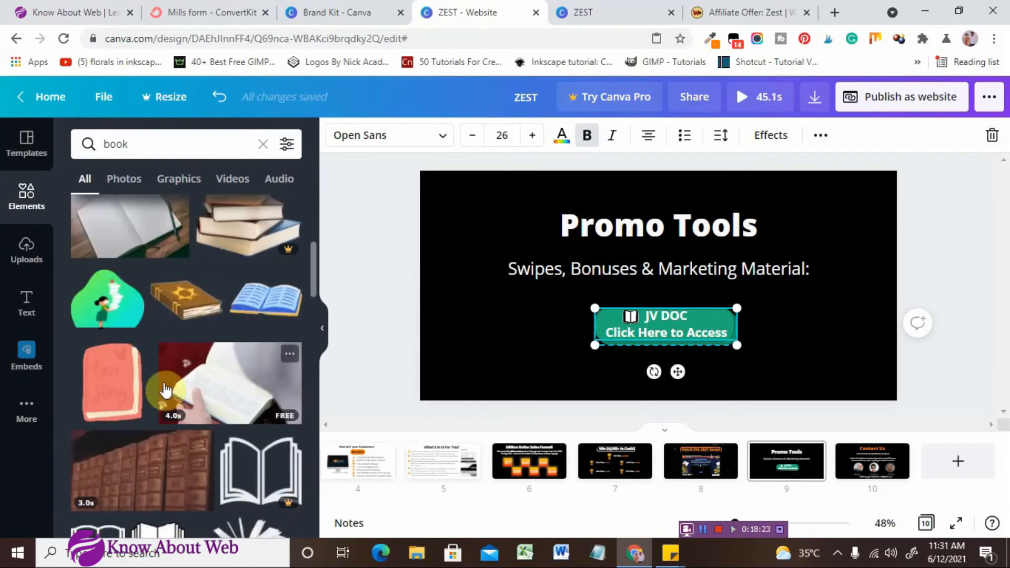
scroll(182, 369, down, 3)
scroll(200, 368, down, 3)
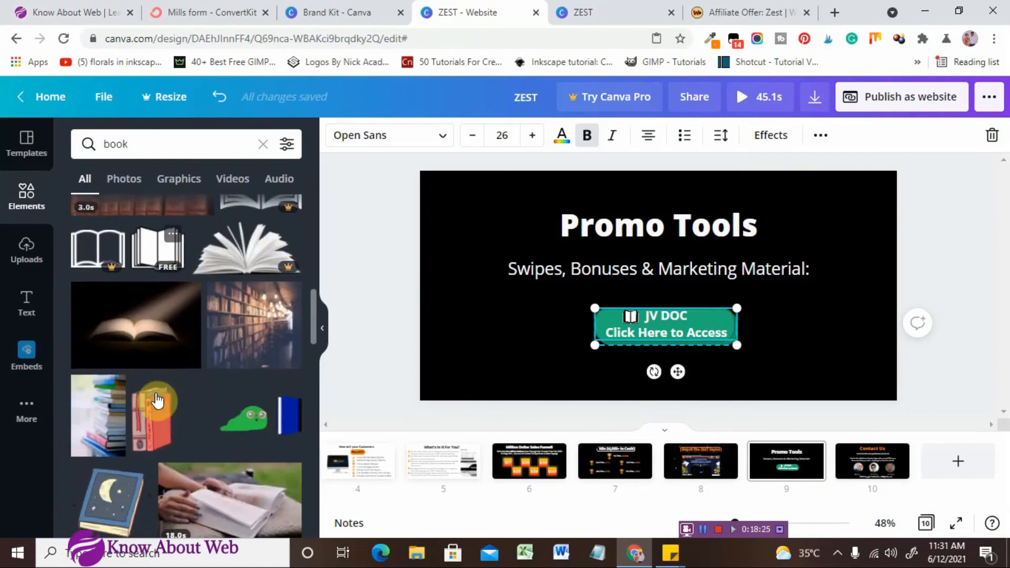
scroll(132, 360, down, 5)
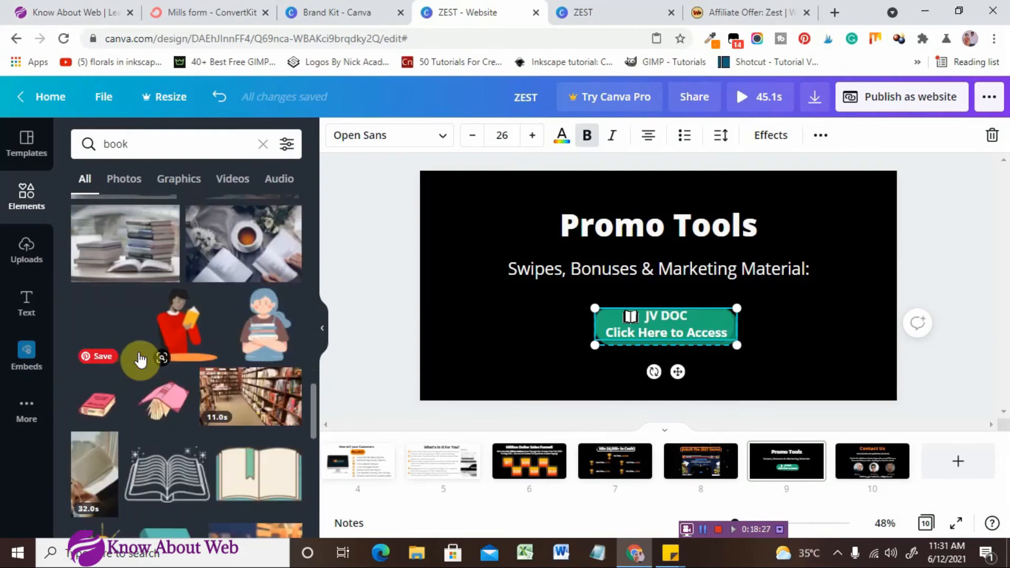
scroll(140, 359, up, 6)
scroll(173, 352, up, 4)
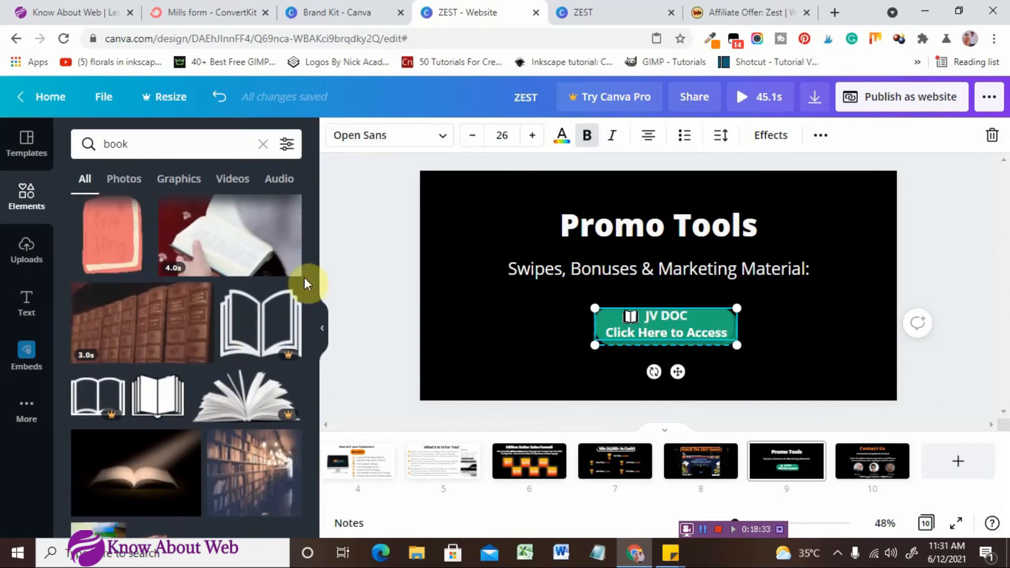
click(149, 412)
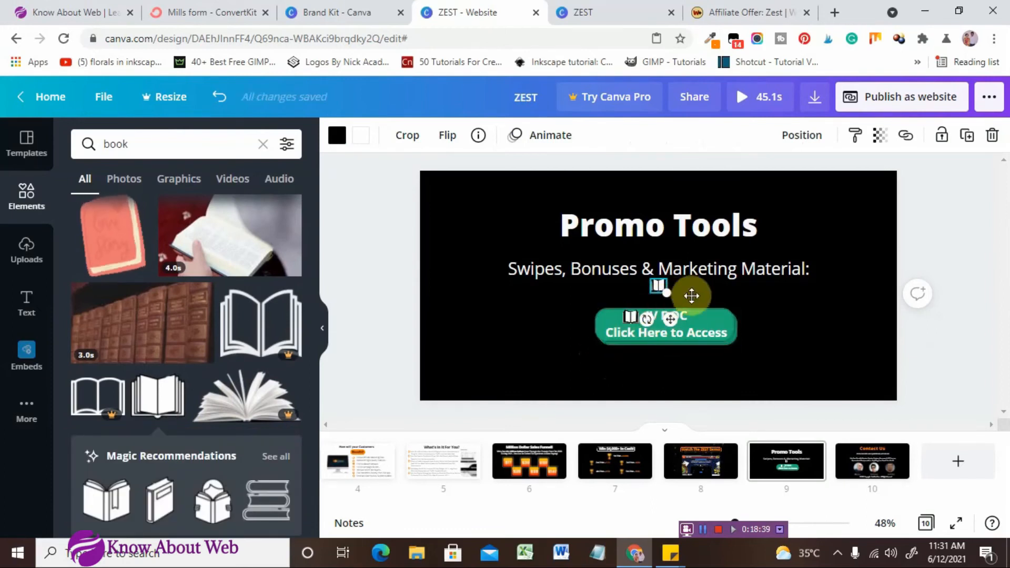
key(Delete)
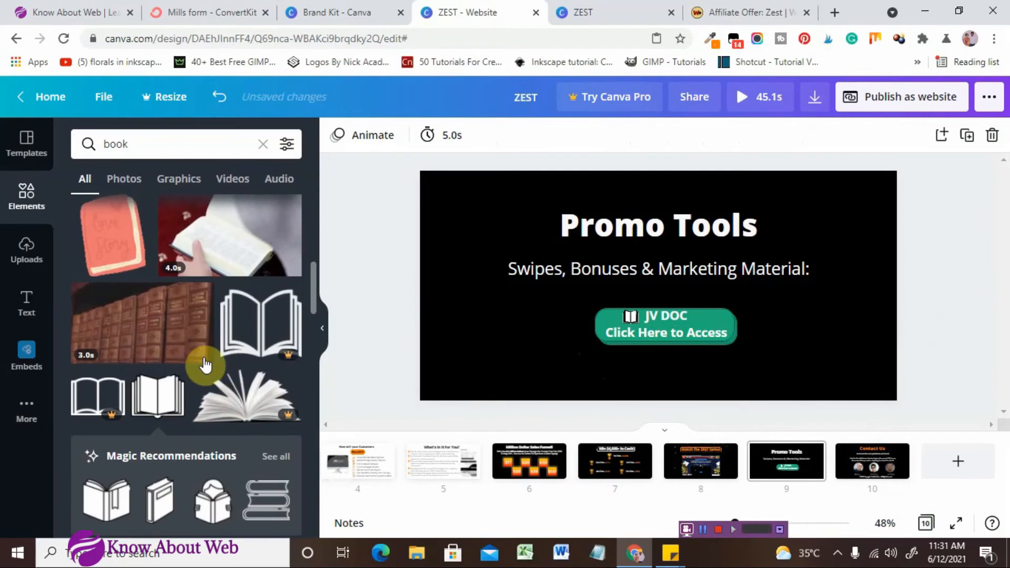
click(630, 314)
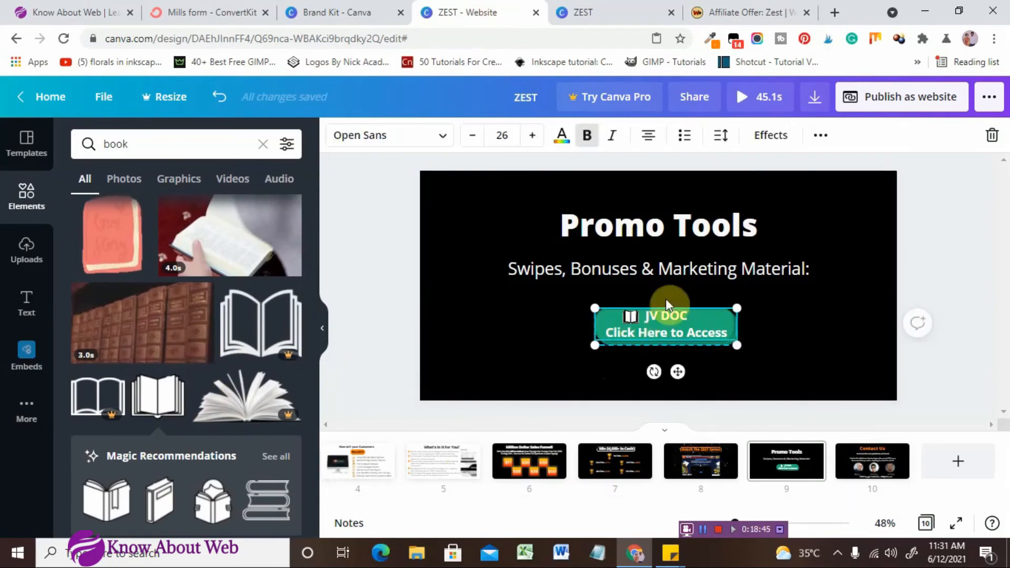
click(820, 136)
key(Escape)
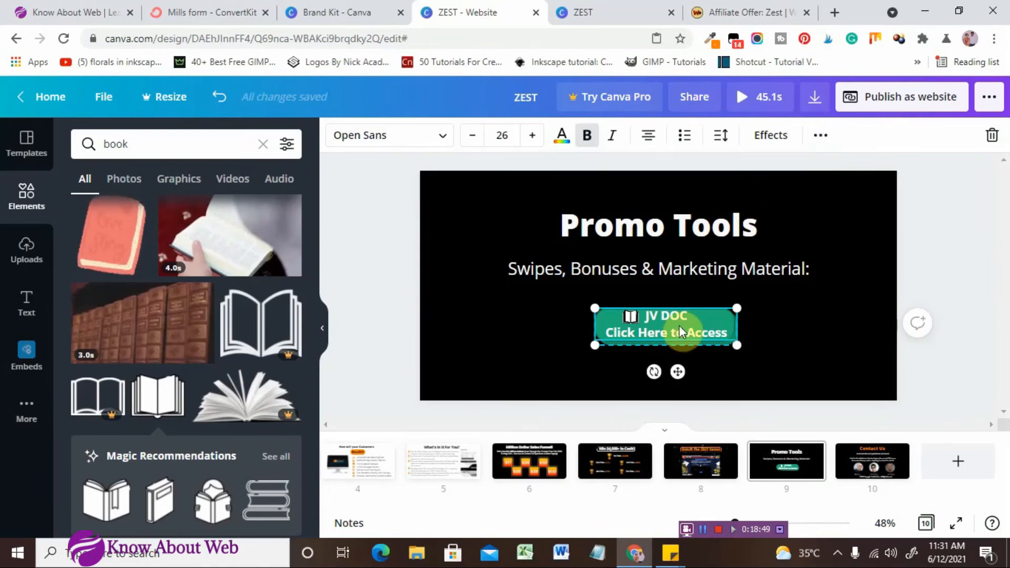
click(821, 136)
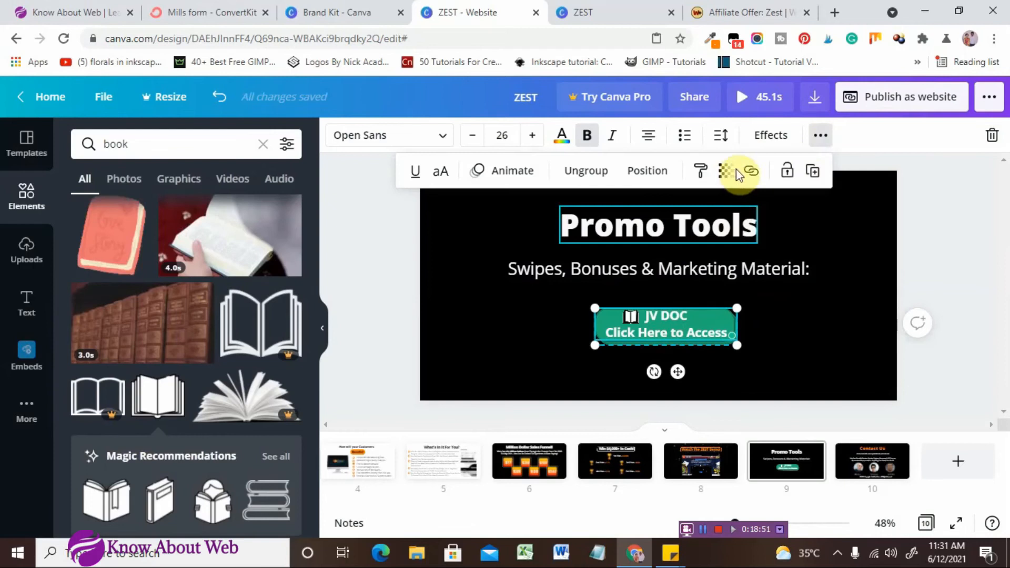
click(753, 172)
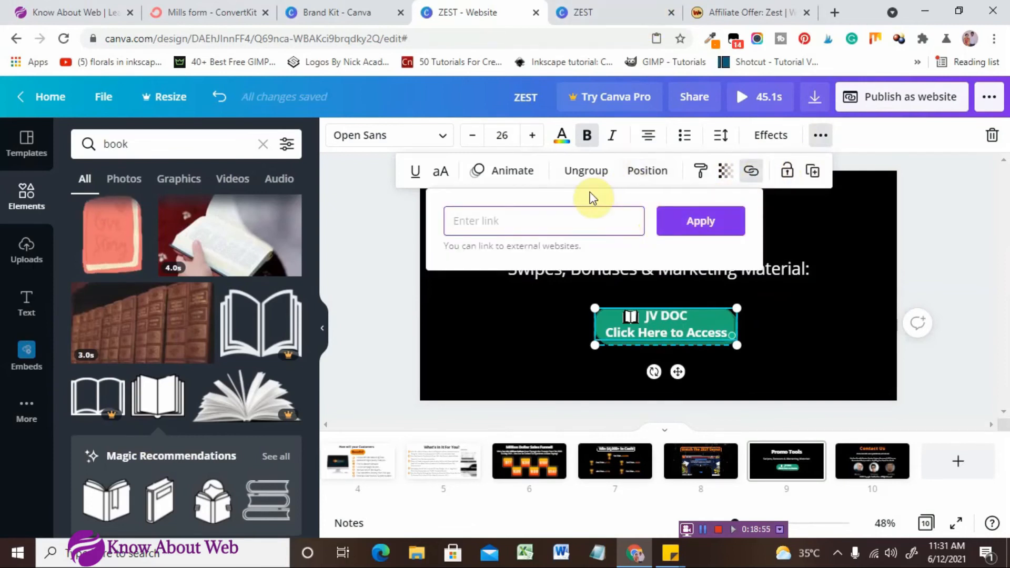
click(773, 12)
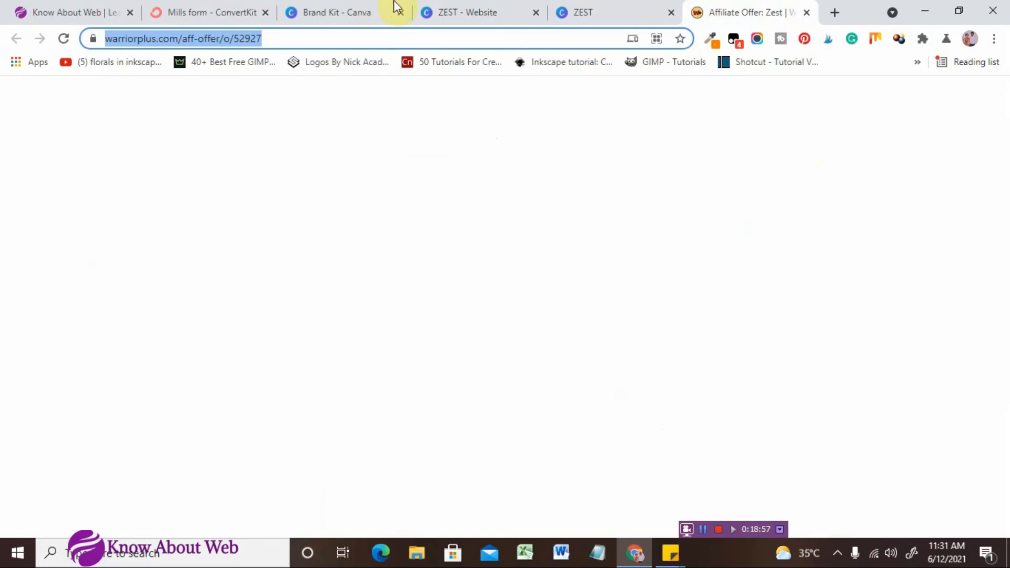
click(485, 16)
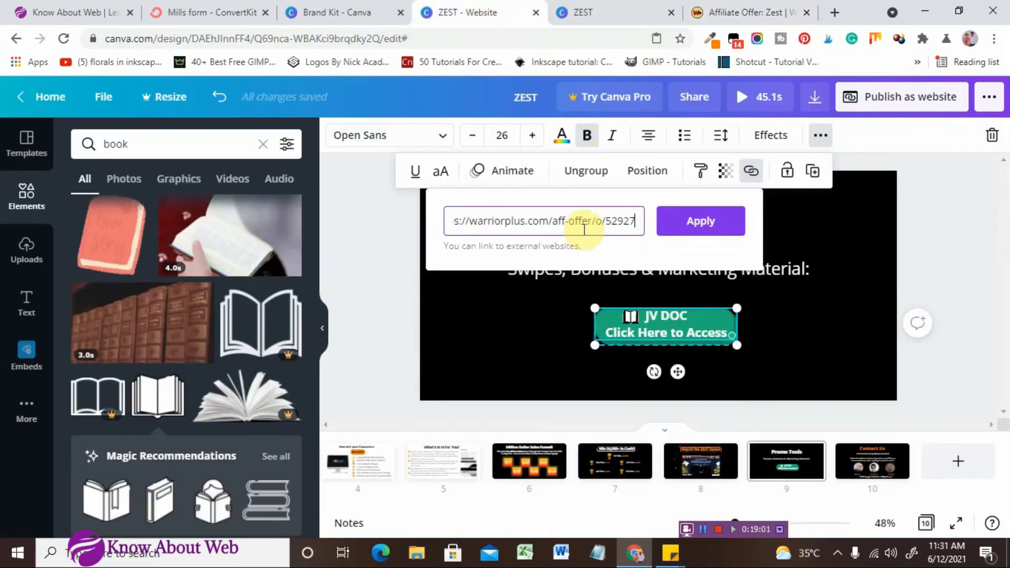
click(700, 221)
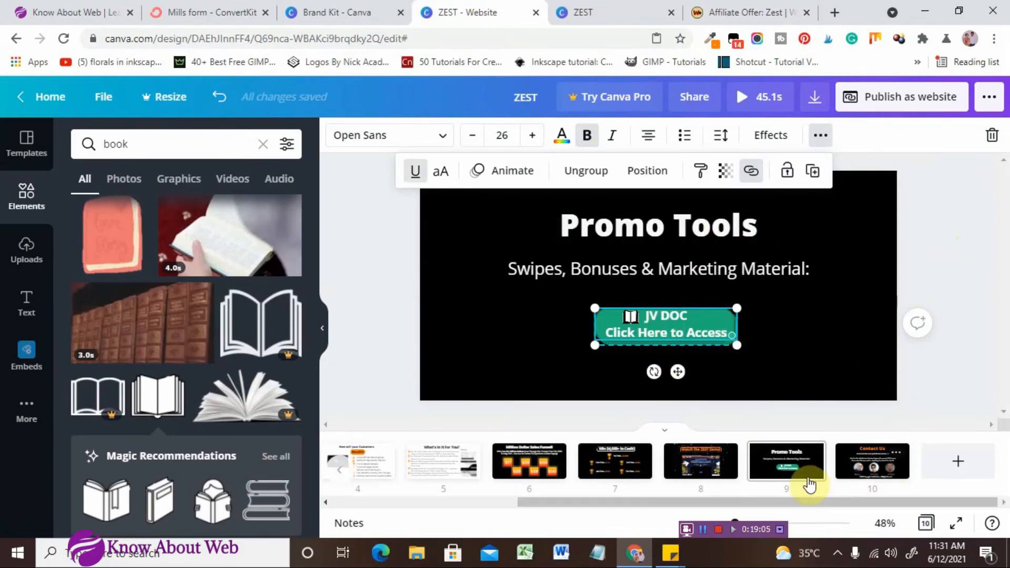
View the "Contact Us" page and look over the thumbnails of all the website's pages
click(842, 462)
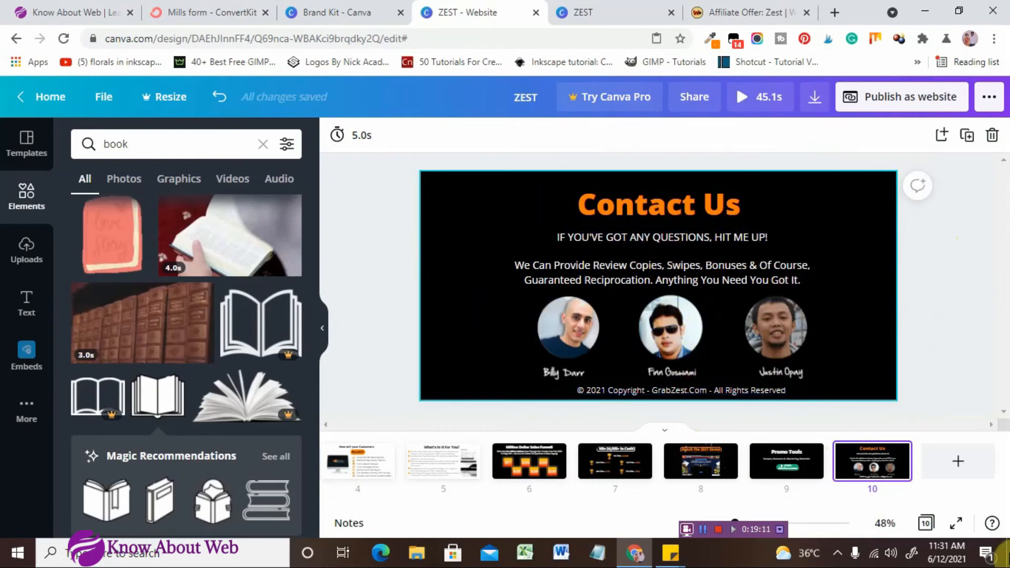
drag(823, 508, 516, 495)
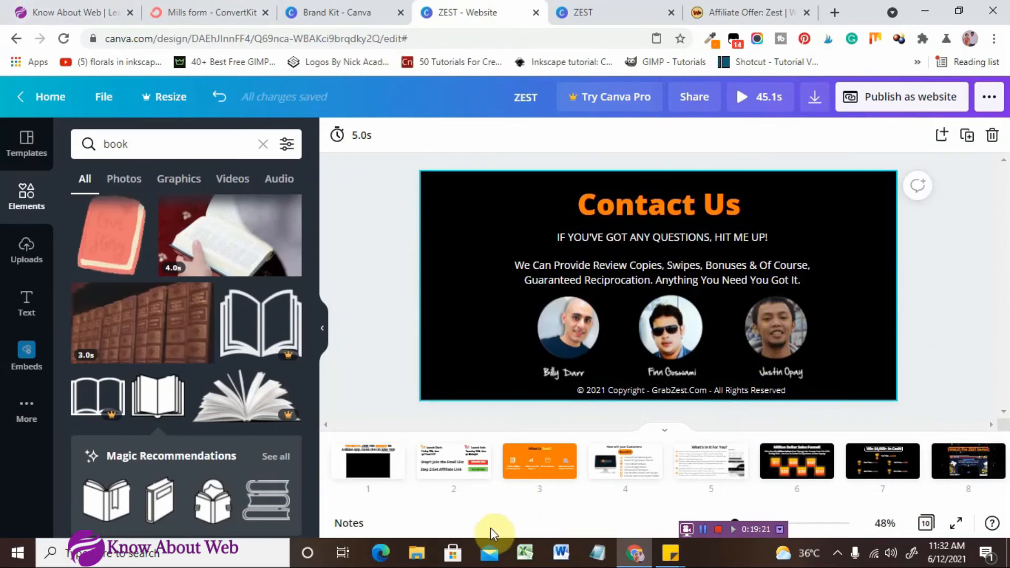
drag(504, 505, 684, 504)
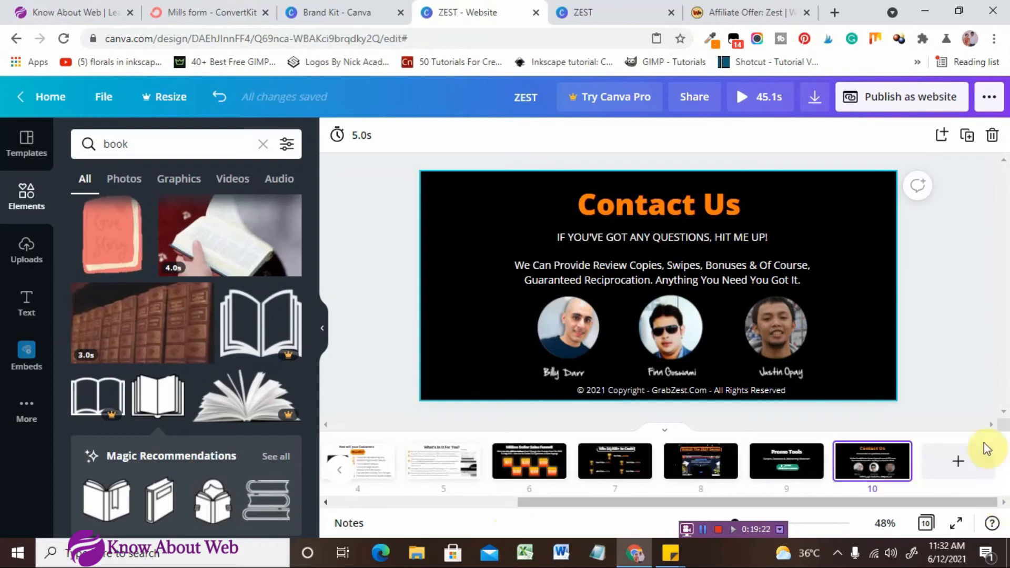
Add a new page after the "Contact Us" page and delete its black background
click(962, 461)
click(571, 220)
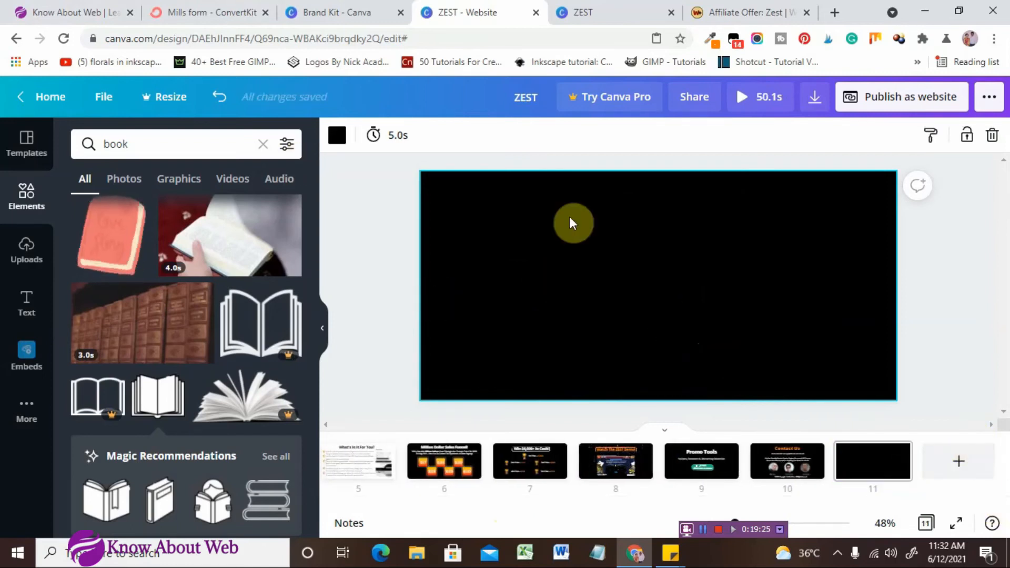
key(Delete)
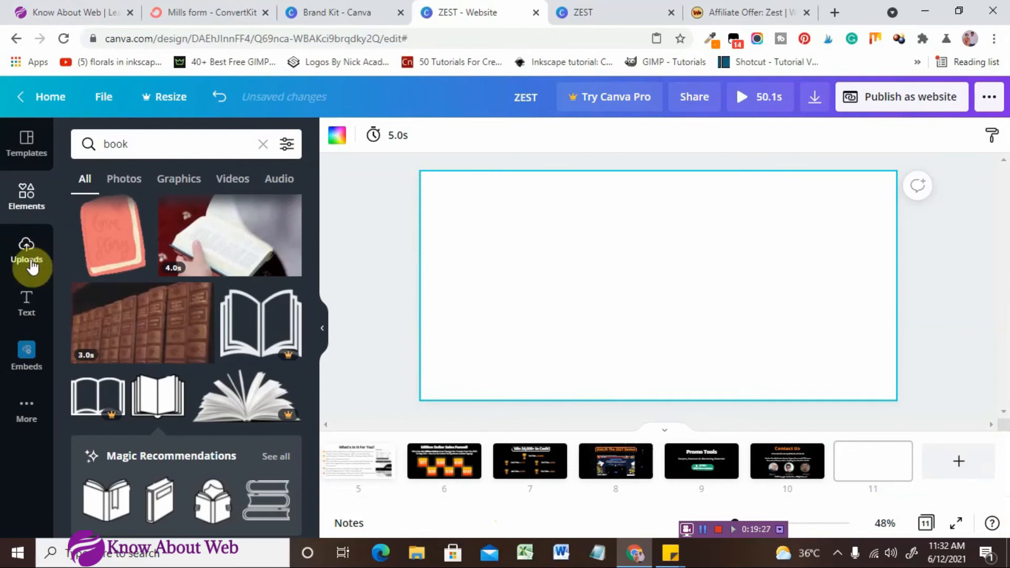
Show all available grids and insert the grid of four columns by three rows on the new page
click(263, 144)
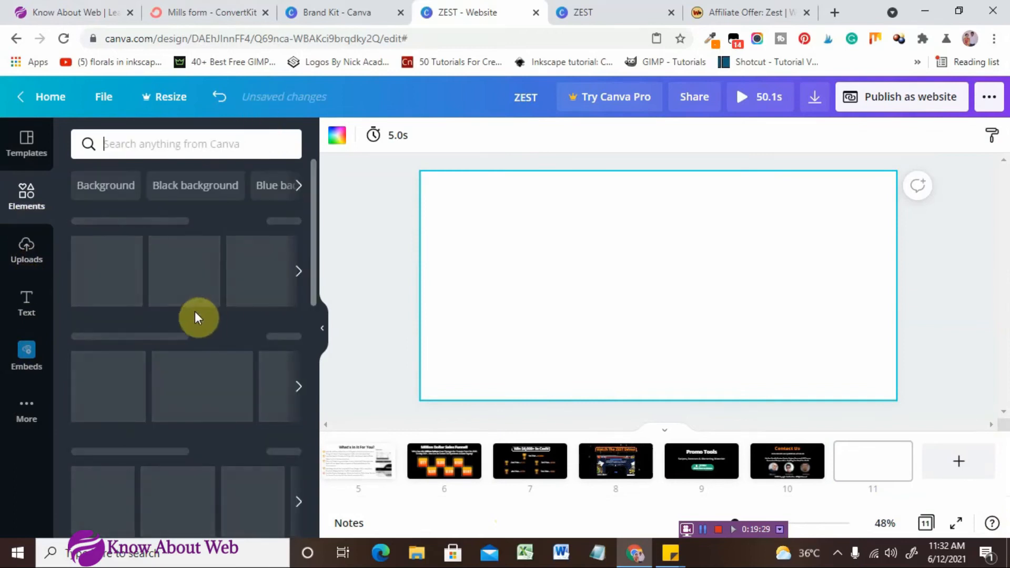
scroll(316, 242, down, 5)
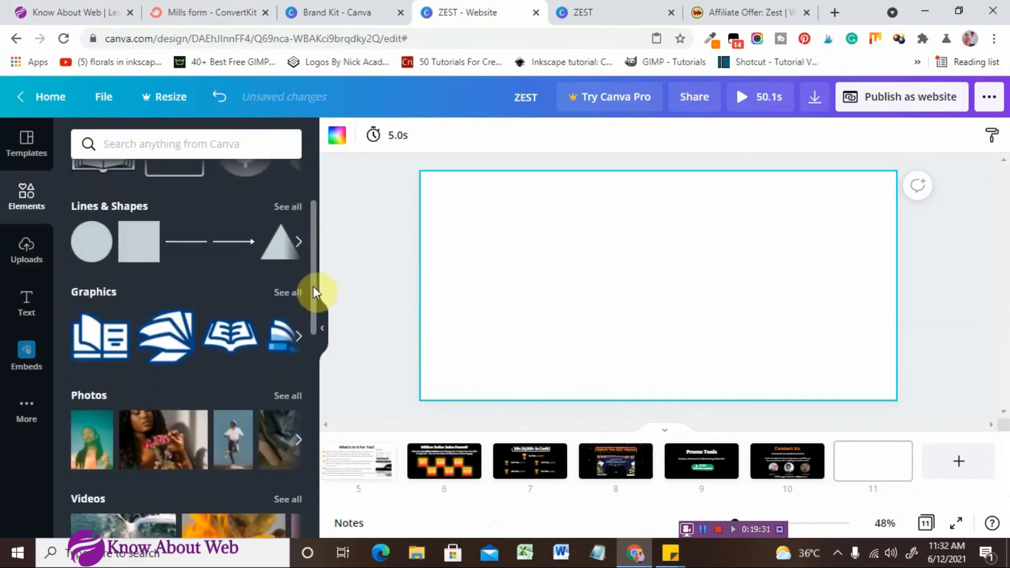
drag(310, 318, 305, 469)
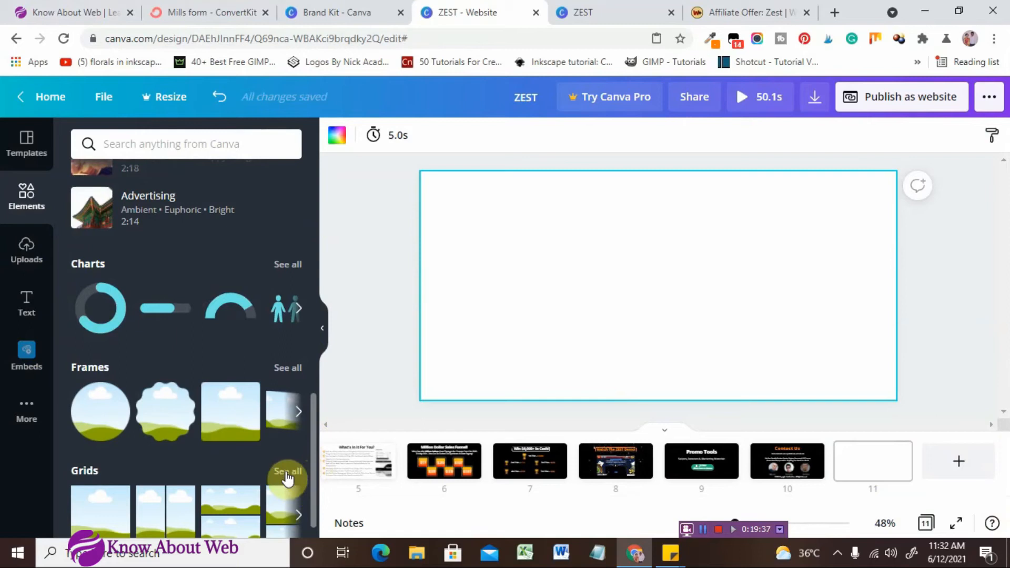
click(286, 472)
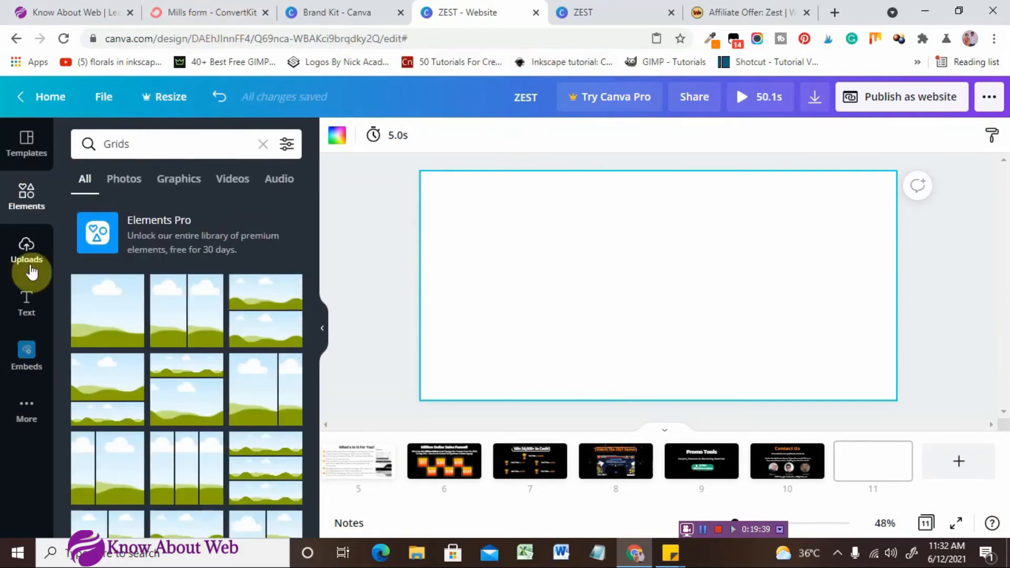
scroll(151, 361, down, 10)
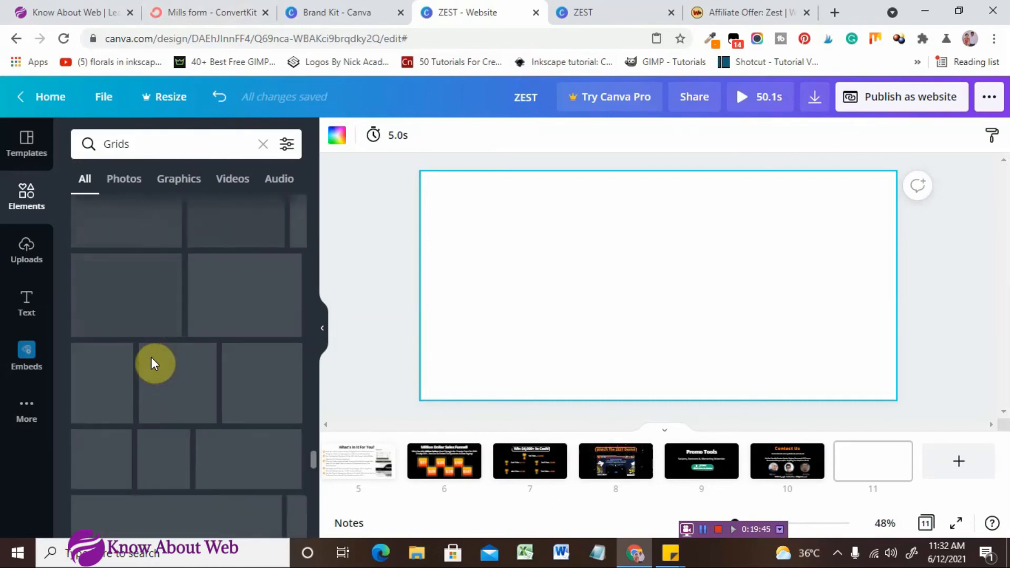
scroll(198, 322, up, 5)
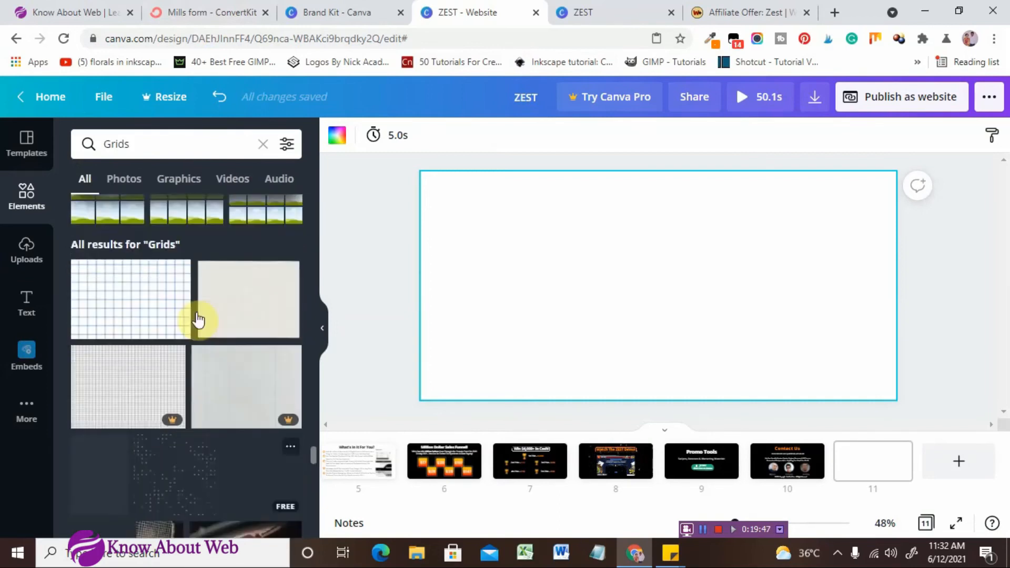
click(190, 412)
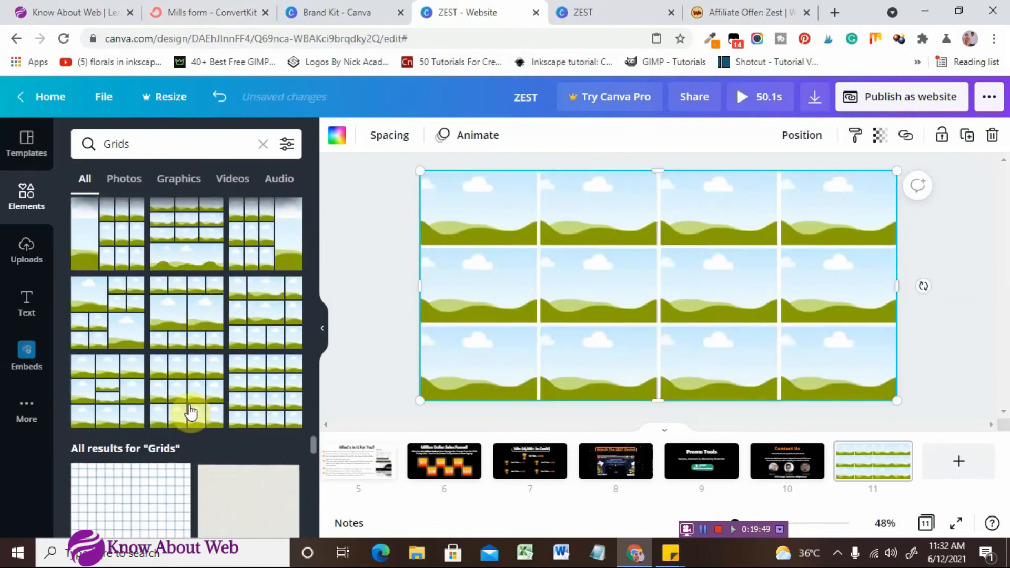
Narrow the grid to slightly less than 940 wide, duplicate it and place the copy against its right edge to fill the page
drag(901, 284, 752, 256)
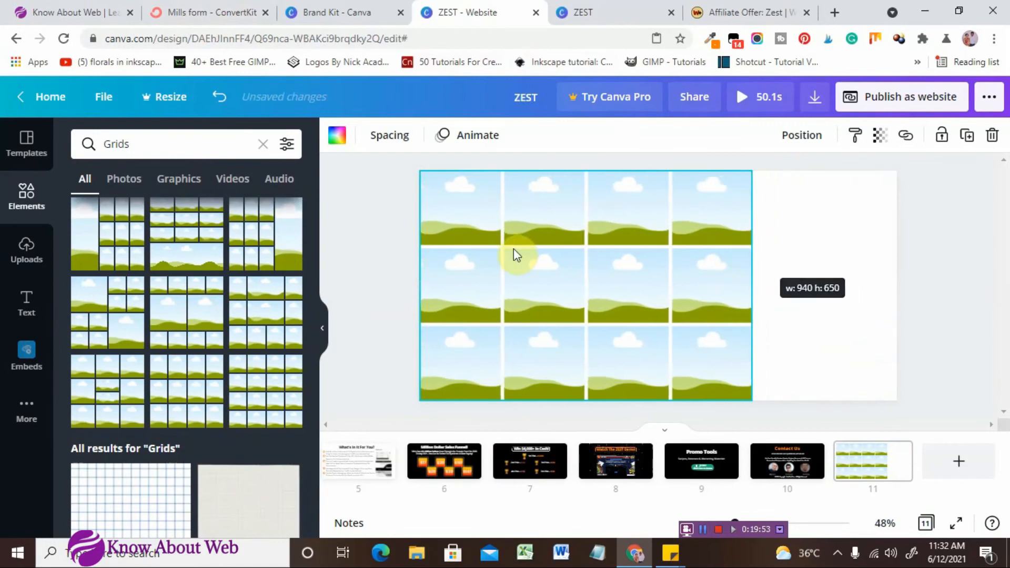
click(967, 135)
drag(791, 253, 982, 264)
drag(722, 233, 721, 234)
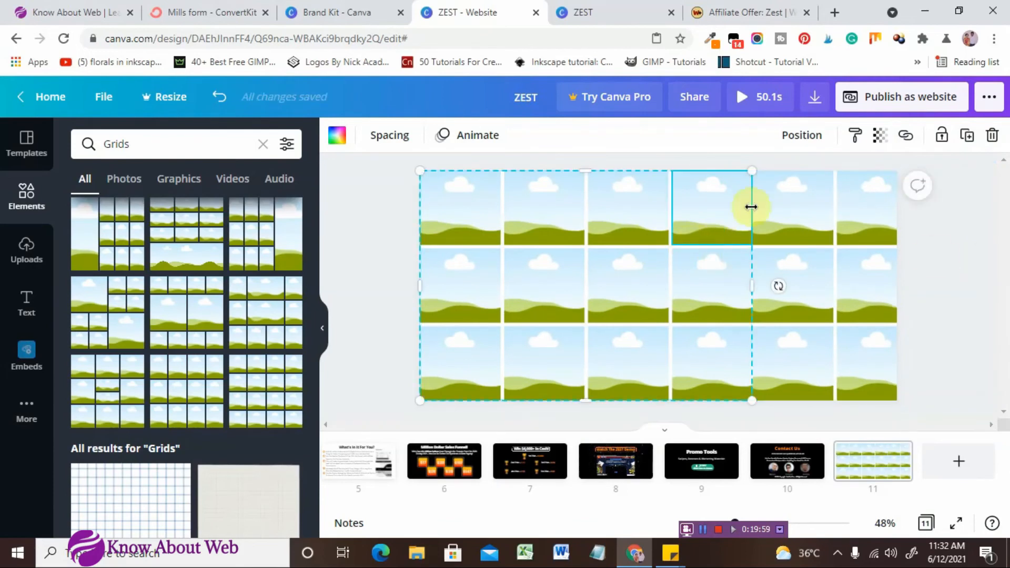
mouse_move(745, 277)
mouse_down()
mouse_move(785, 275)
mouse_move(744, 269)
mouse_up()
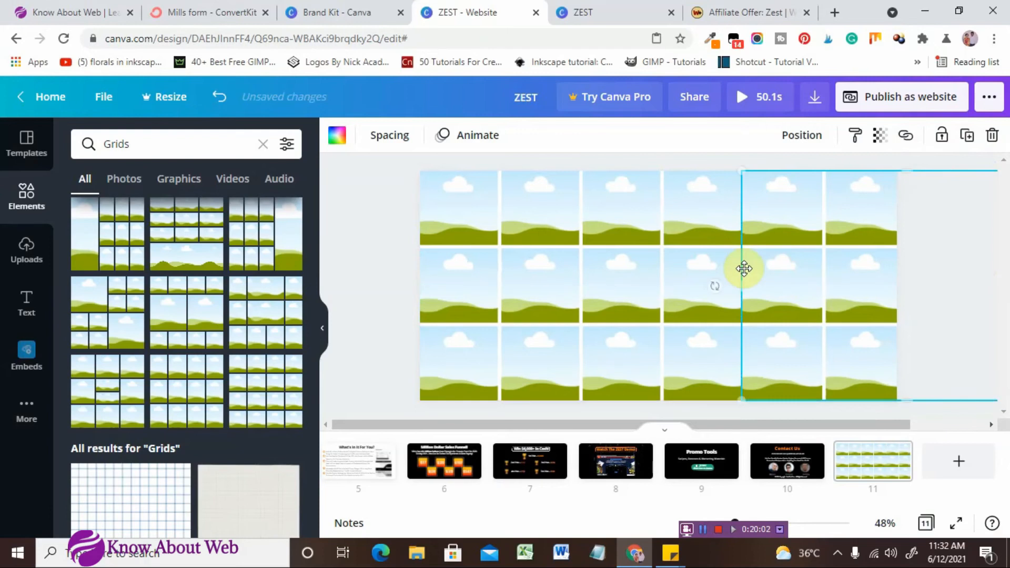
Shift the copied grid slightly inward and narrow the original grid so both sit side by side with an even gap
click(735, 286)
drag(812, 268, 808, 269)
click(815, 275)
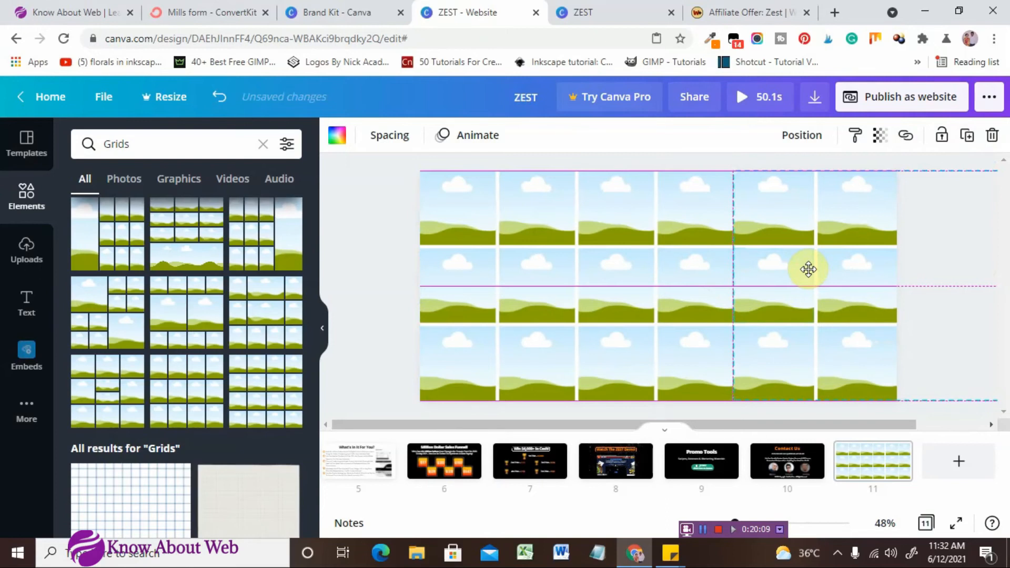
click(388, 203)
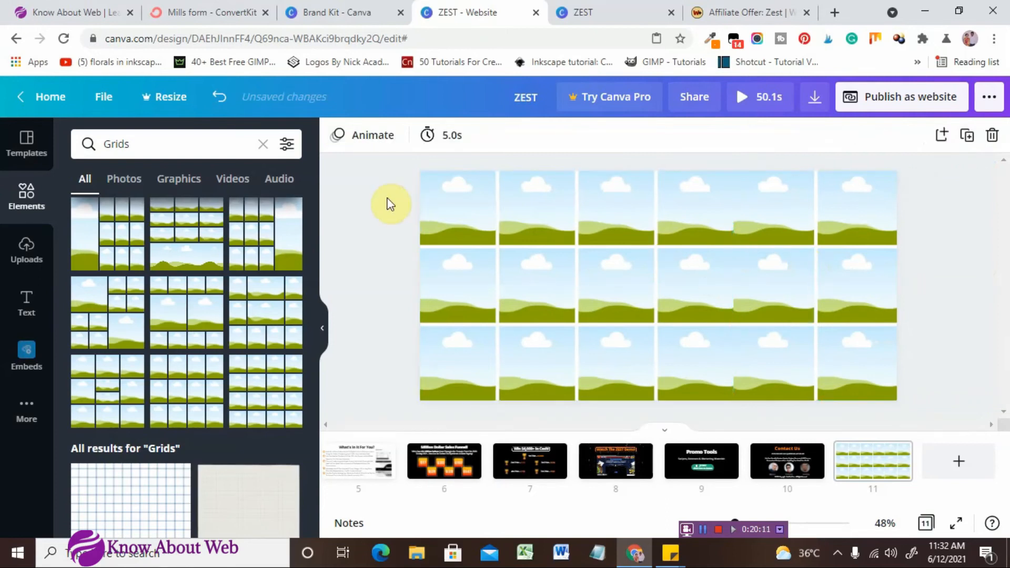
click(730, 257)
drag(728, 288, 727, 291)
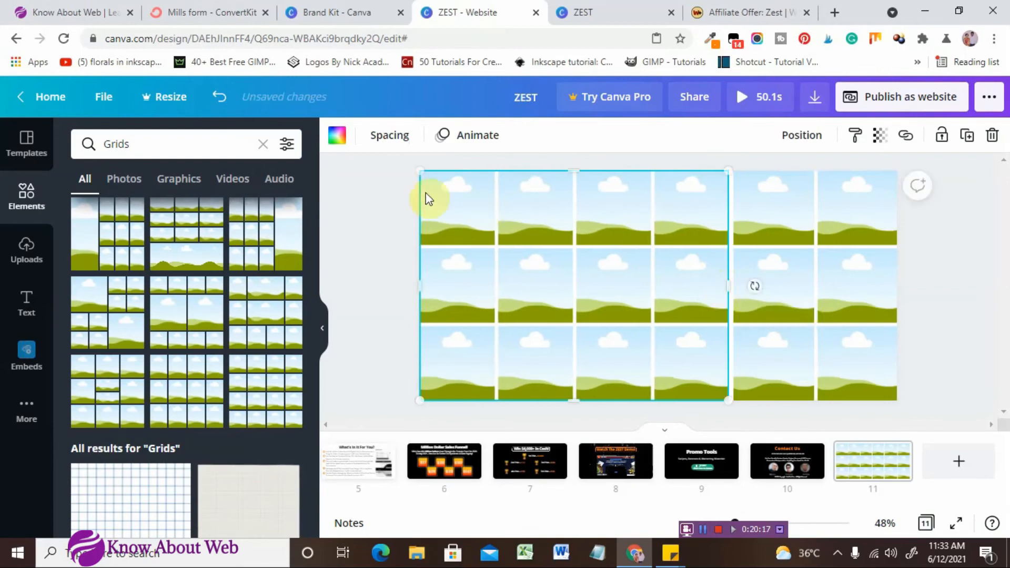
click(393, 200)
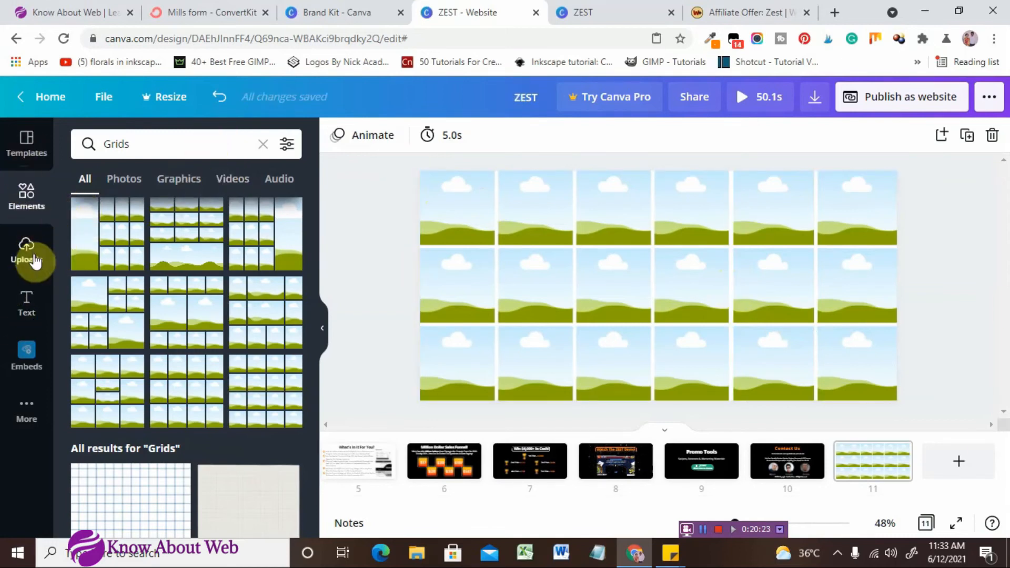
Search the elements for "Background" and place the pink and purple watercolour image in the first cell of the top row
click(125, 180)
click(262, 147)
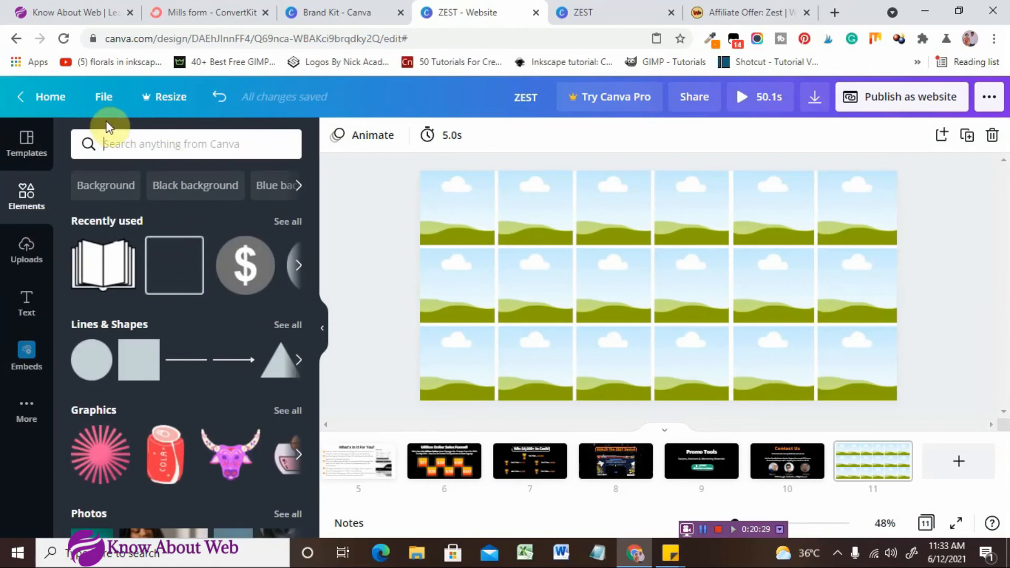
click(130, 185)
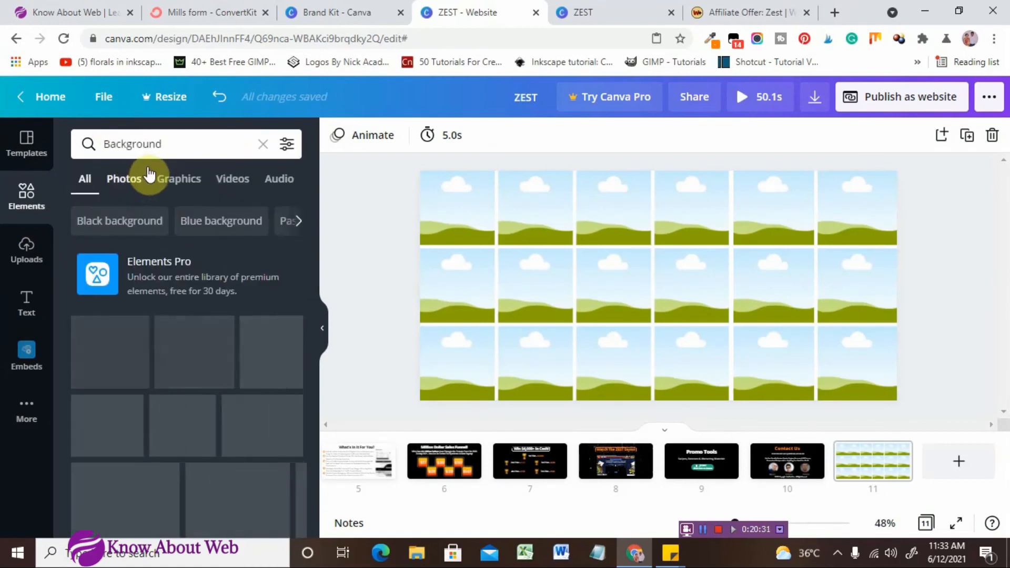
scroll(176, 310, down, 2)
scroll(177, 308, down, 3)
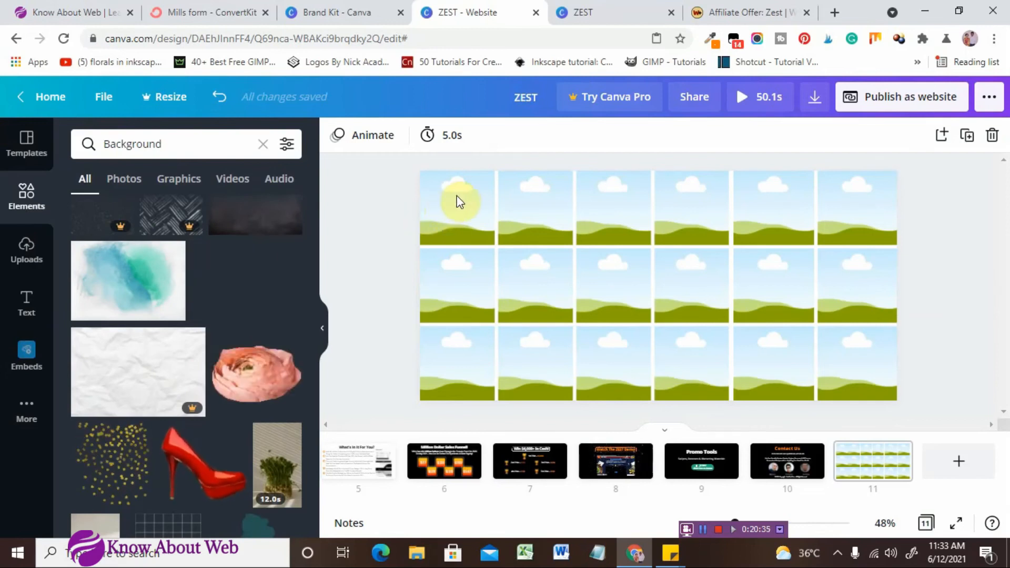
drag(456, 195, 457, 195)
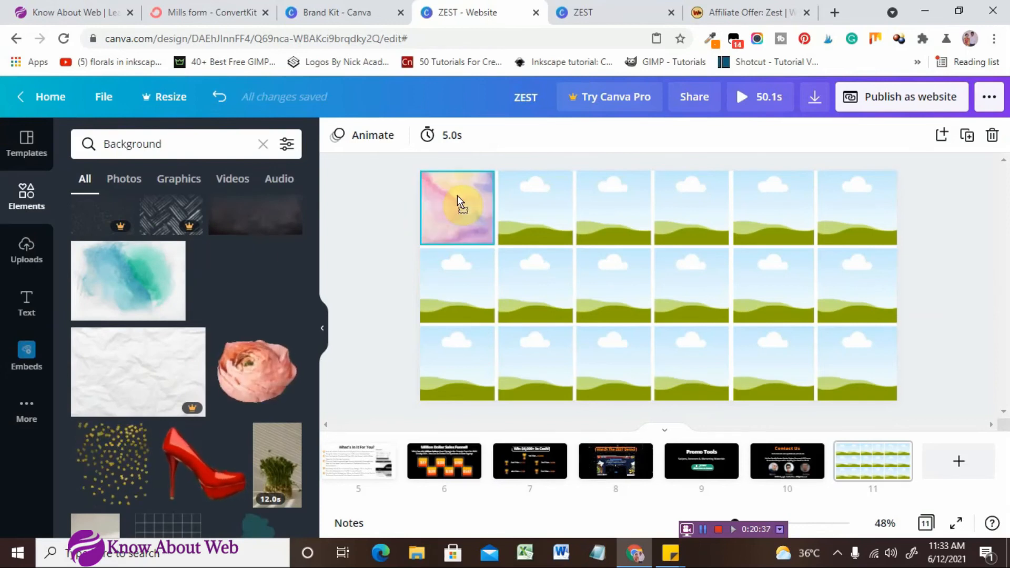
Fill the second row's second cell with the teal watercolour image and its first cell with the pink geometric background
drag(128, 280, 542, 285)
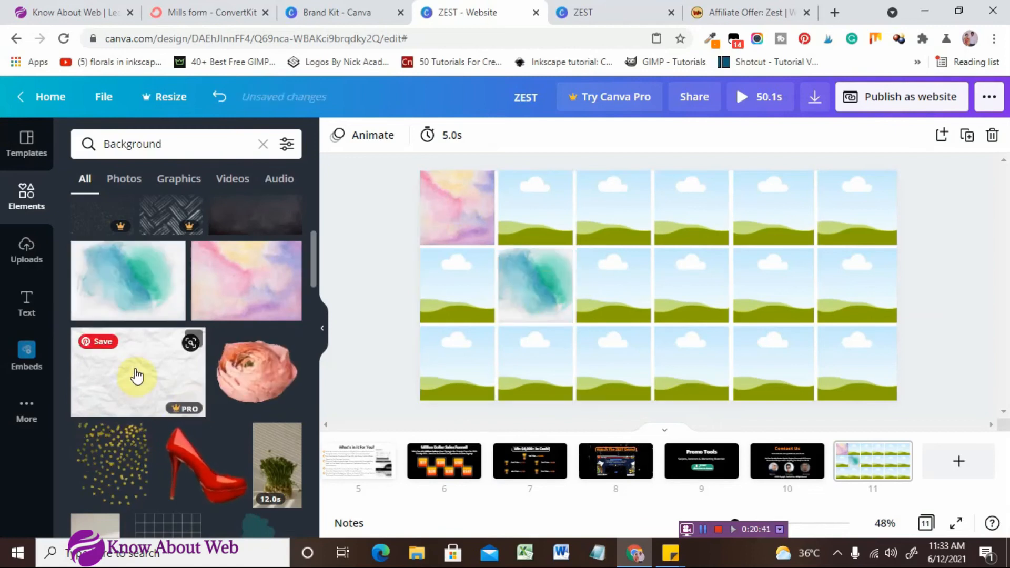
scroll(160, 390, down, 5)
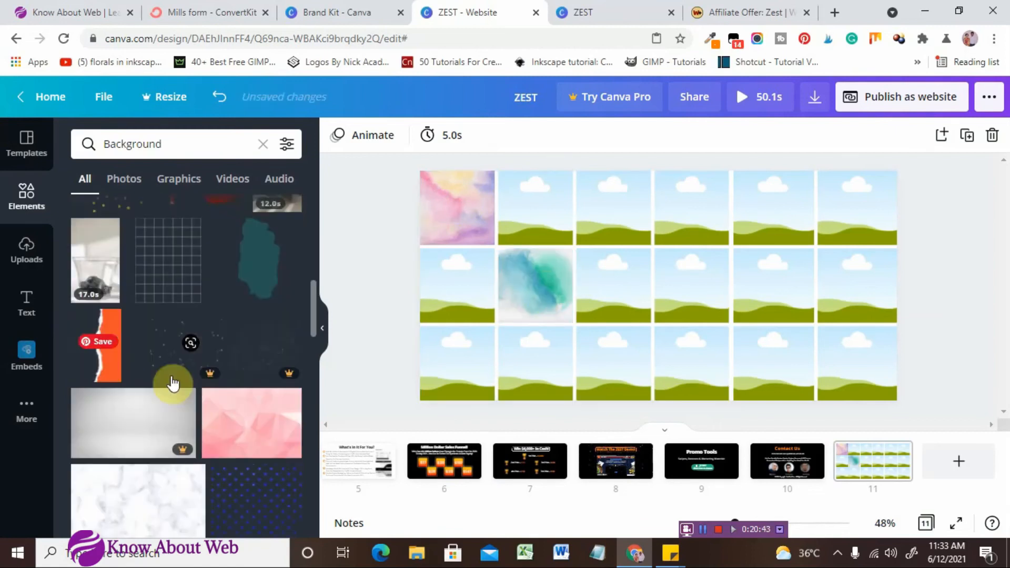
drag(255, 415, 445, 298)
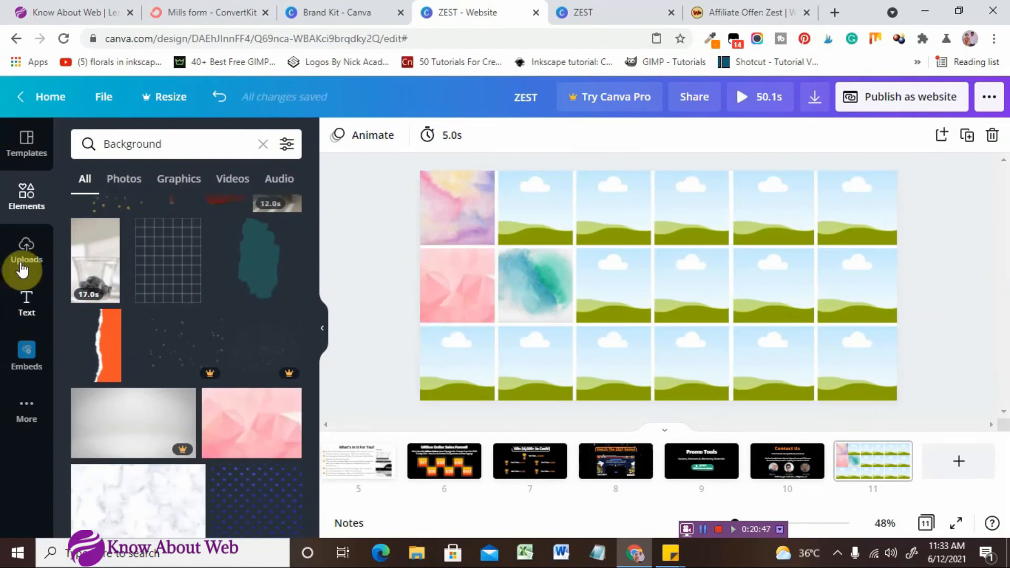
Add a square shape to the grid page and stretch it to cover the whole page
click(26, 316)
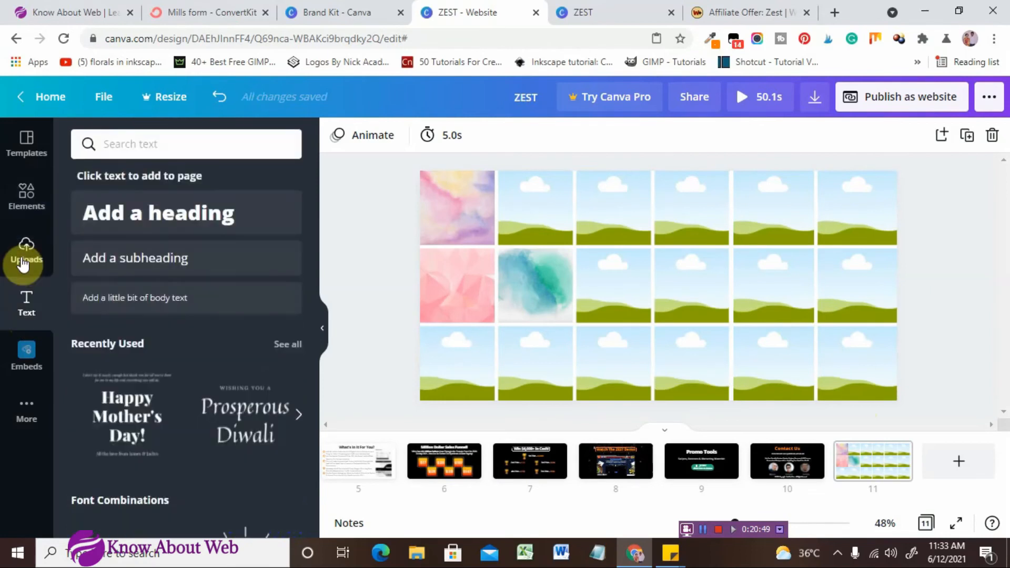
click(23, 200)
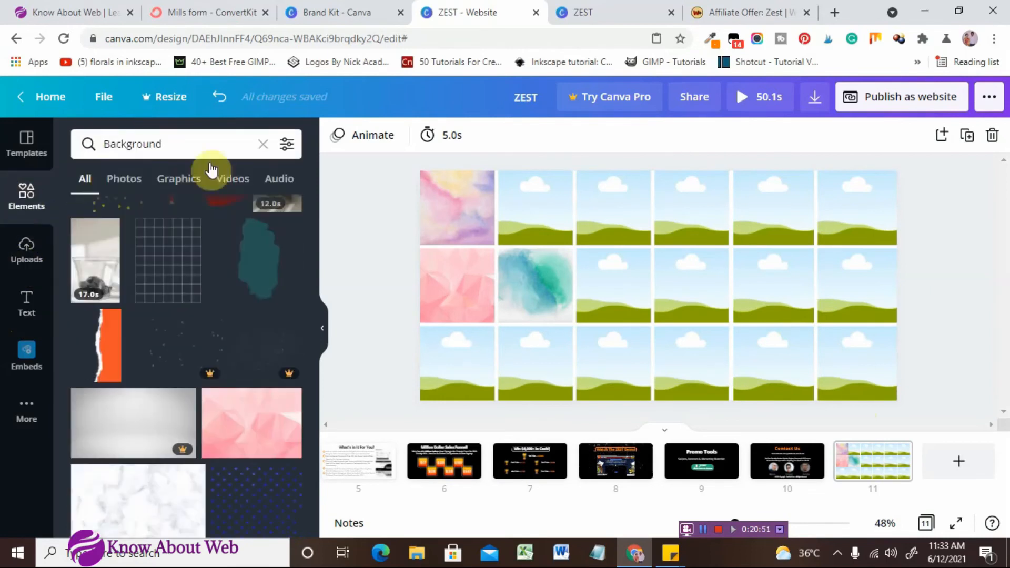
click(263, 144)
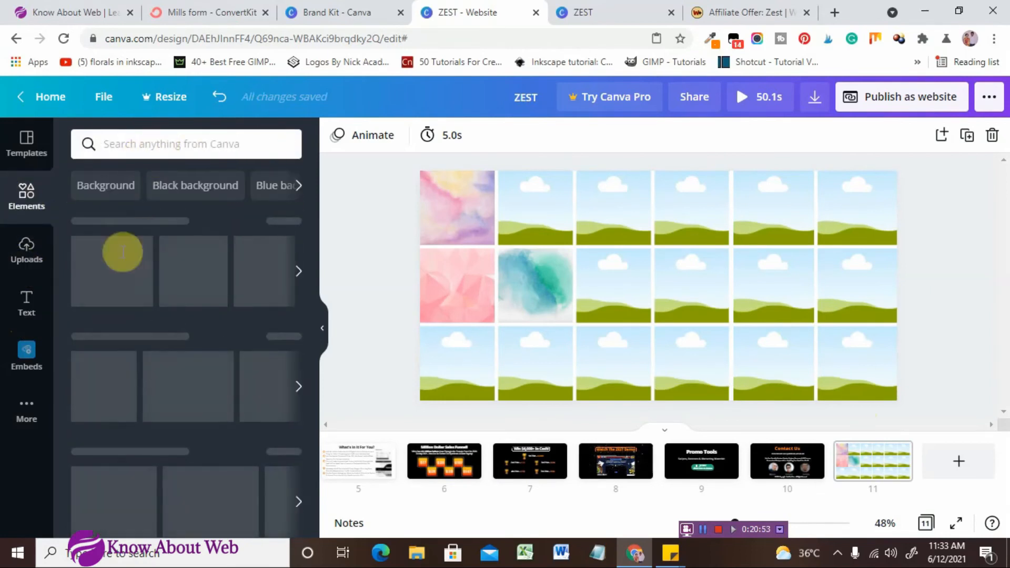
click(126, 363)
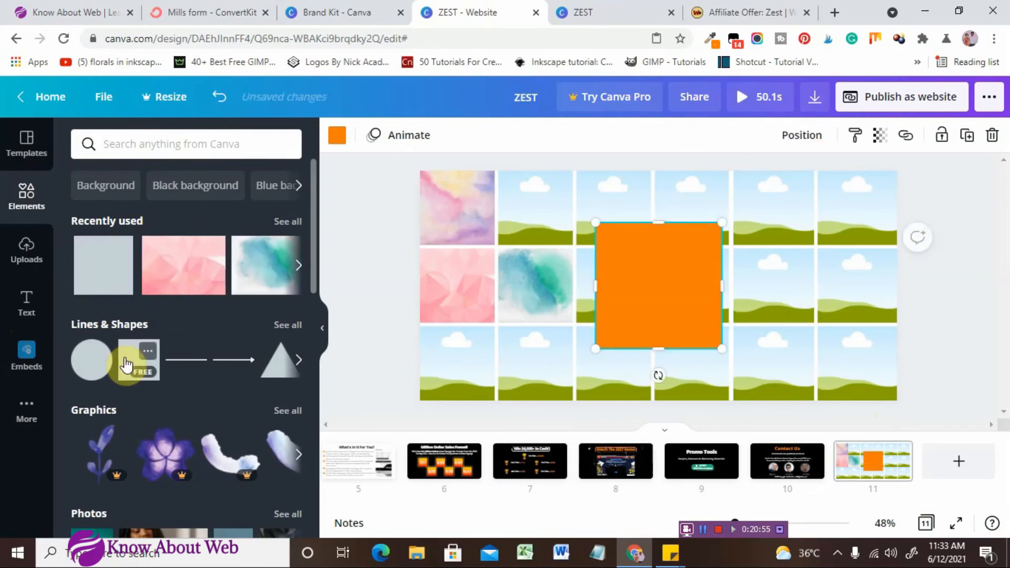
drag(514, 207, 527, 190)
drag(547, 261, 424, 279)
drag(720, 262, 899, 284)
drag(659, 348, 654, 402)
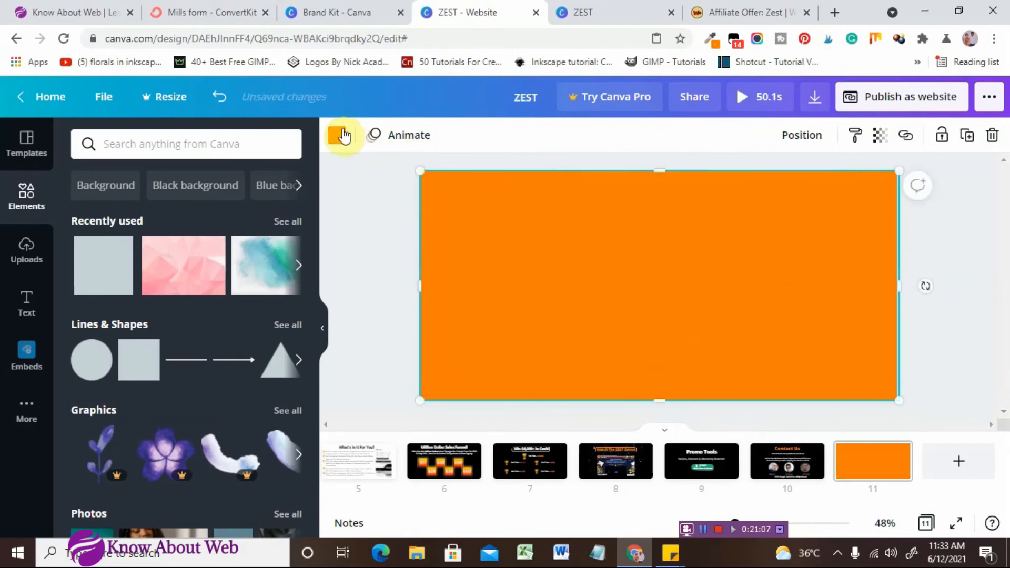
Colour the covering square black and set its transparency to 48 so the image grid shows through
click(340, 136)
click(127, 220)
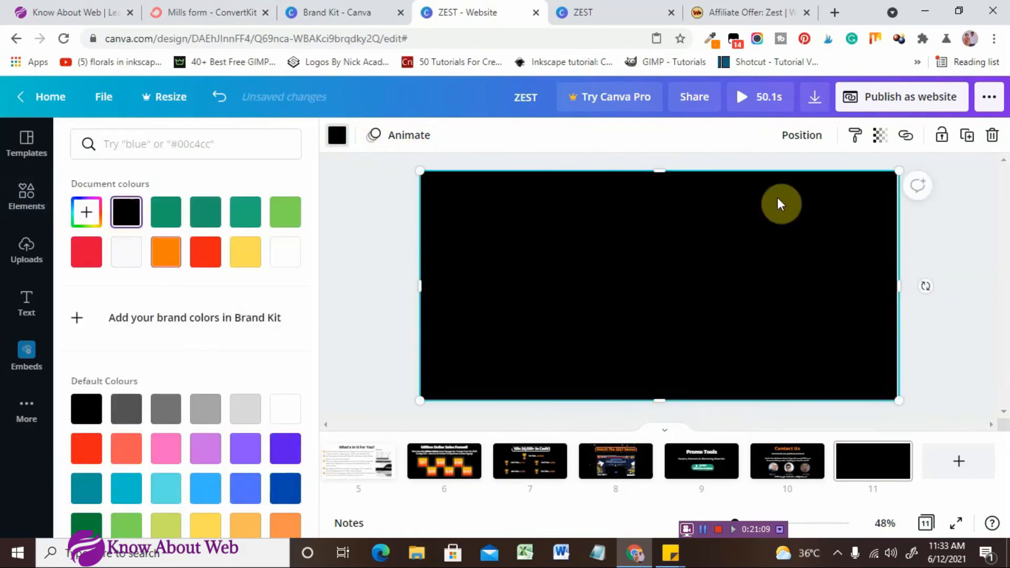
click(879, 136)
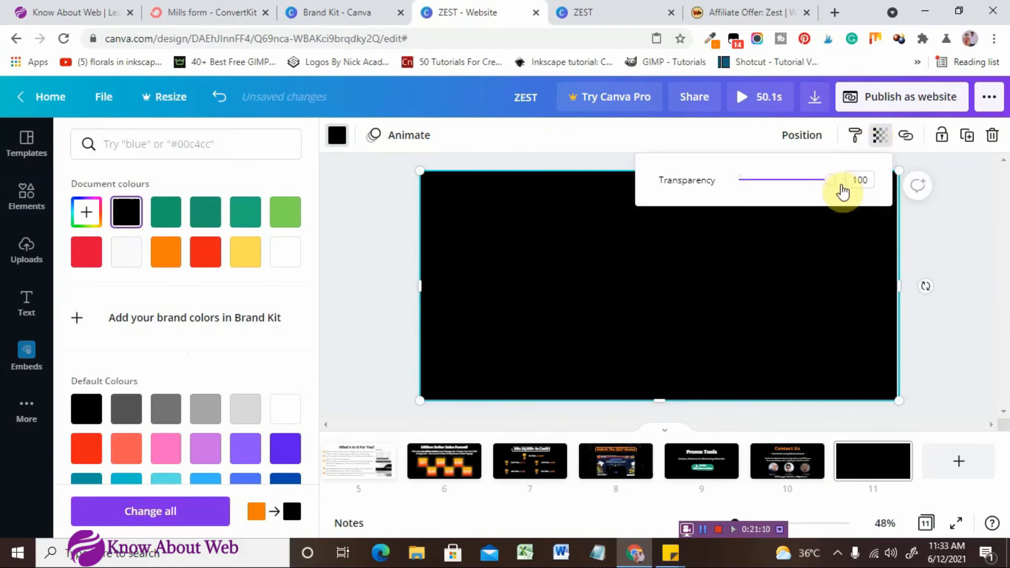
click(772, 183)
drag(758, 183, 784, 183)
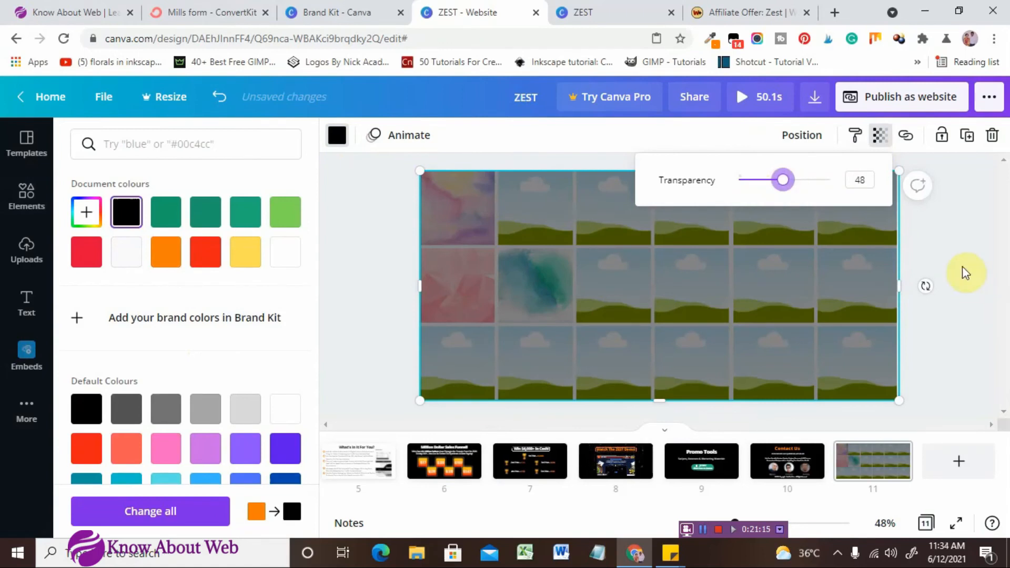
Delete page 11 with the image grids and black overlay
click(704, 282)
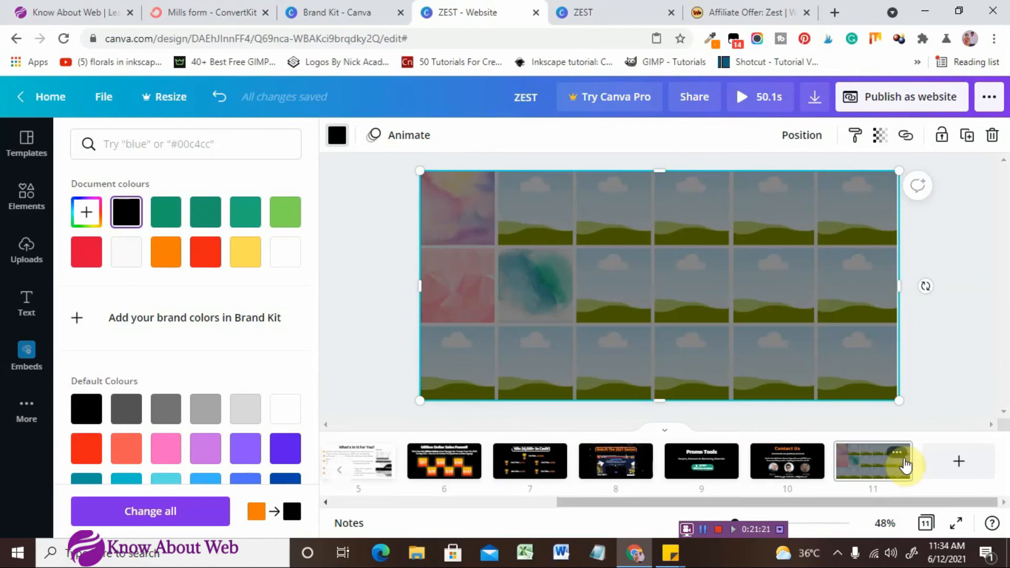
click(897, 453)
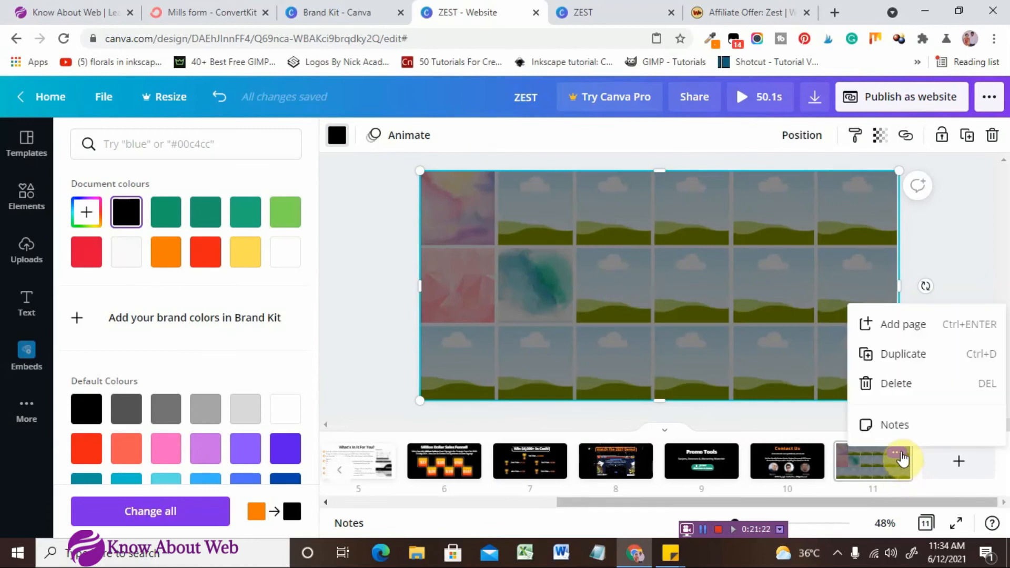
click(919, 392)
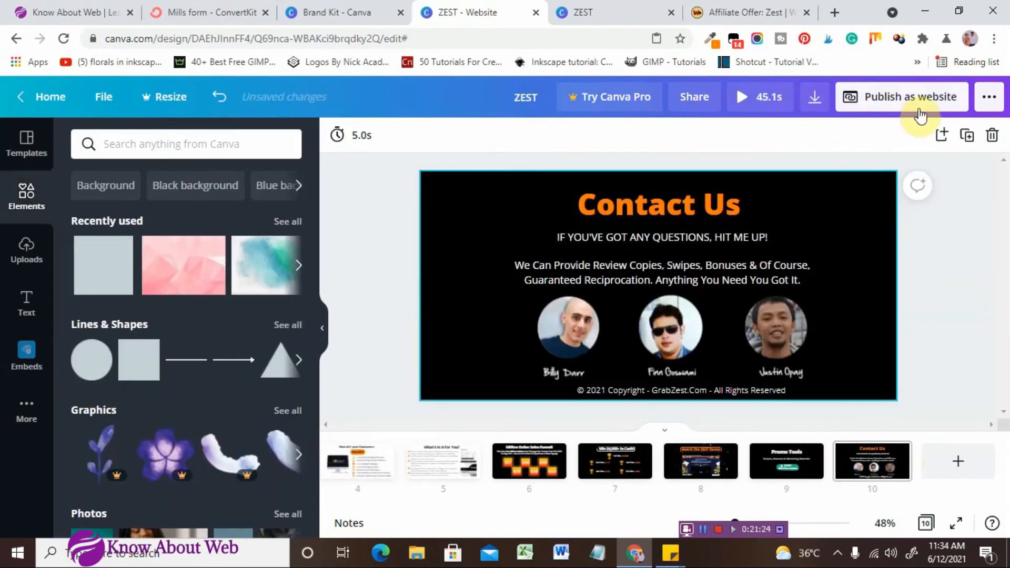
Choose the Presentation web style in the website publishing options and open the website
click(987, 105)
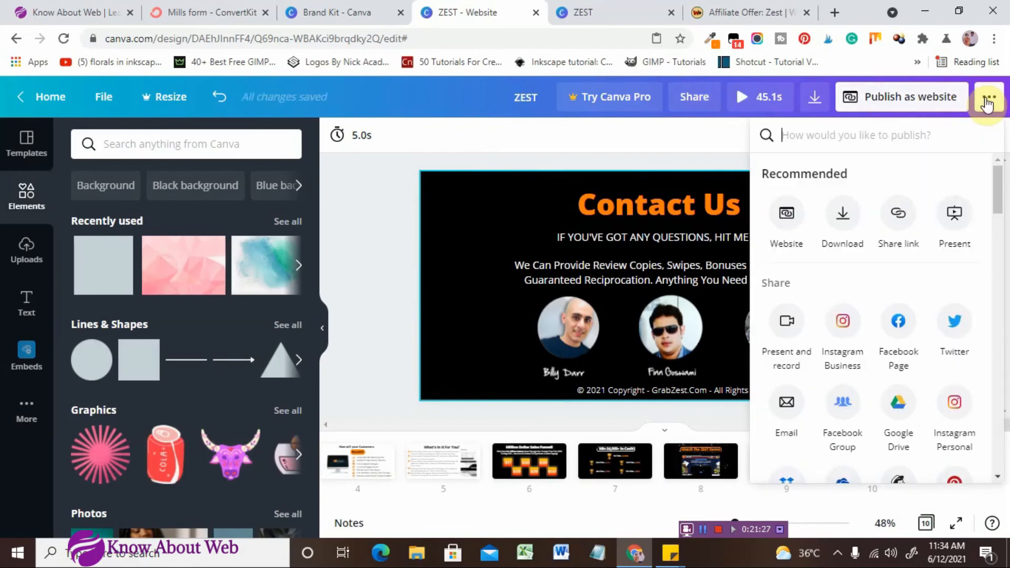
click(786, 216)
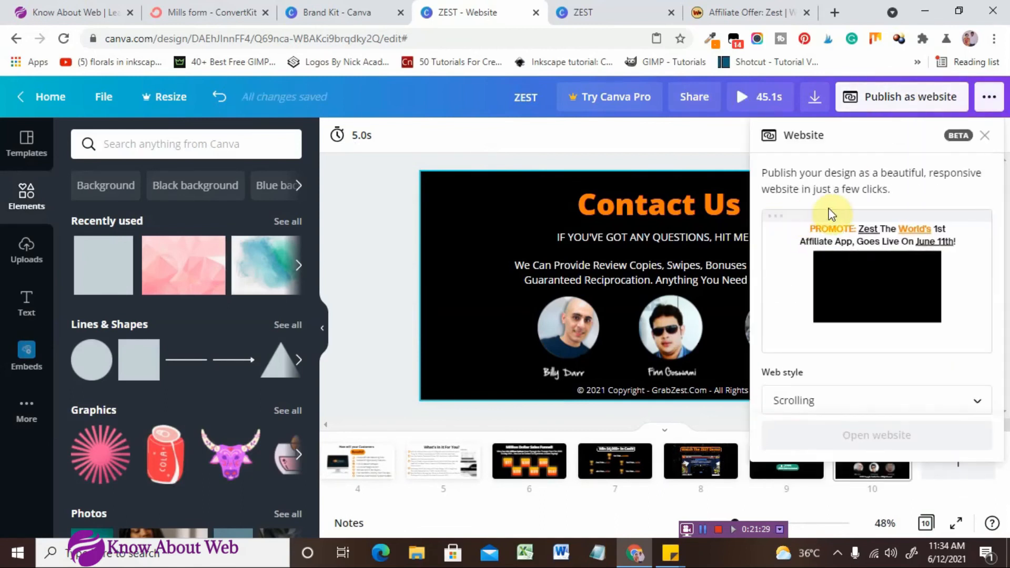
click(980, 416)
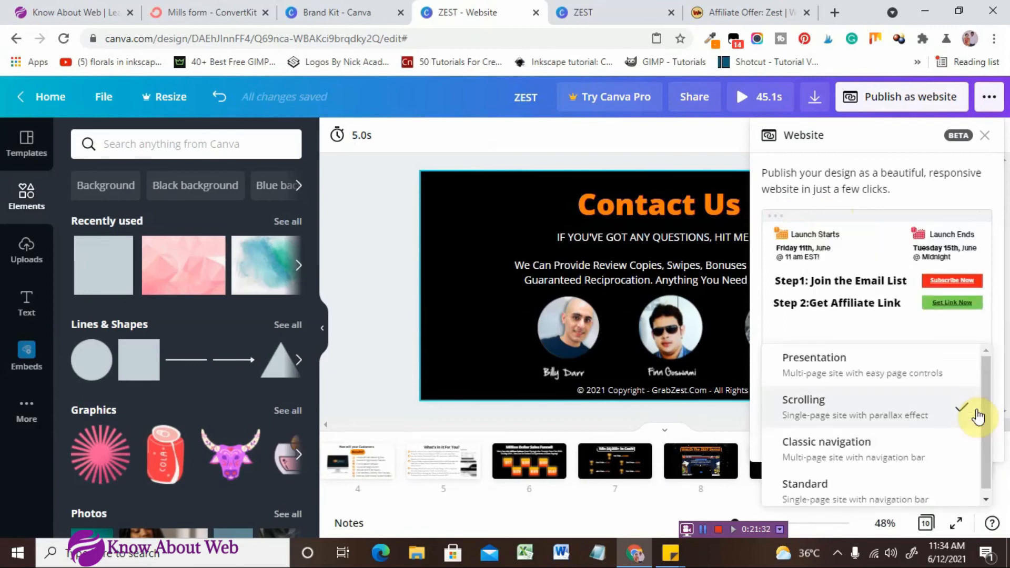
click(866, 374)
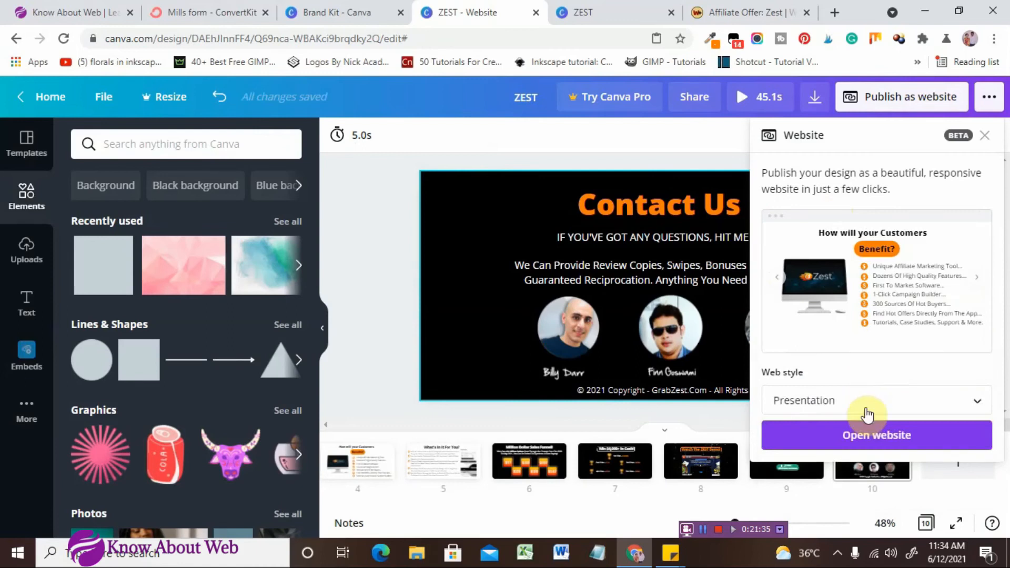
click(877, 446)
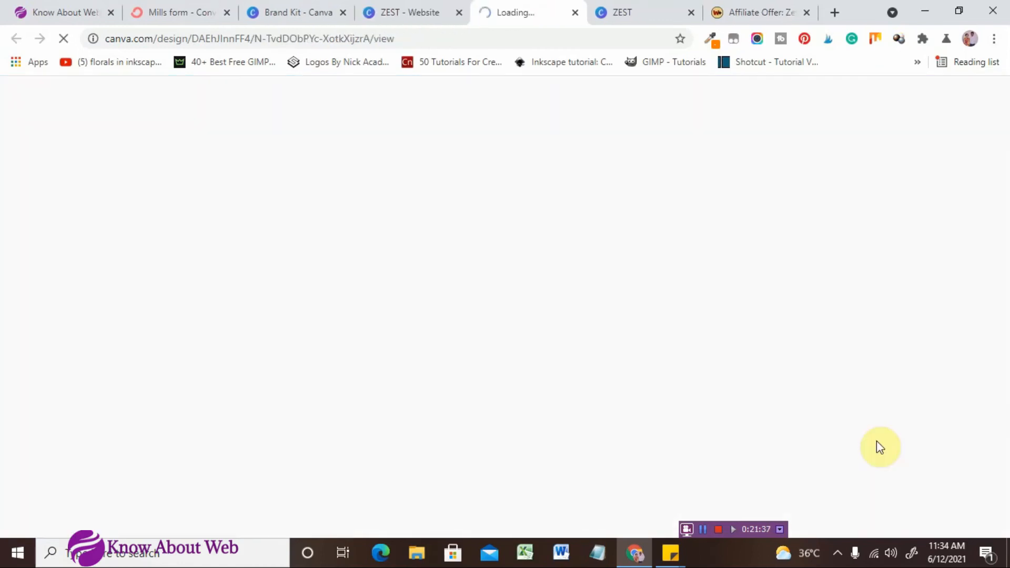
Page through the presentation-style website up to the "What is Zest?" page, closing the older ZEST tab and the preview itself
click(691, 14)
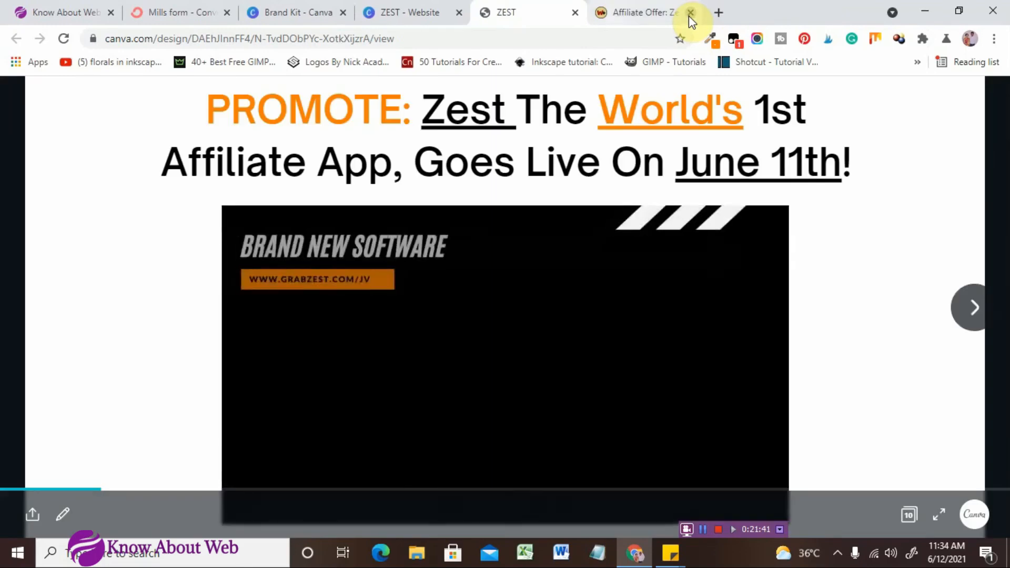
click(975, 308)
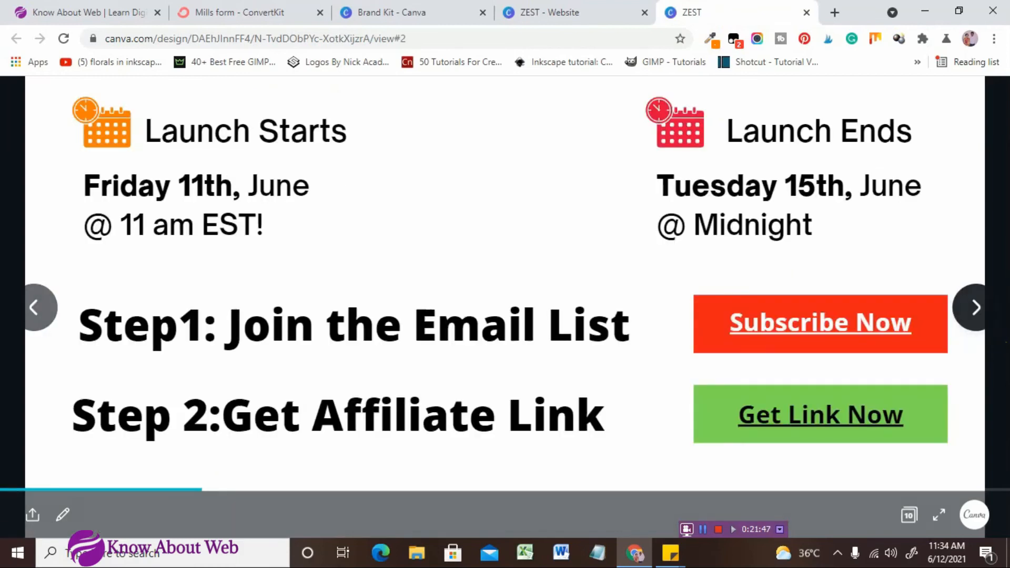
click(975, 308)
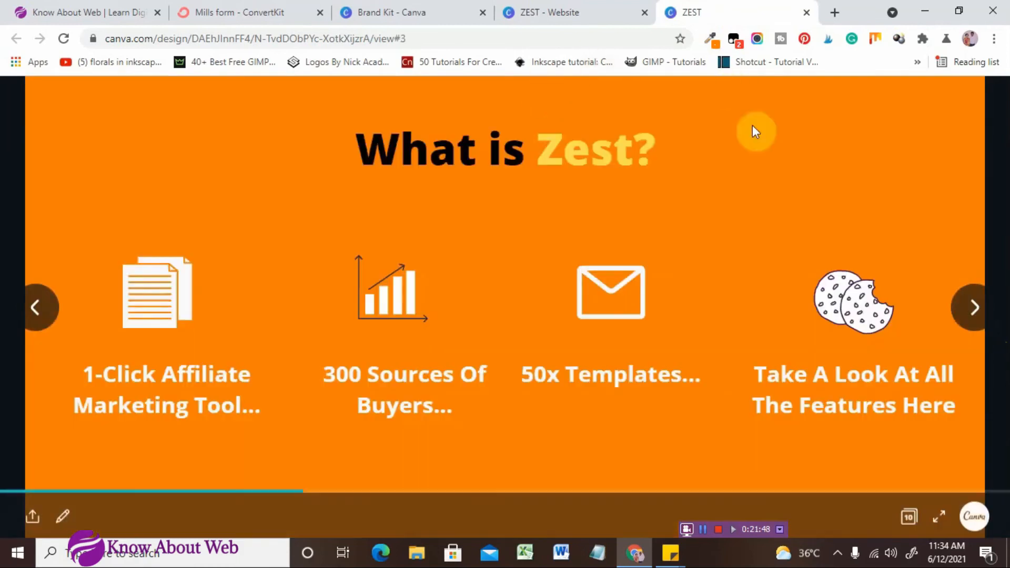
click(538, 8)
click(807, 12)
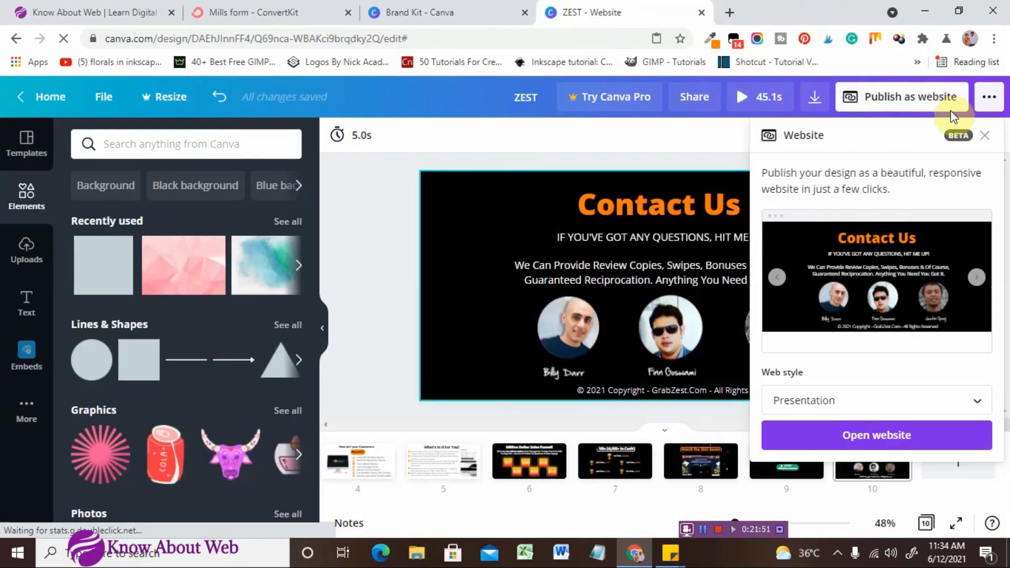
Choose the Scrolling web style in the website publishing options and open the website
click(920, 404)
click(864, 428)
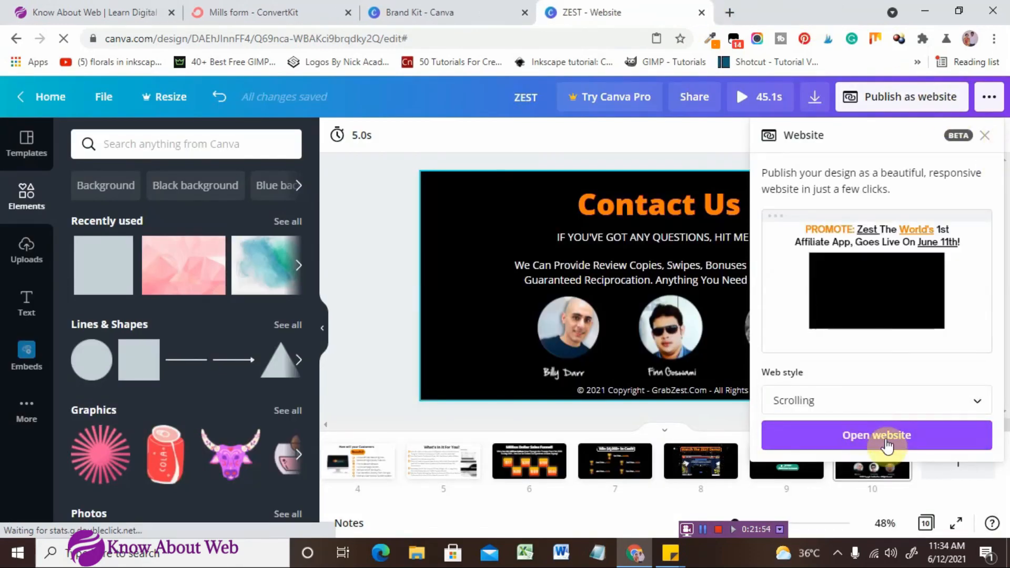
click(888, 436)
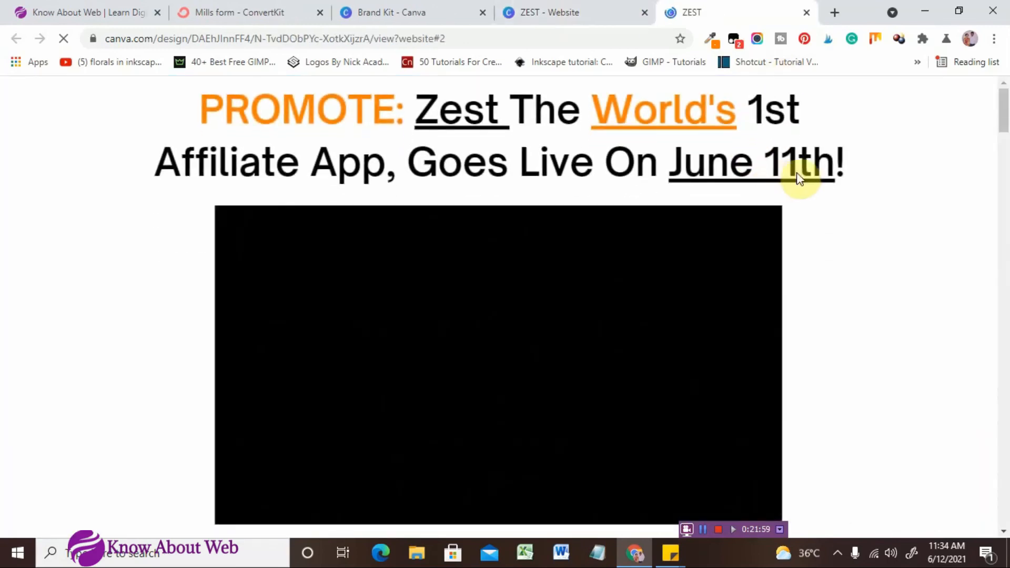
Review the scrolling-style website from its opening section to the "Million Dollar Sales Funnel!" section and close the preview
scroll(877, 179, down, 1)
scroll(909, 184, down, 5)
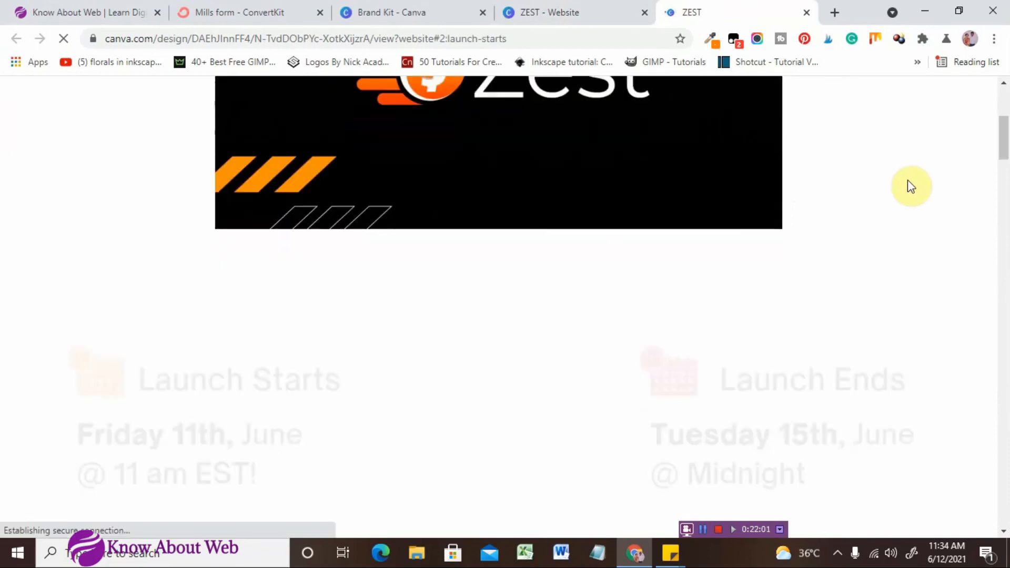
scroll(911, 187, down, 5)
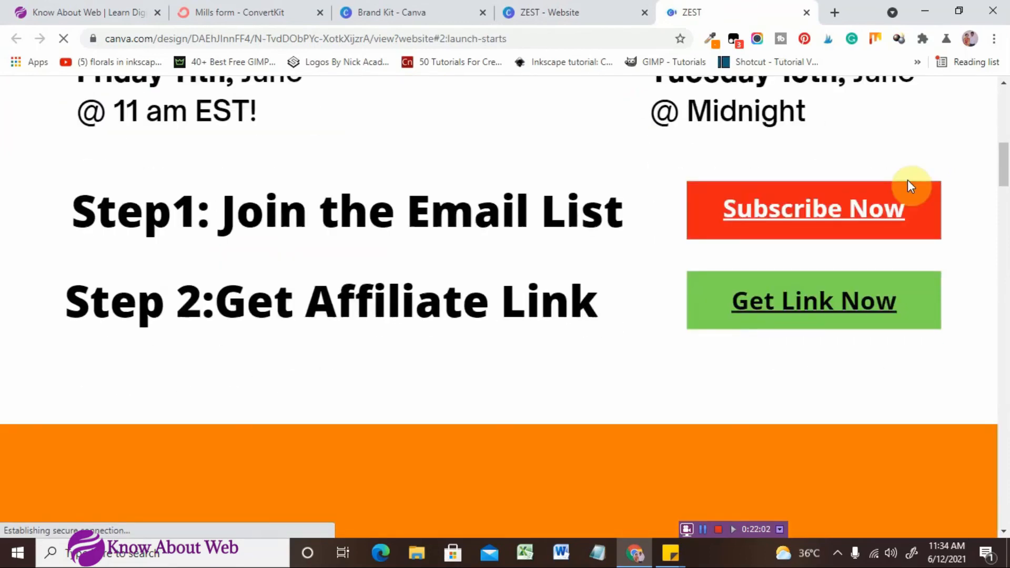
scroll(910, 187, down, 8)
scroll(911, 187, down, 8)
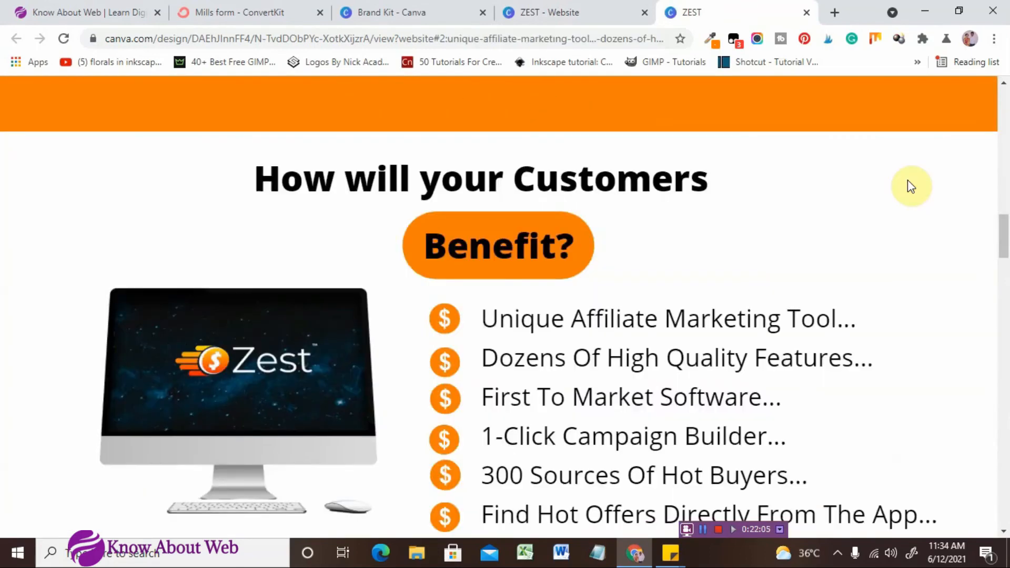
scroll(911, 187, down, 14)
scroll(908, 183, down, 10)
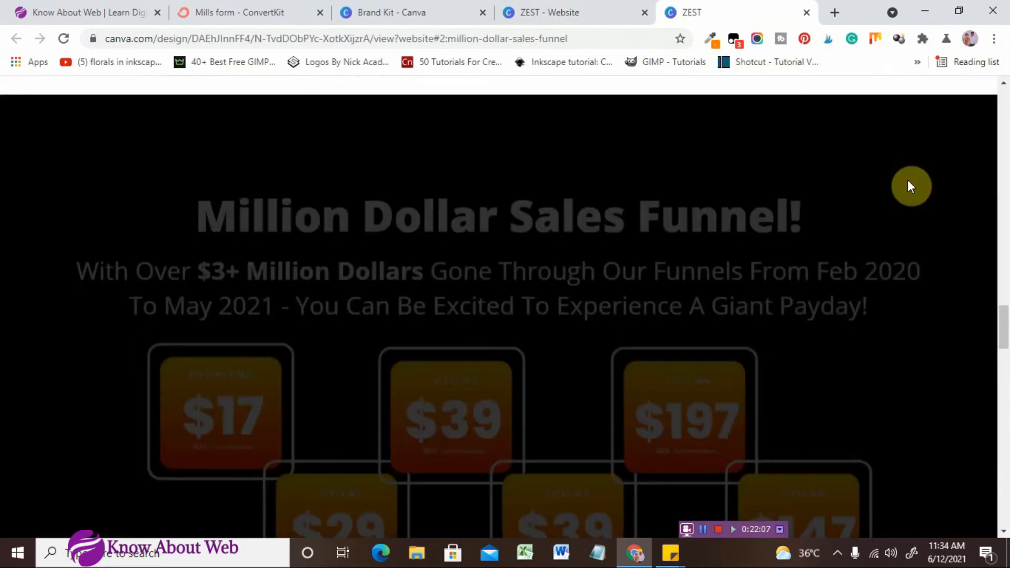
click(537, 7)
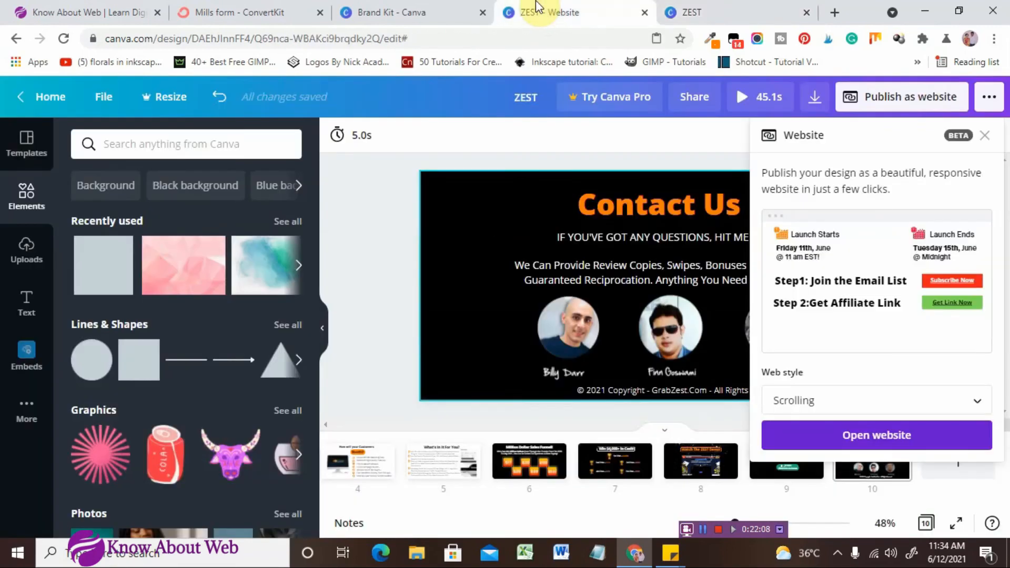
click(807, 11)
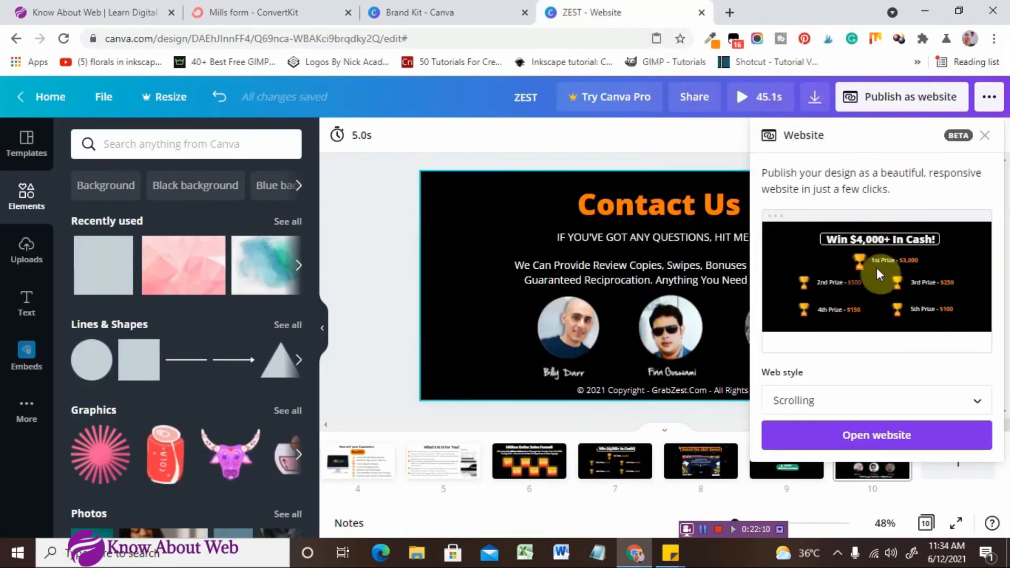
Change the web style to Classic navigation and open the website
click(928, 409)
click(907, 452)
click(905, 448)
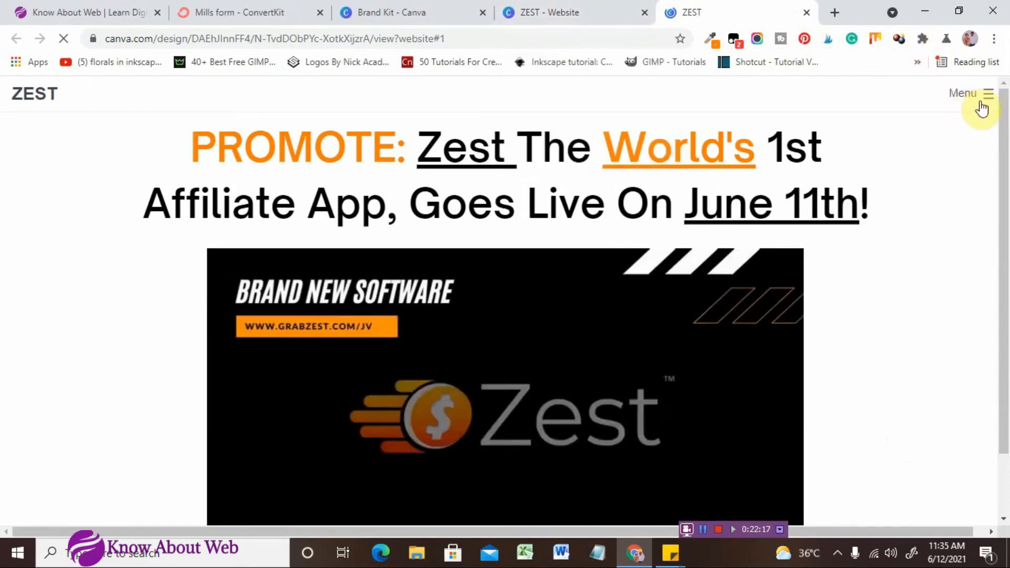
Visit the "What is Zest?", "Million Dollar Sales Funnel!", "Watch The ZEST Demo!" and contact pages through the site navigation and return to the design
click(980, 103)
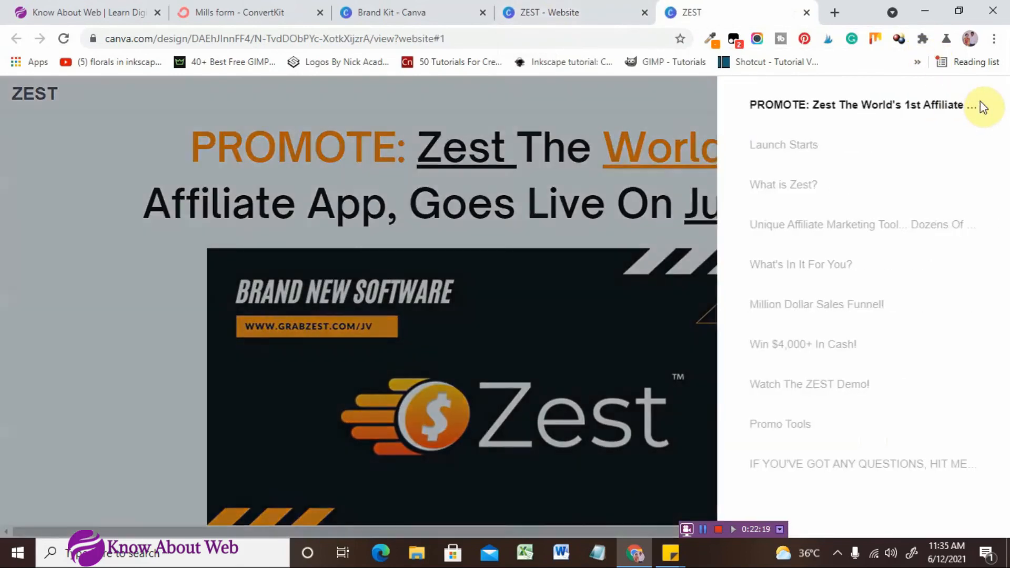
click(789, 187)
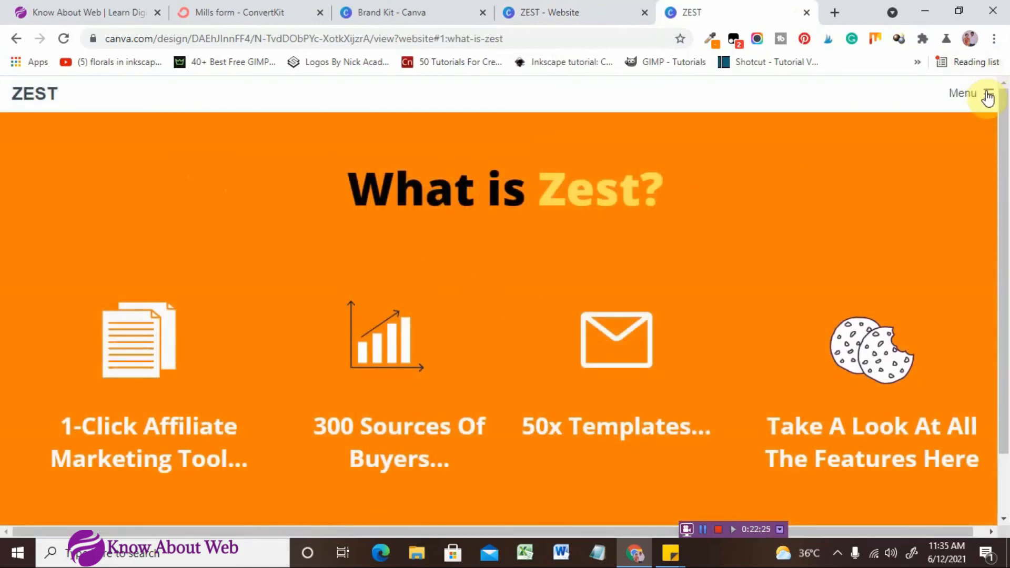
click(971, 93)
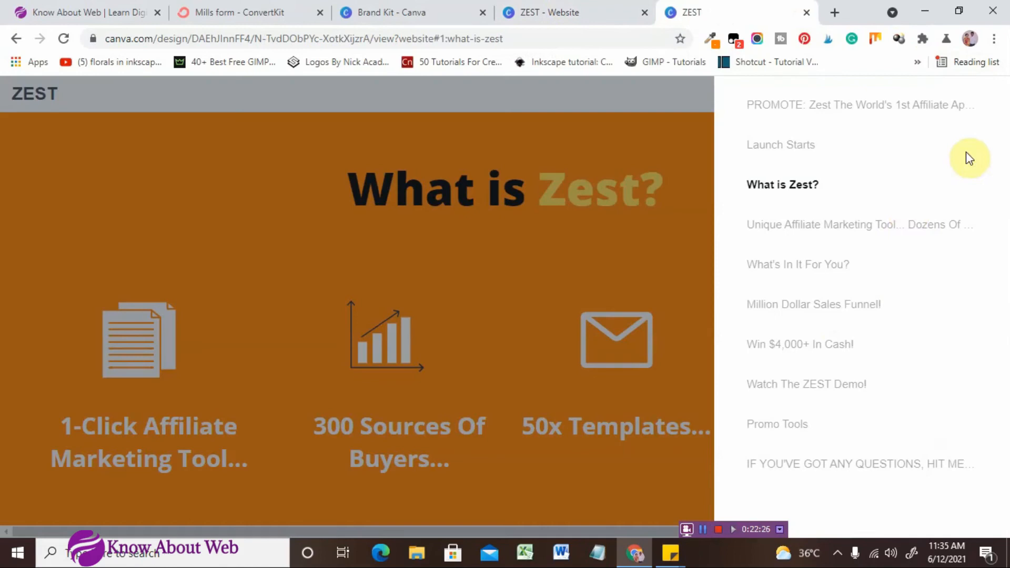
click(803, 301)
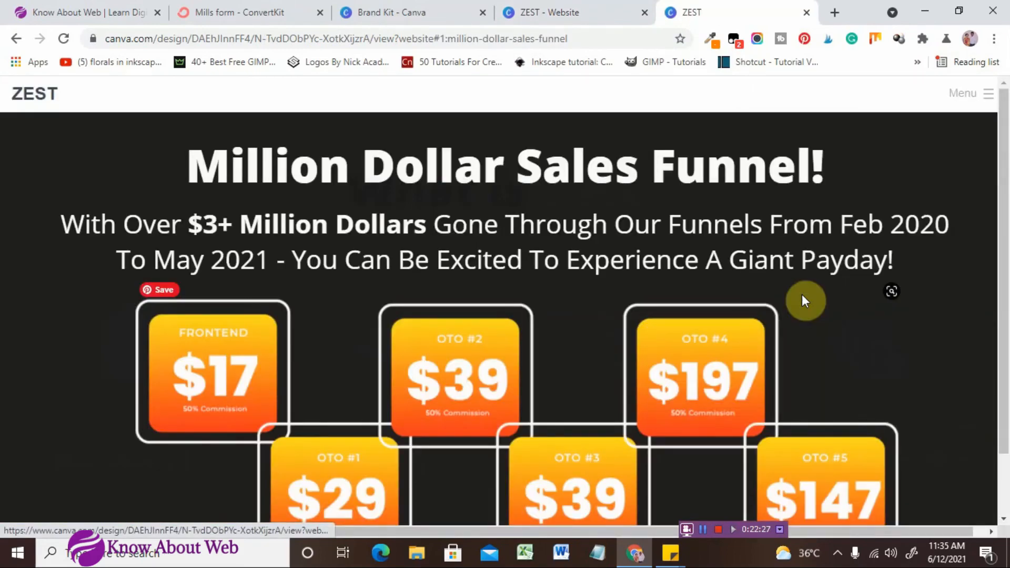
click(985, 94)
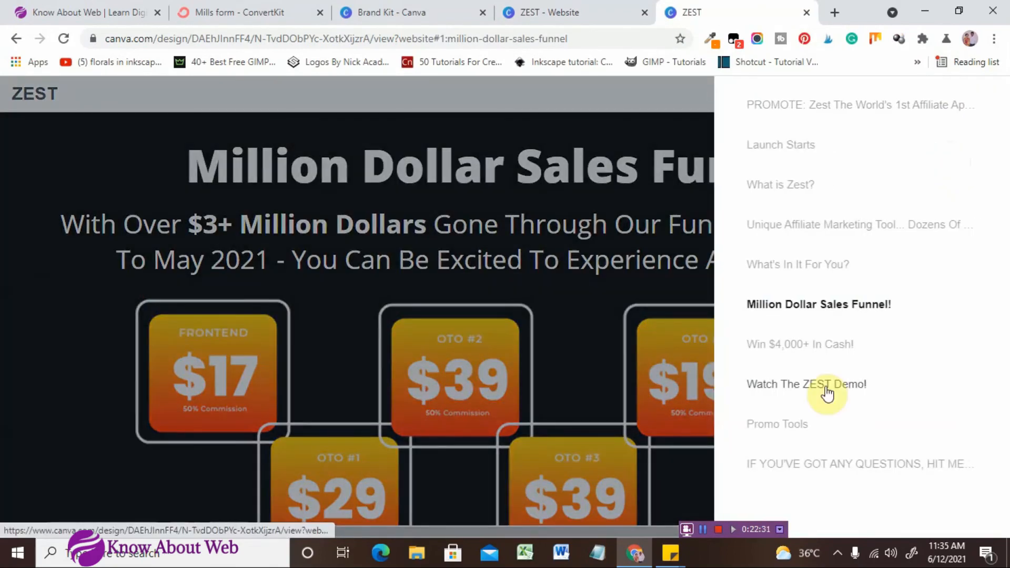
click(826, 386)
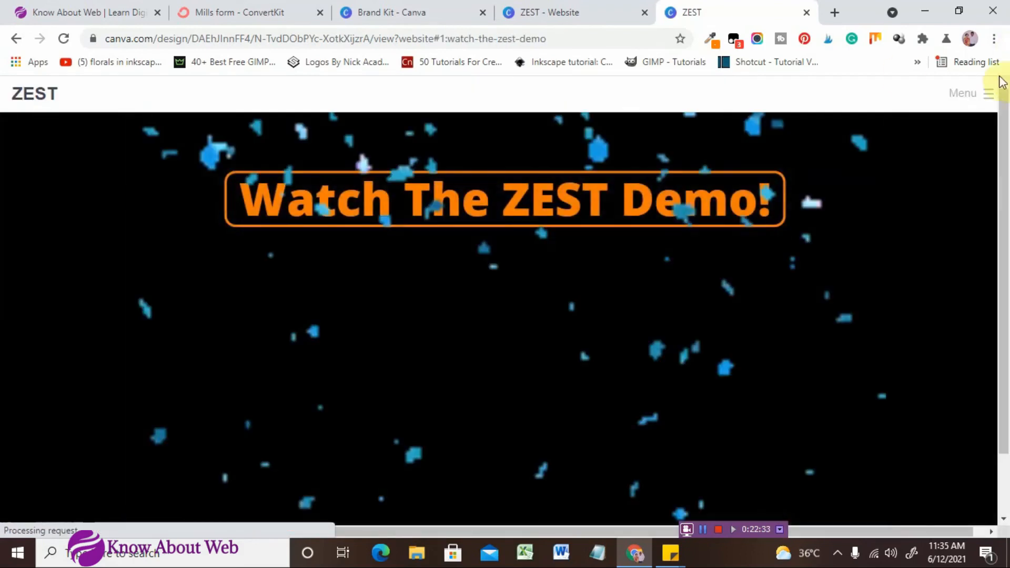
click(986, 95)
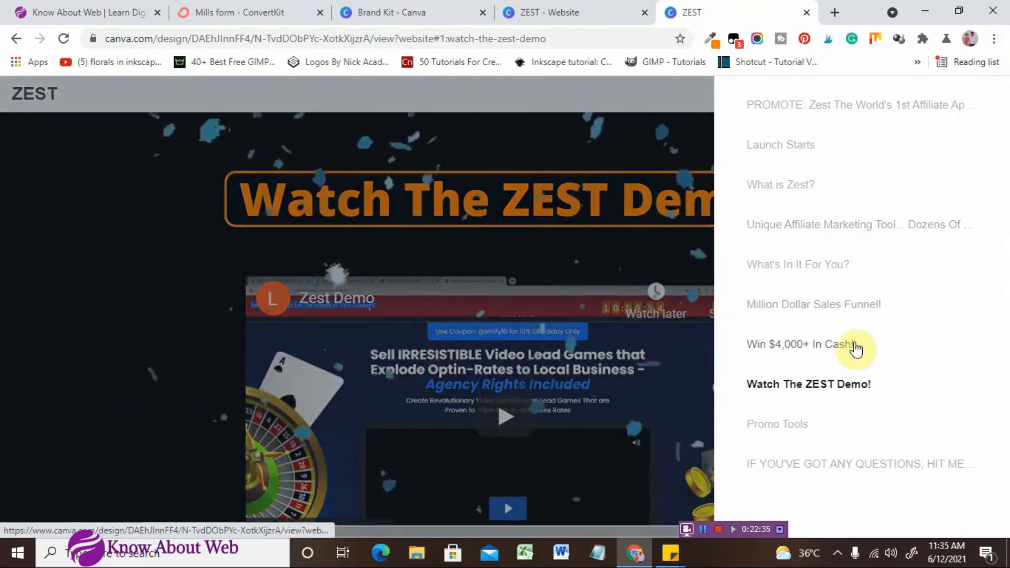
click(806, 468)
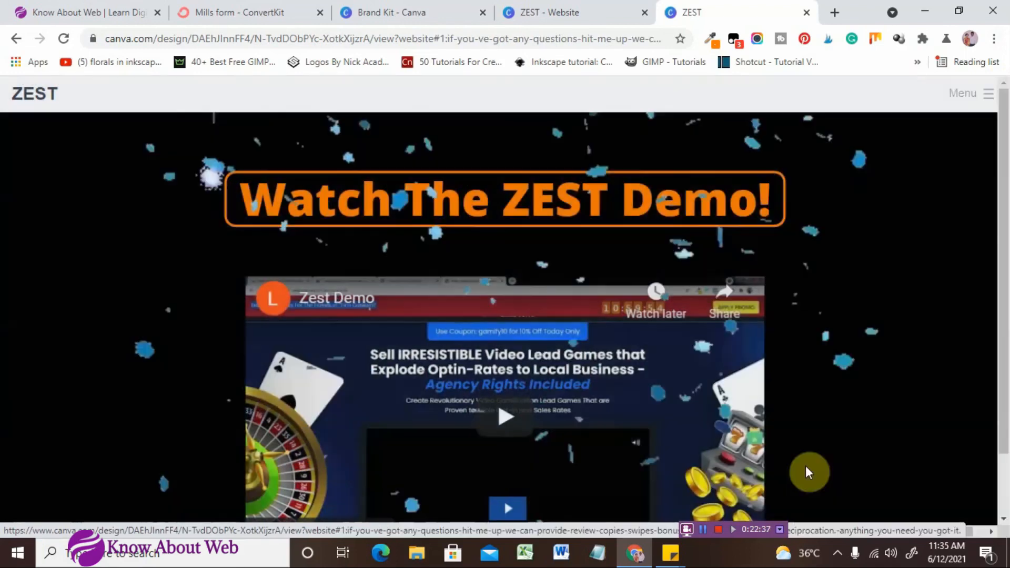
scroll(772, 303, down, 3)
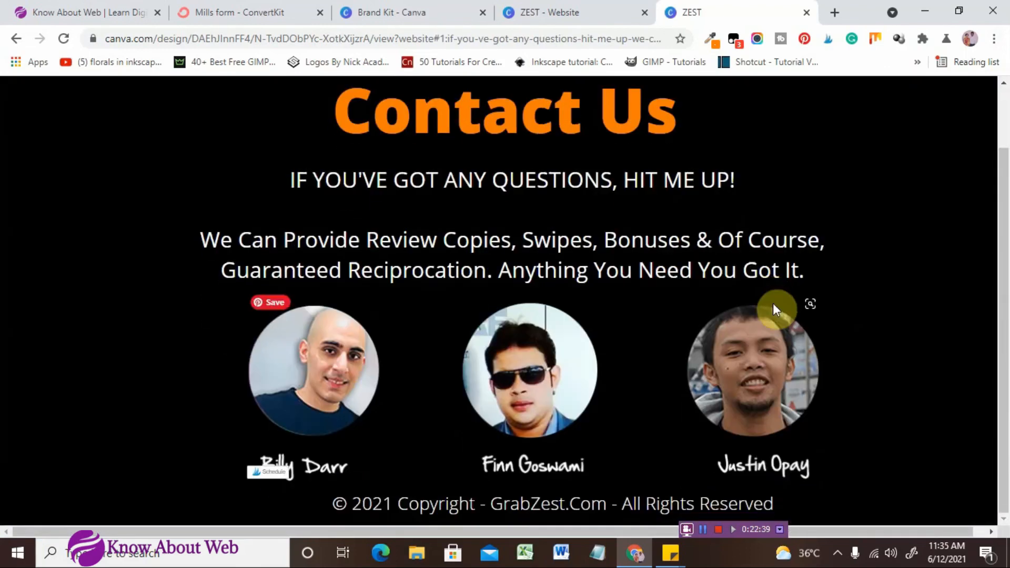
scroll(778, 290, up, 3)
click(616, 10)
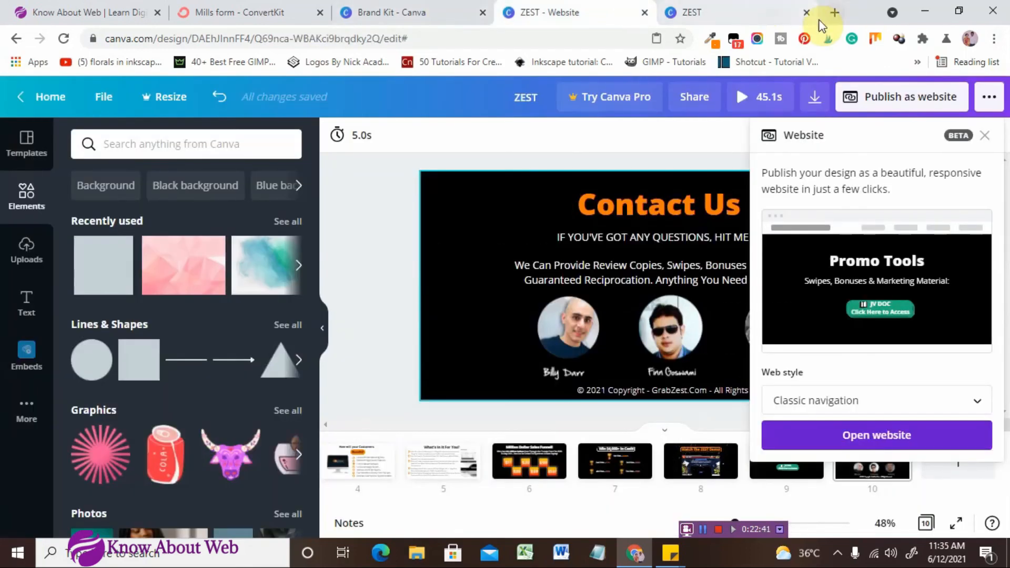
Set the web style to Standard and open the website
click(962, 408)
click(893, 452)
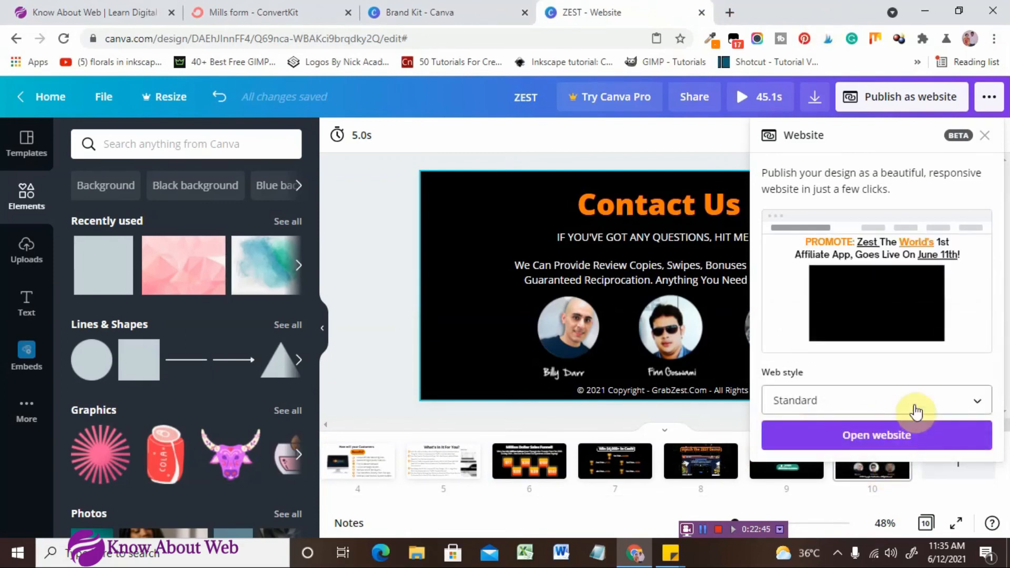
click(914, 436)
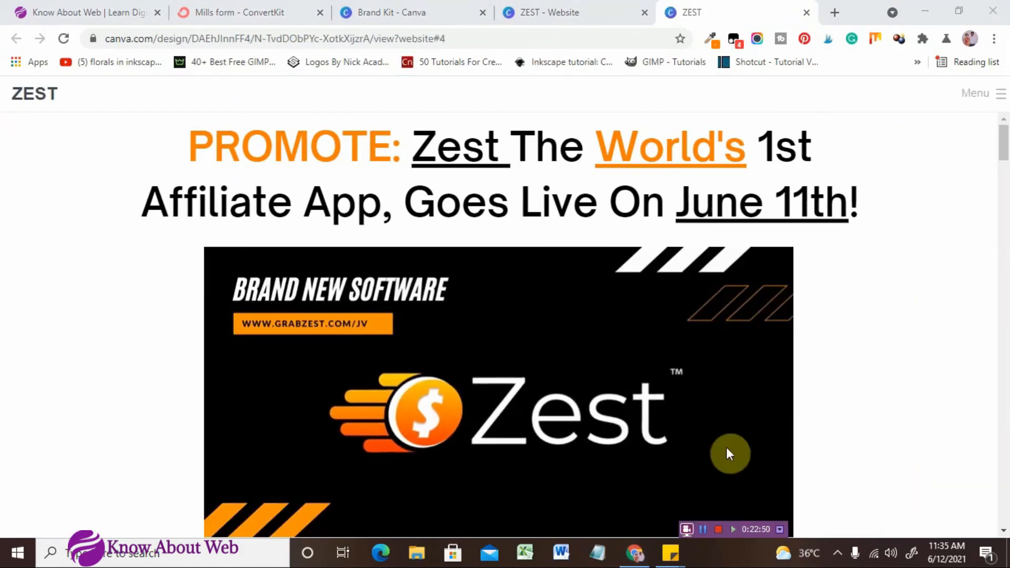
Examine the standard-style website's navigation list and its sections down to "Million Dollar Sales Funnel!", closing the preview at the end
scroll(916, 330, down, 4)
scroll(916, 330, down, 5)
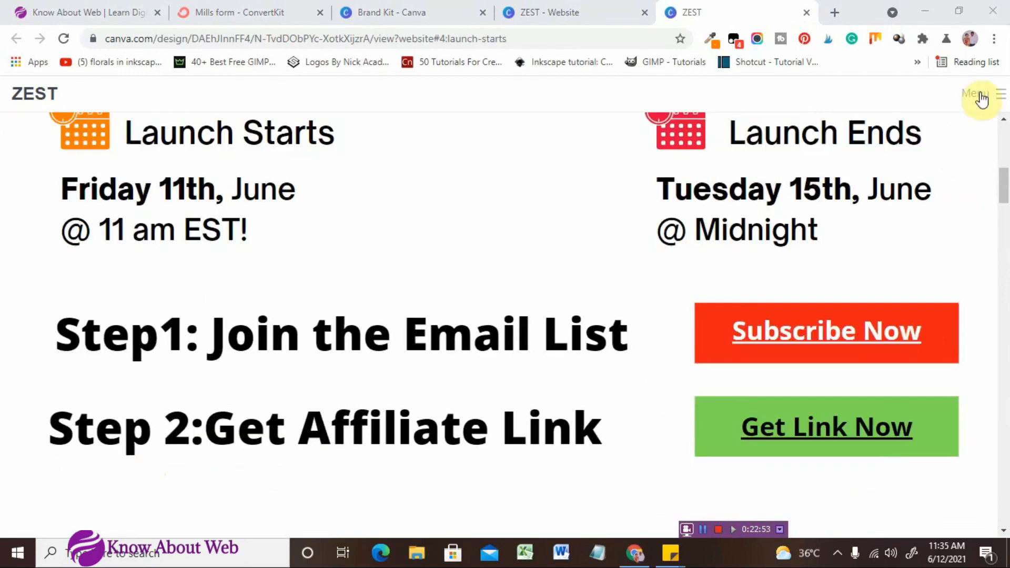
click(999, 94)
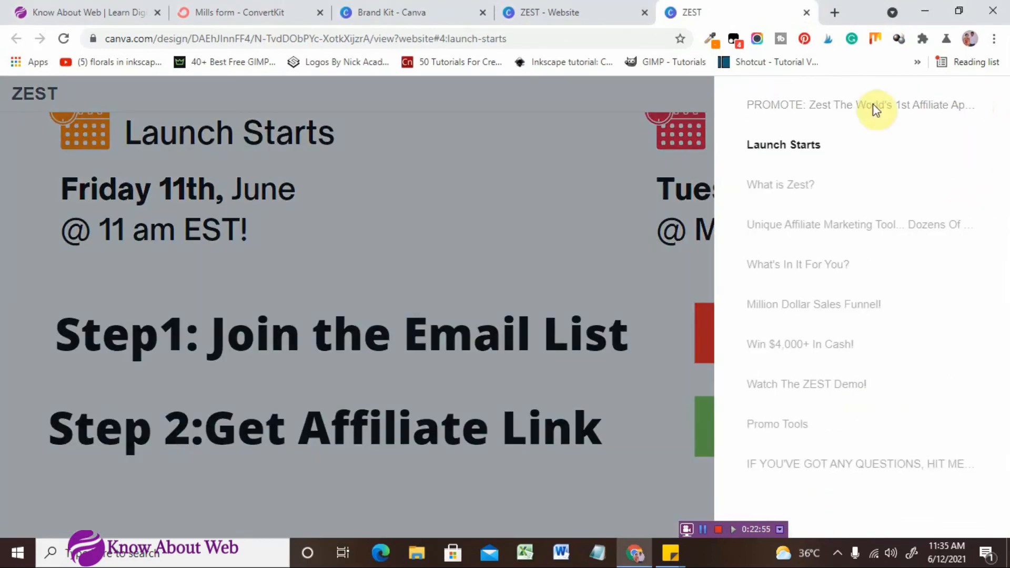
click(741, 111)
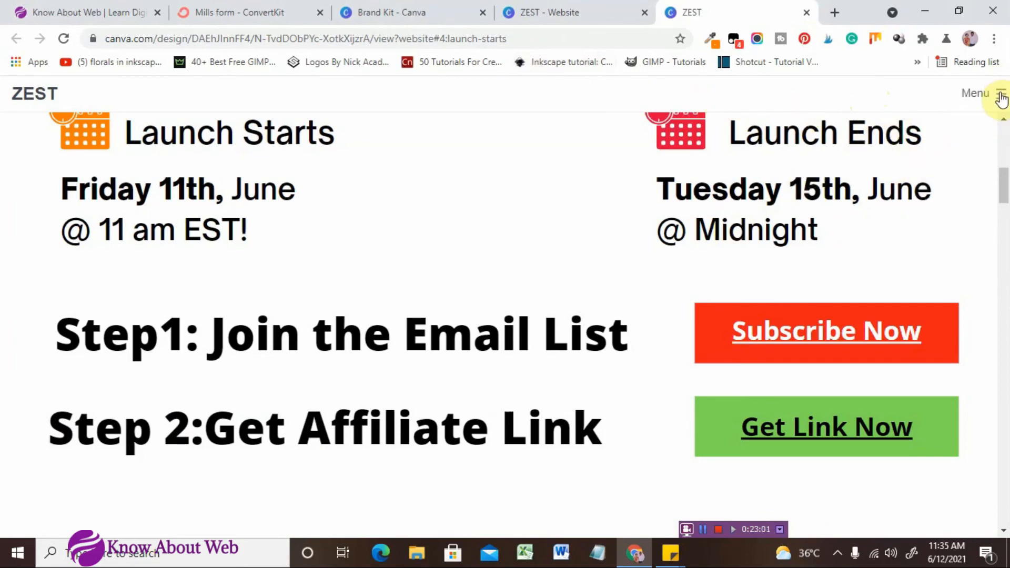
scroll(558, 270, down, 20)
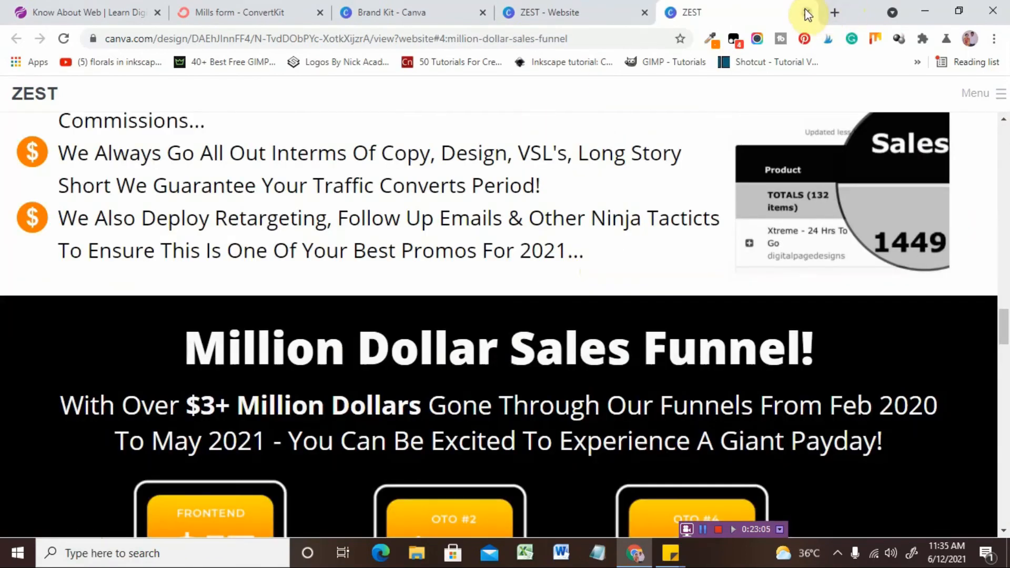
click(808, 12)
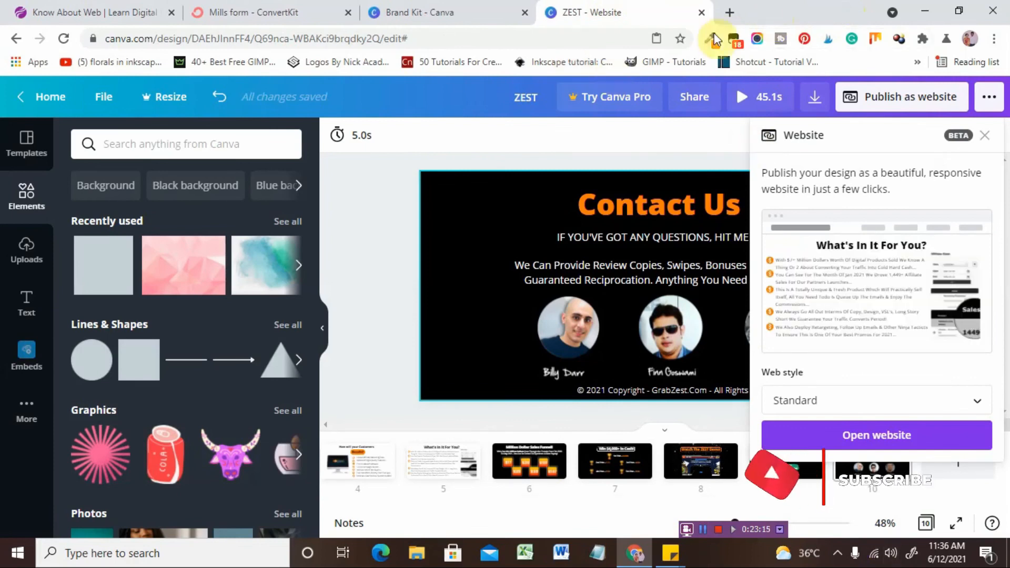
From the Canva home page, search for "website" and open the suggested Bio Link Website template collection
click(424, 13)
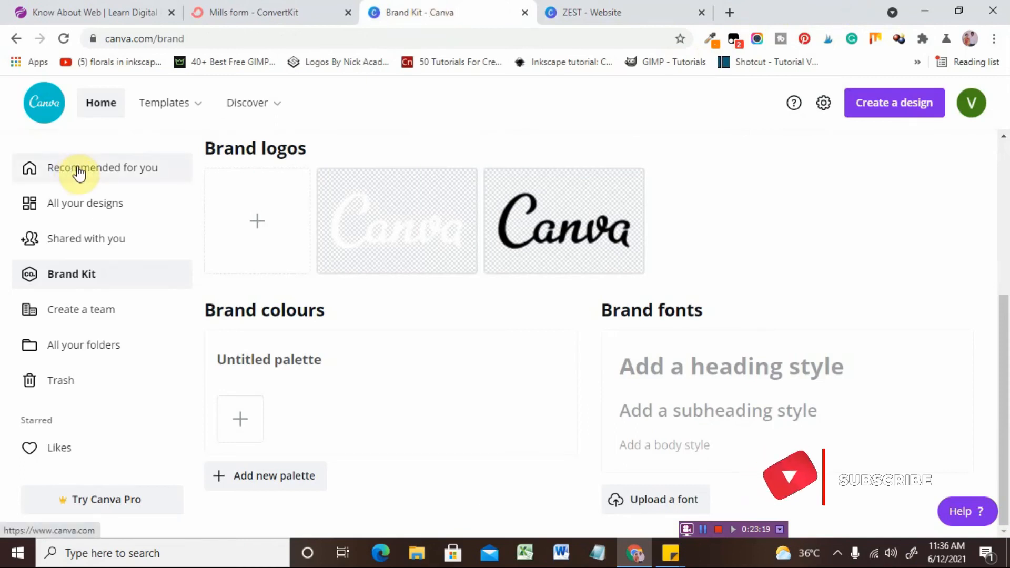
click(101, 101)
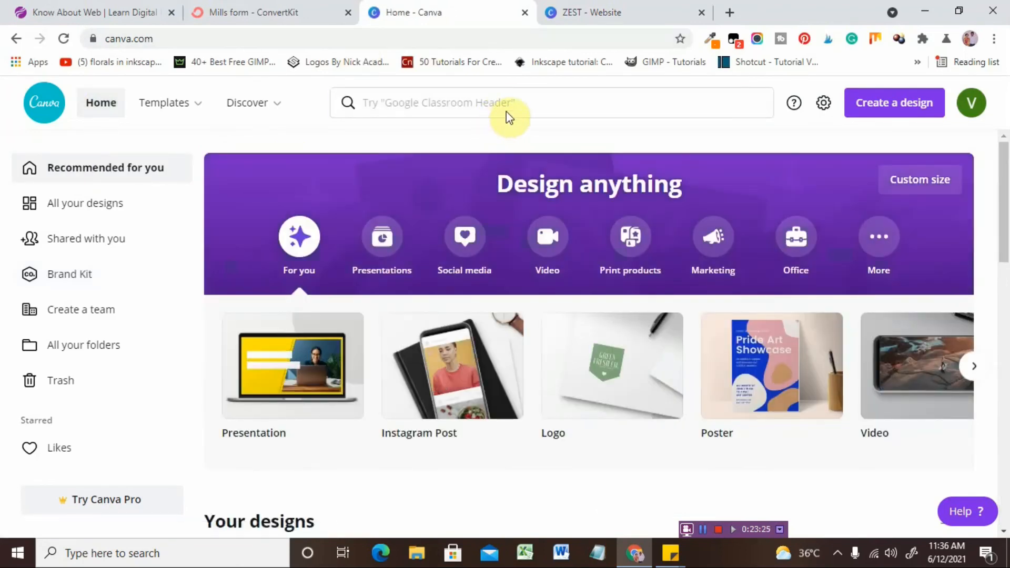
click(507, 109)
text(website)
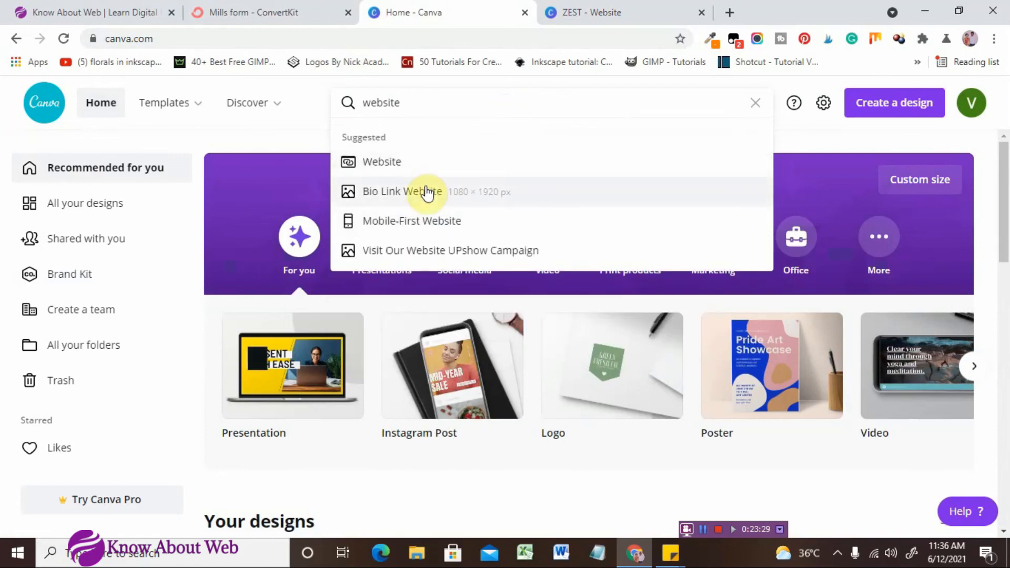
click(427, 192)
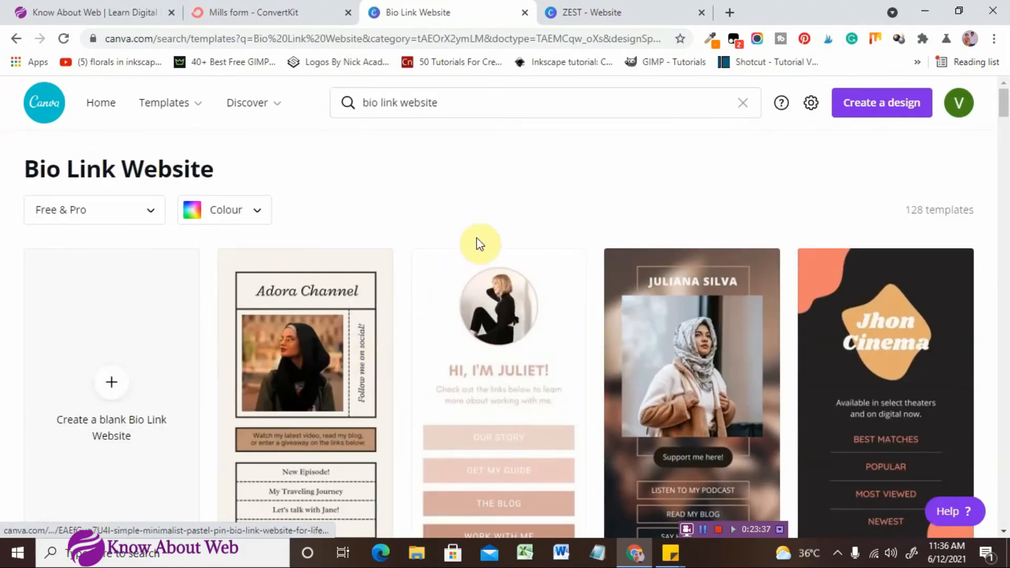
Open the Brown Photocentric Animated Bio Link Website template and select its photo, background and name heading in turn
scroll(526, 184, down, 3)
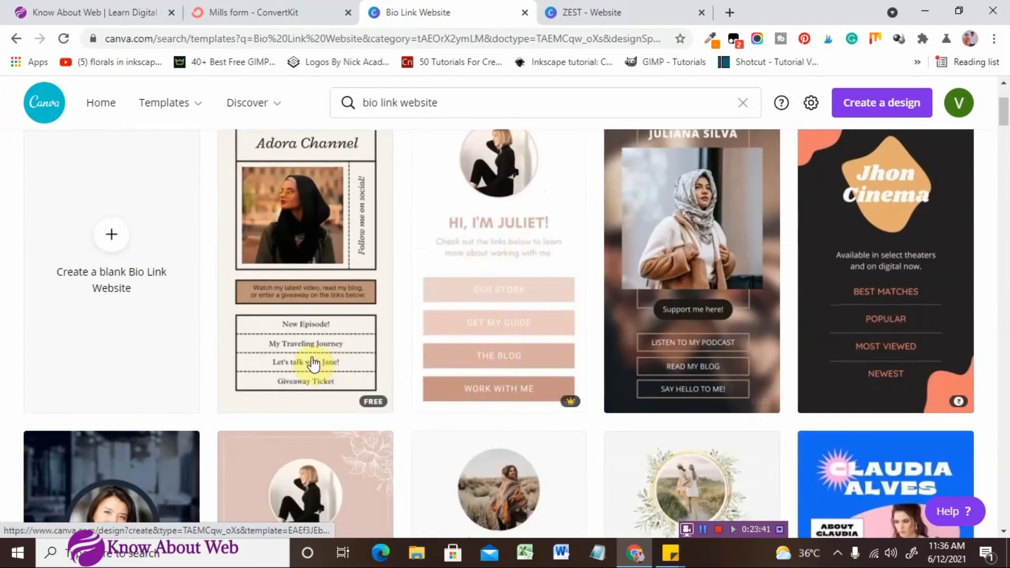
click(685, 333)
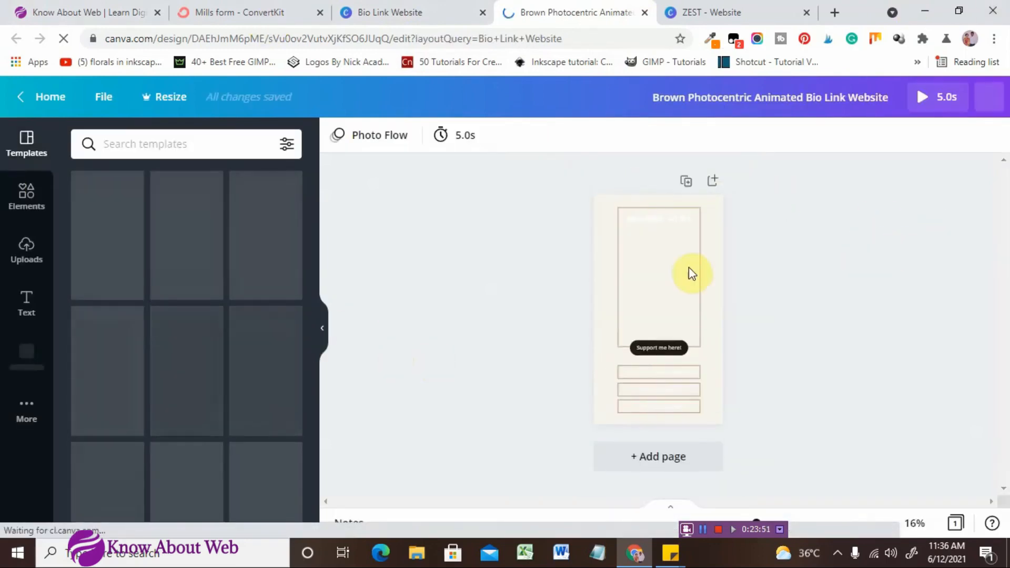
click(670, 264)
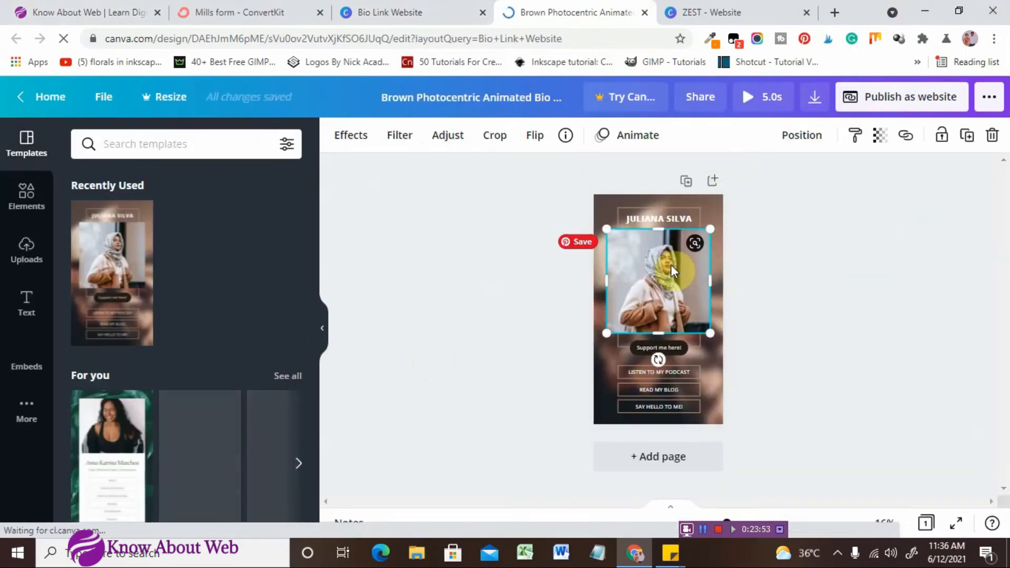
click(720, 206)
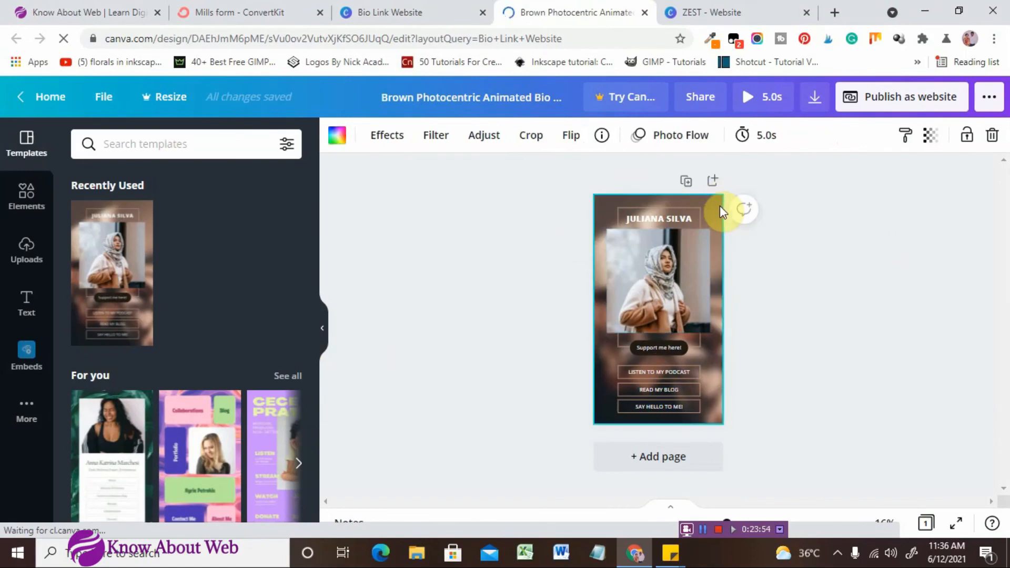
click(669, 218)
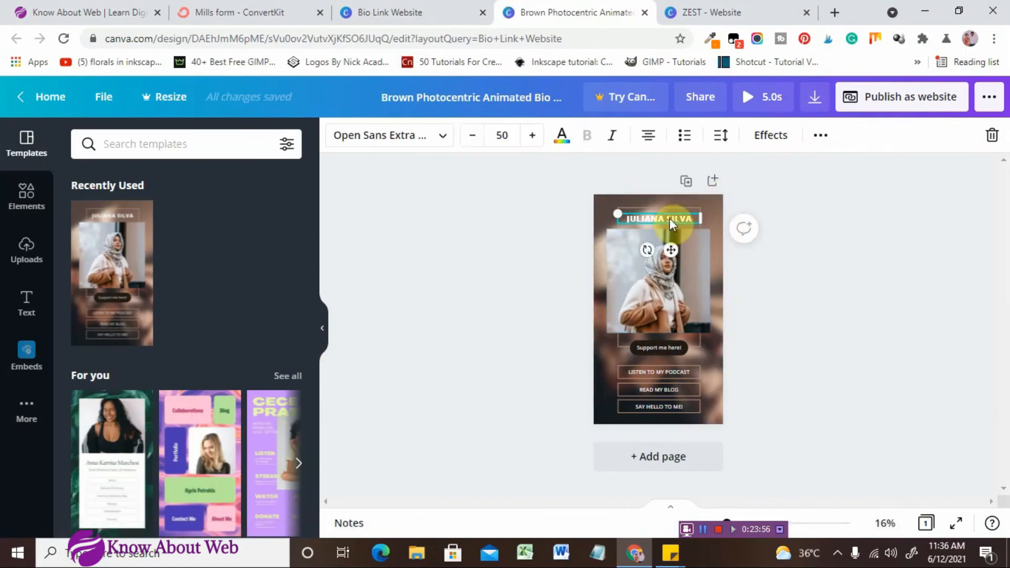
Group the "Support me here!" text with the dark rounded button shape behind it
click(661, 376)
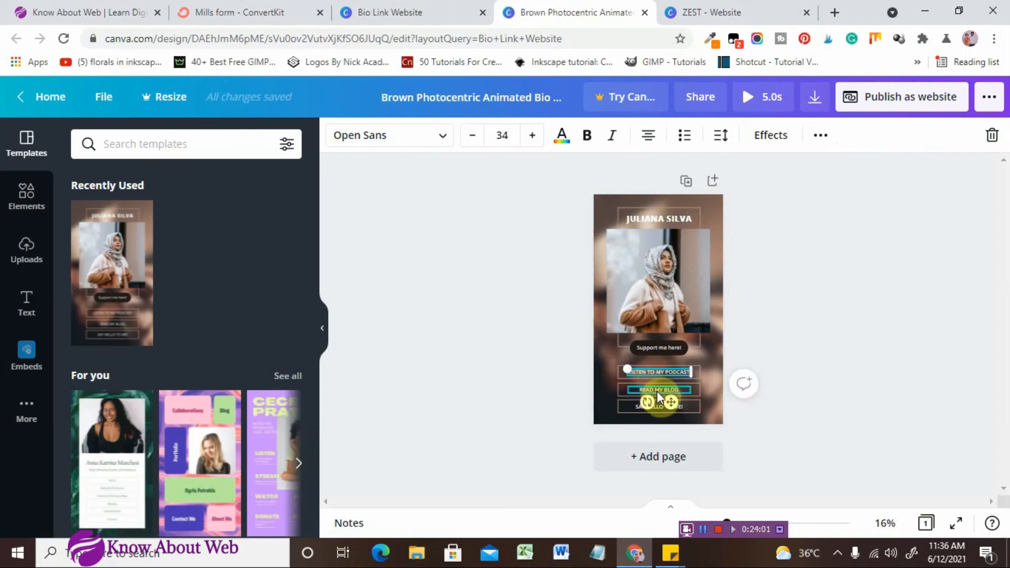
click(894, 466)
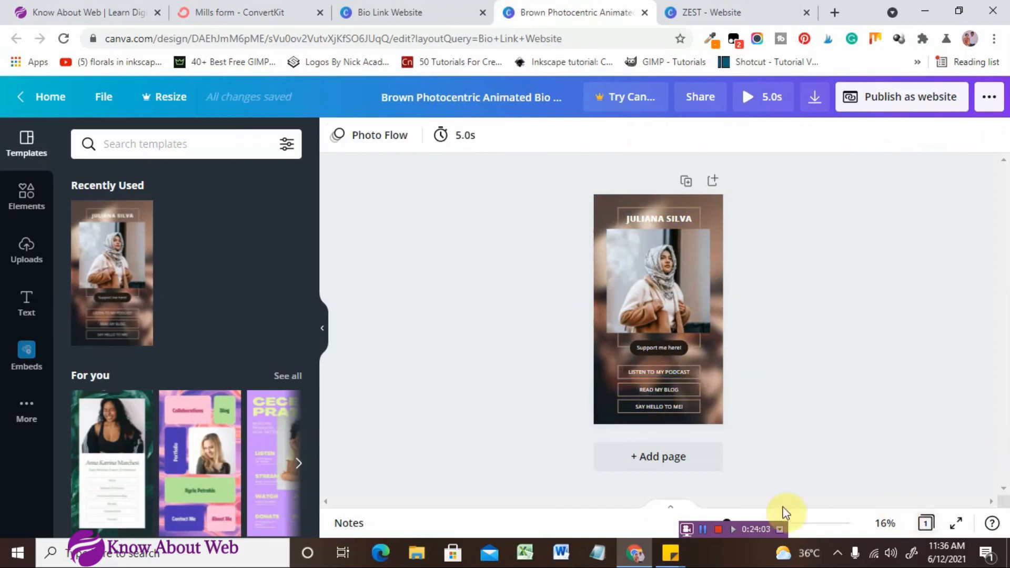
drag(809, 532, 742, 530)
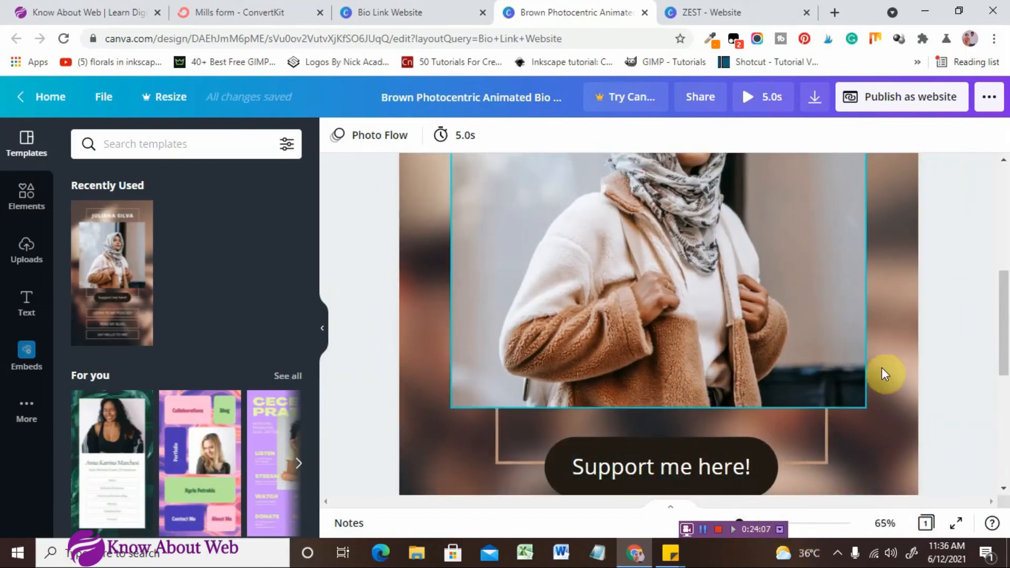
scroll(957, 311, down, 3)
click(503, 411)
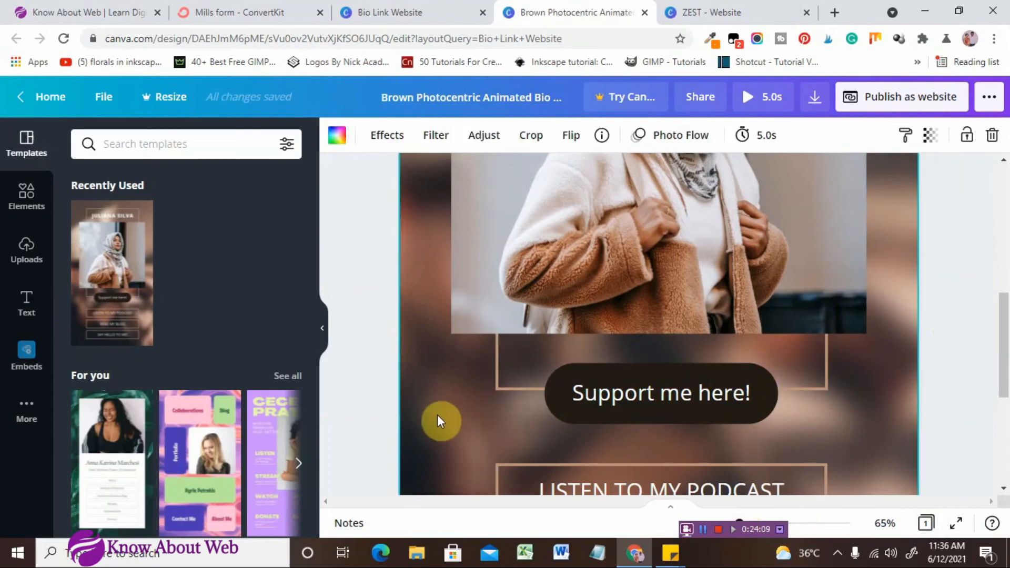
click(664, 418)
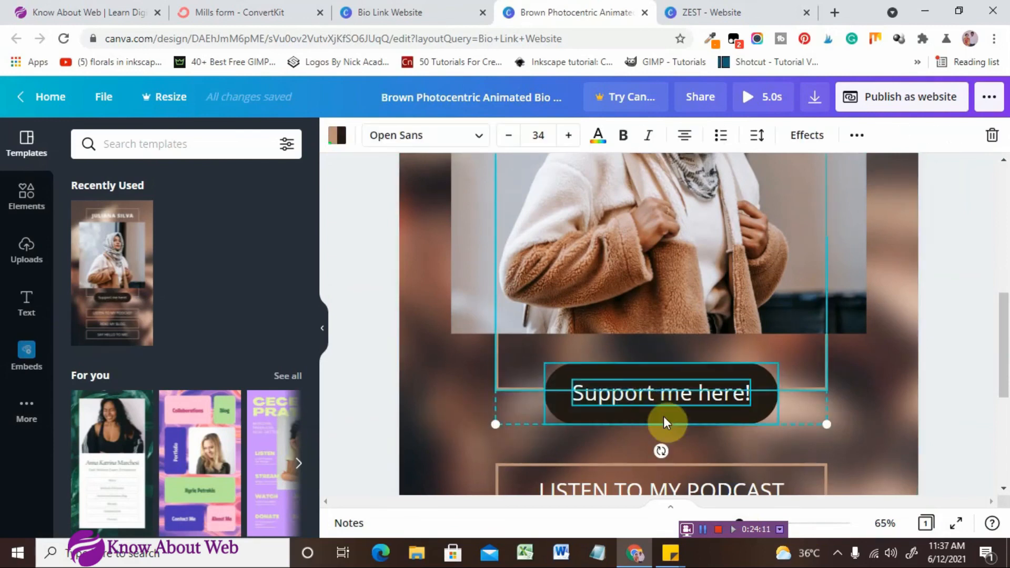
click(347, 405)
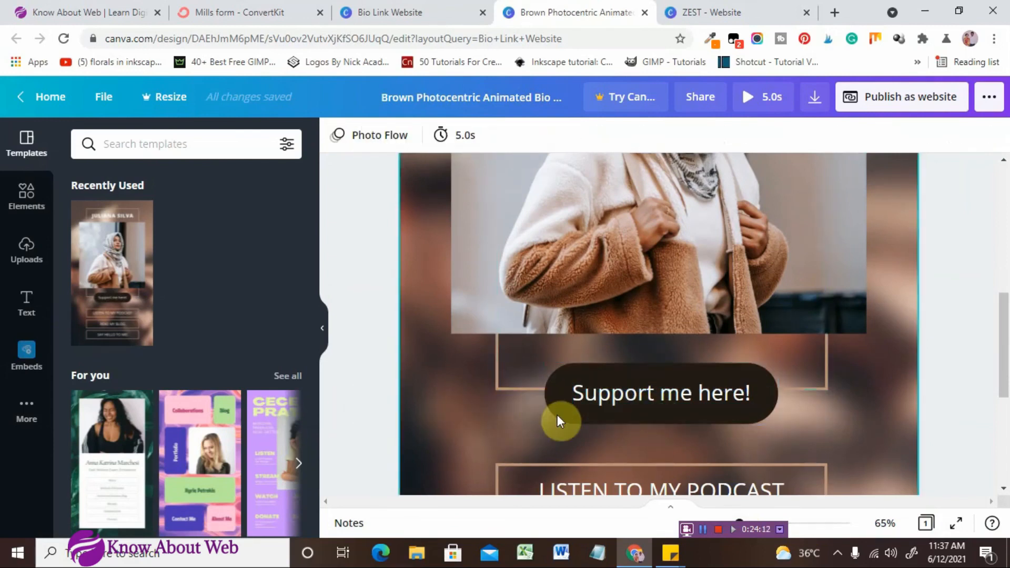
click(631, 396)
click(857, 135)
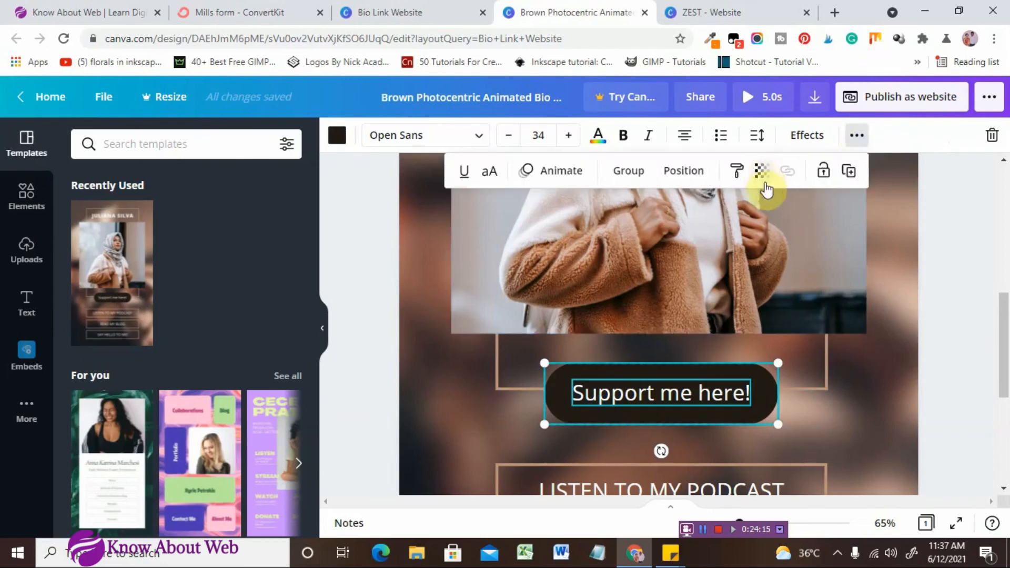
click(615, 172)
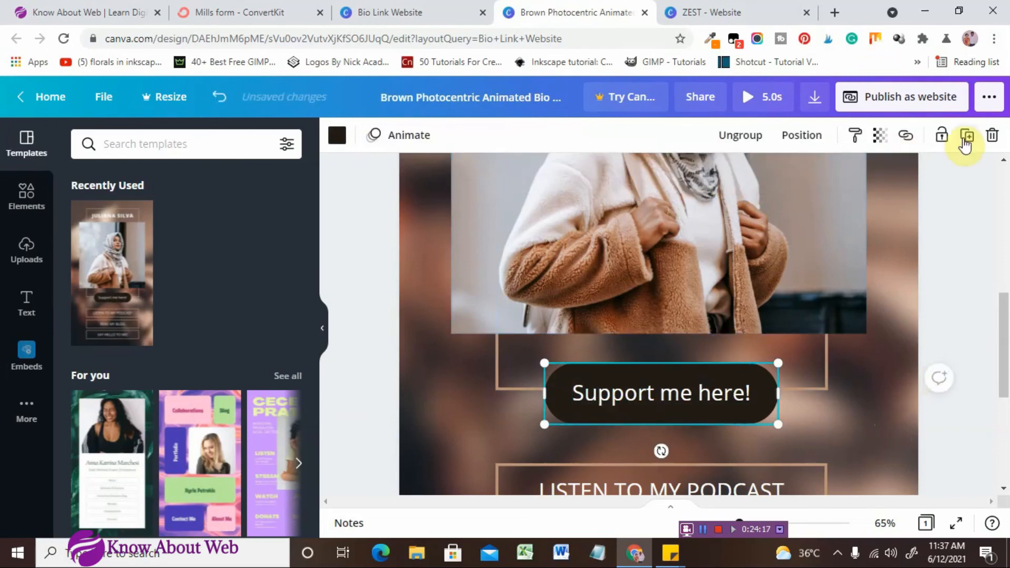
click(901, 141)
click(664, 188)
text(httpd)
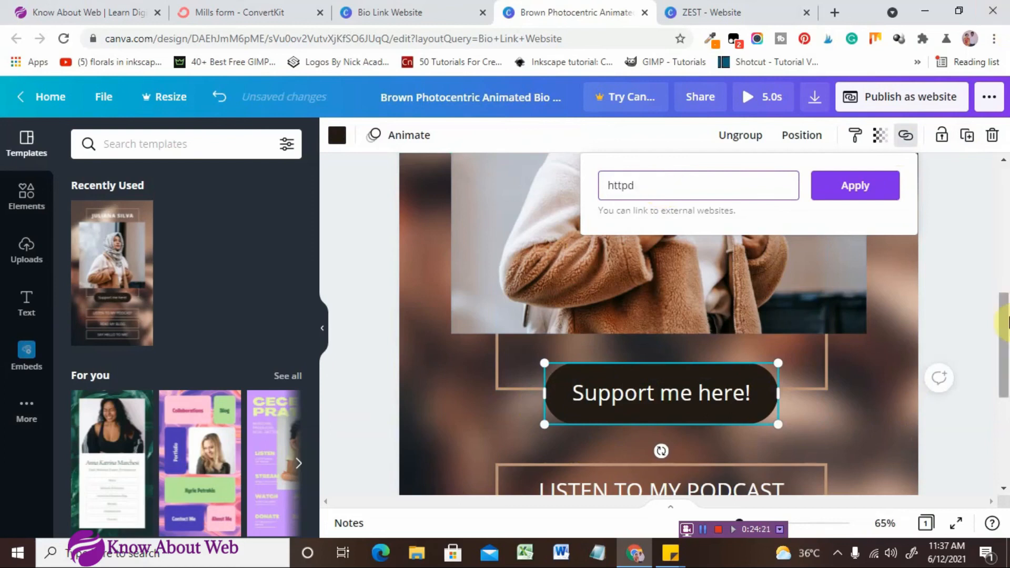
key(BackSpace)
text(s:/)
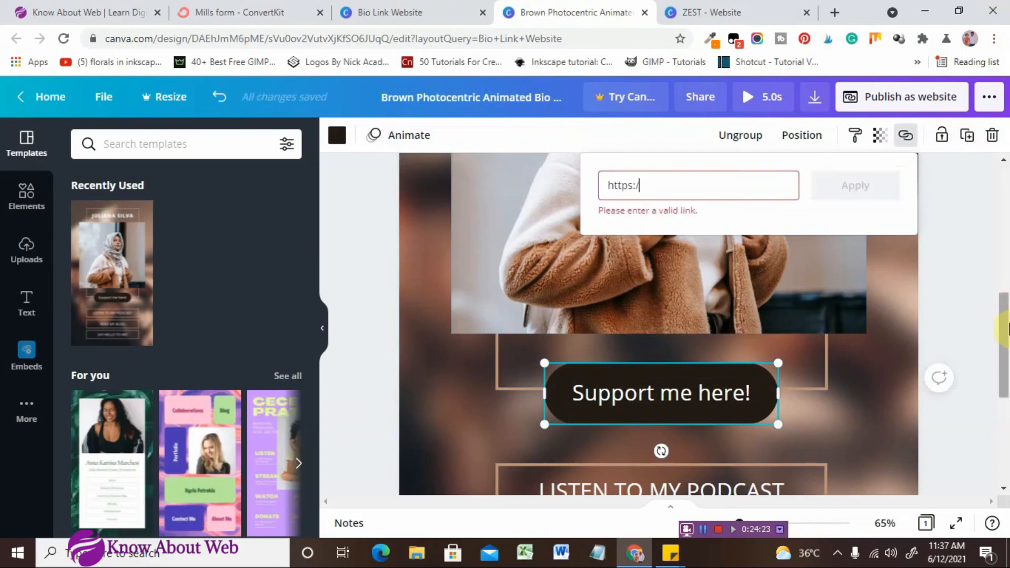
text(/www.knowab)
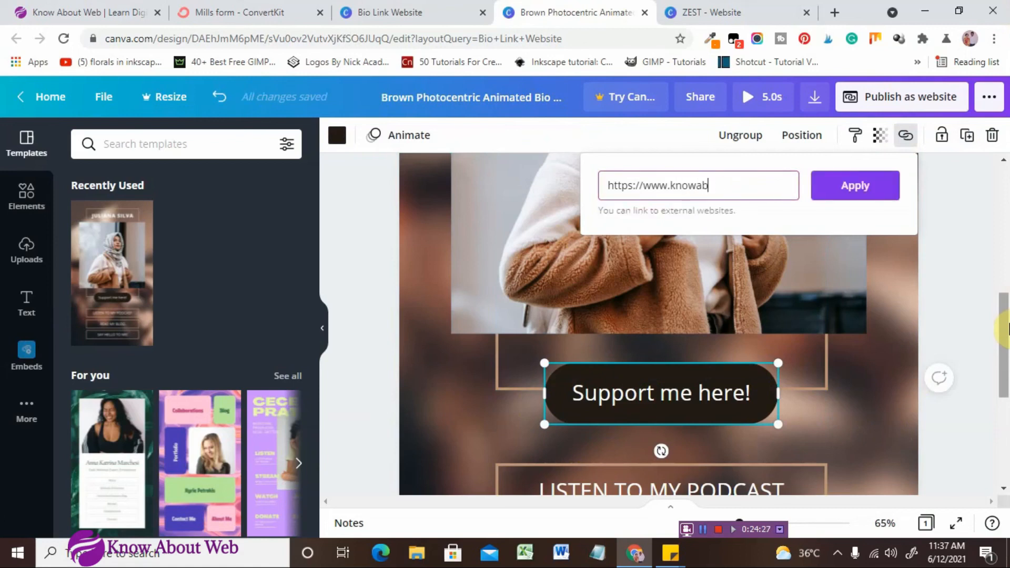
text(outweb.com)
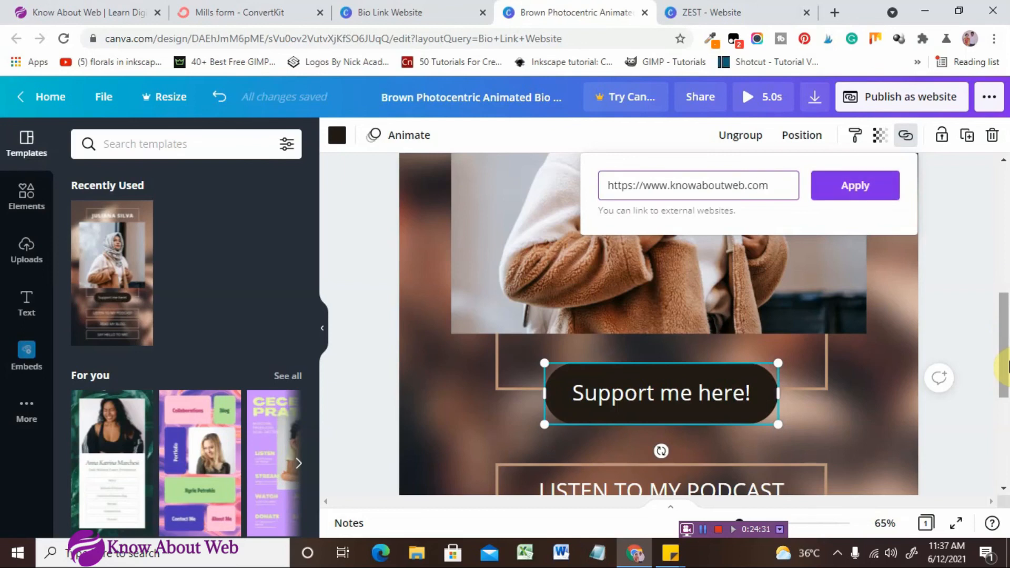
click(858, 187)
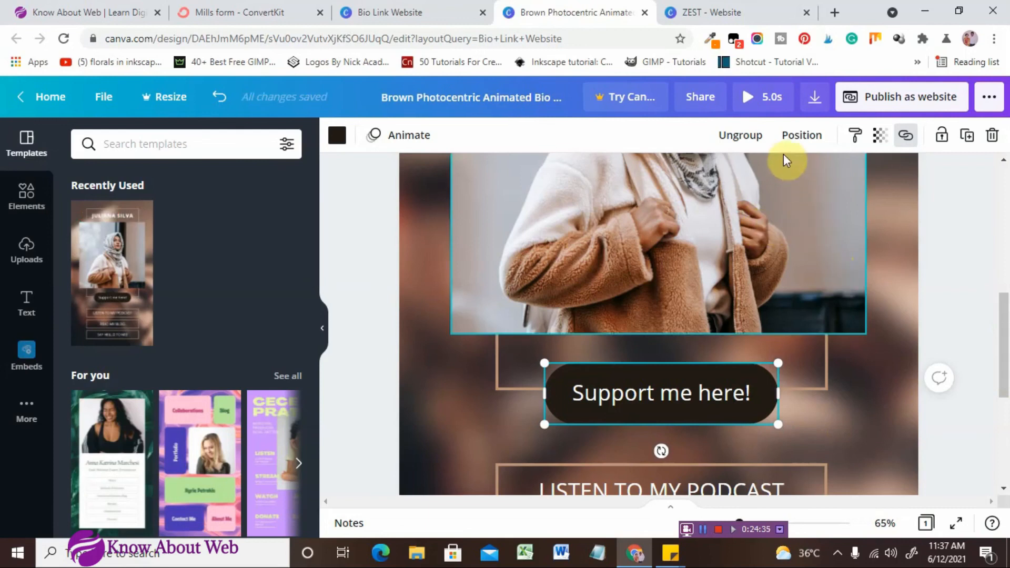
Set the bio link design's web style to Scrolling and open it as a website
click(909, 99)
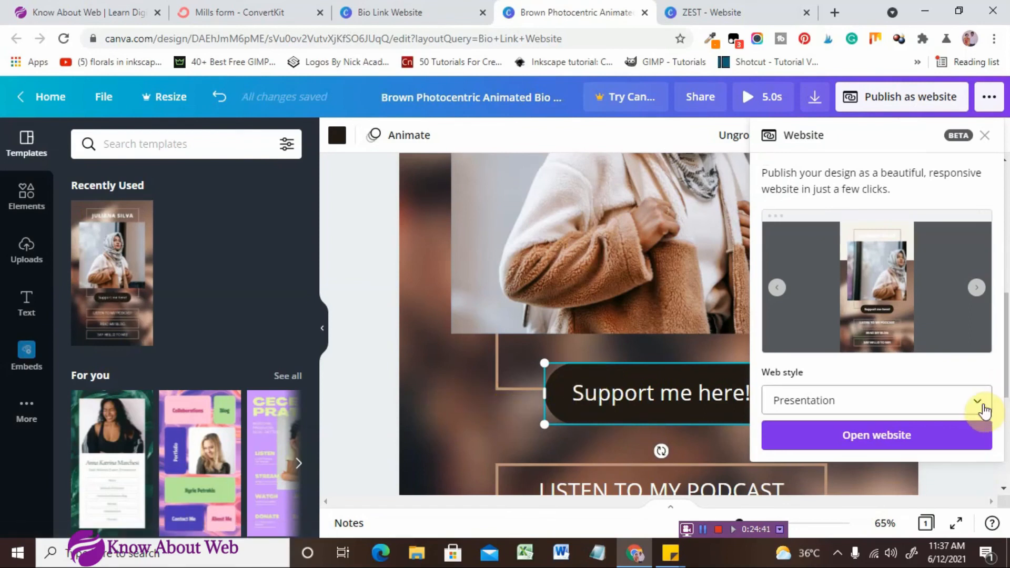
click(978, 403)
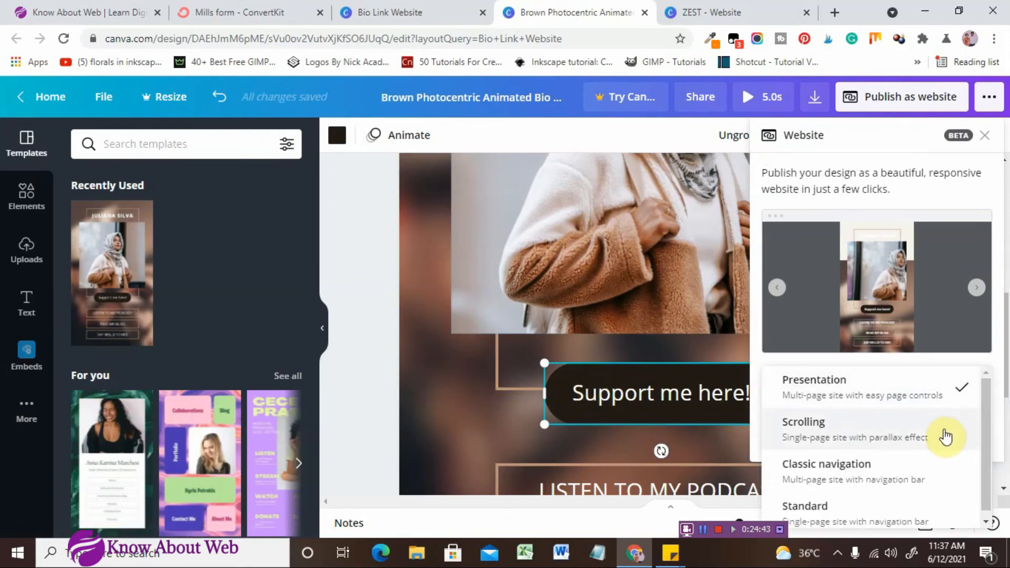
click(945, 436)
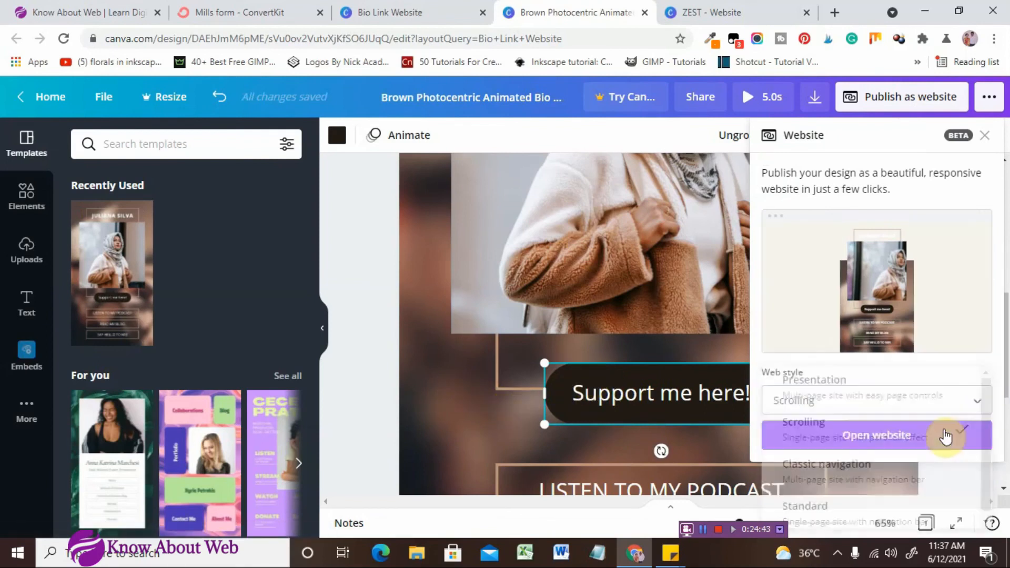
click(888, 444)
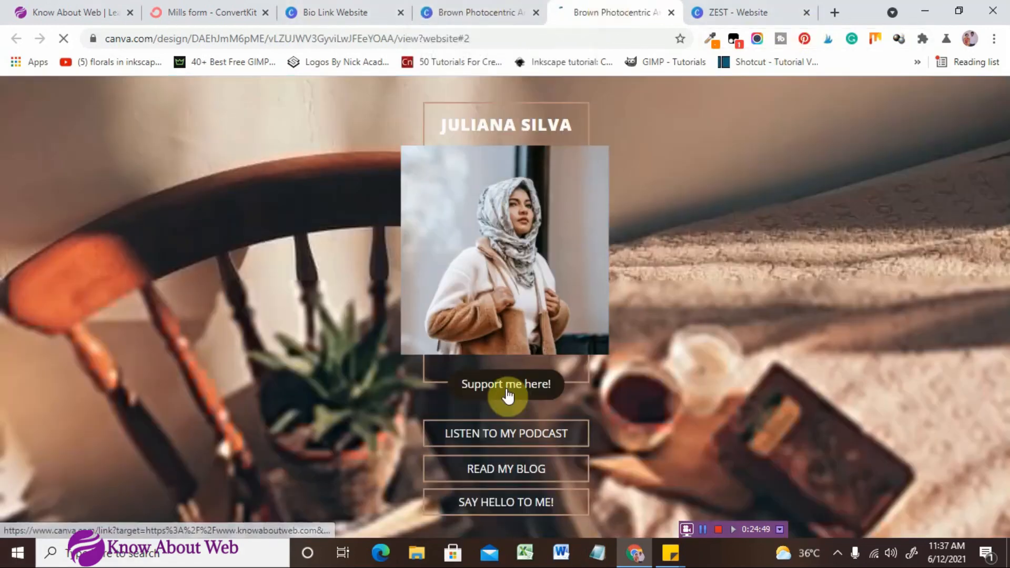
Test the "Support me here!" link on the published page, then return to the bio link website
click(508, 389)
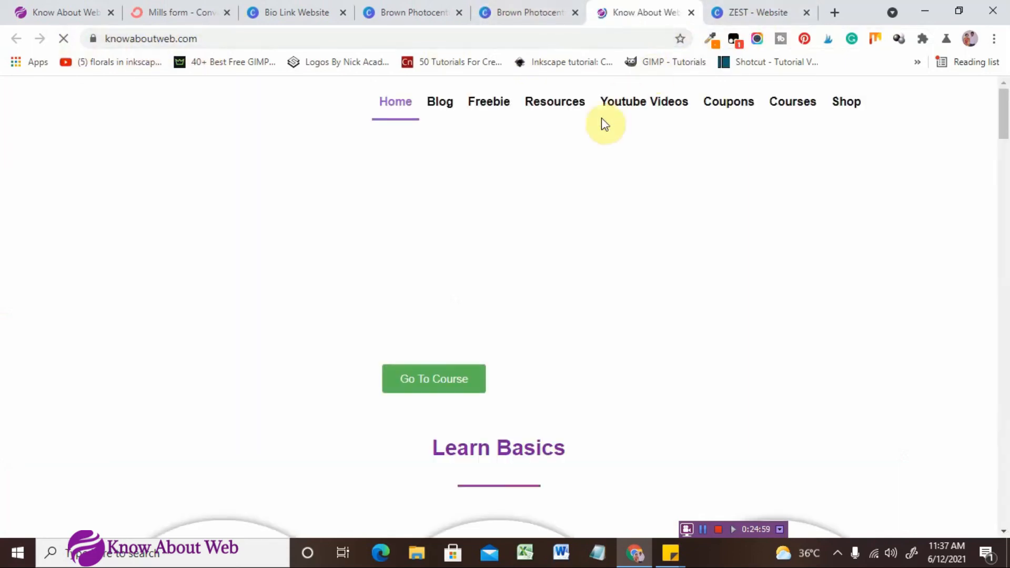
click(525, 16)
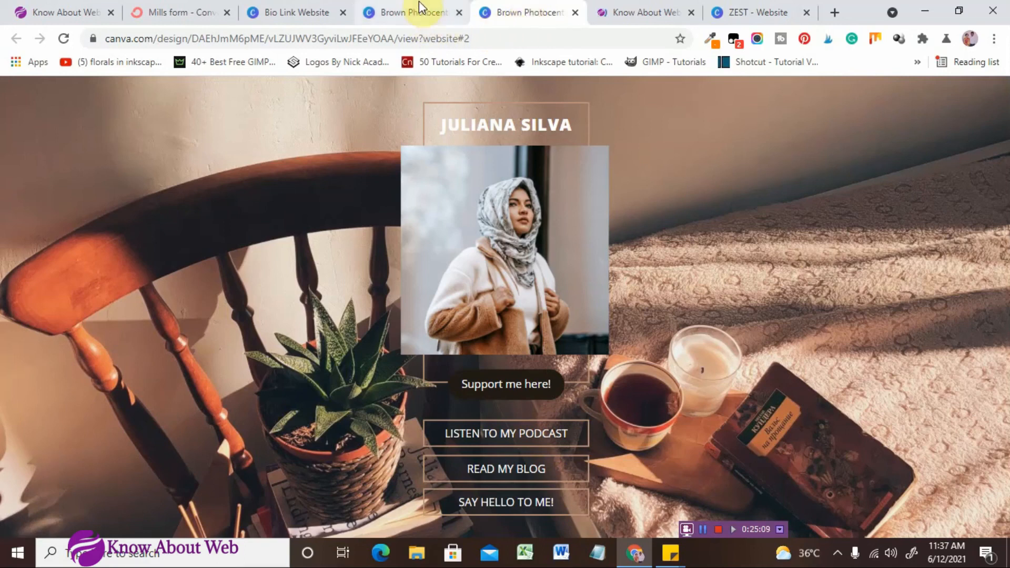
mouse_move(419, 1)
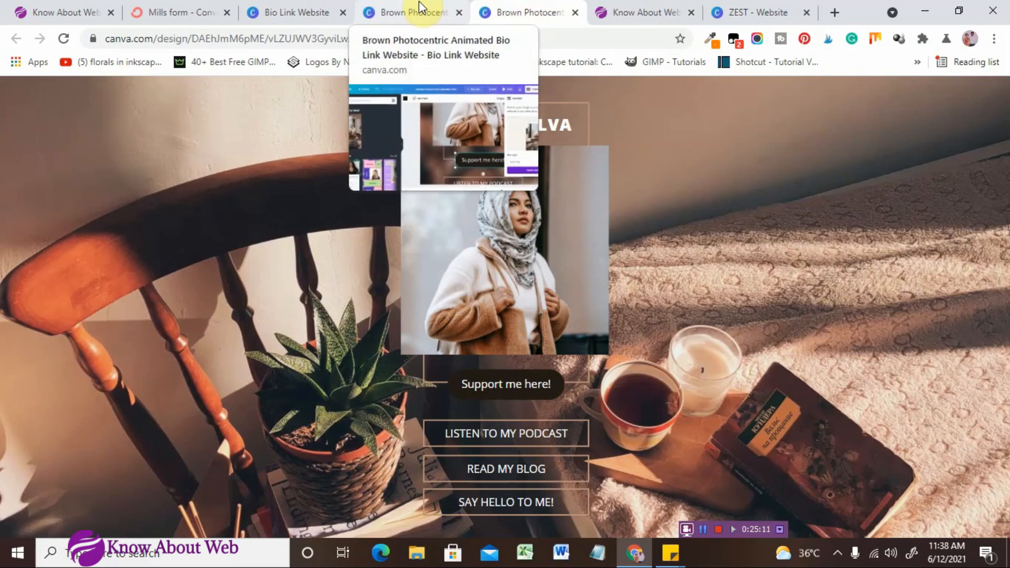